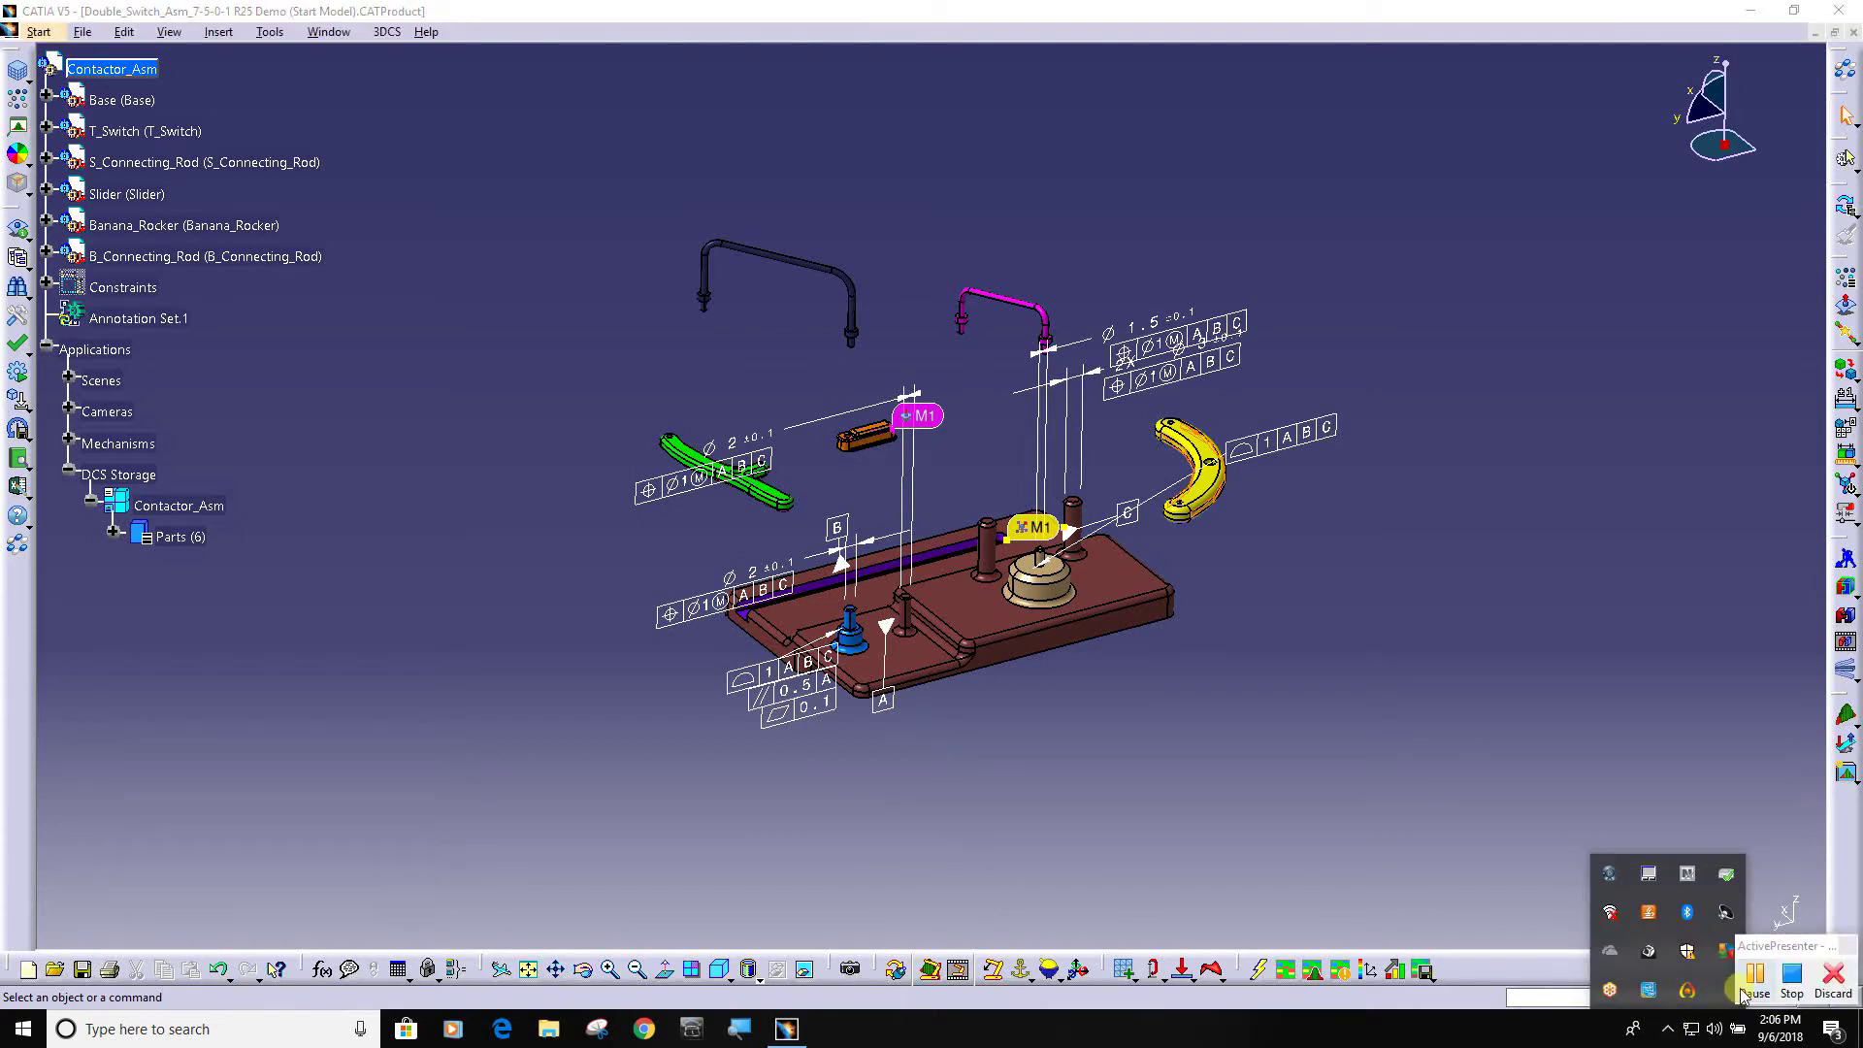
# Step: Zoom in on the Contactor_Asm assembly so its six parts and GD&T callouts fill the view
pyautogui.click(1752, 980)
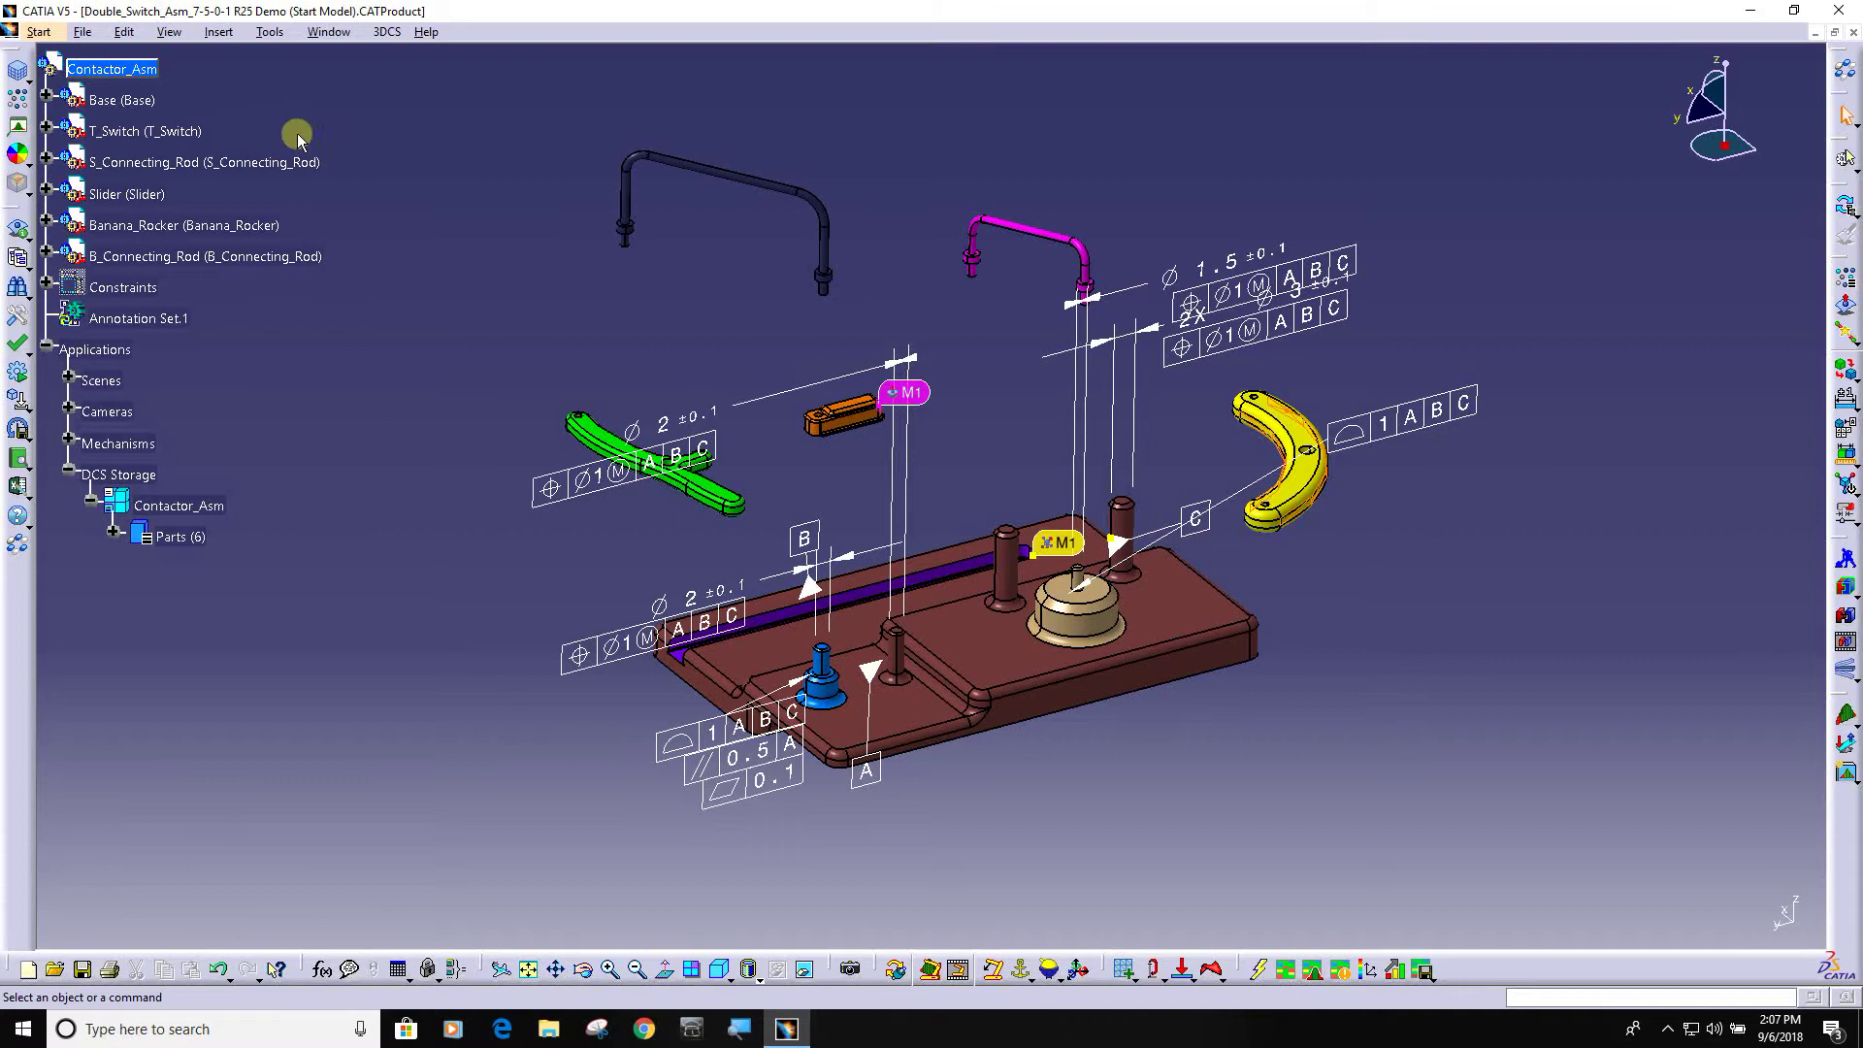
pyautogui.click(40, 32)
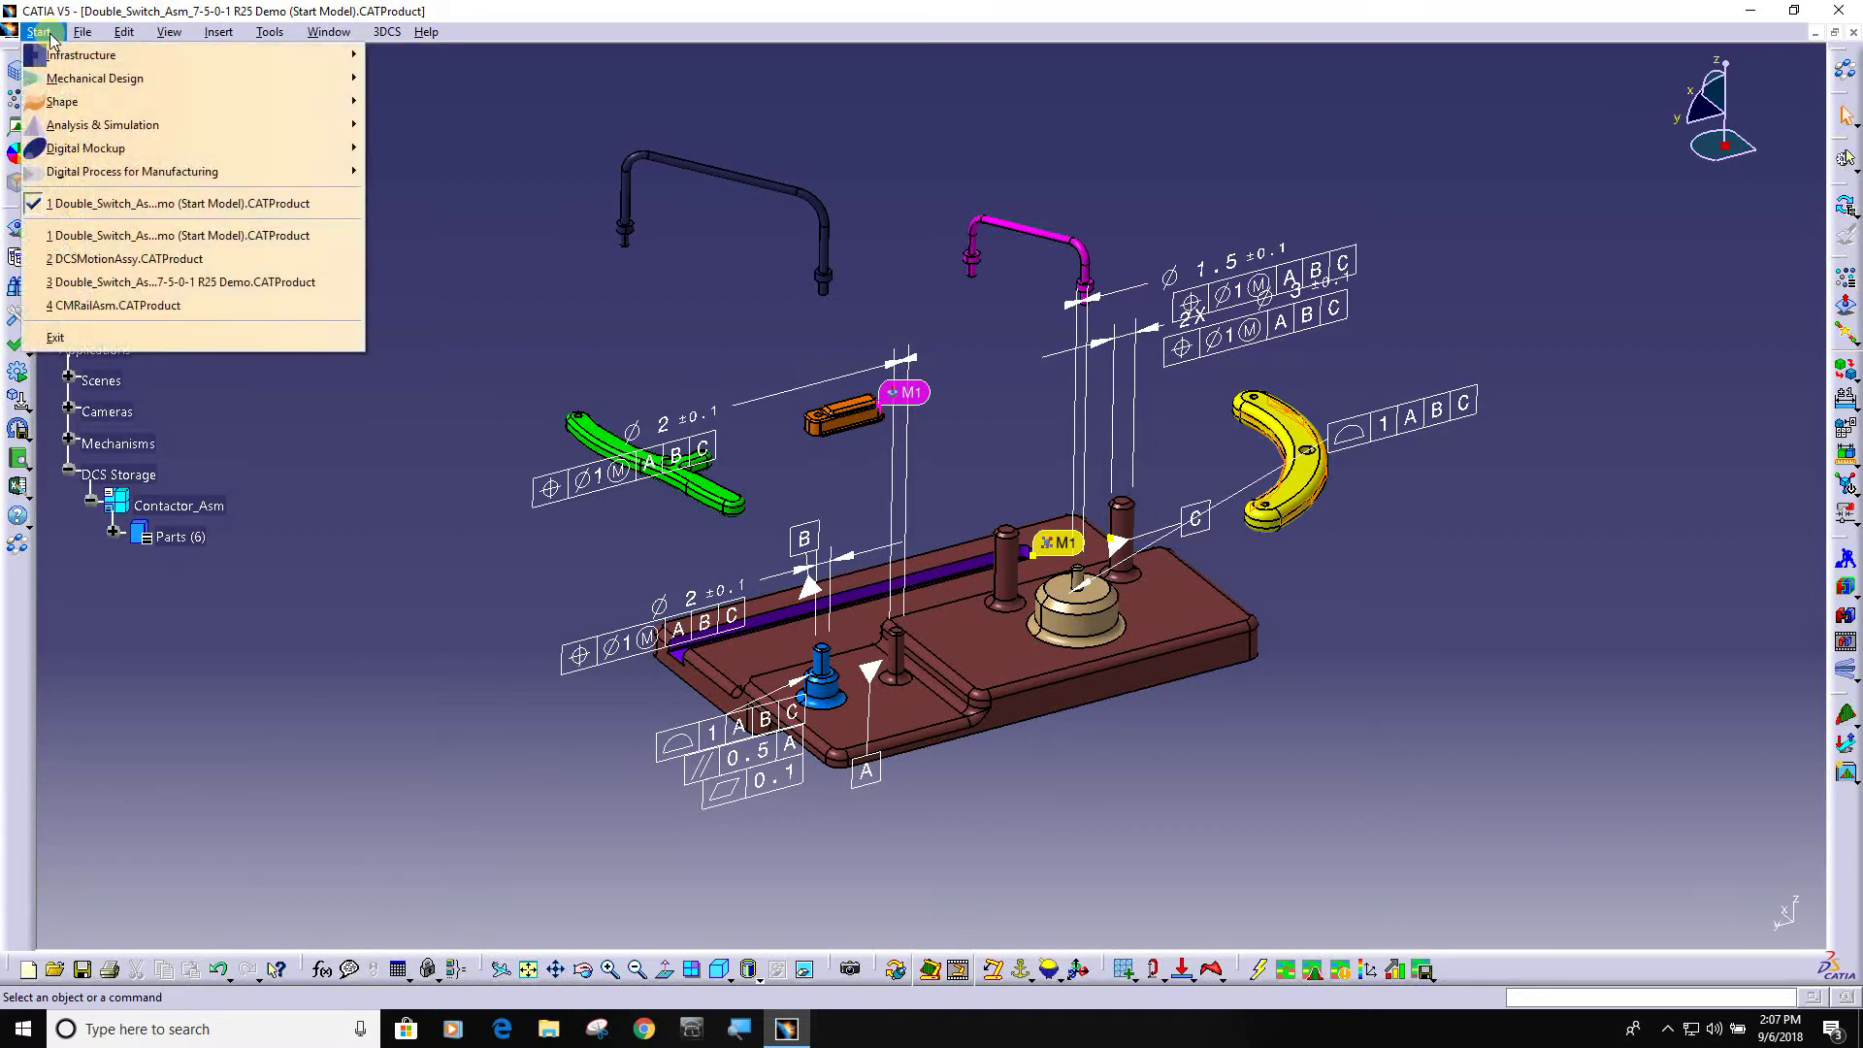
pyautogui.moveTo(107, 126)
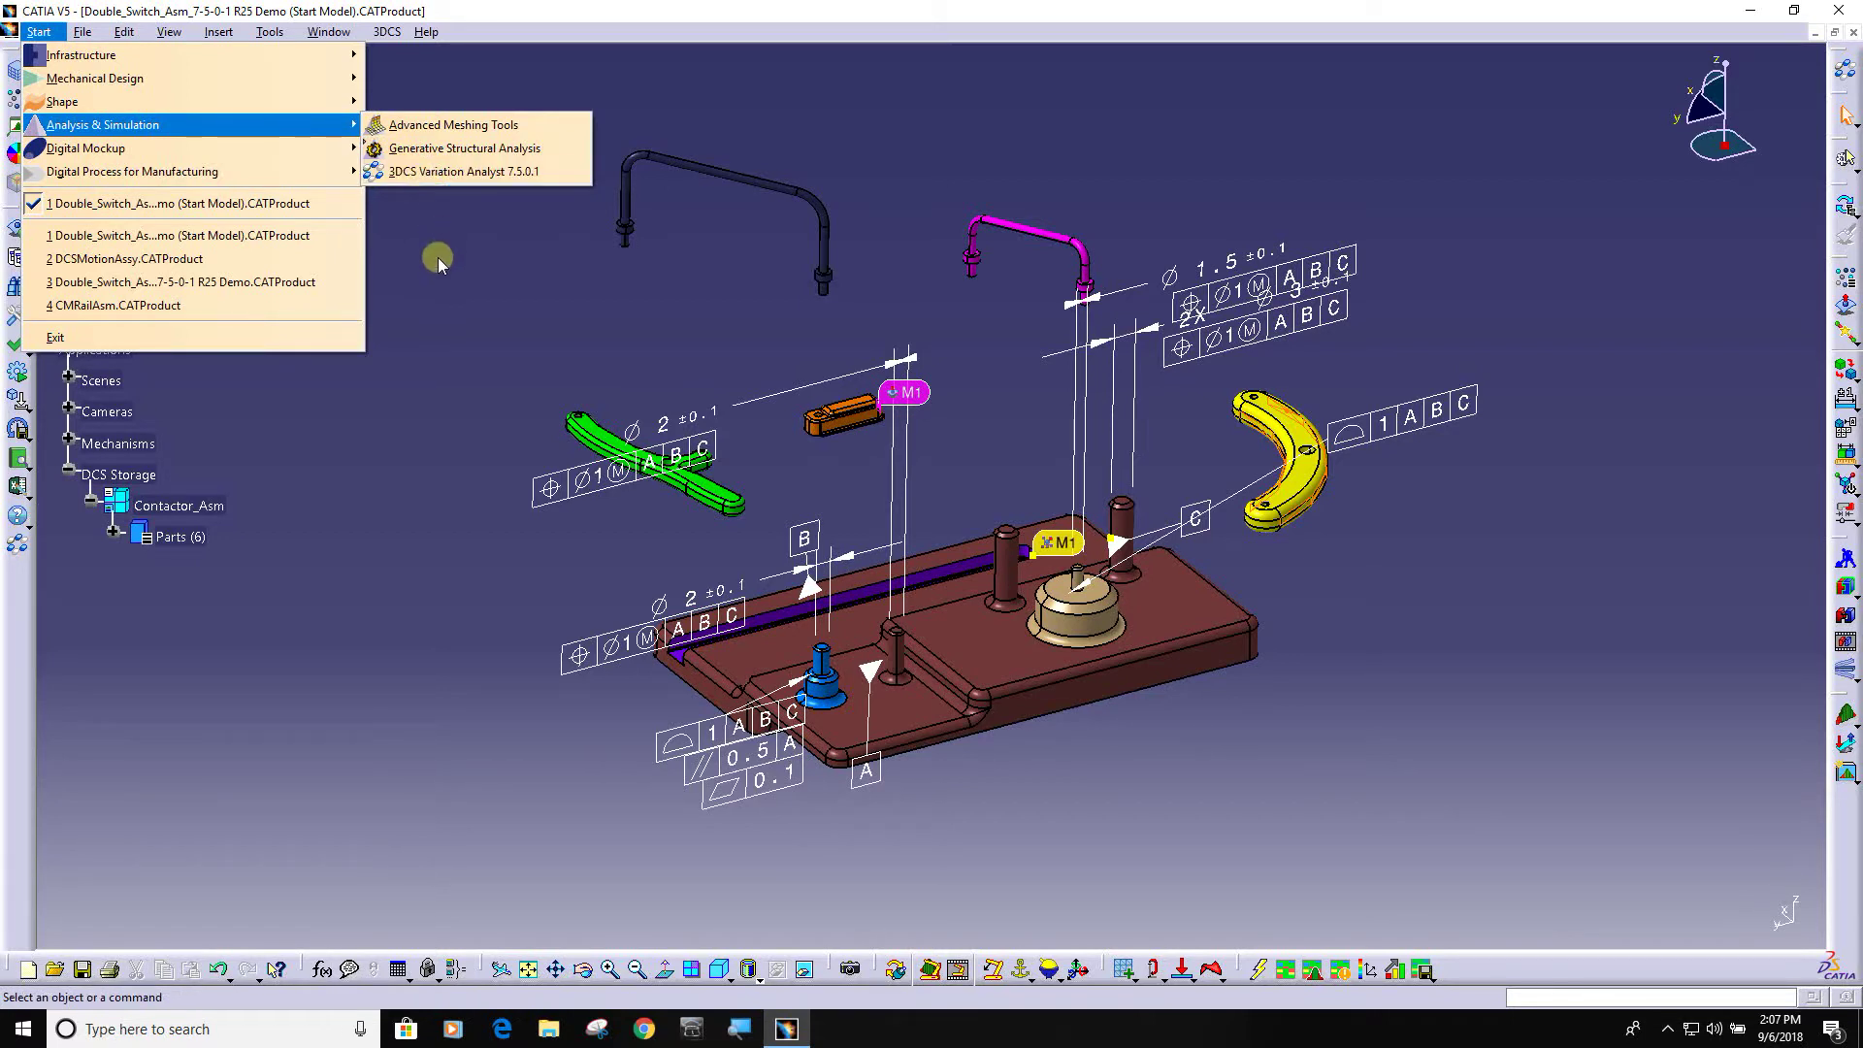
pyautogui.click(463, 267)
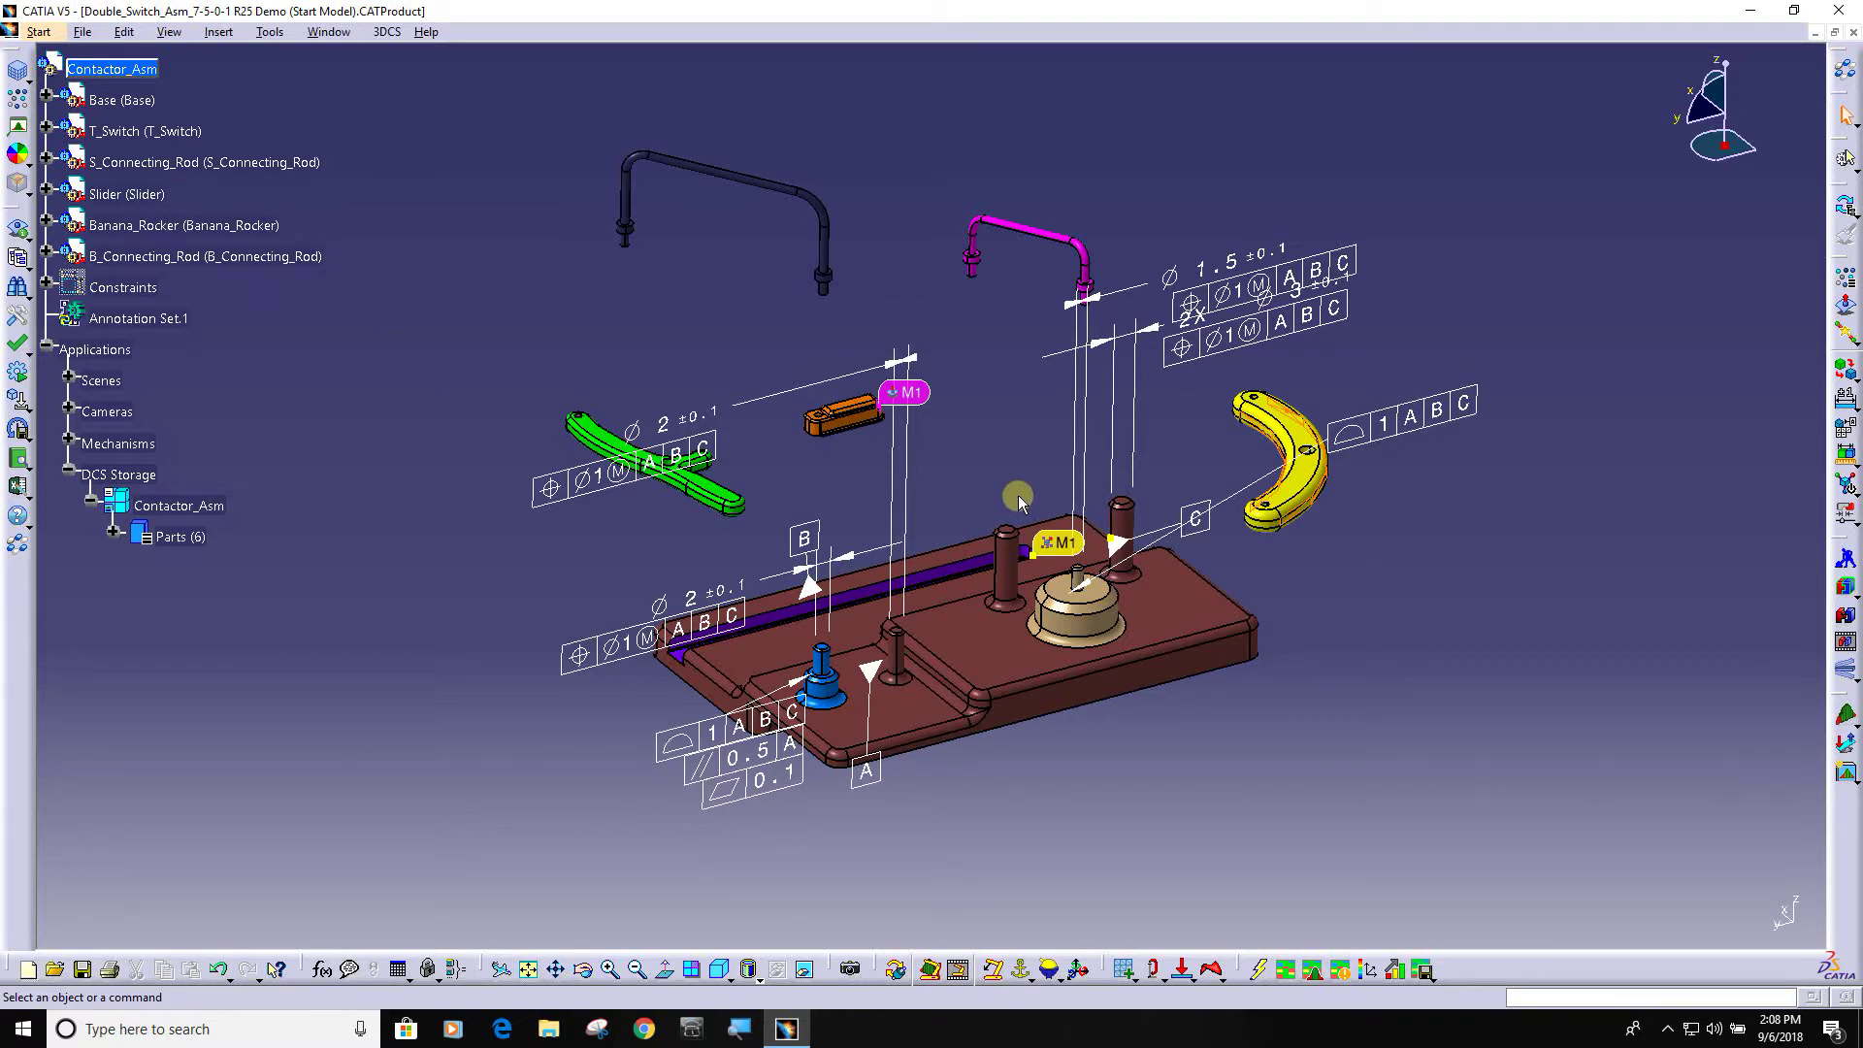
# Step: Expand the Base part in the tree to list its annotations and geometrical tolerances
pyautogui.click(48, 100)
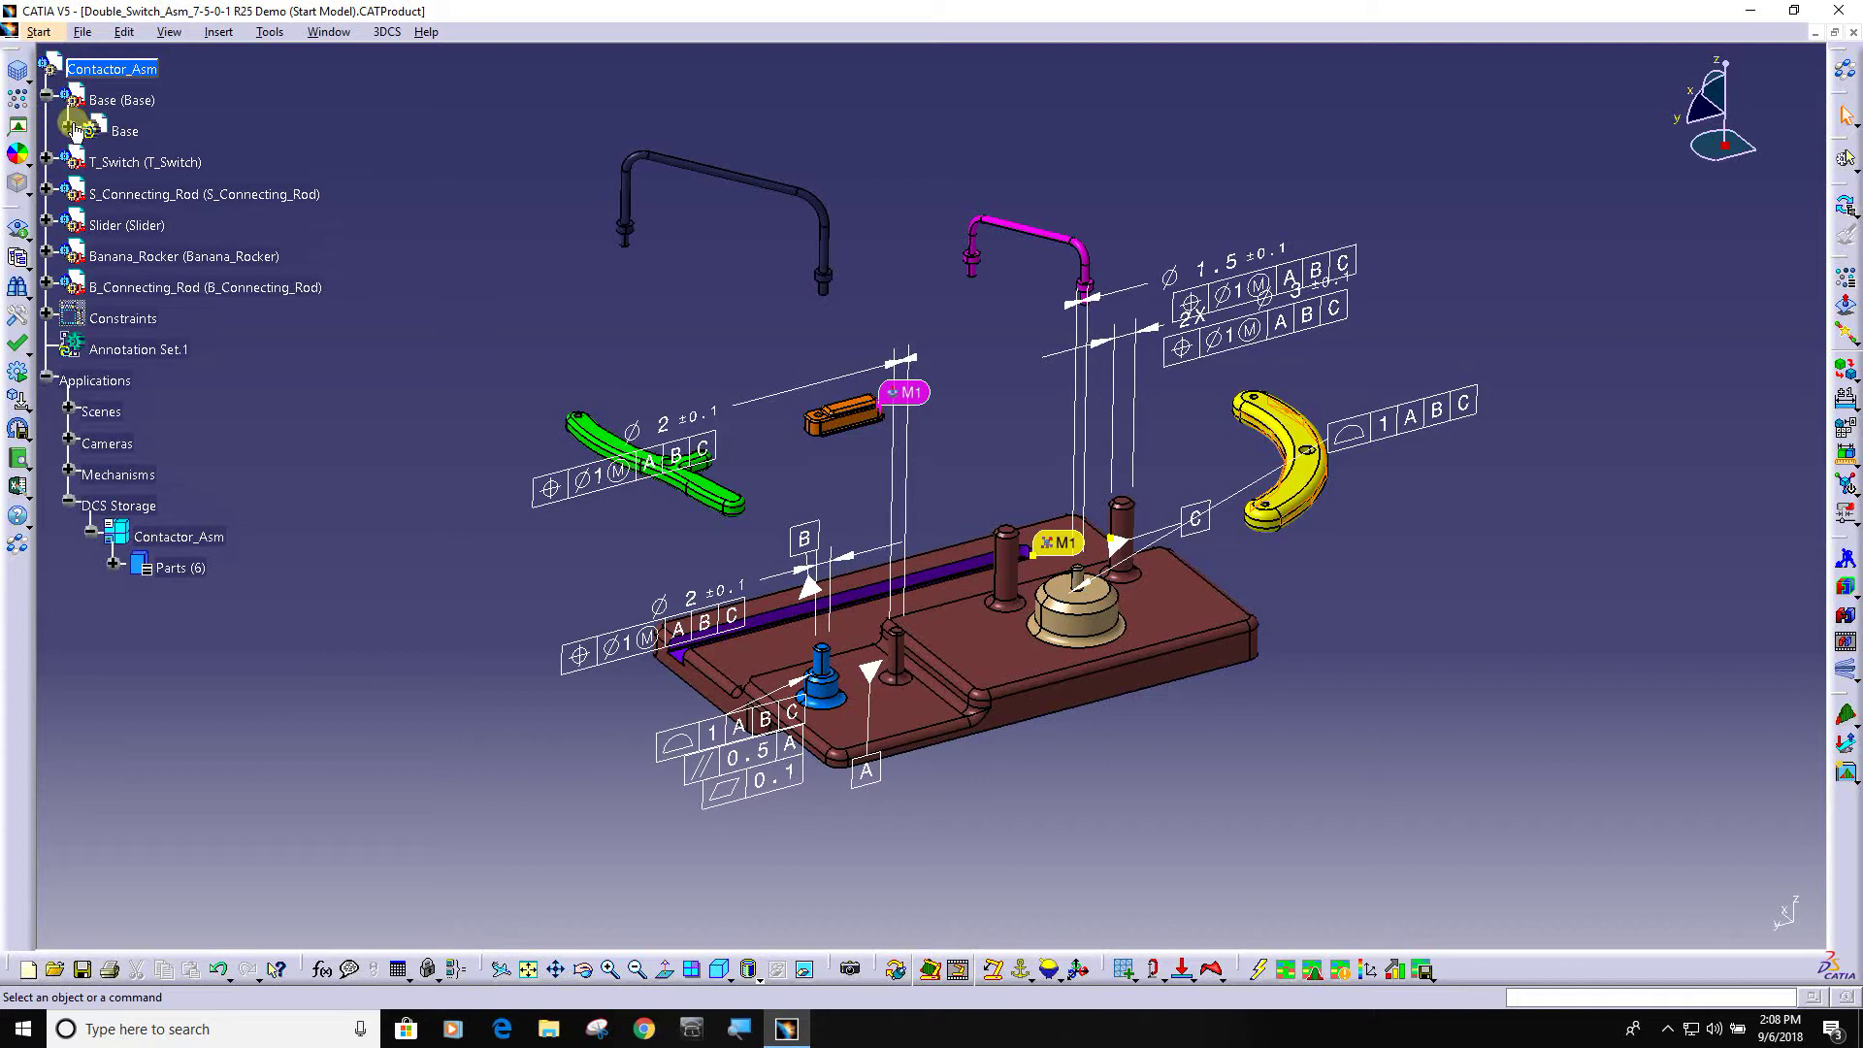
pyautogui.click(70, 130)
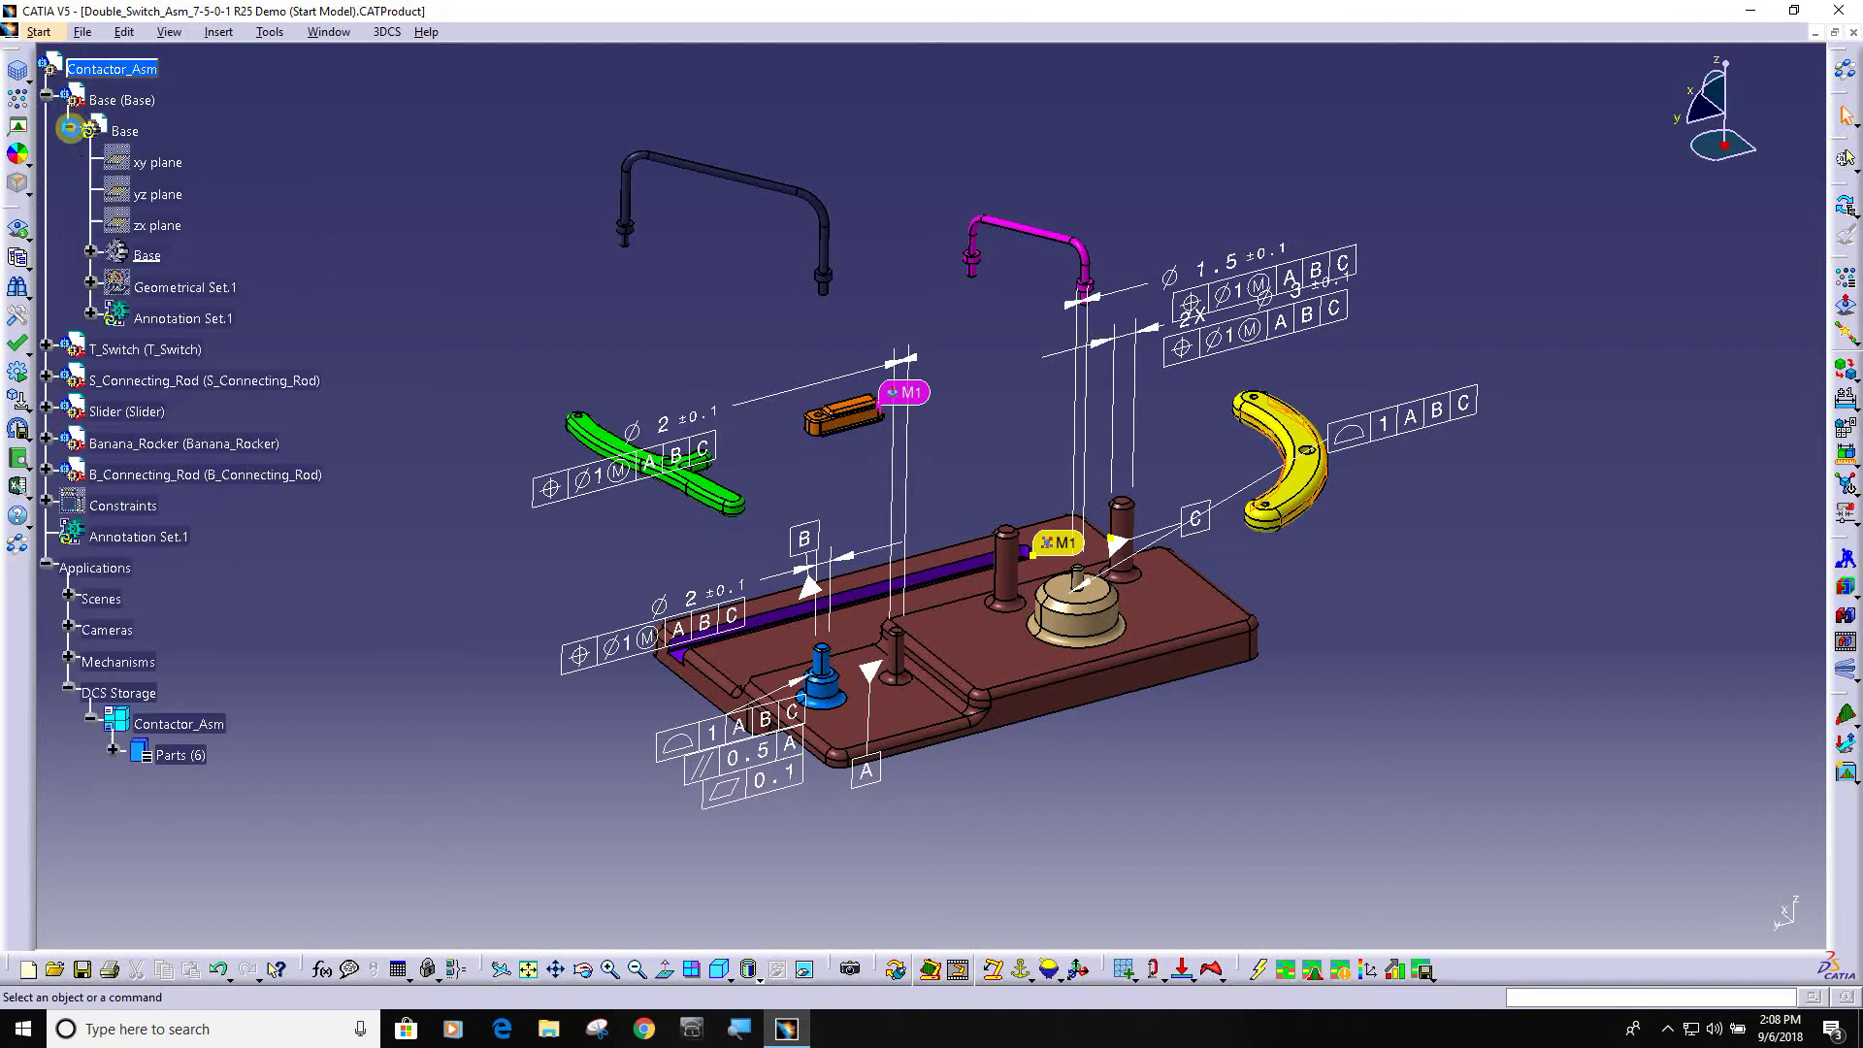
pyautogui.click(91, 318)
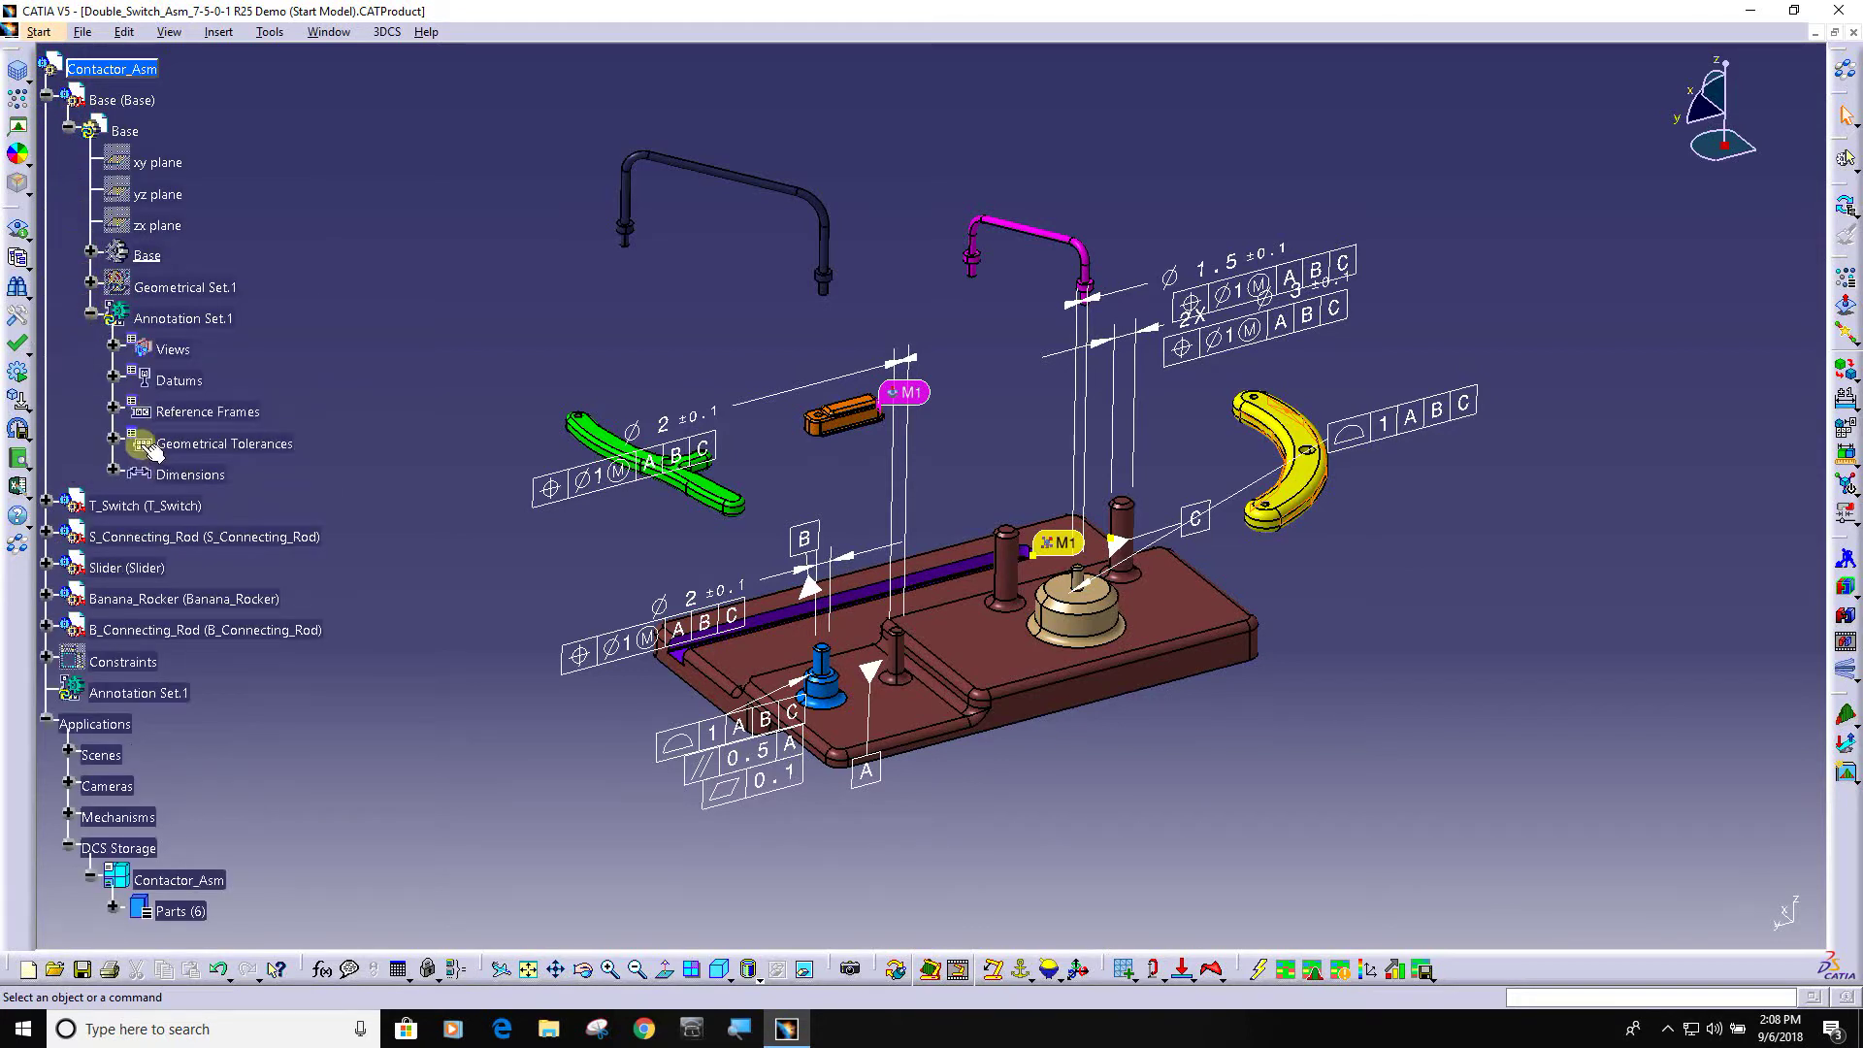
pyautogui.click(112, 438)
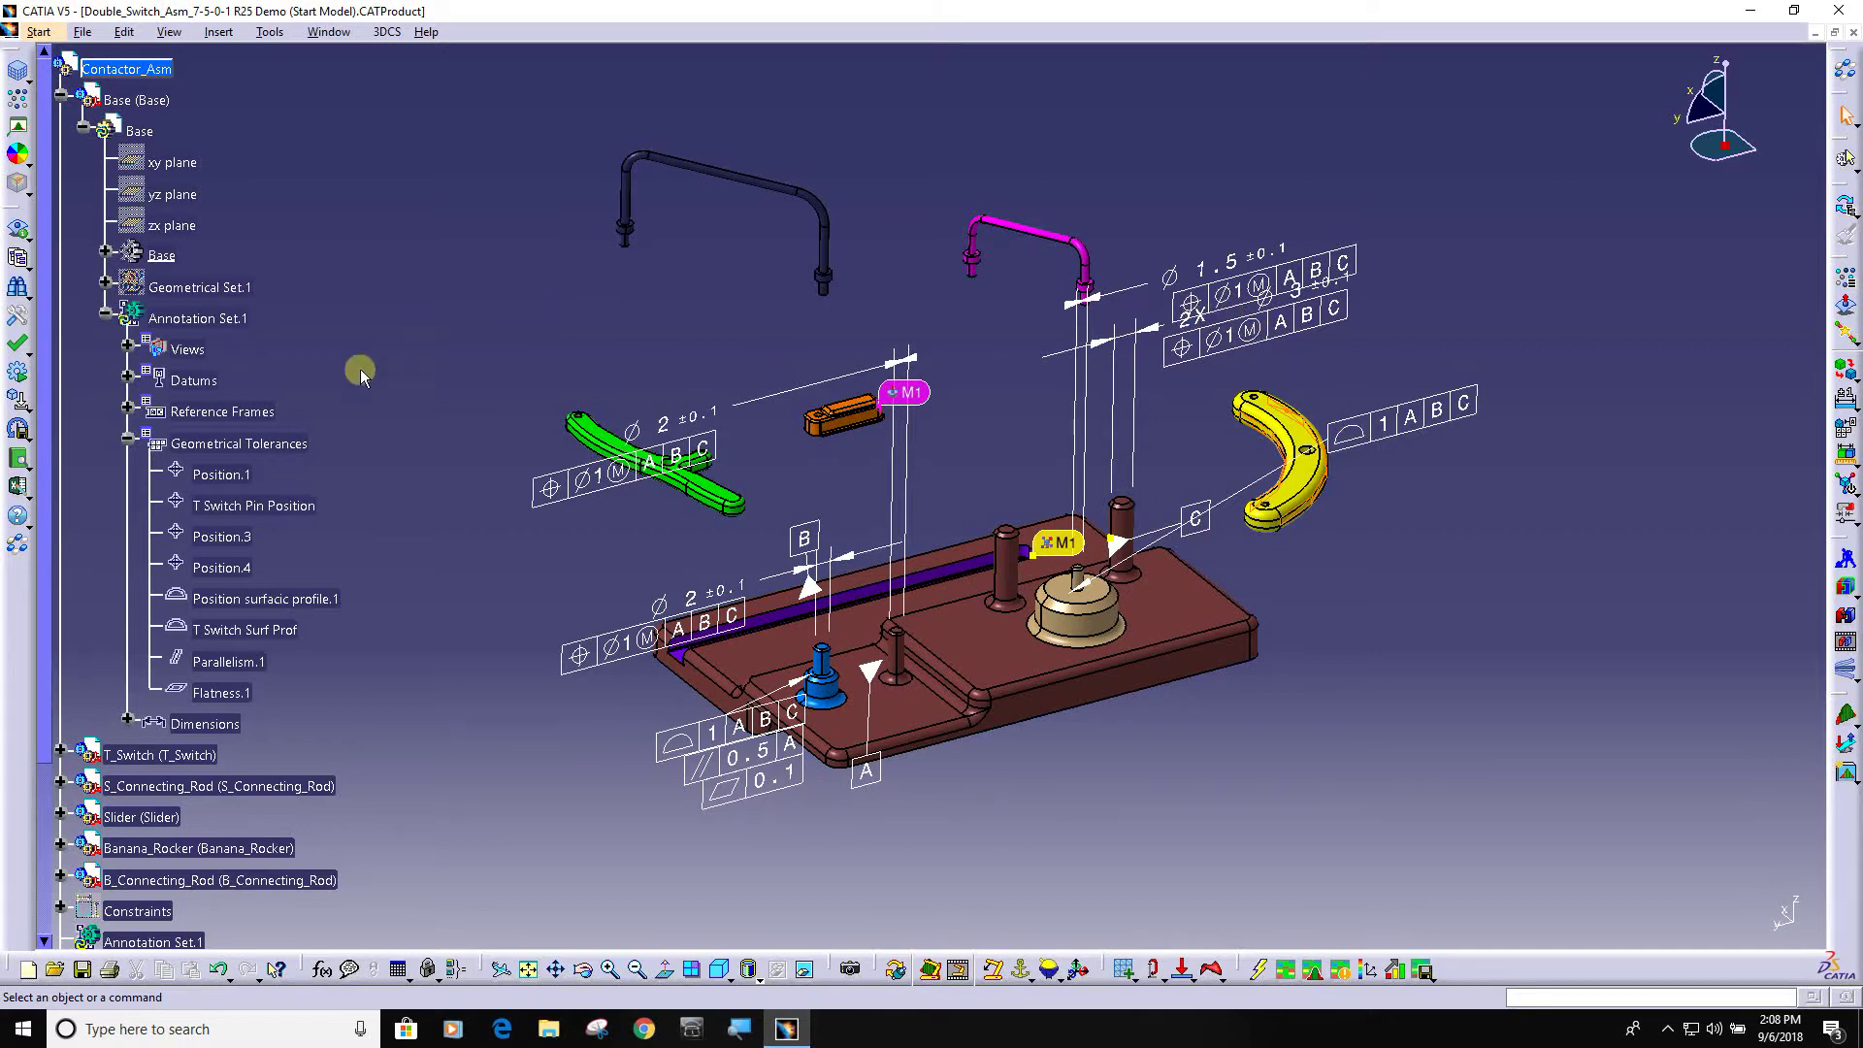
pyautogui.scroll(-3, 219, 517)
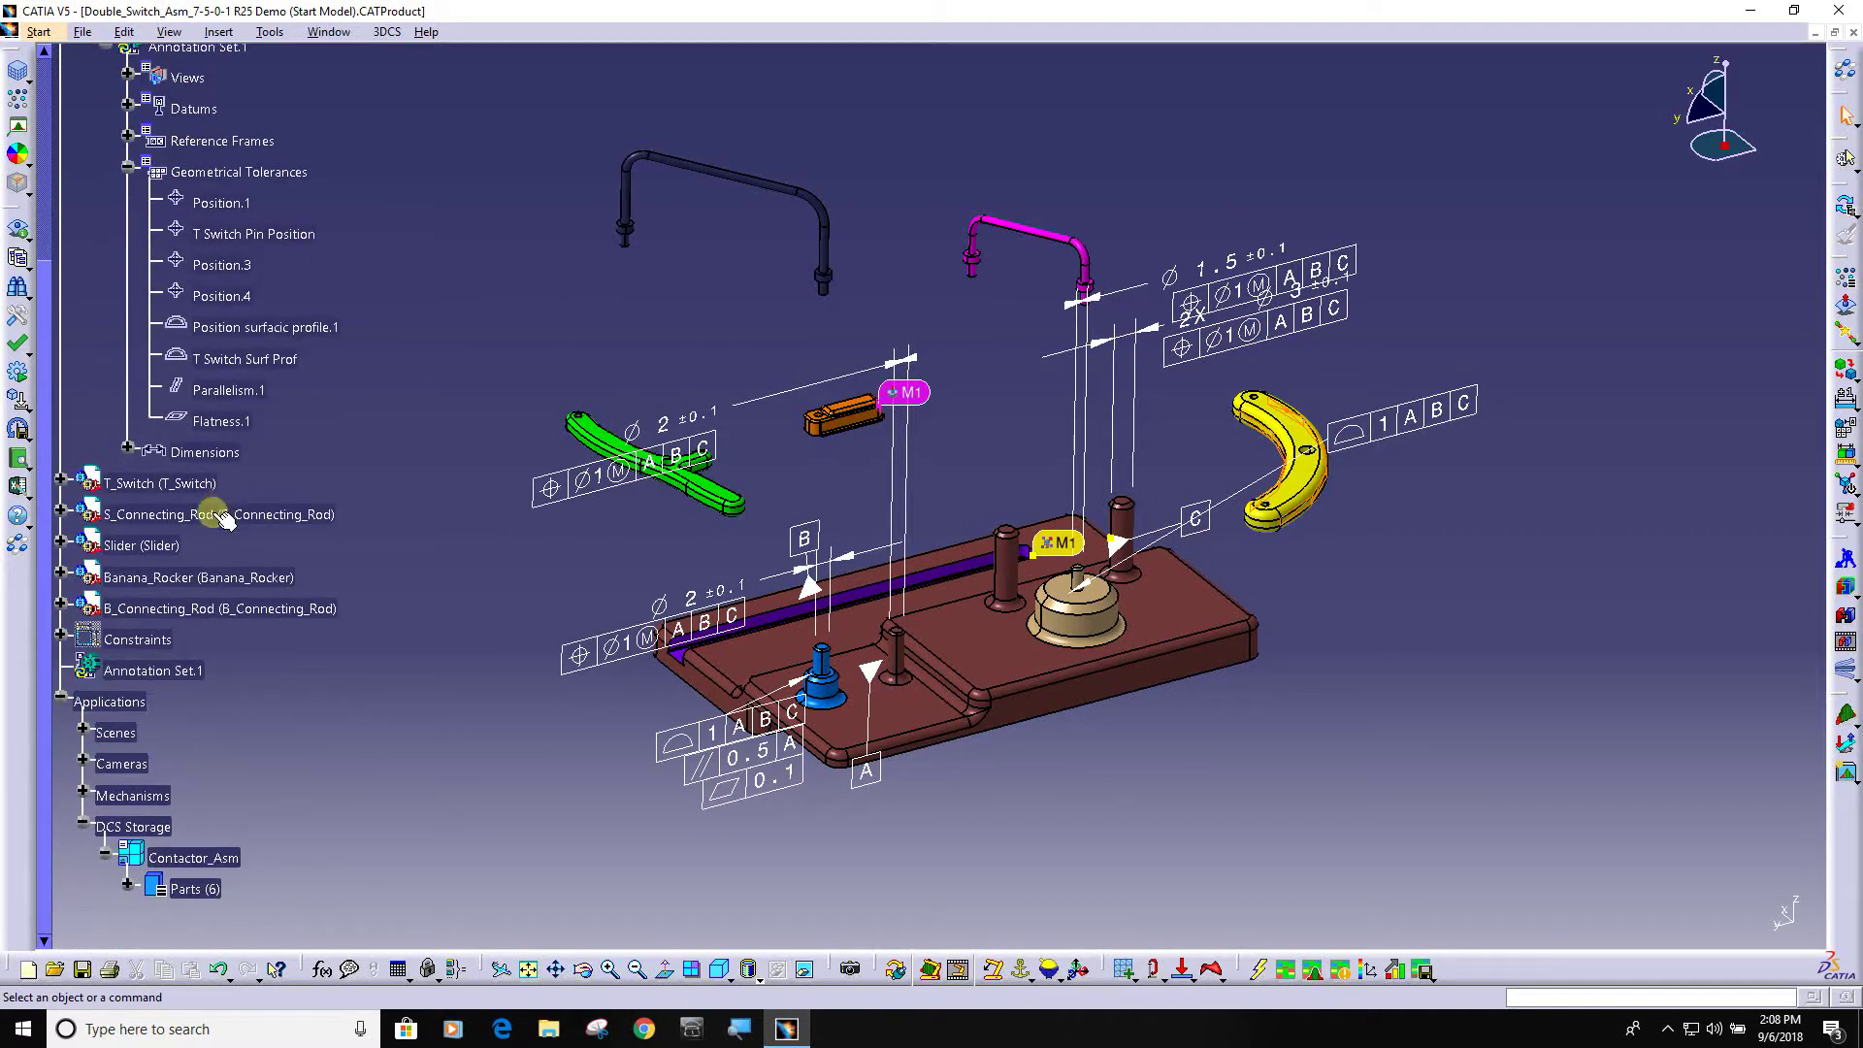
# Step: Expand the assembly constraints and Mechanism.1's joints under Mechanisms
pyautogui.click(60, 636)
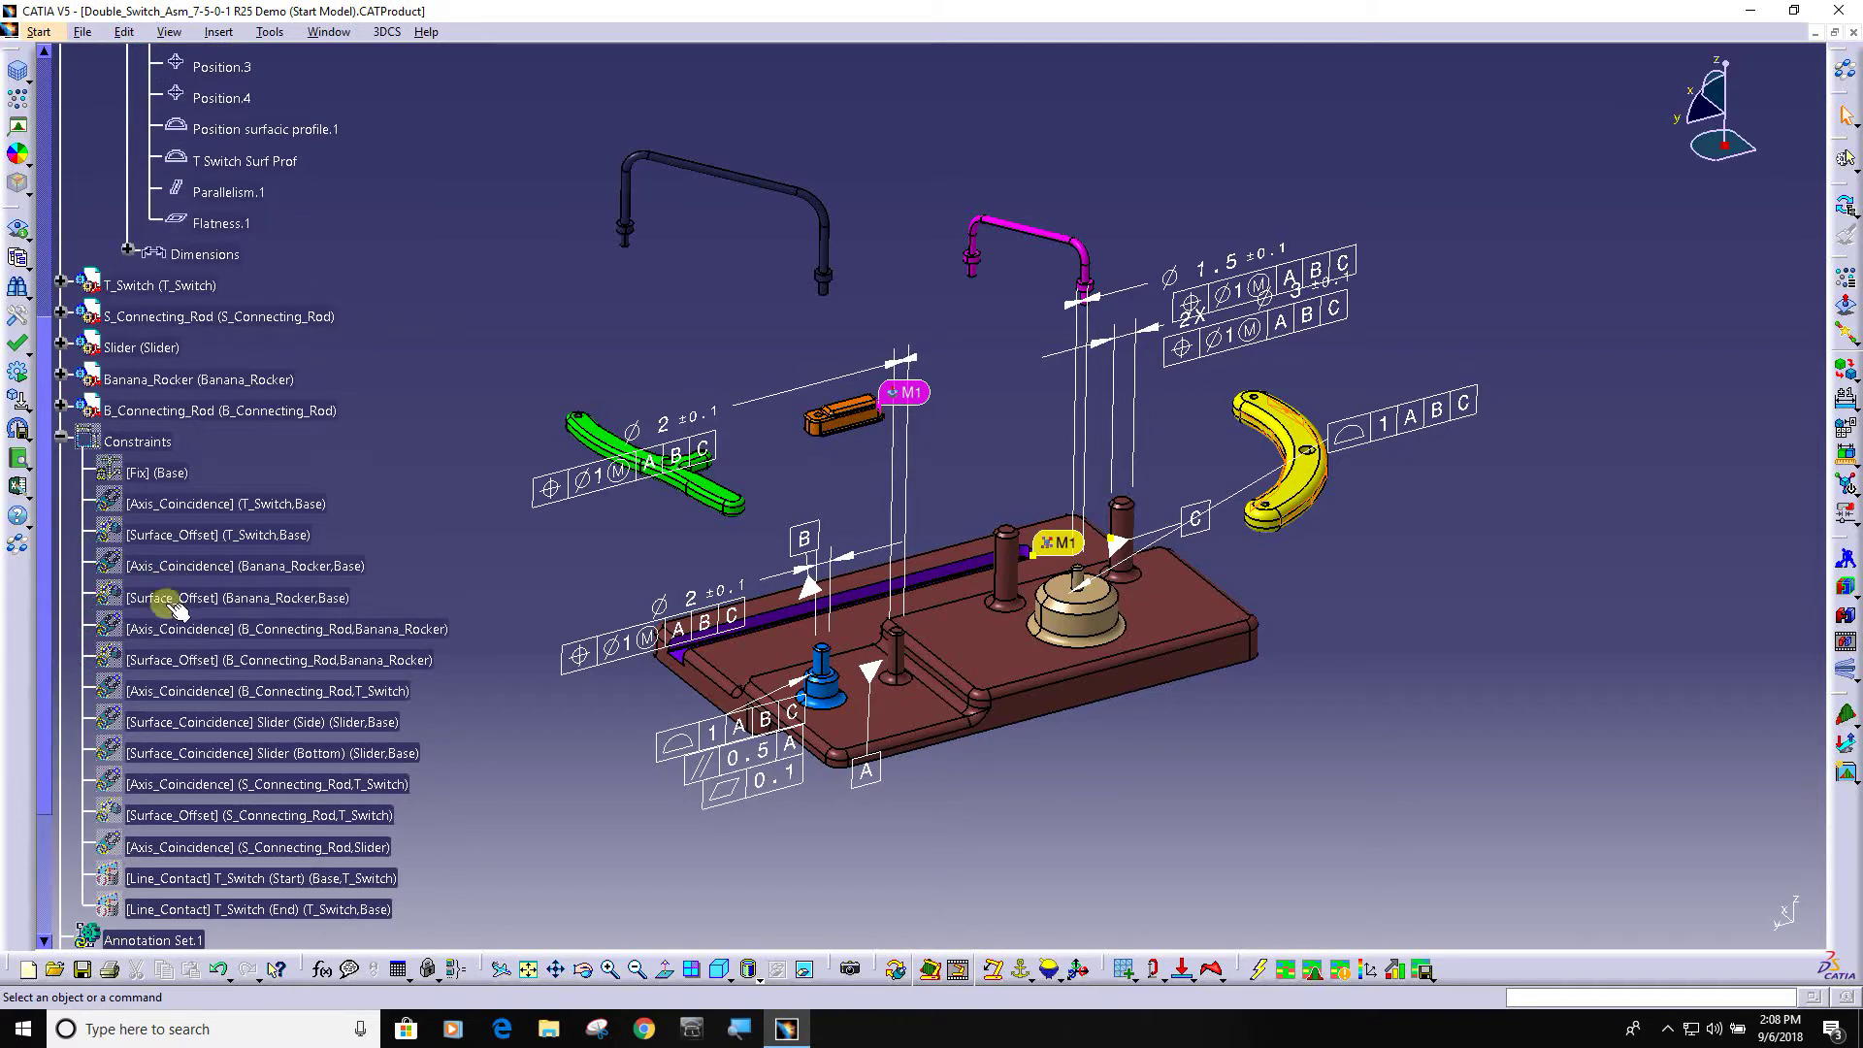
pyautogui.scroll(-3, 172, 609)
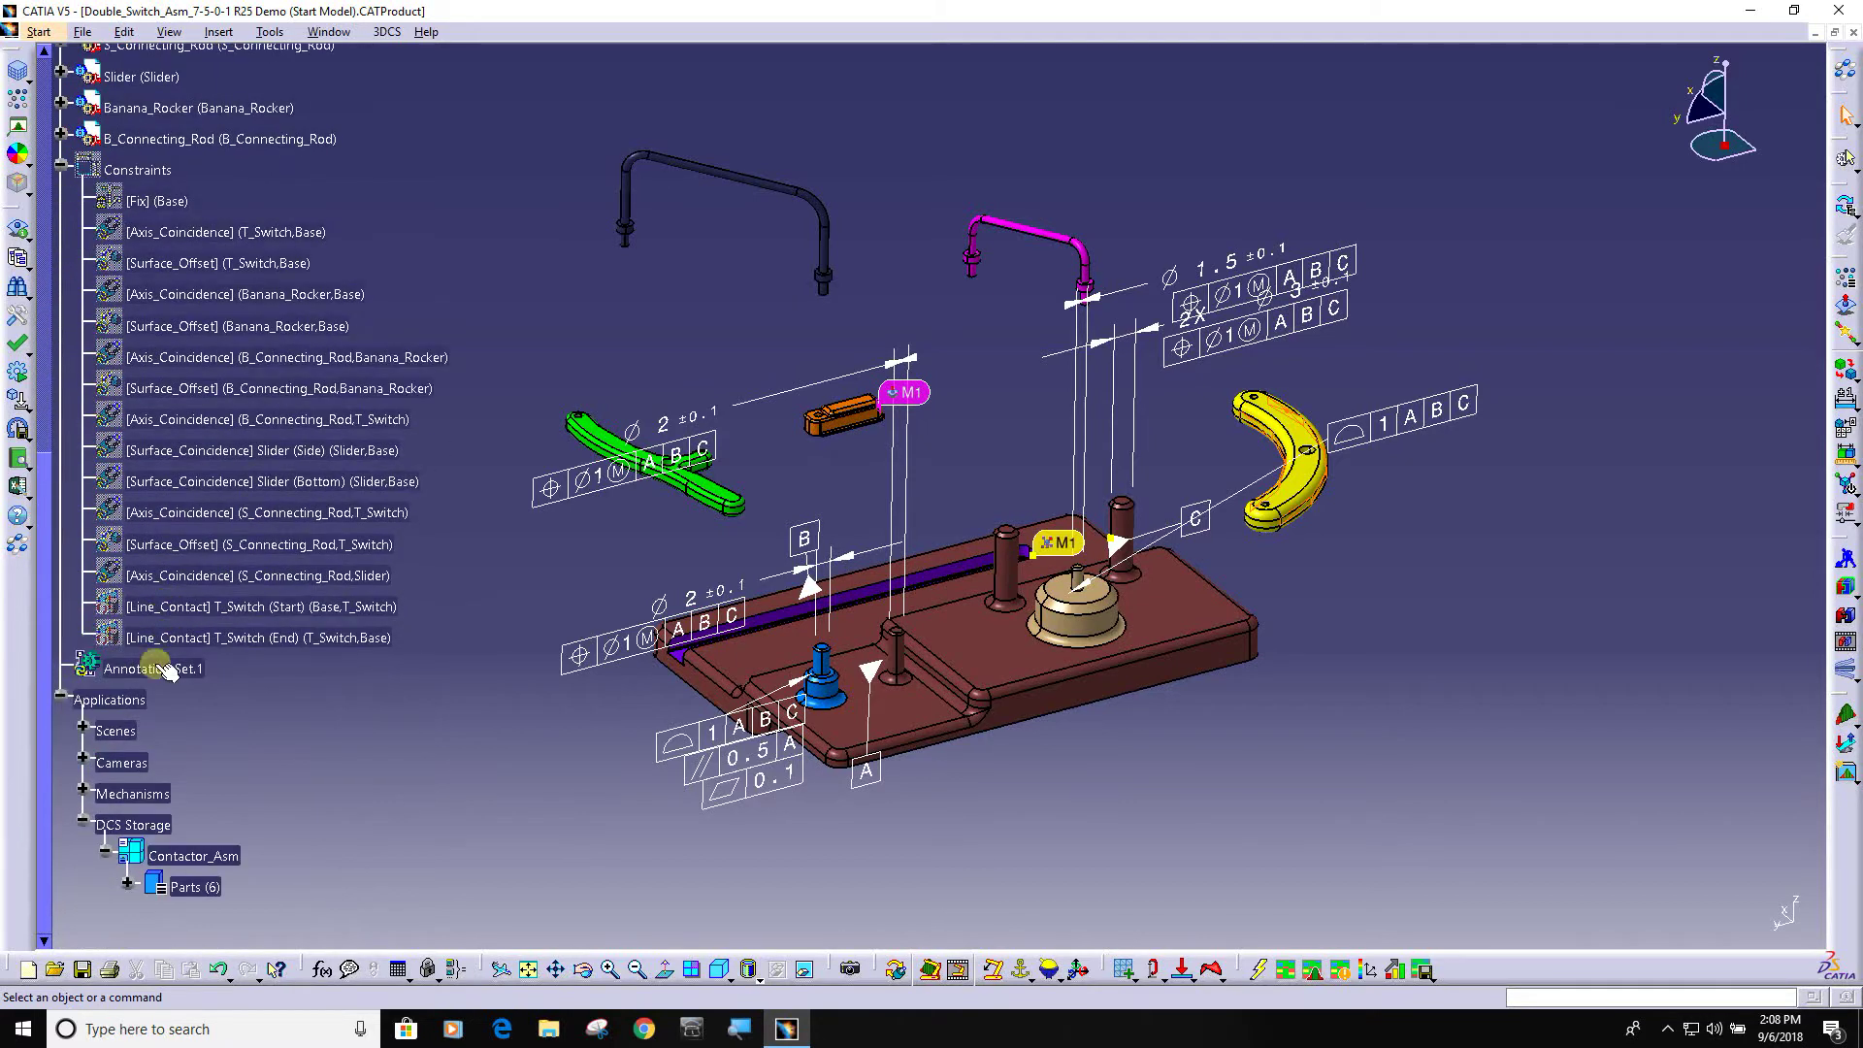
pyautogui.click(82, 789)
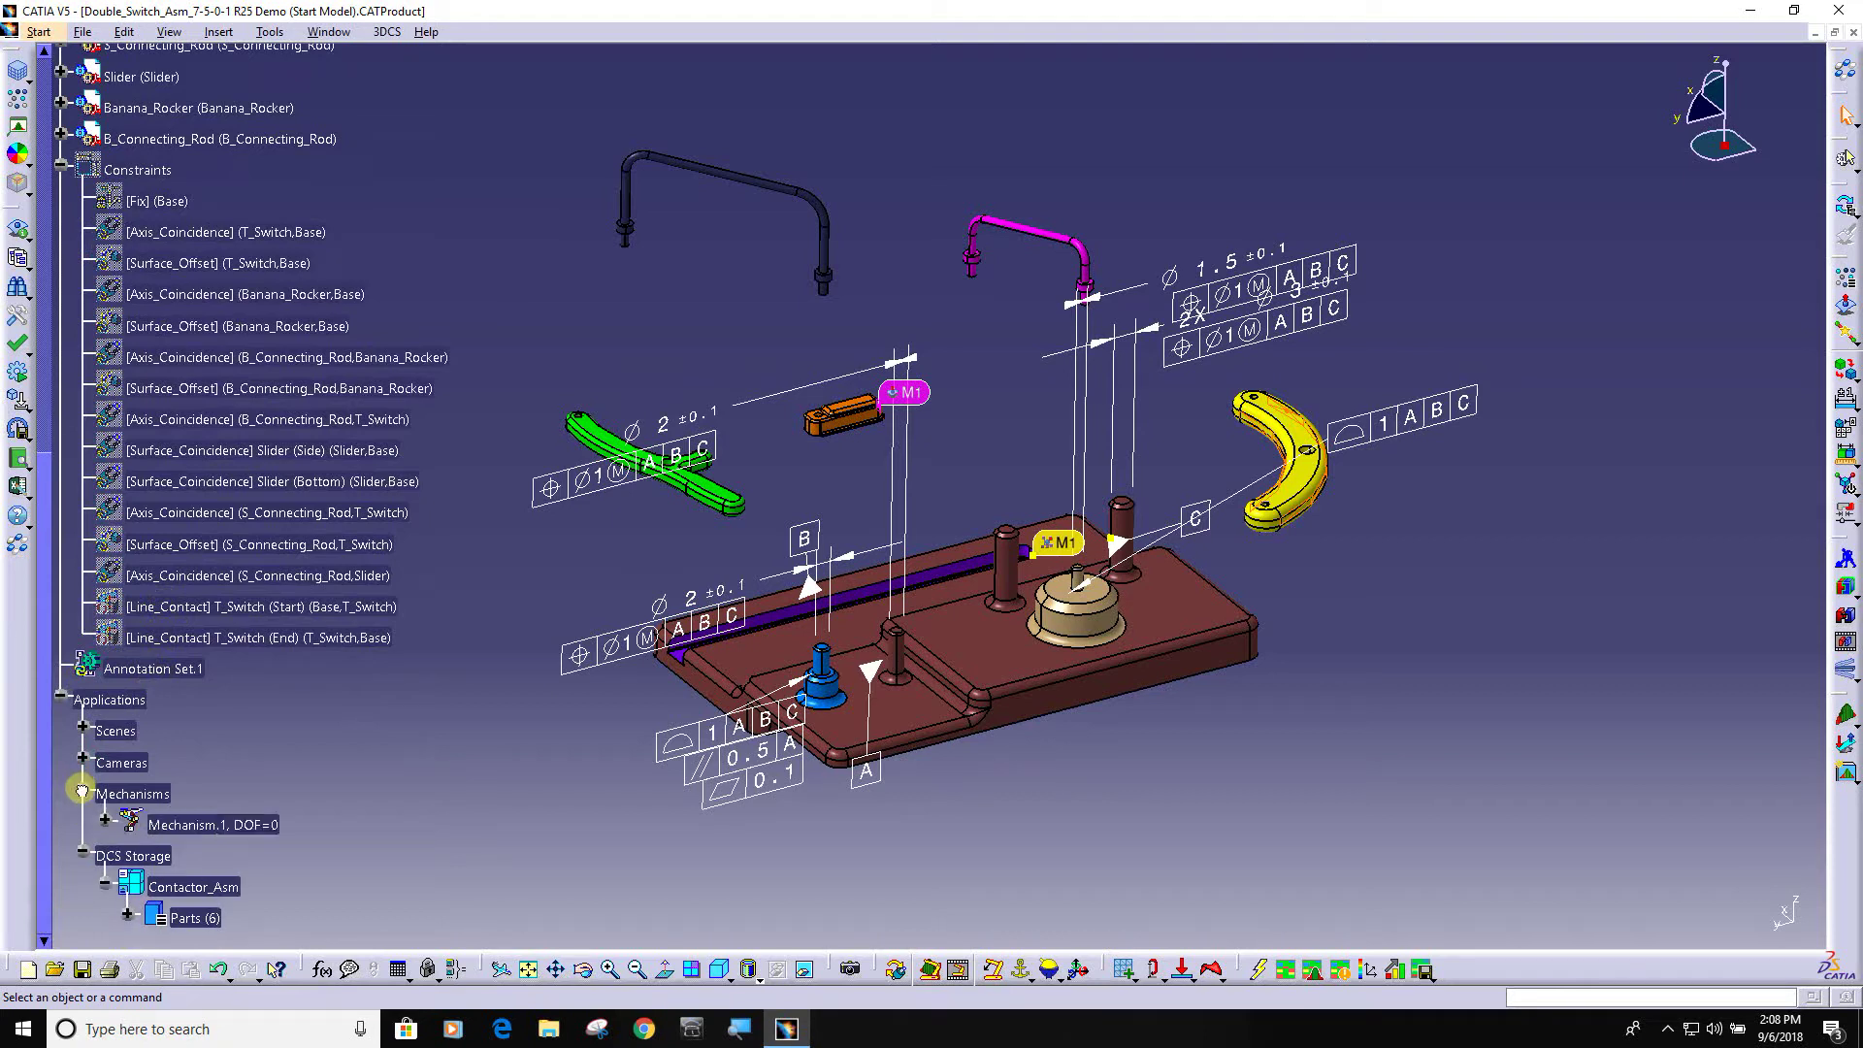
pyautogui.click(105, 820)
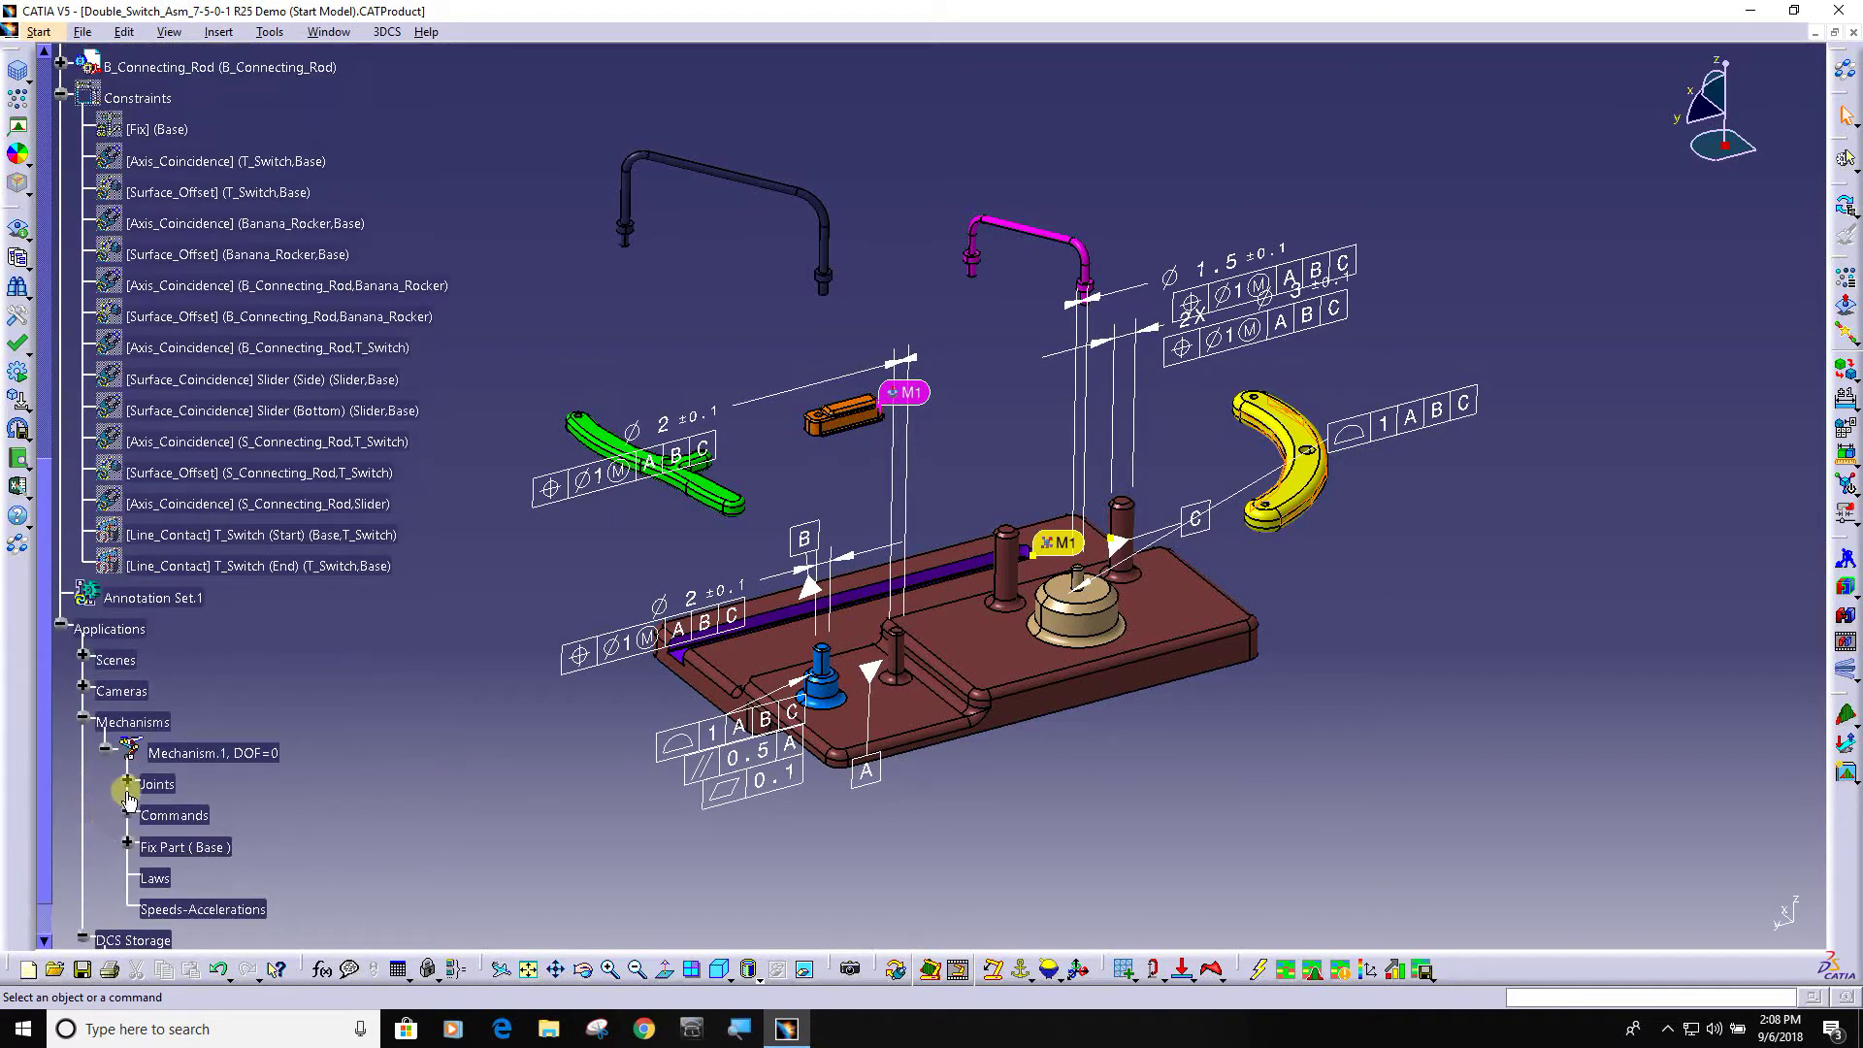
pyautogui.click(127, 784)
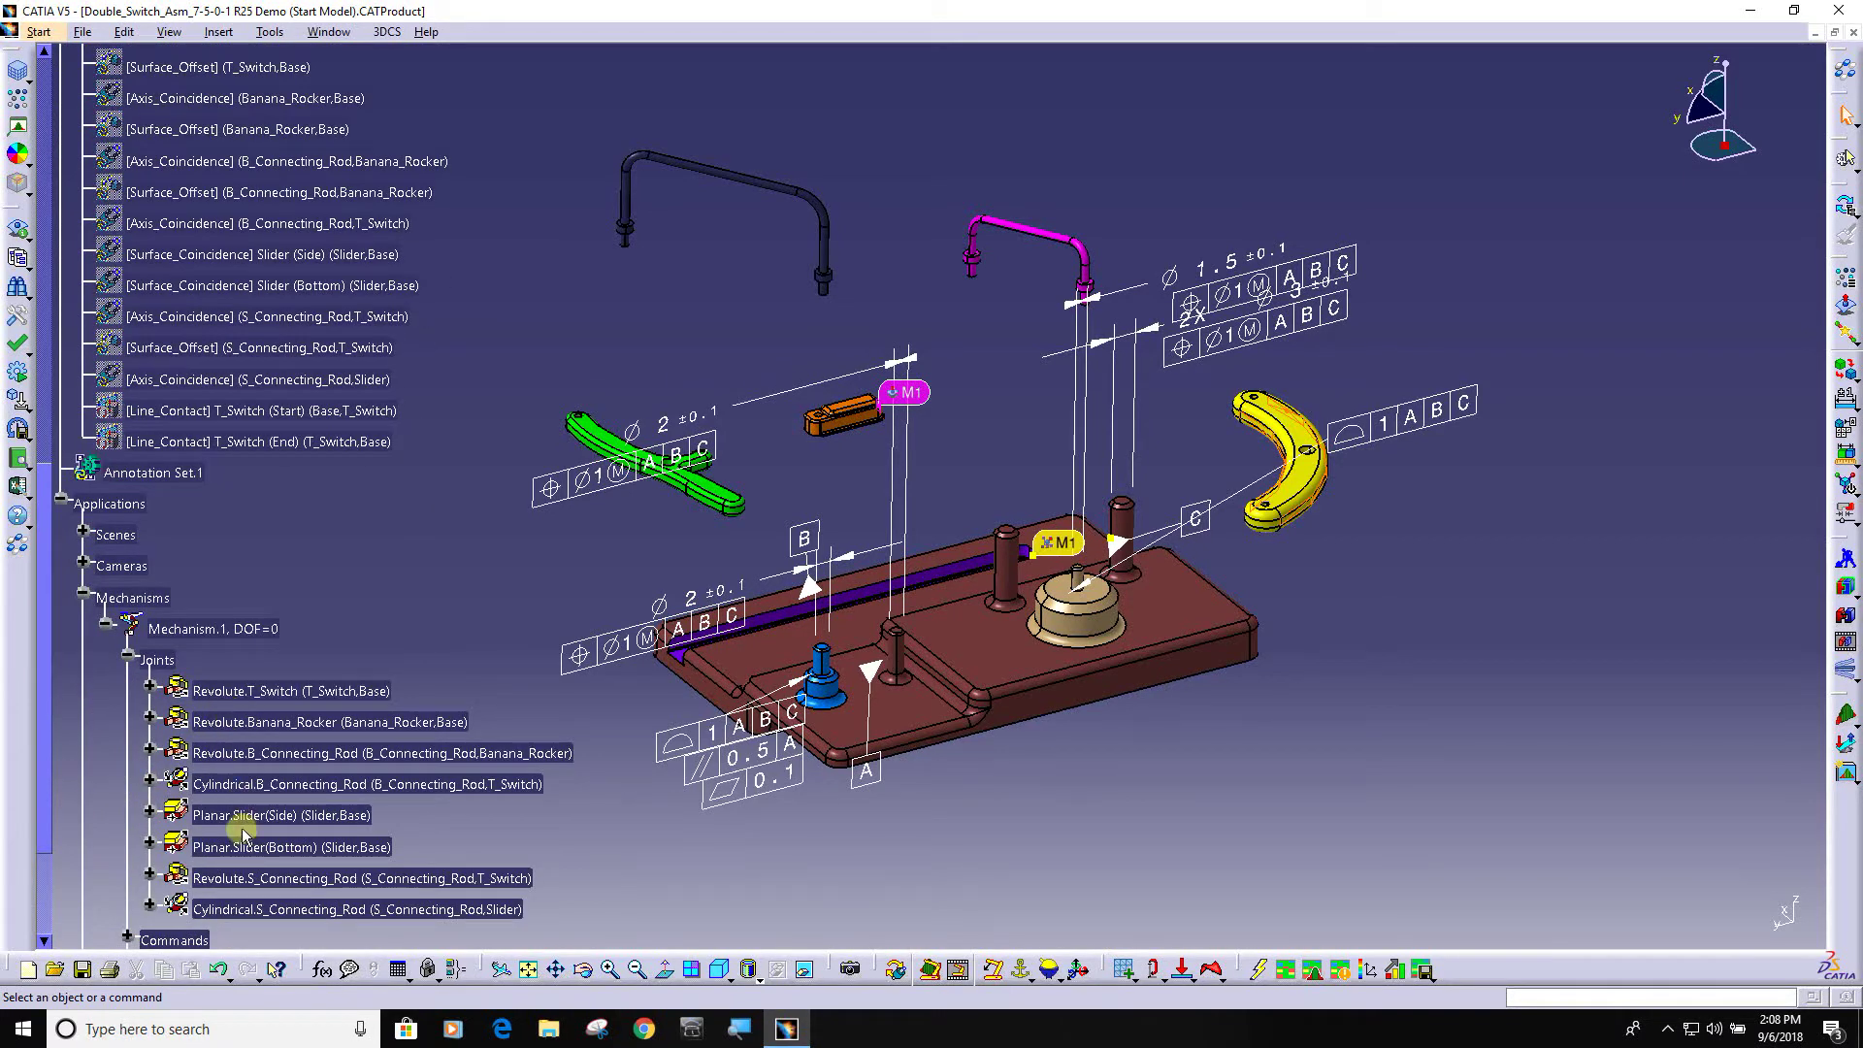
# Step: Collapse the Base part and Constraints branches, leaving Applications expanded
pyautogui.click(68, 508)
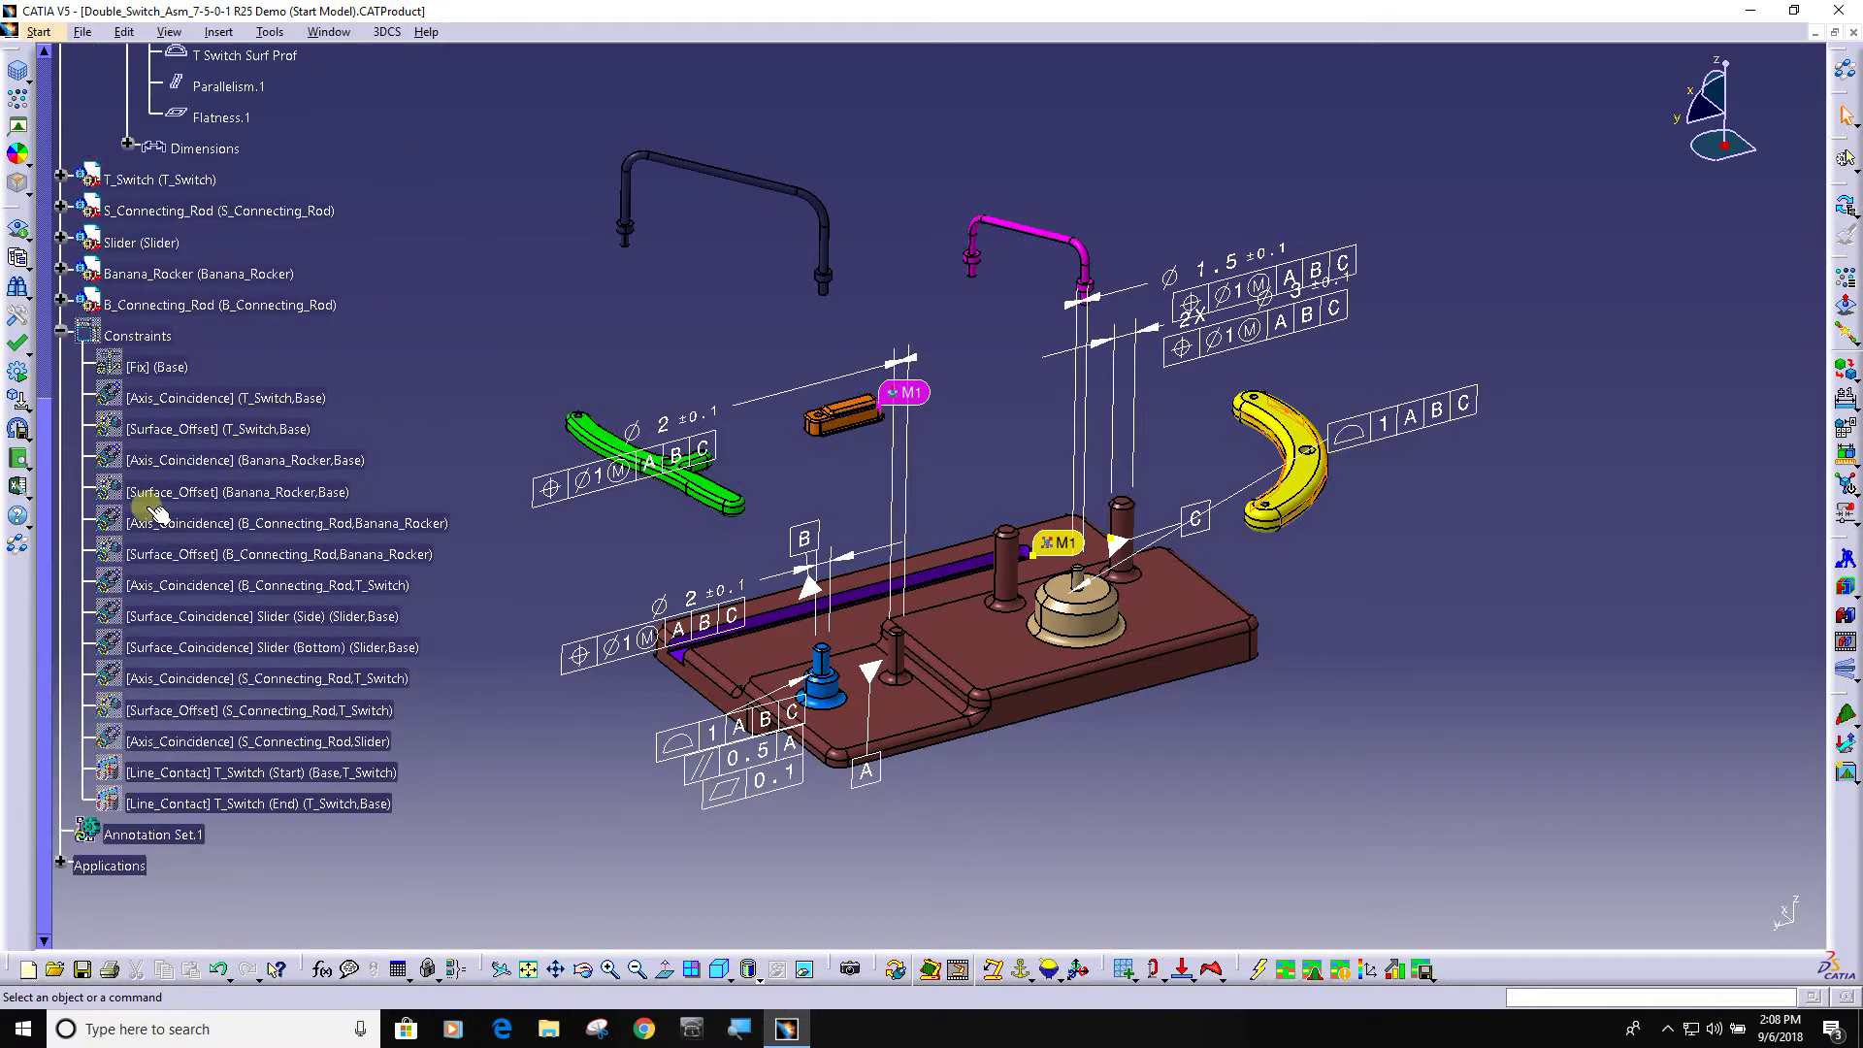
pyautogui.scroll(3, 116, 466)
pyautogui.scroll(3, 114, 463)
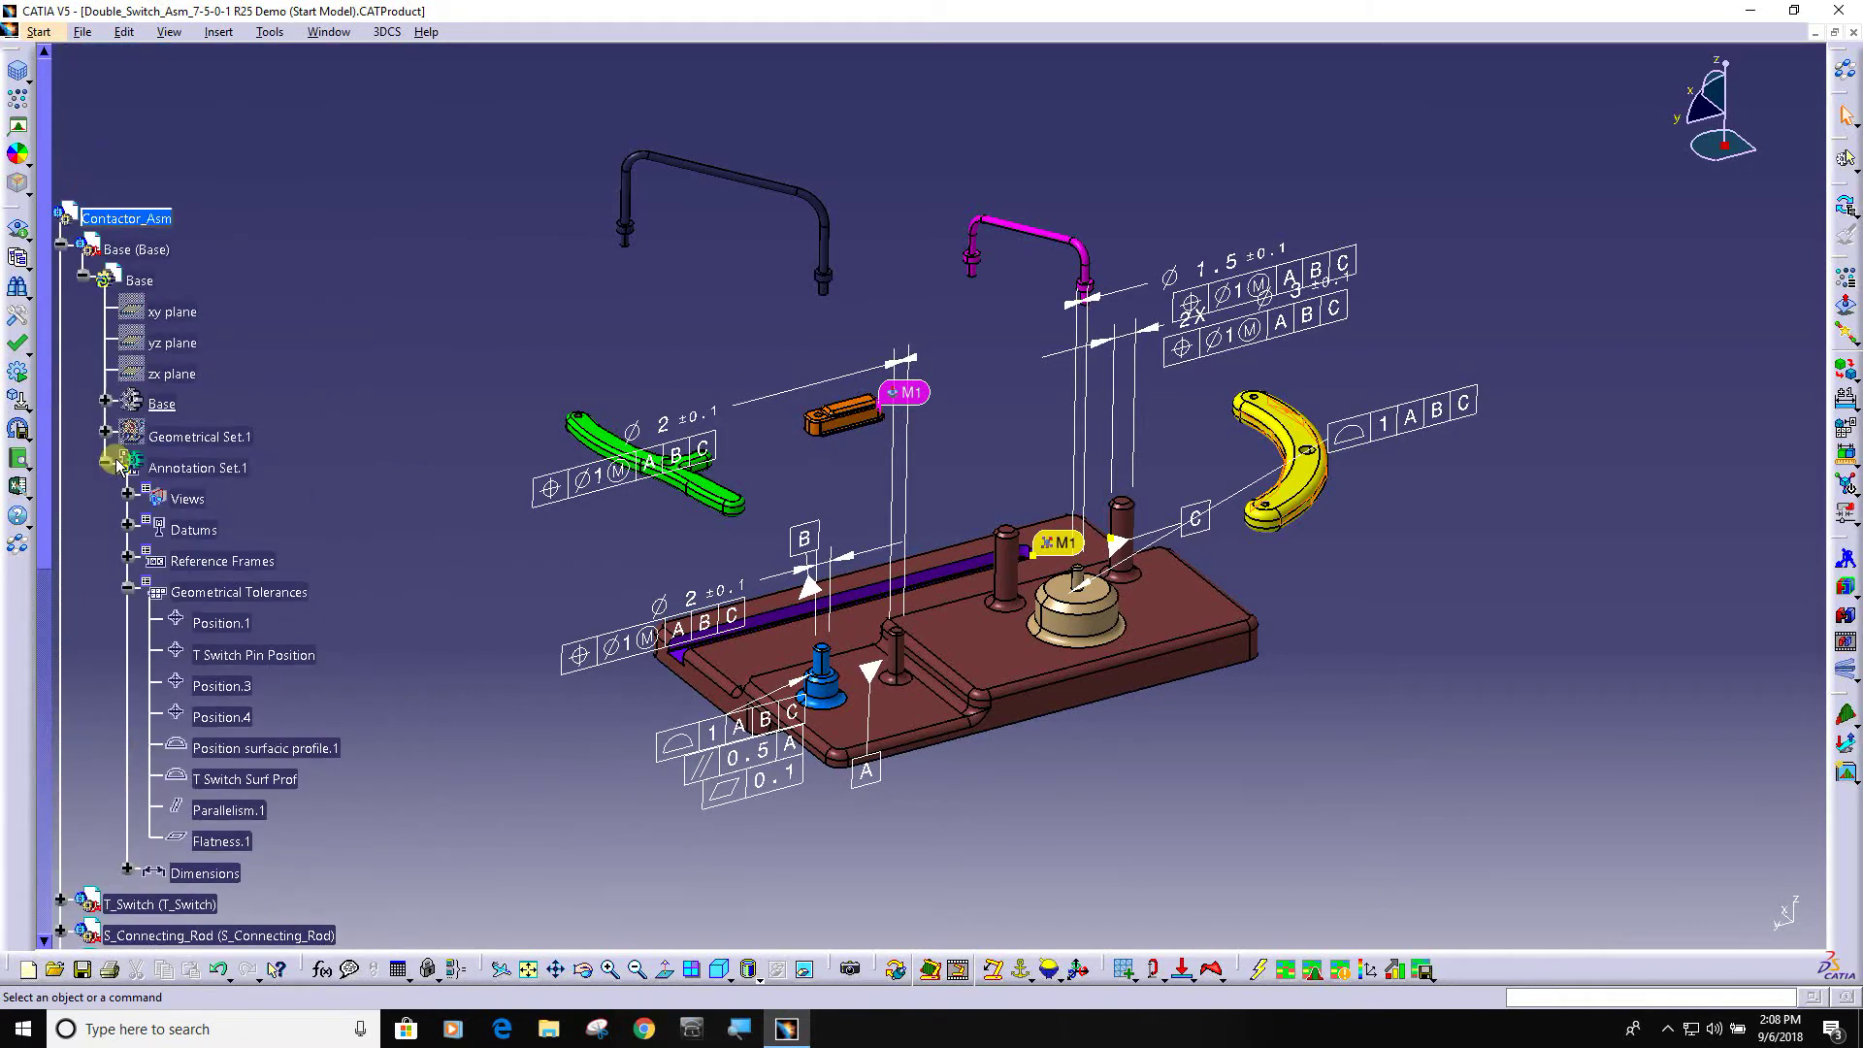
pyautogui.click(62, 244)
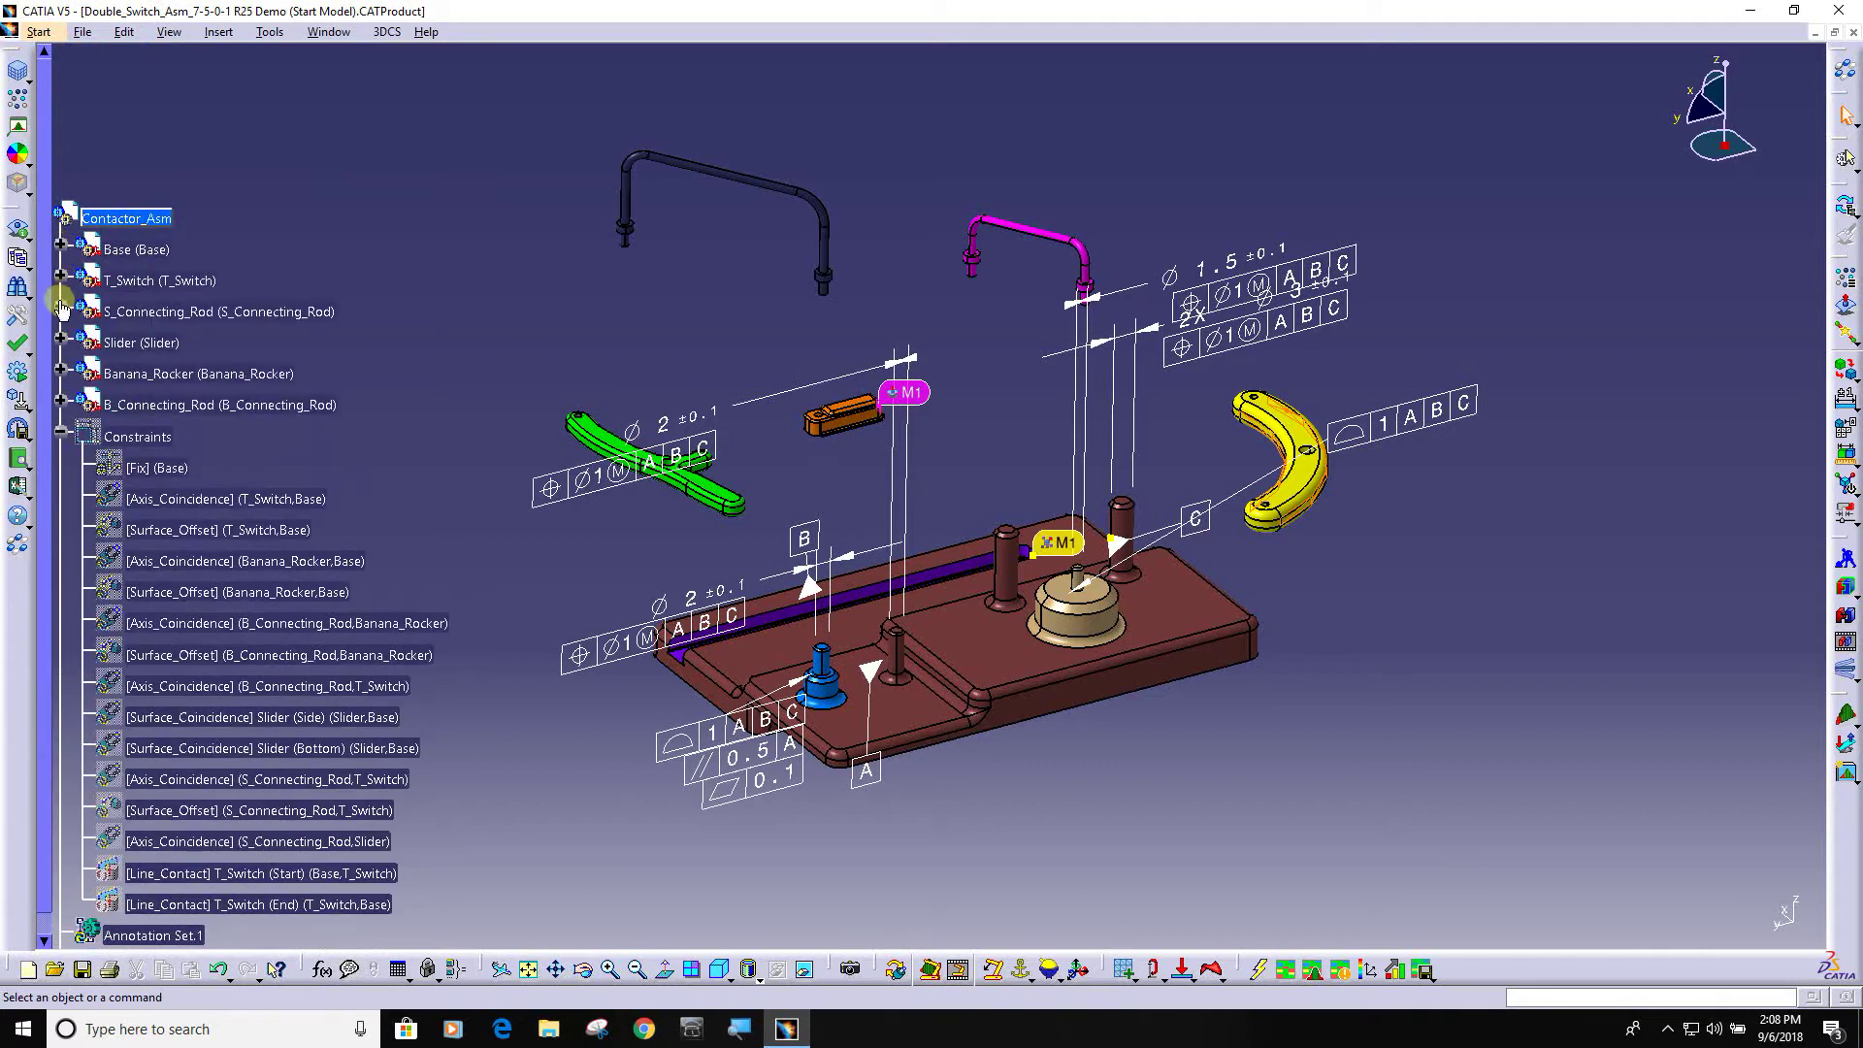
pyautogui.click(61, 430)
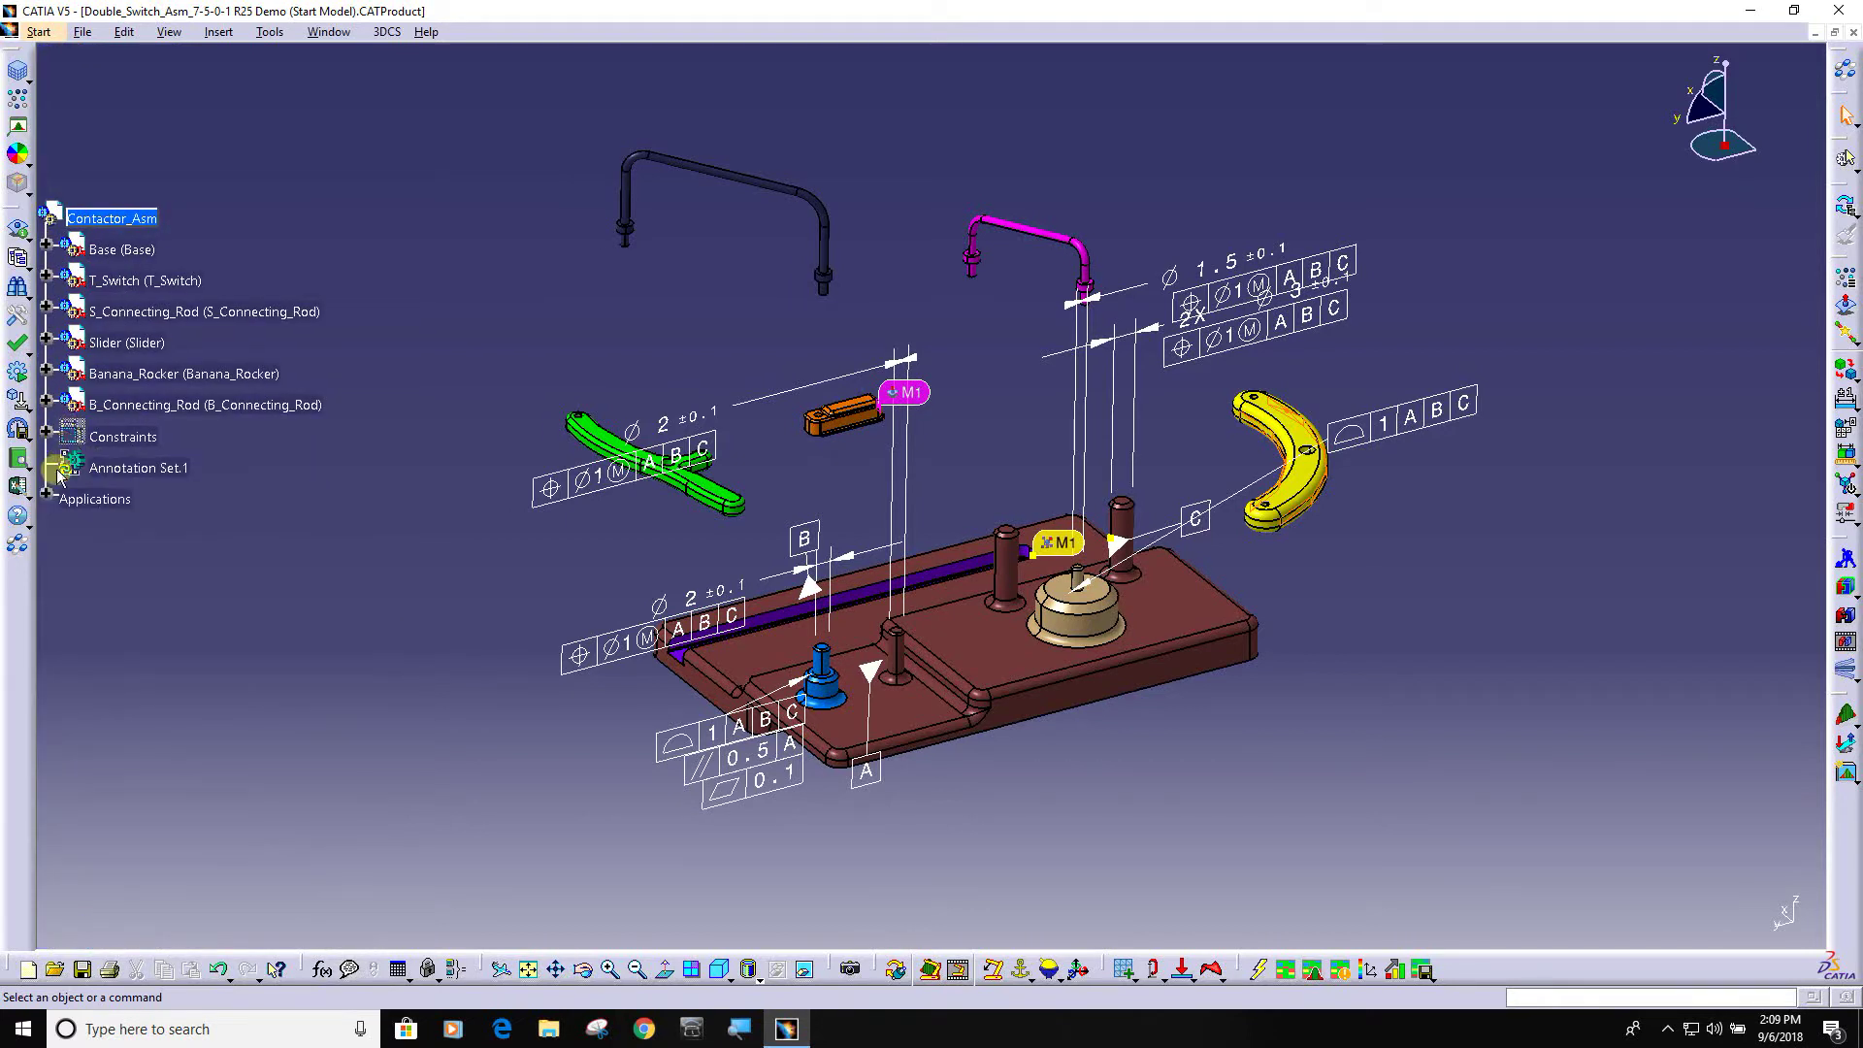
pyautogui.click(46, 495)
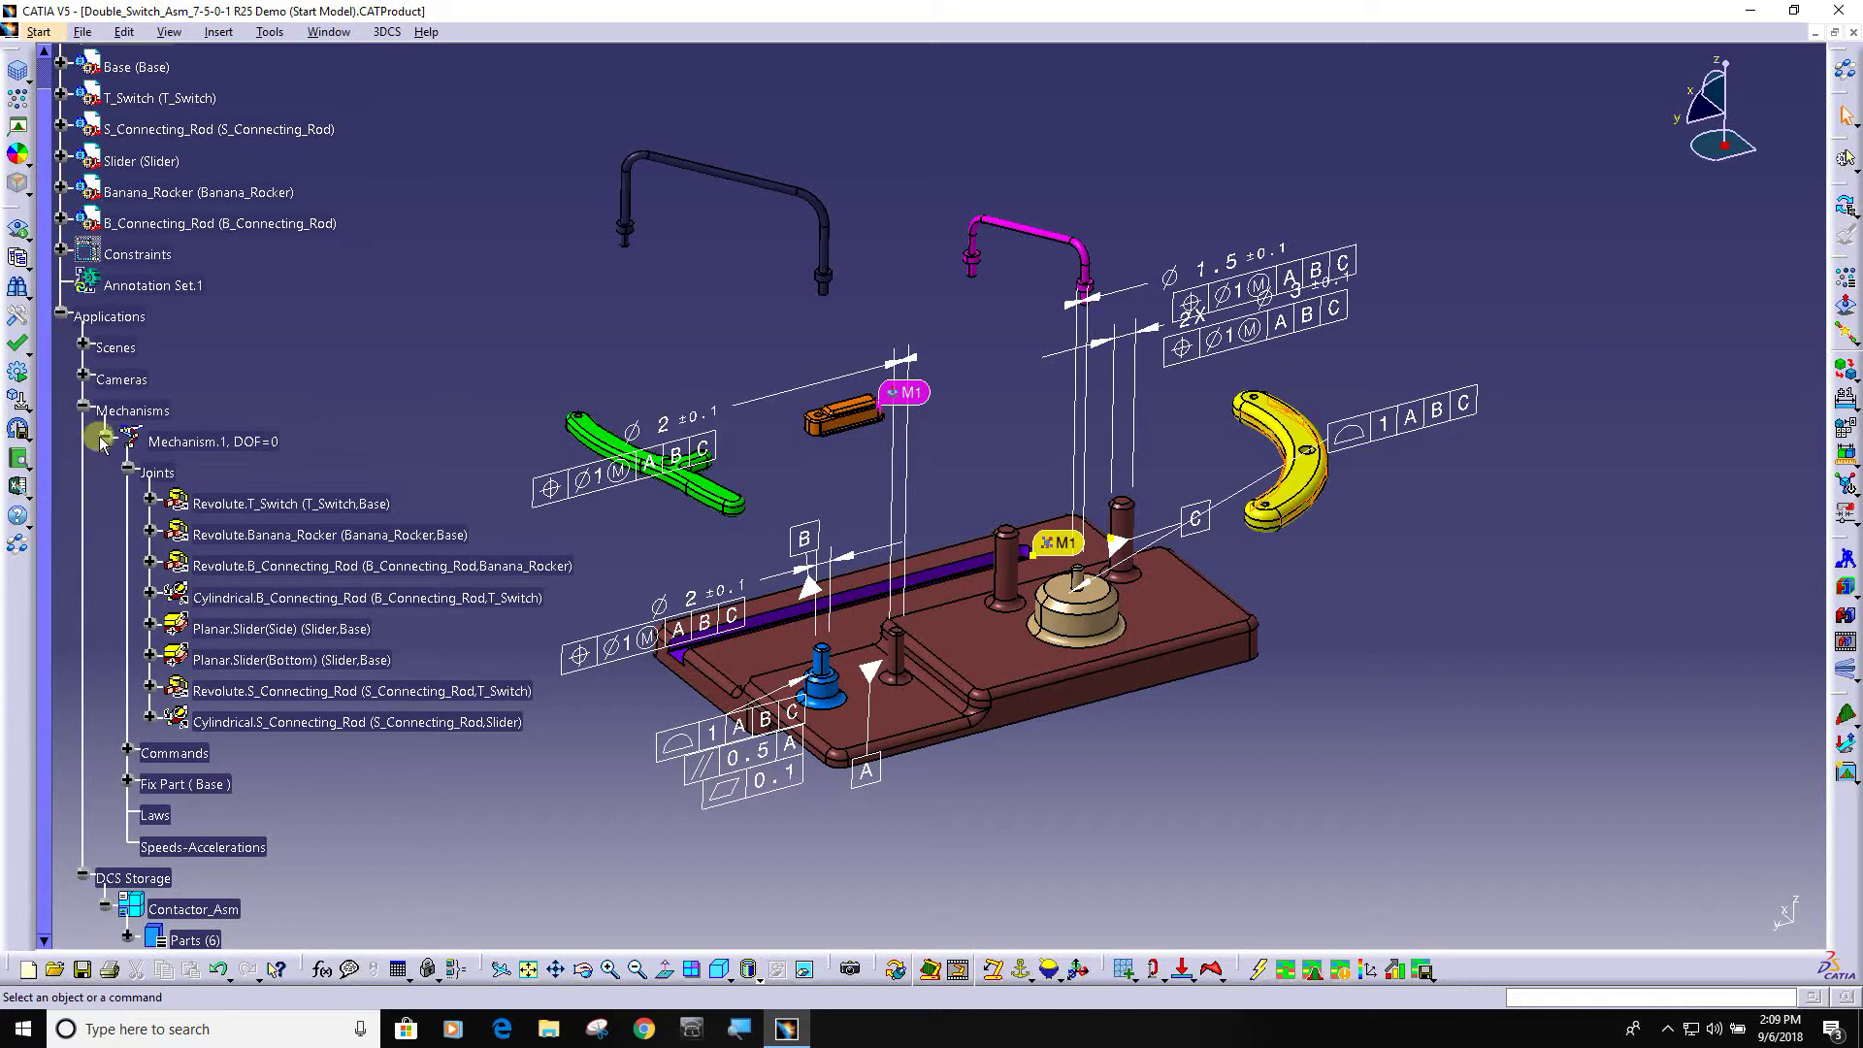
# Step: Collapse Mechanisms and expand DCS Storage's six parts down to the Base part
pyautogui.click(82, 409)
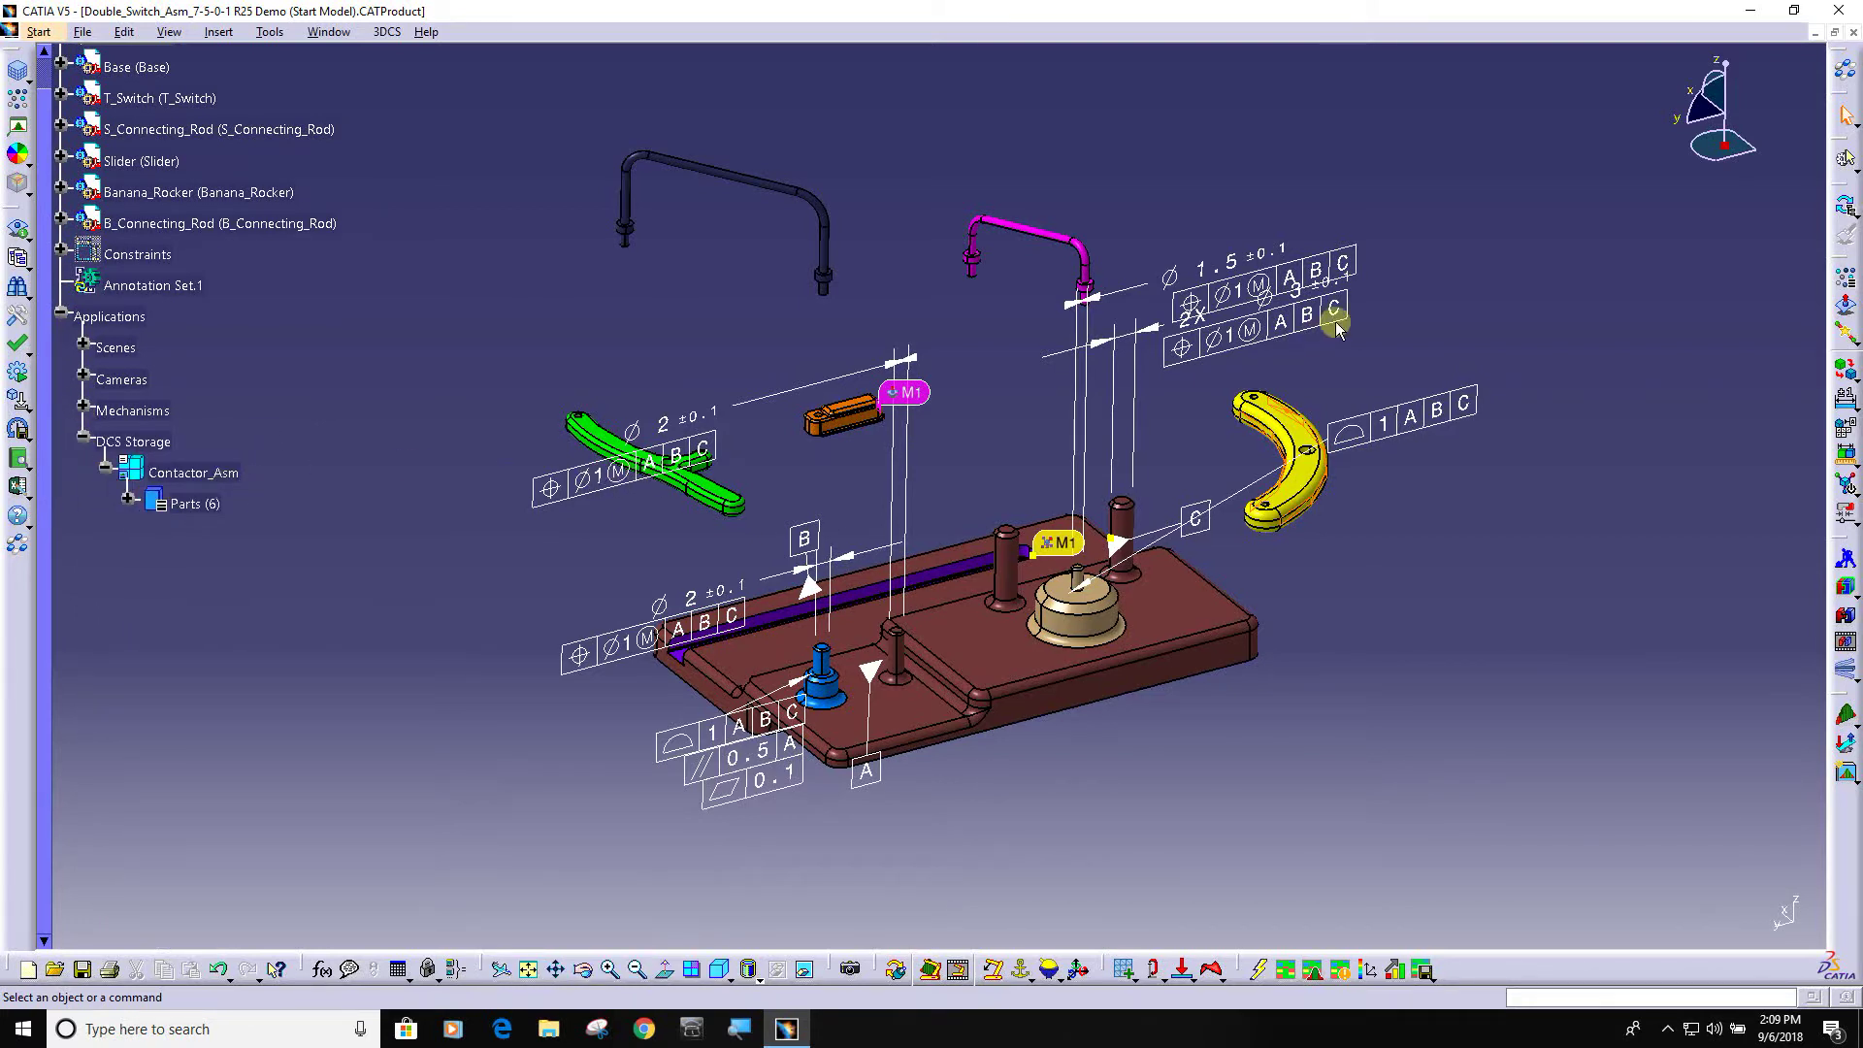
pyautogui.click(1849, 212)
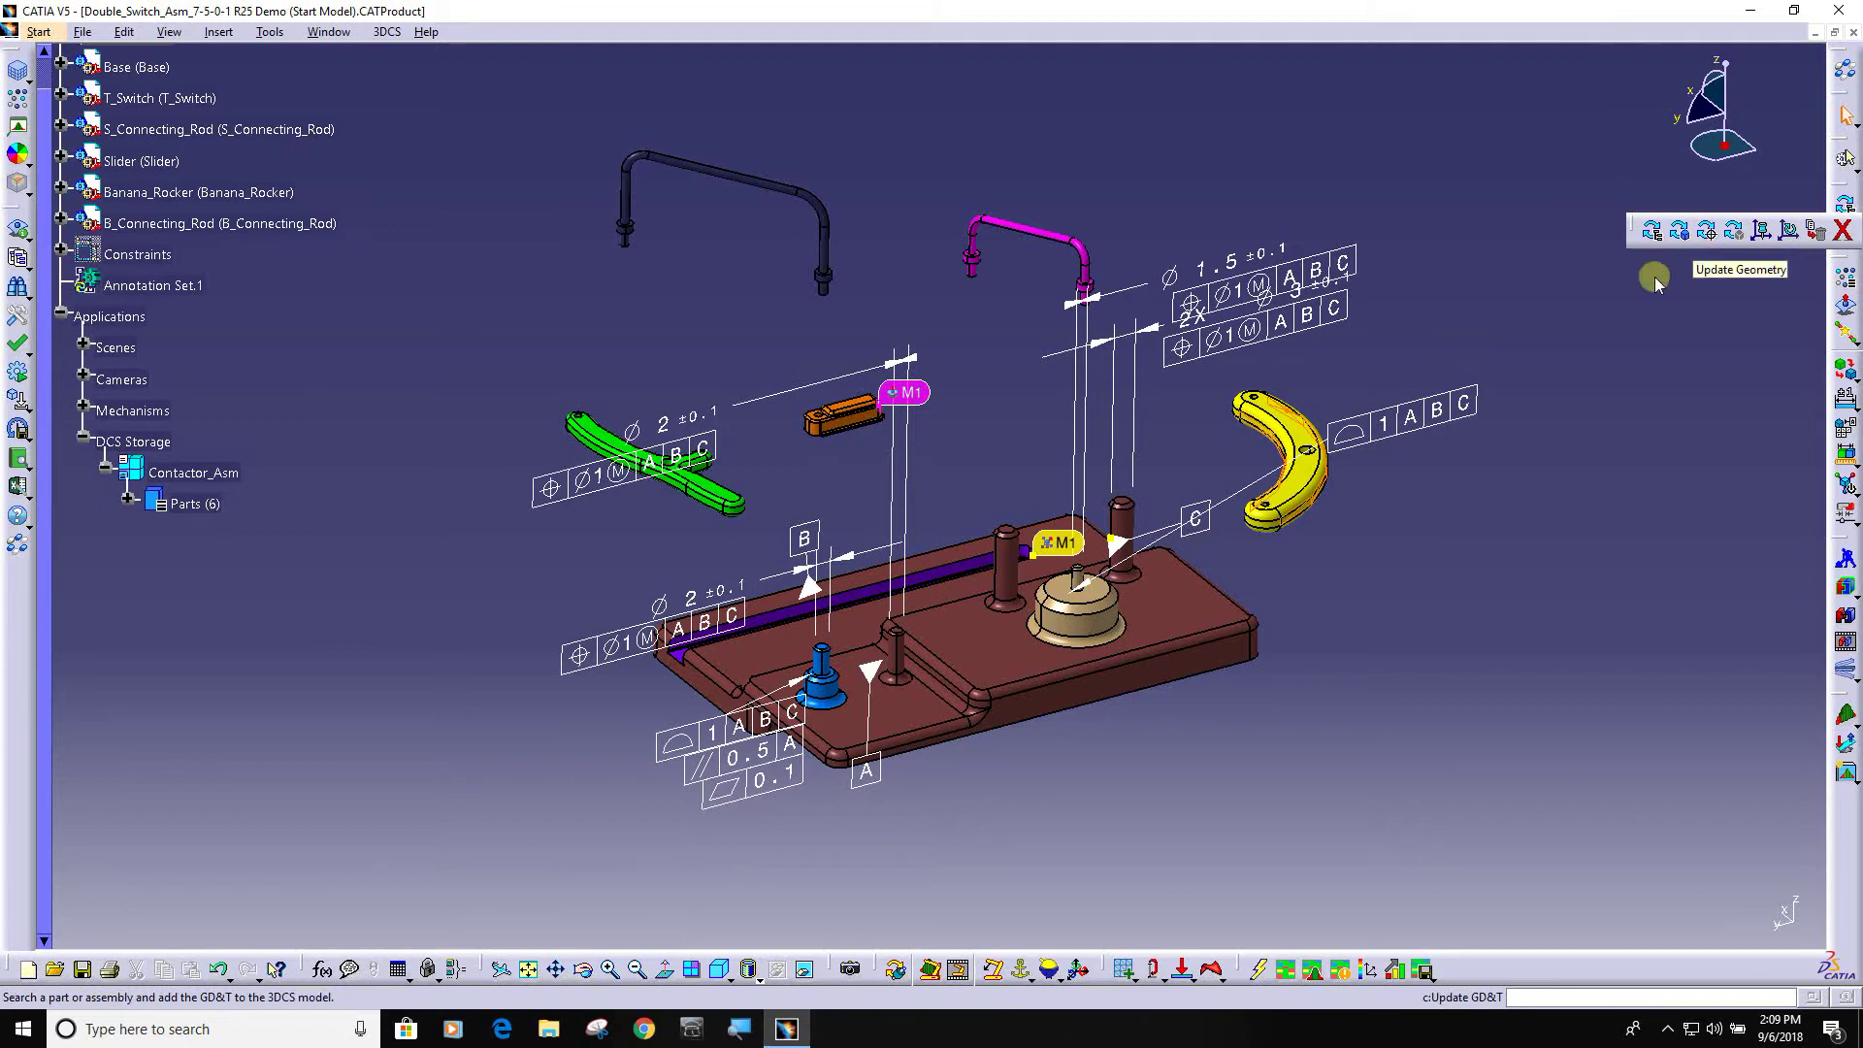
pyautogui.click(128, 500)
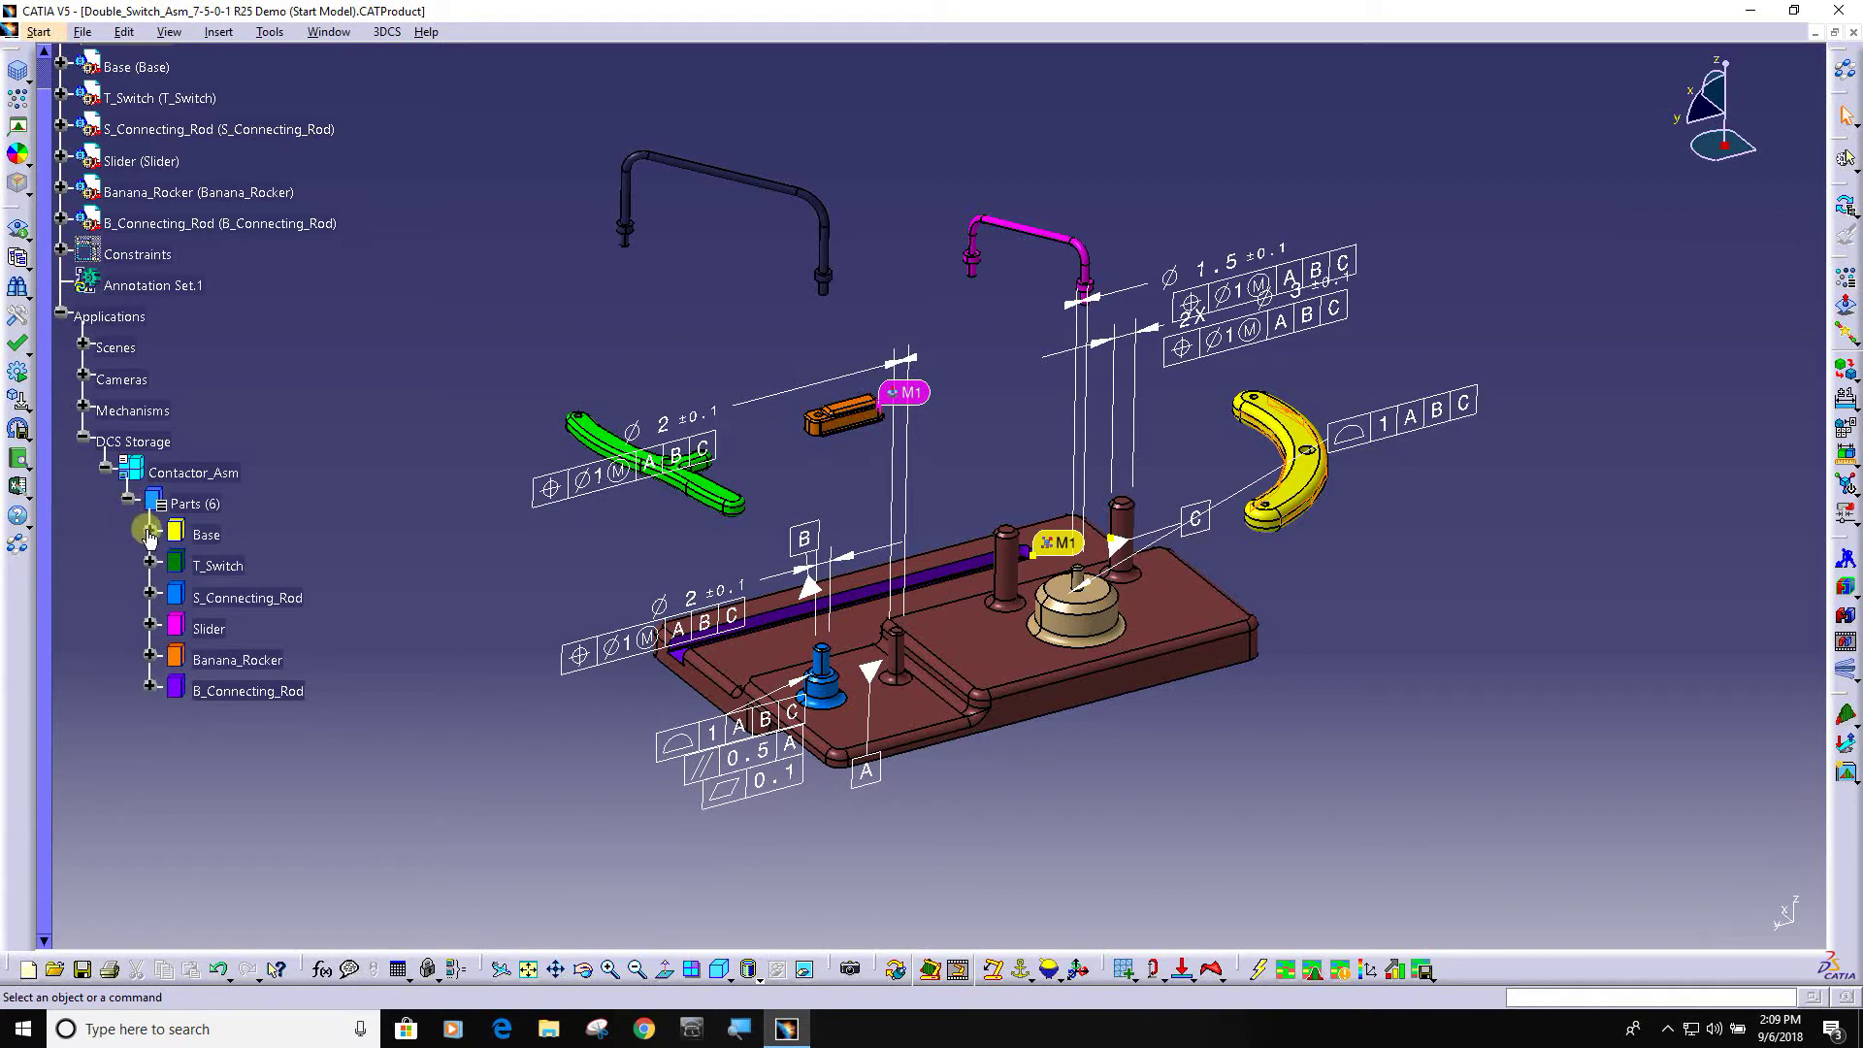
pyautogui.click(149, 534)
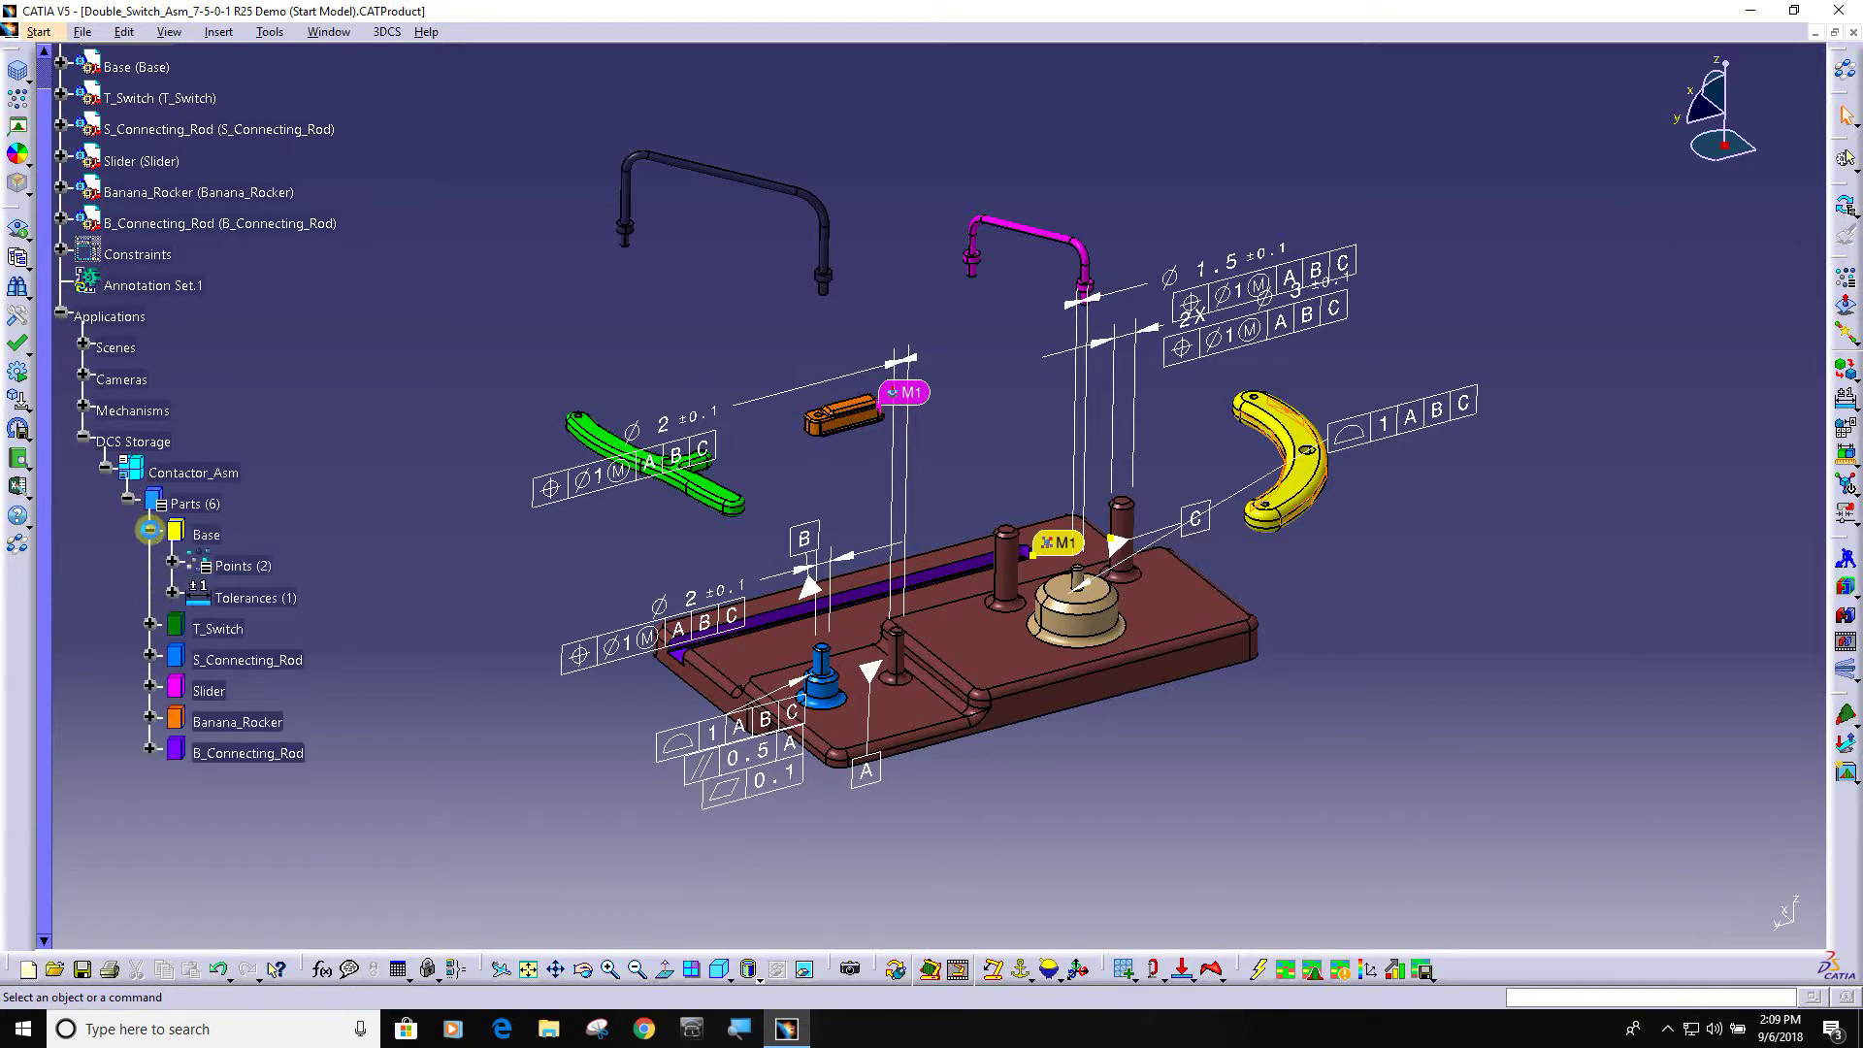
pyautogui.click(171, 593)
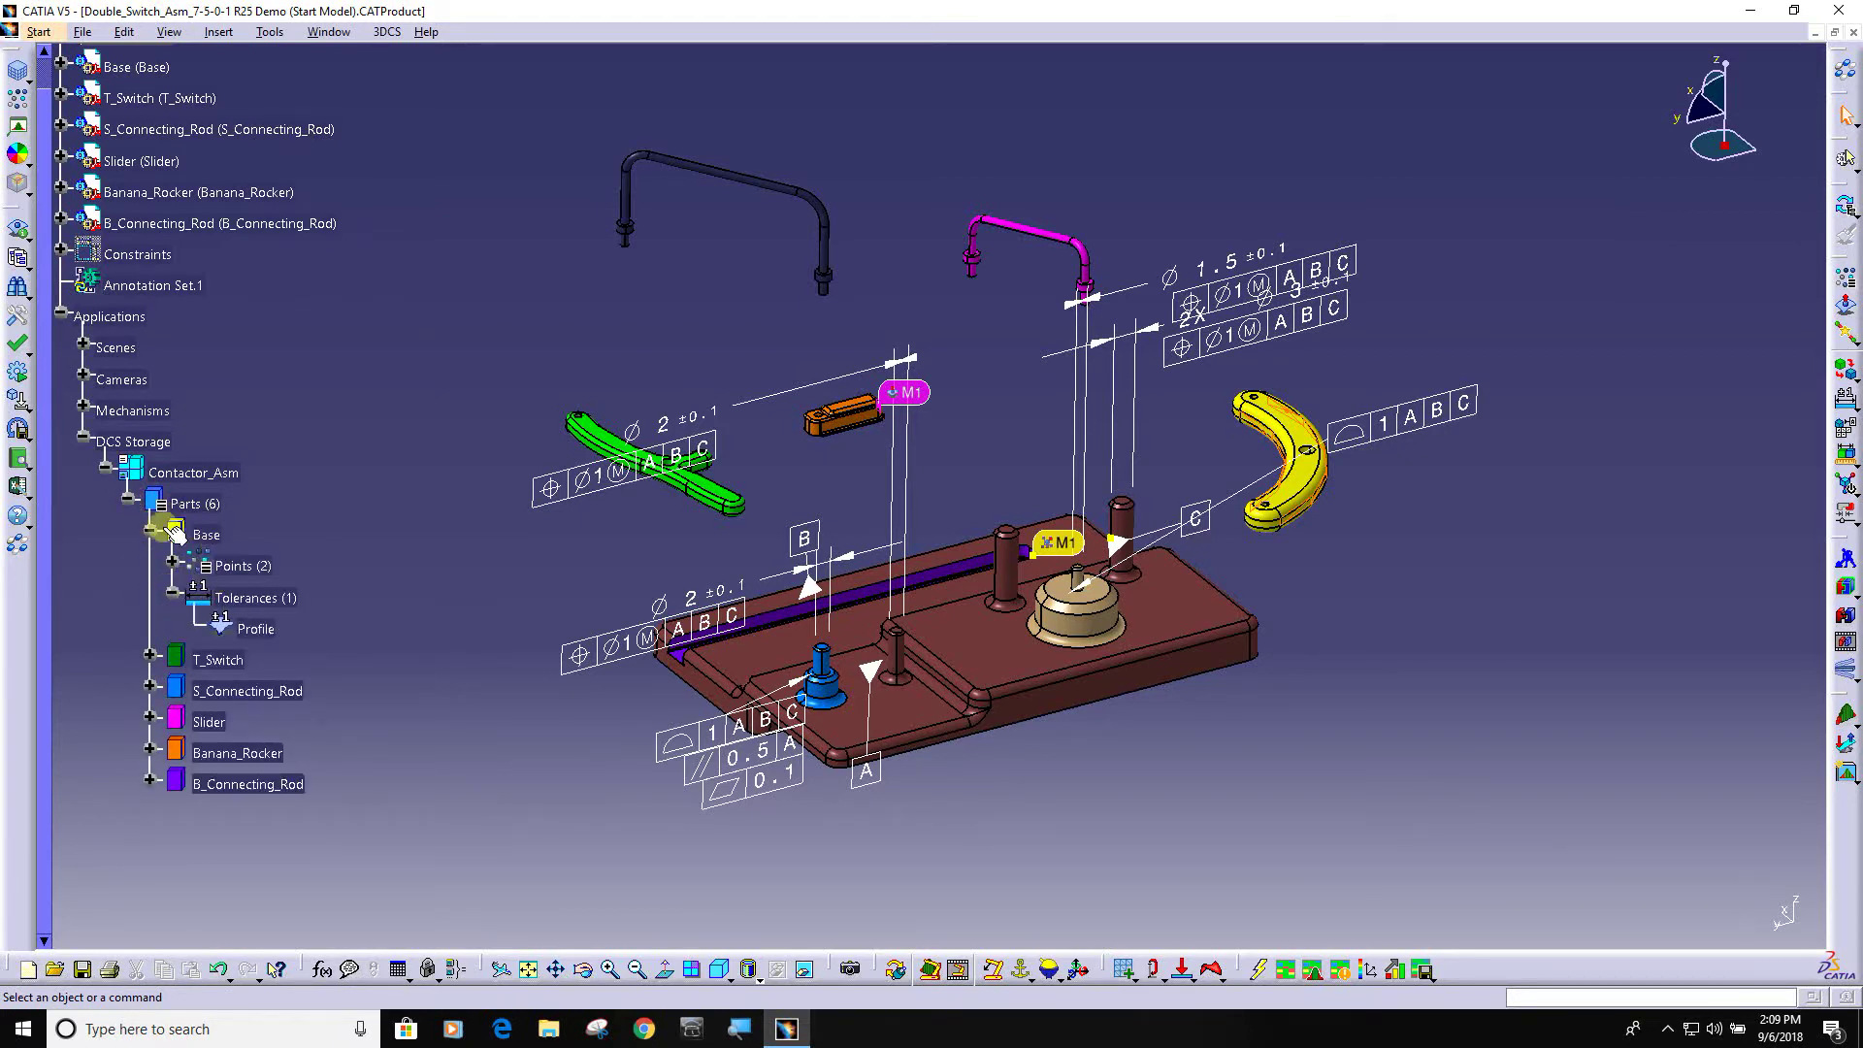
pyautogui.click(172, 591)
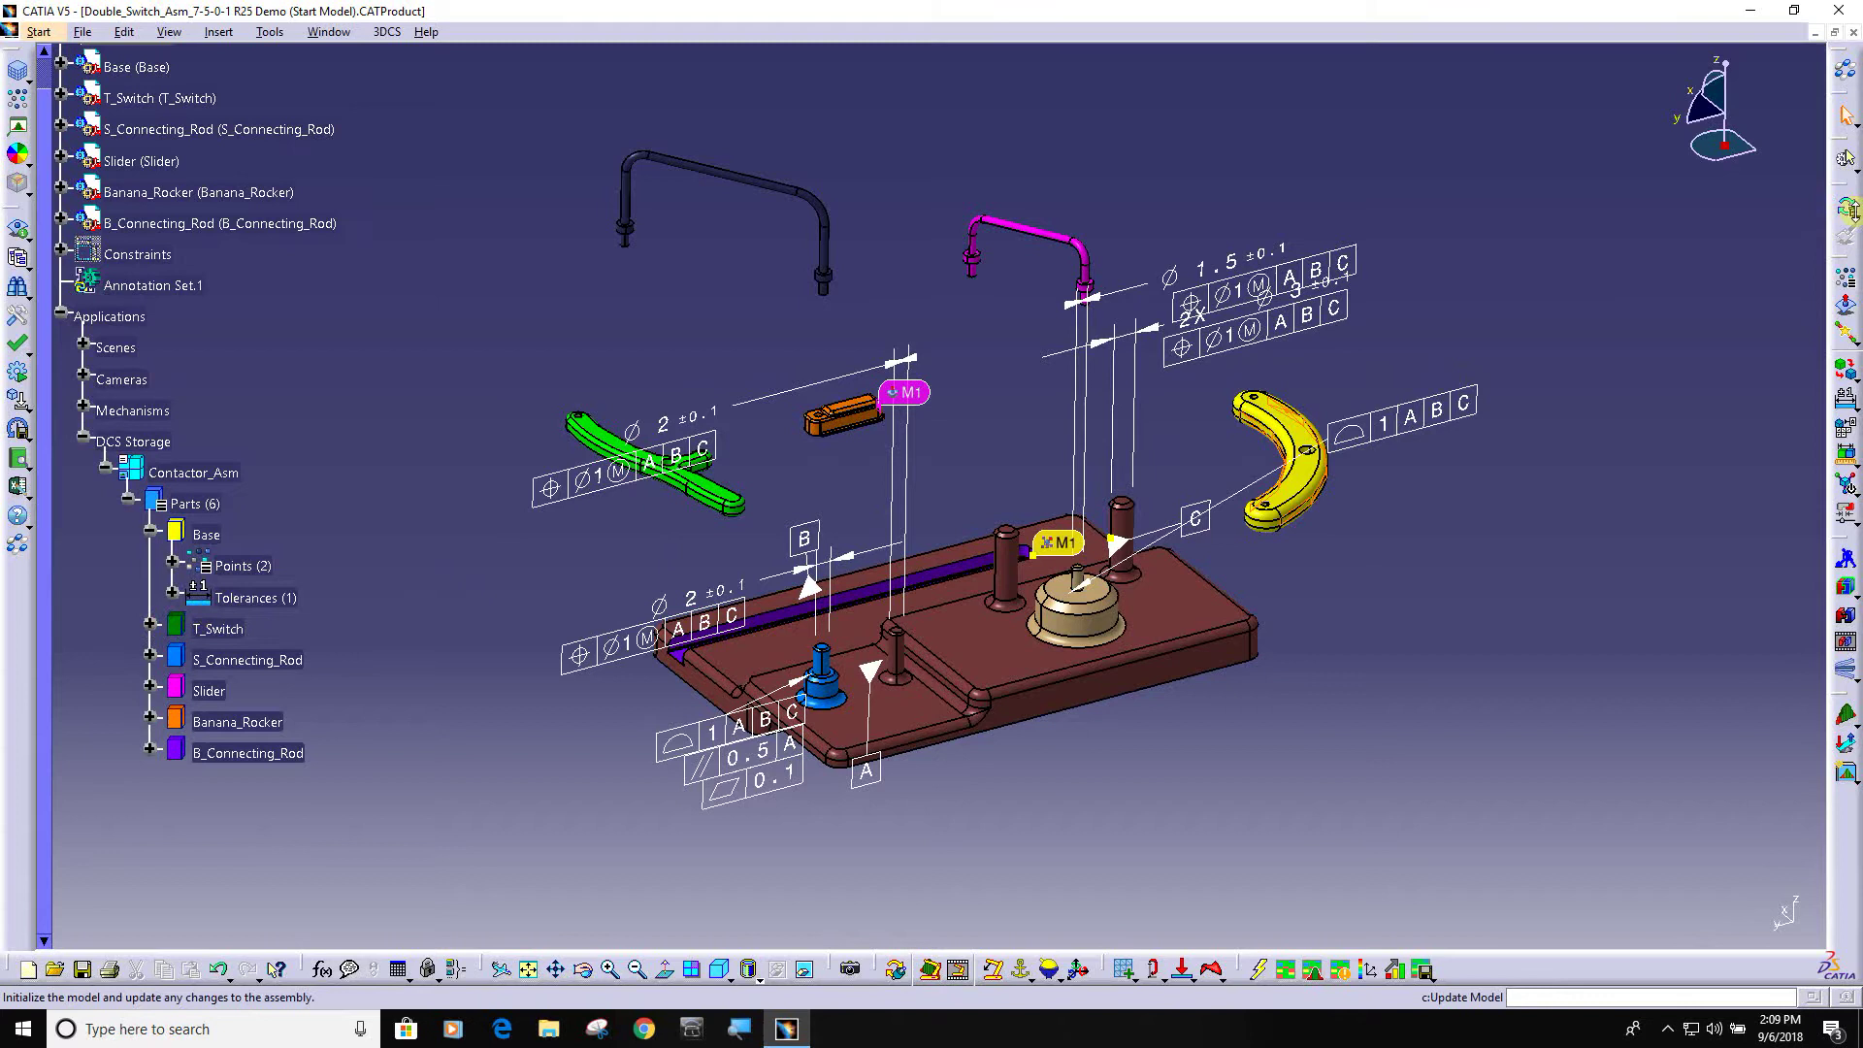
pyautogui.click(1848, 211)
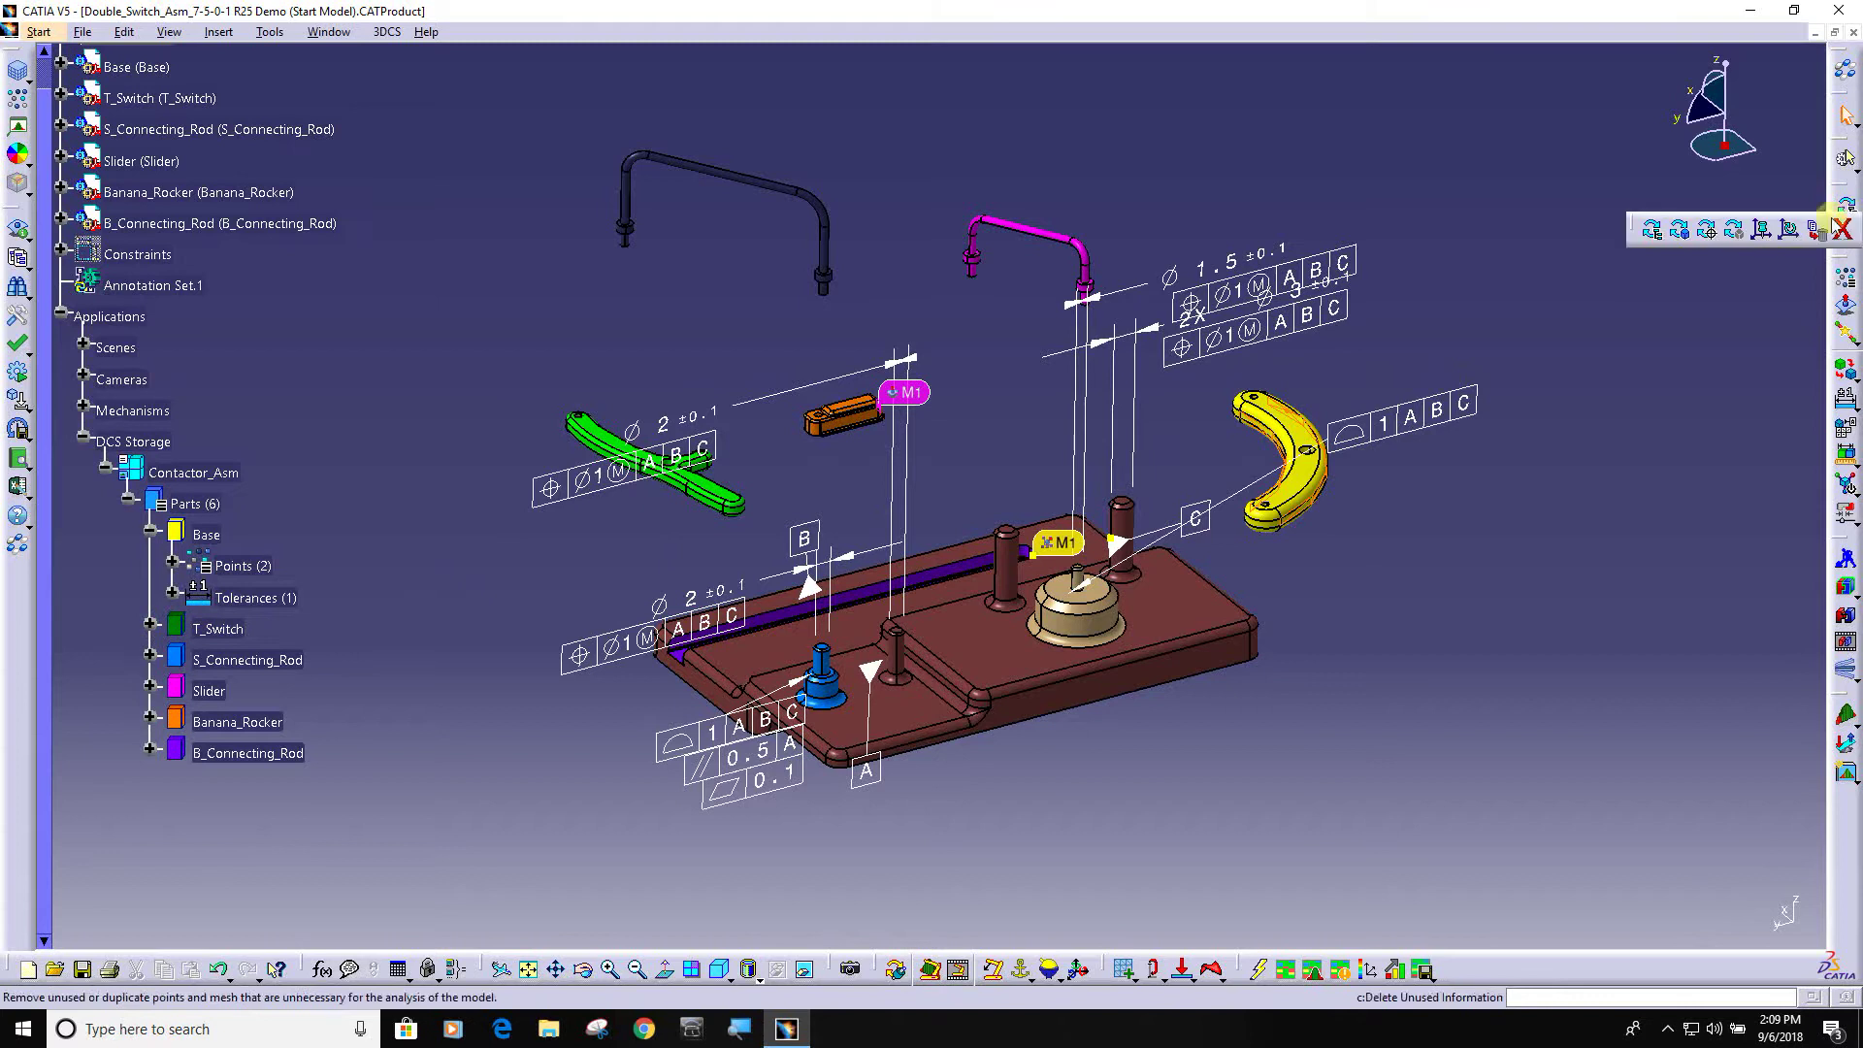
# Step: Run Update GD&T on the Base part, extracting 15 callouts into 10 features
pyautogui.click(1707, 233)
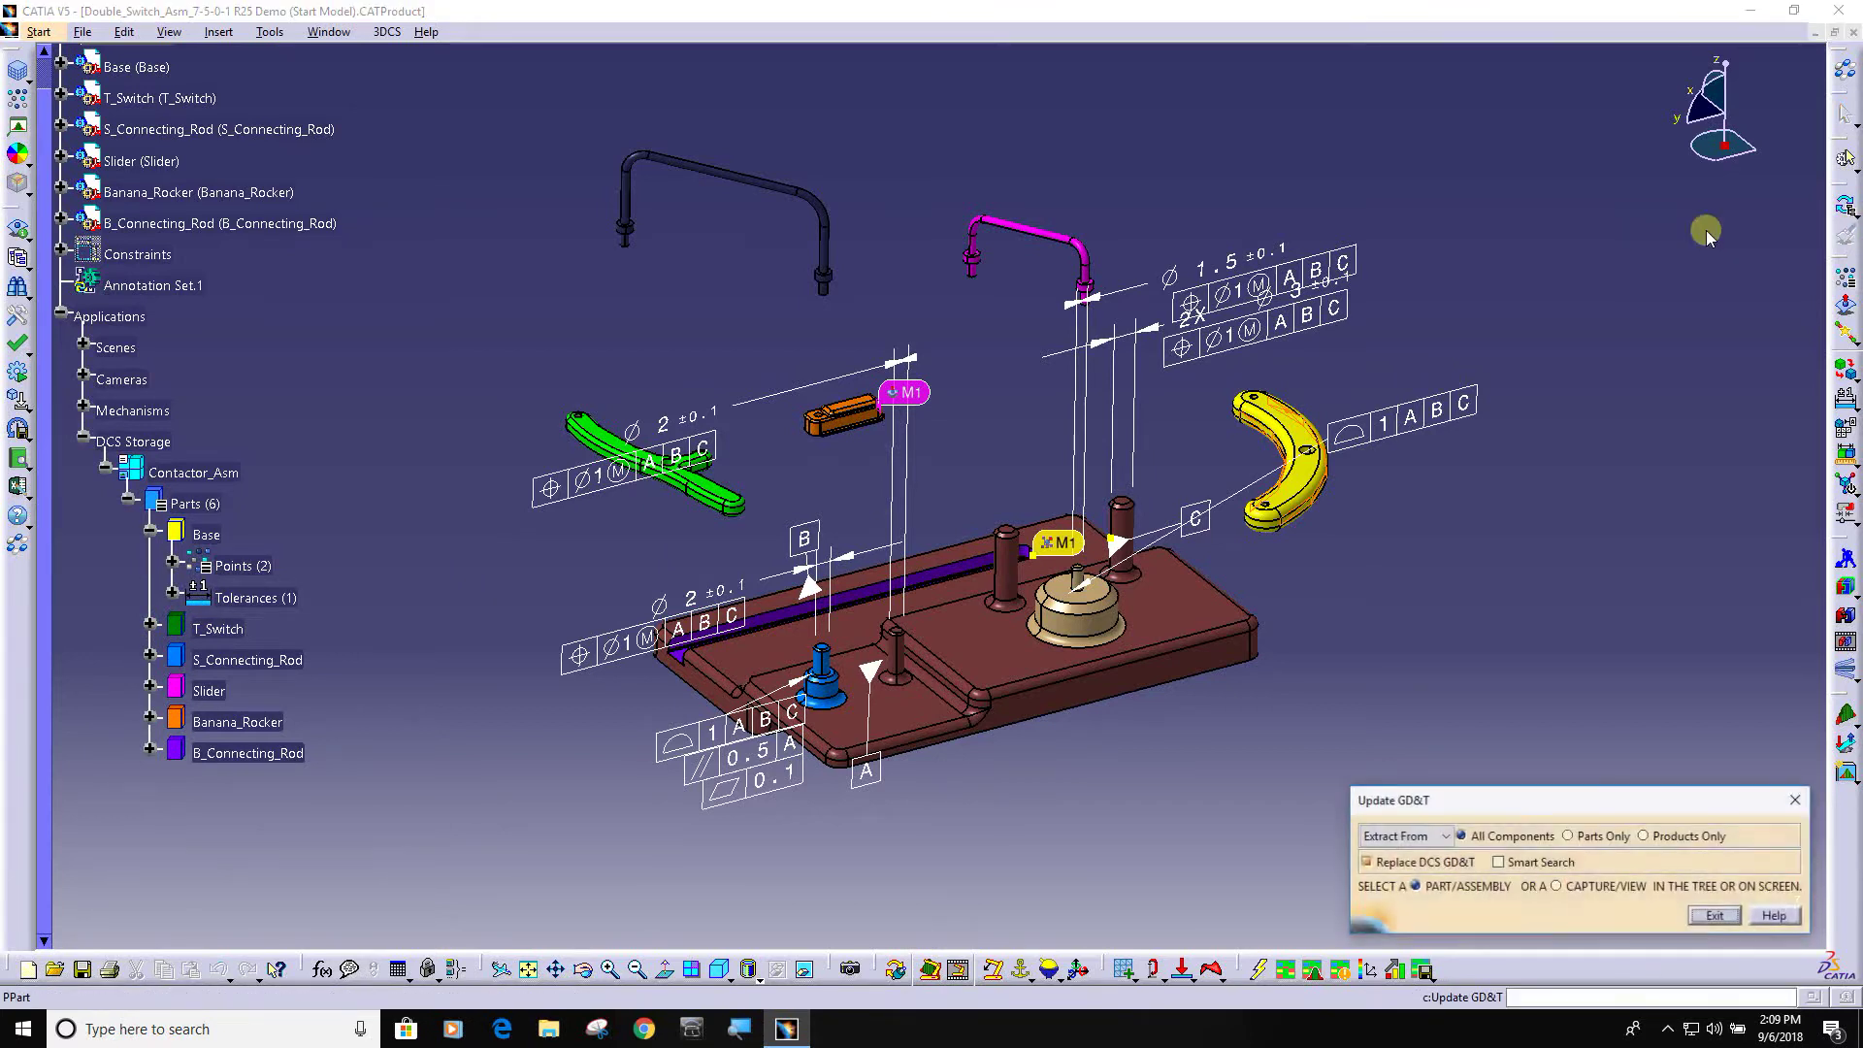
pyautogui.click(1179, 618)
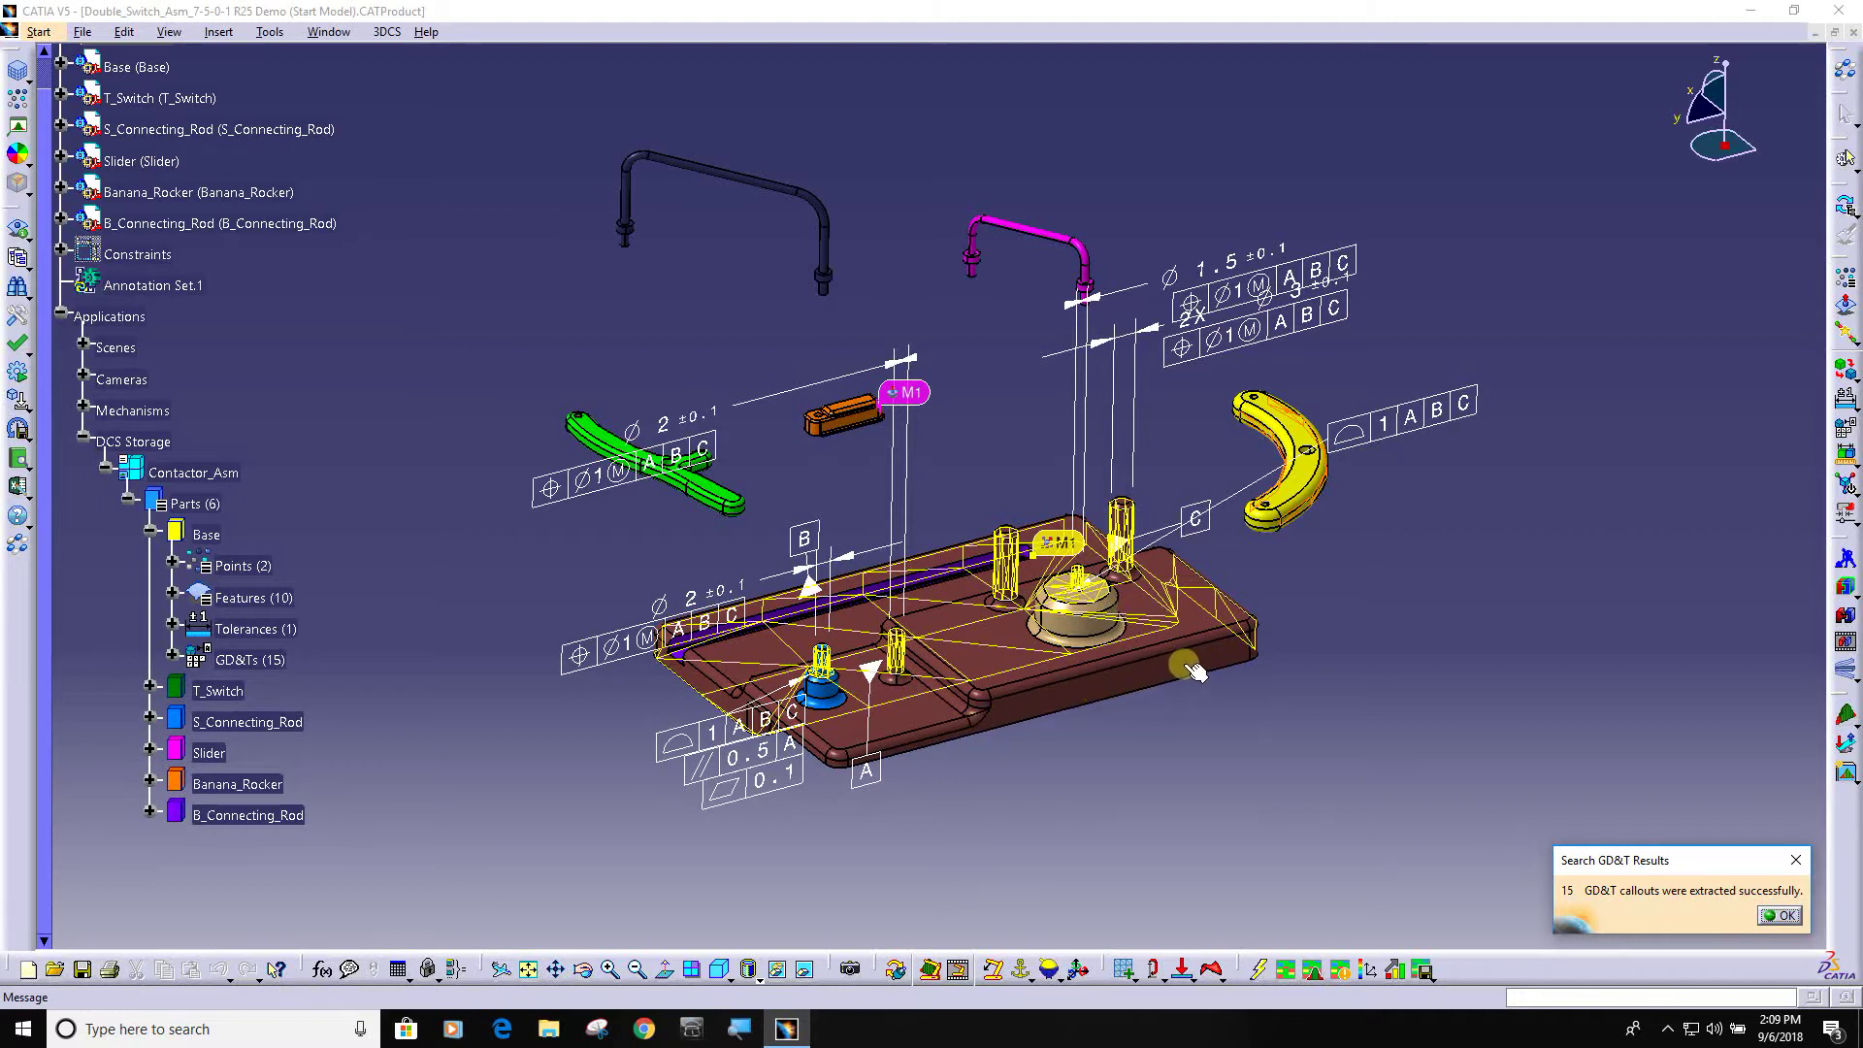
pyautogui.click(1778, 916)
pyautogui.click(1722, 917)
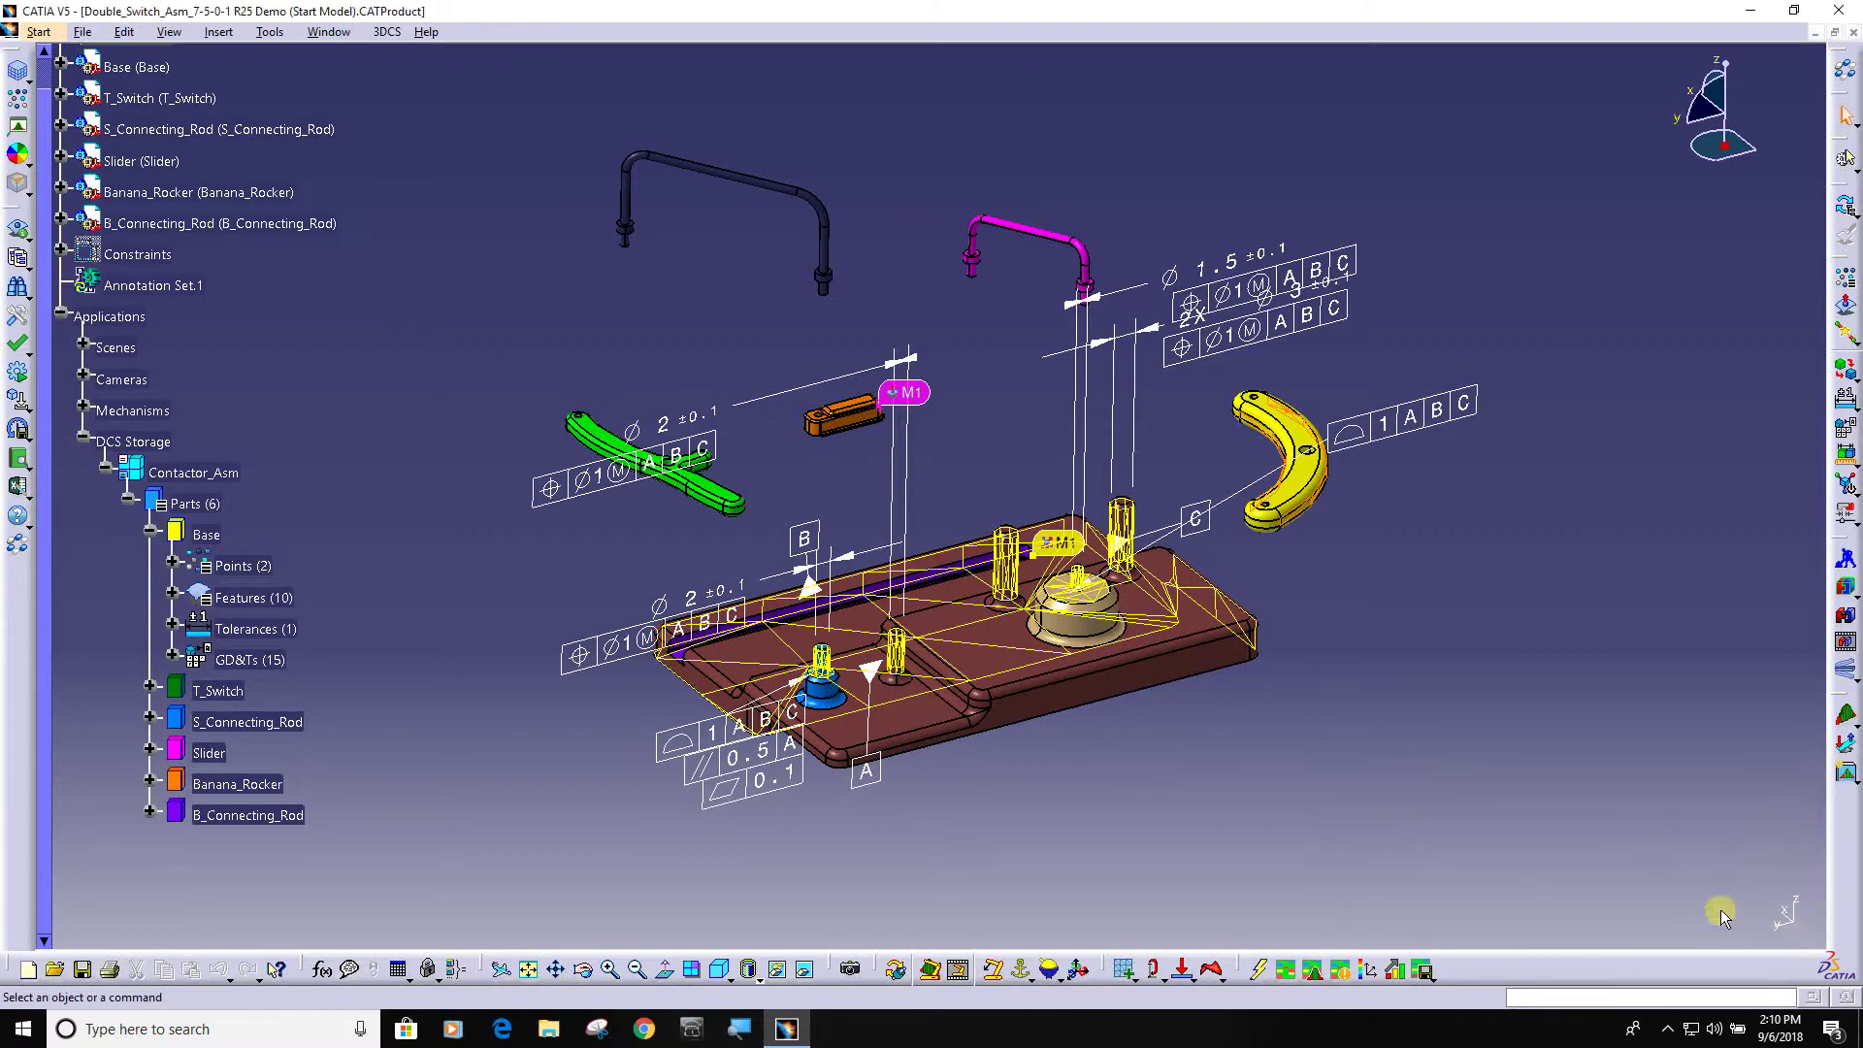
pyautogui.click(1847, 672)
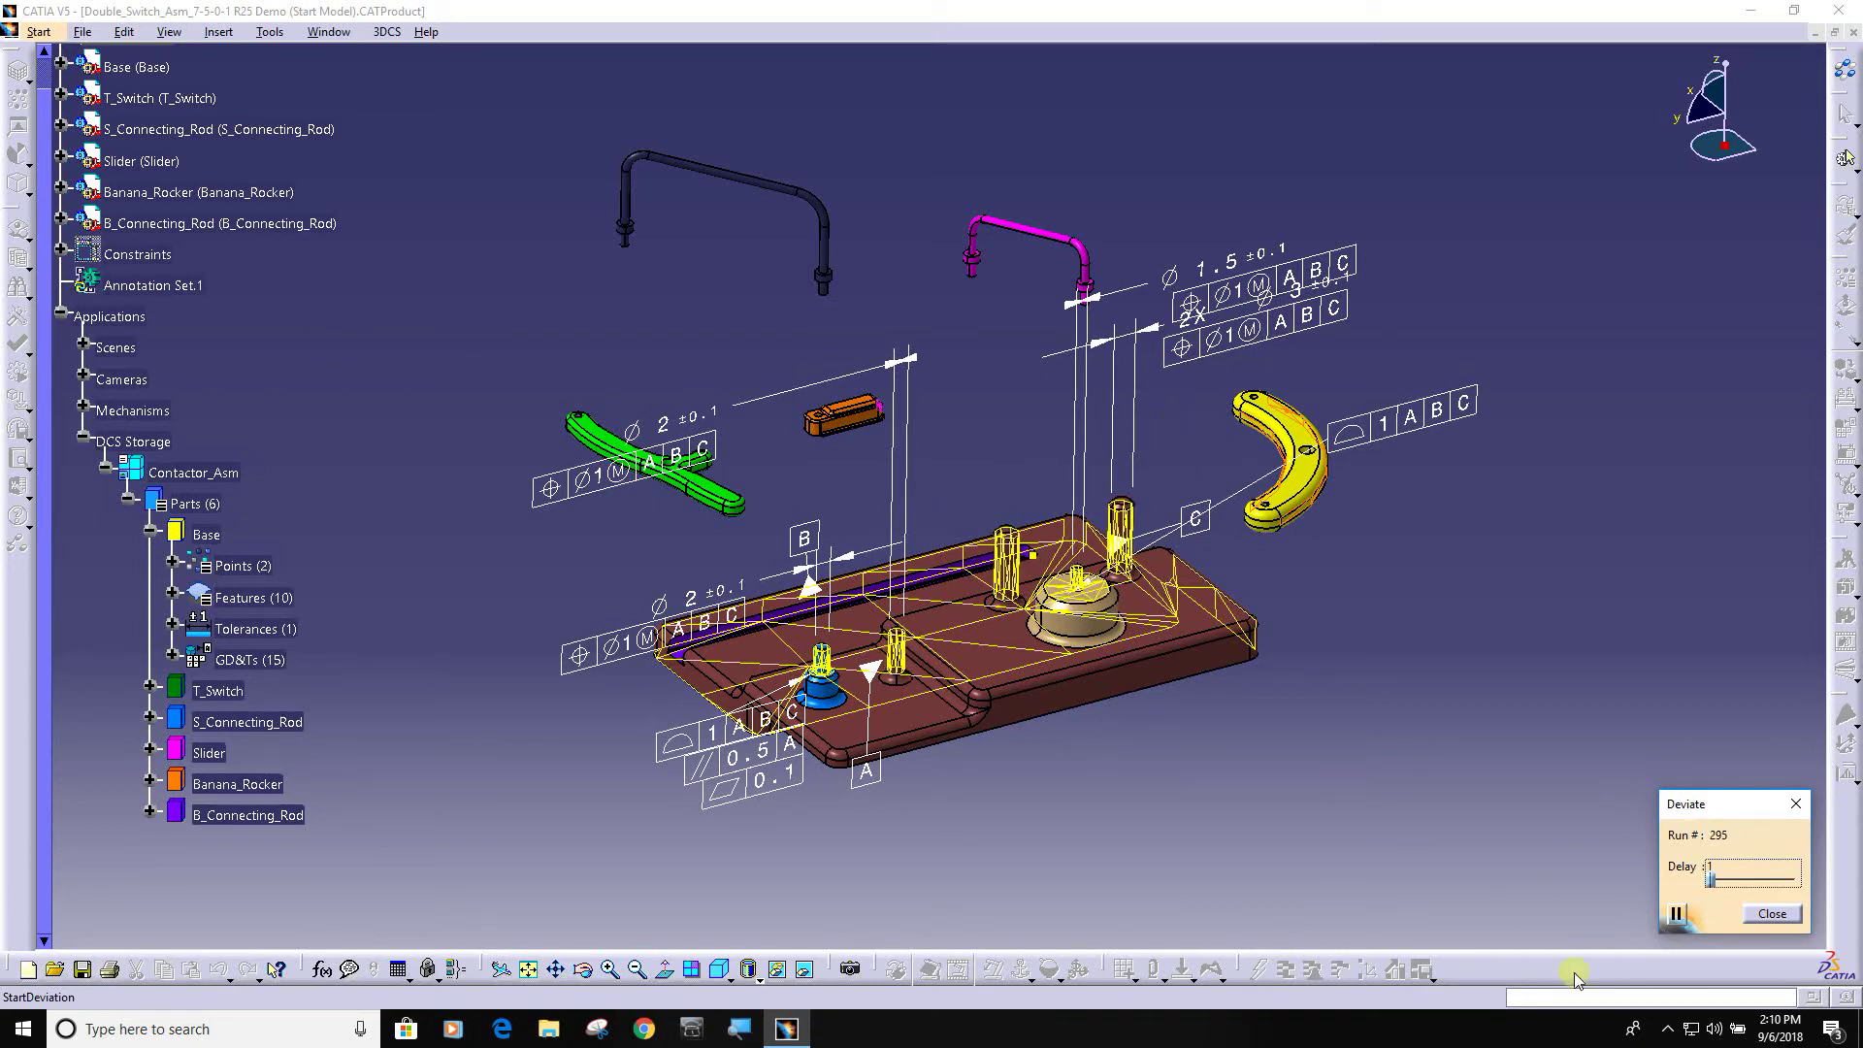
pyautogui.click(1768, 913)
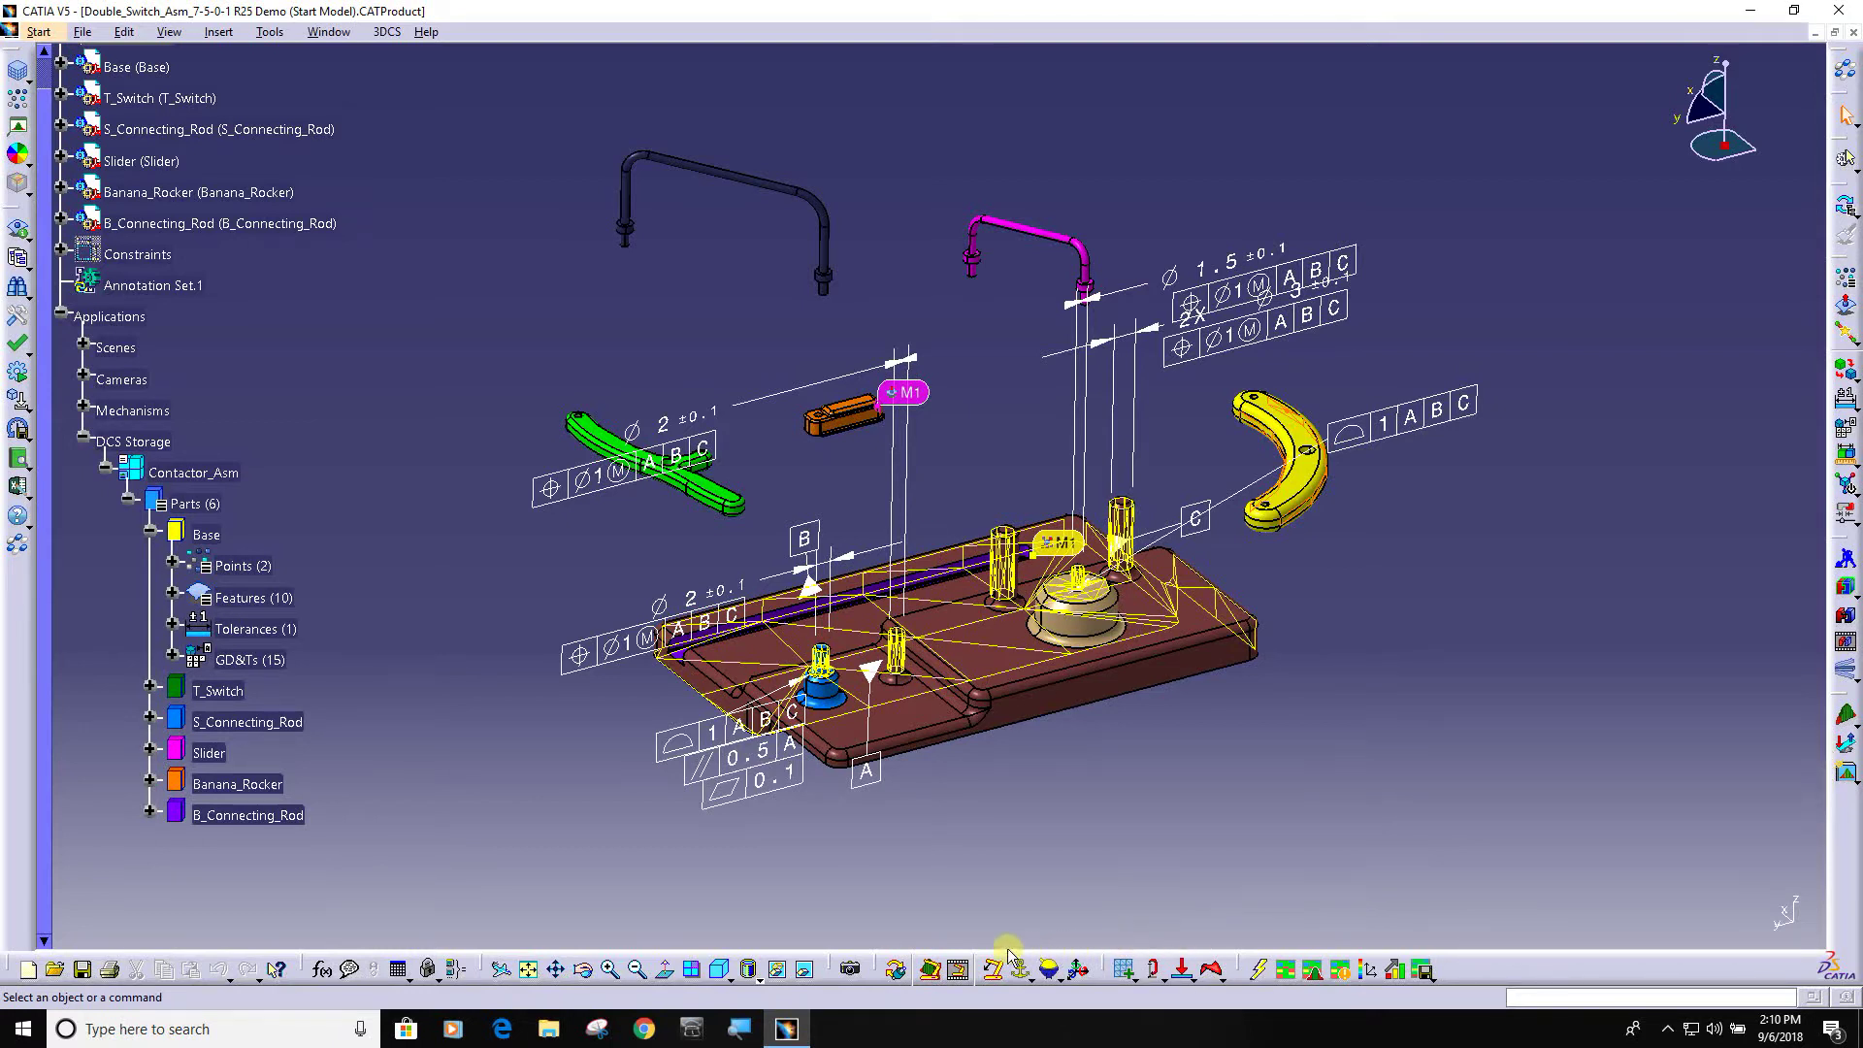
# Step: Convert Contactor_Asm's 8 joints and 3 constraints into 12 3DCS moves and list them
pyautogui.click(898, 970)
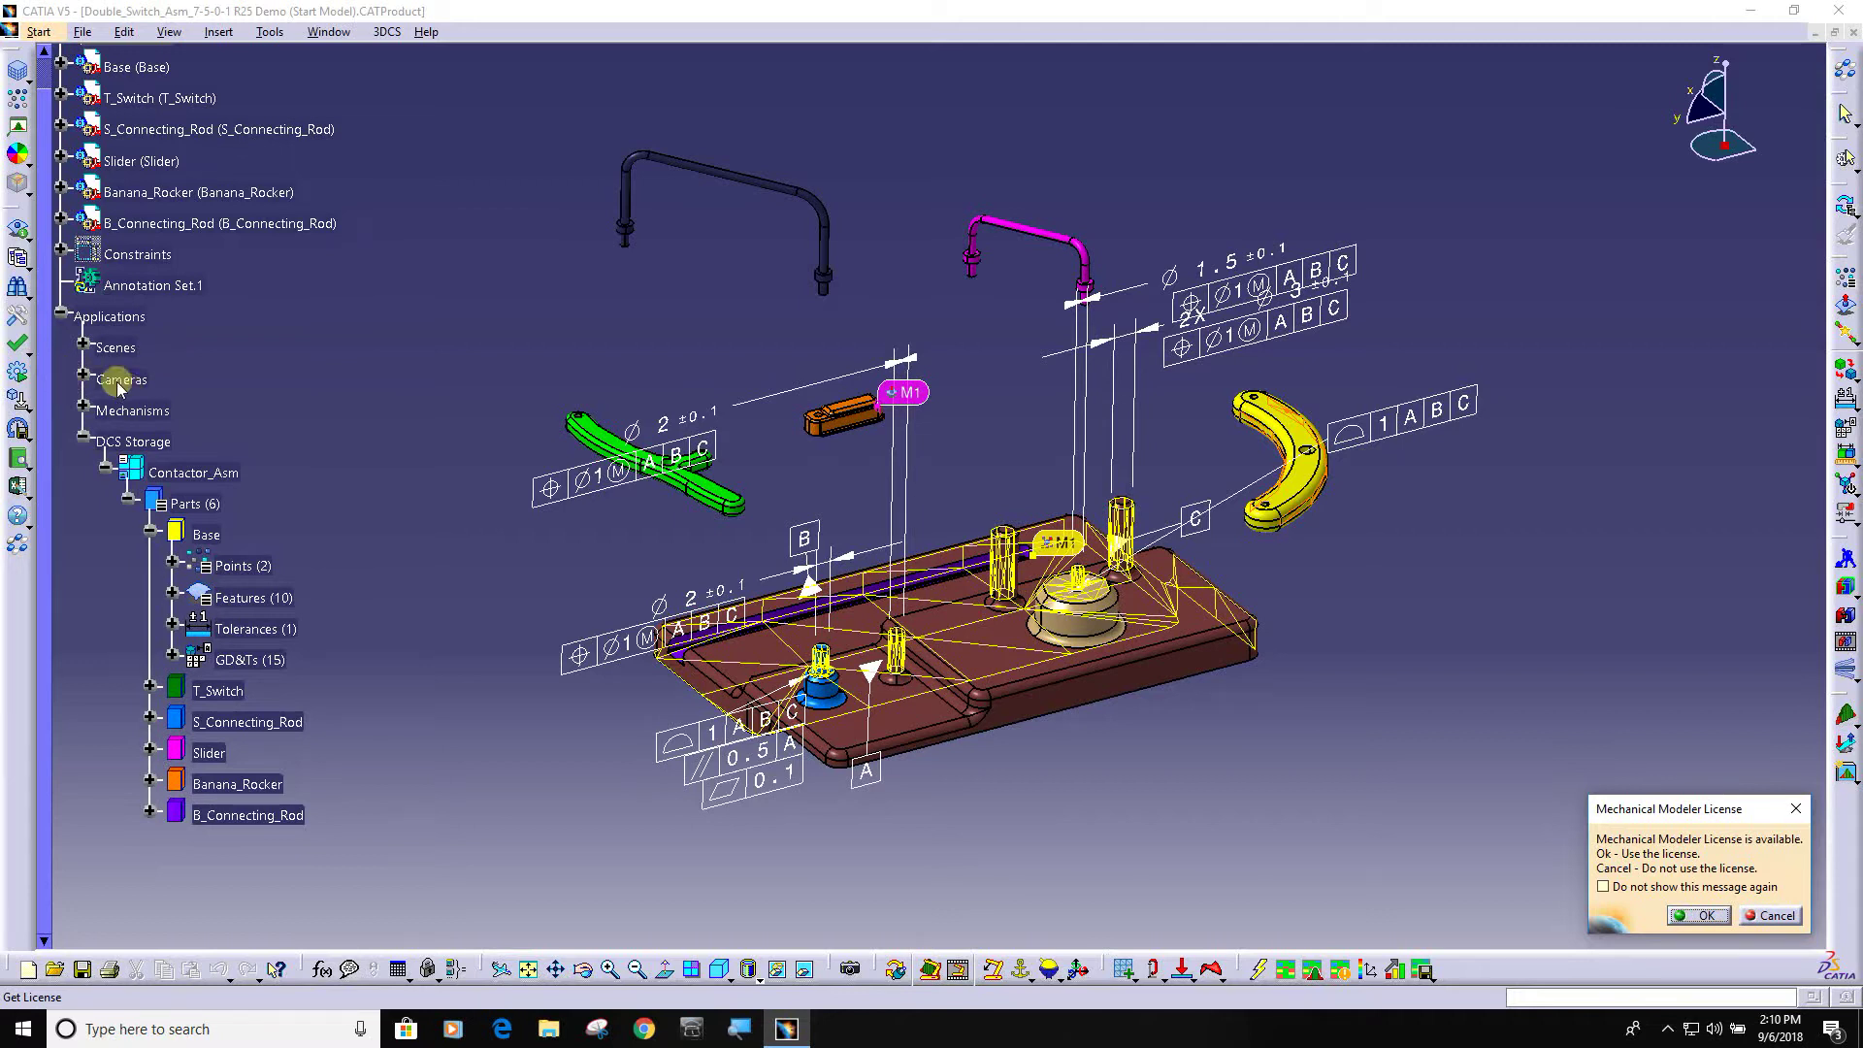
pyautogui.click(1700, 915)
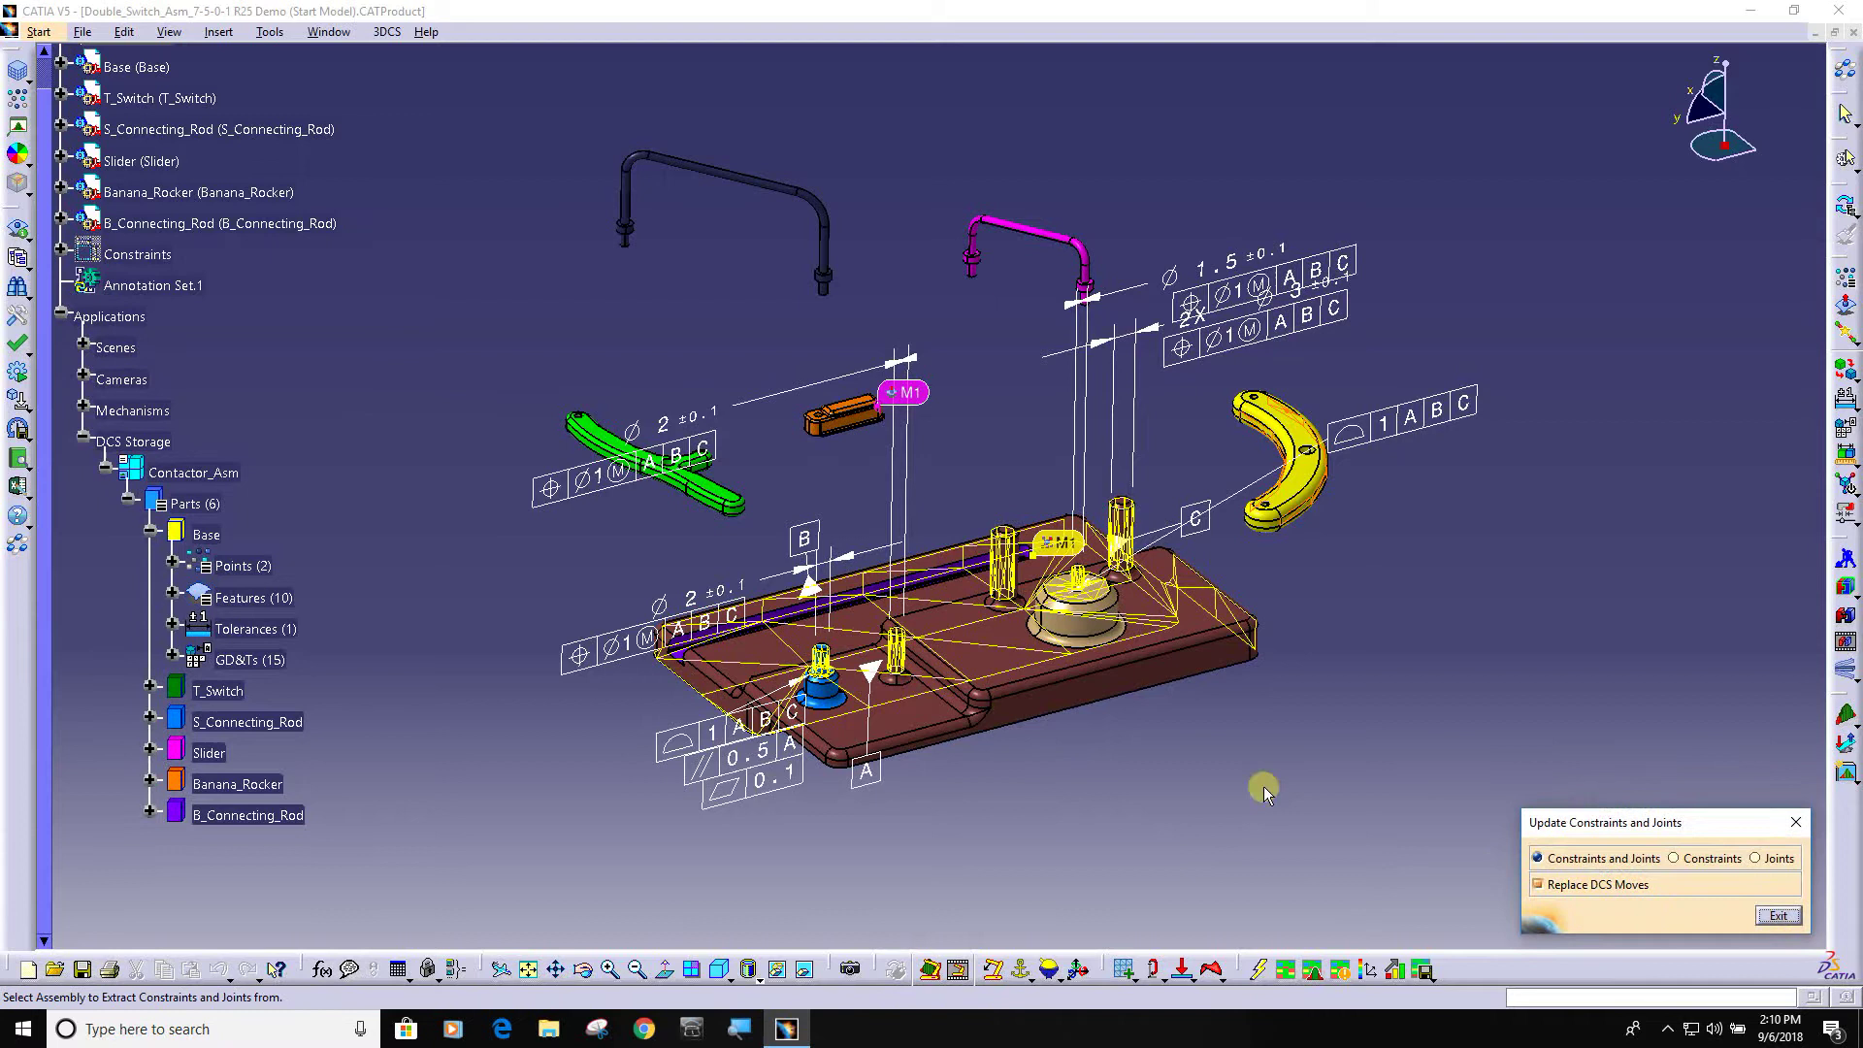
pyautogui.scroll(3, 225, 511)
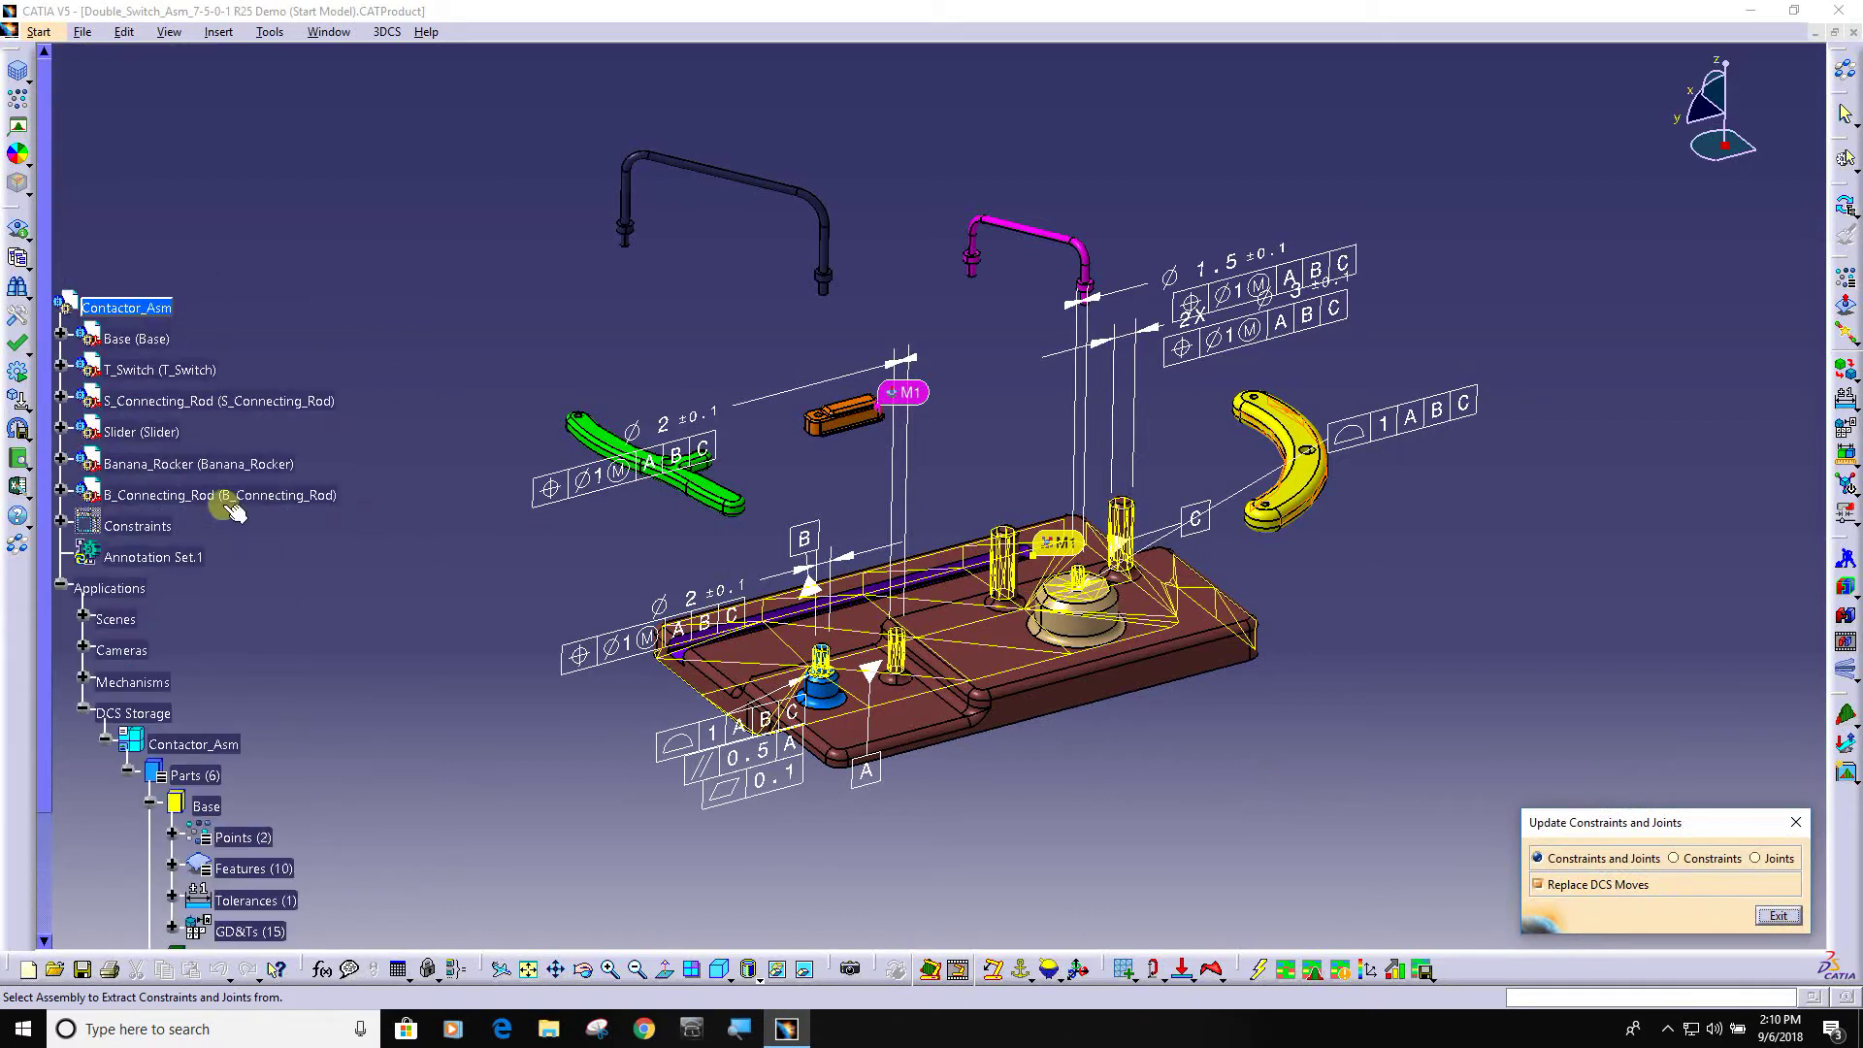
pyautogui.click(132, 308)
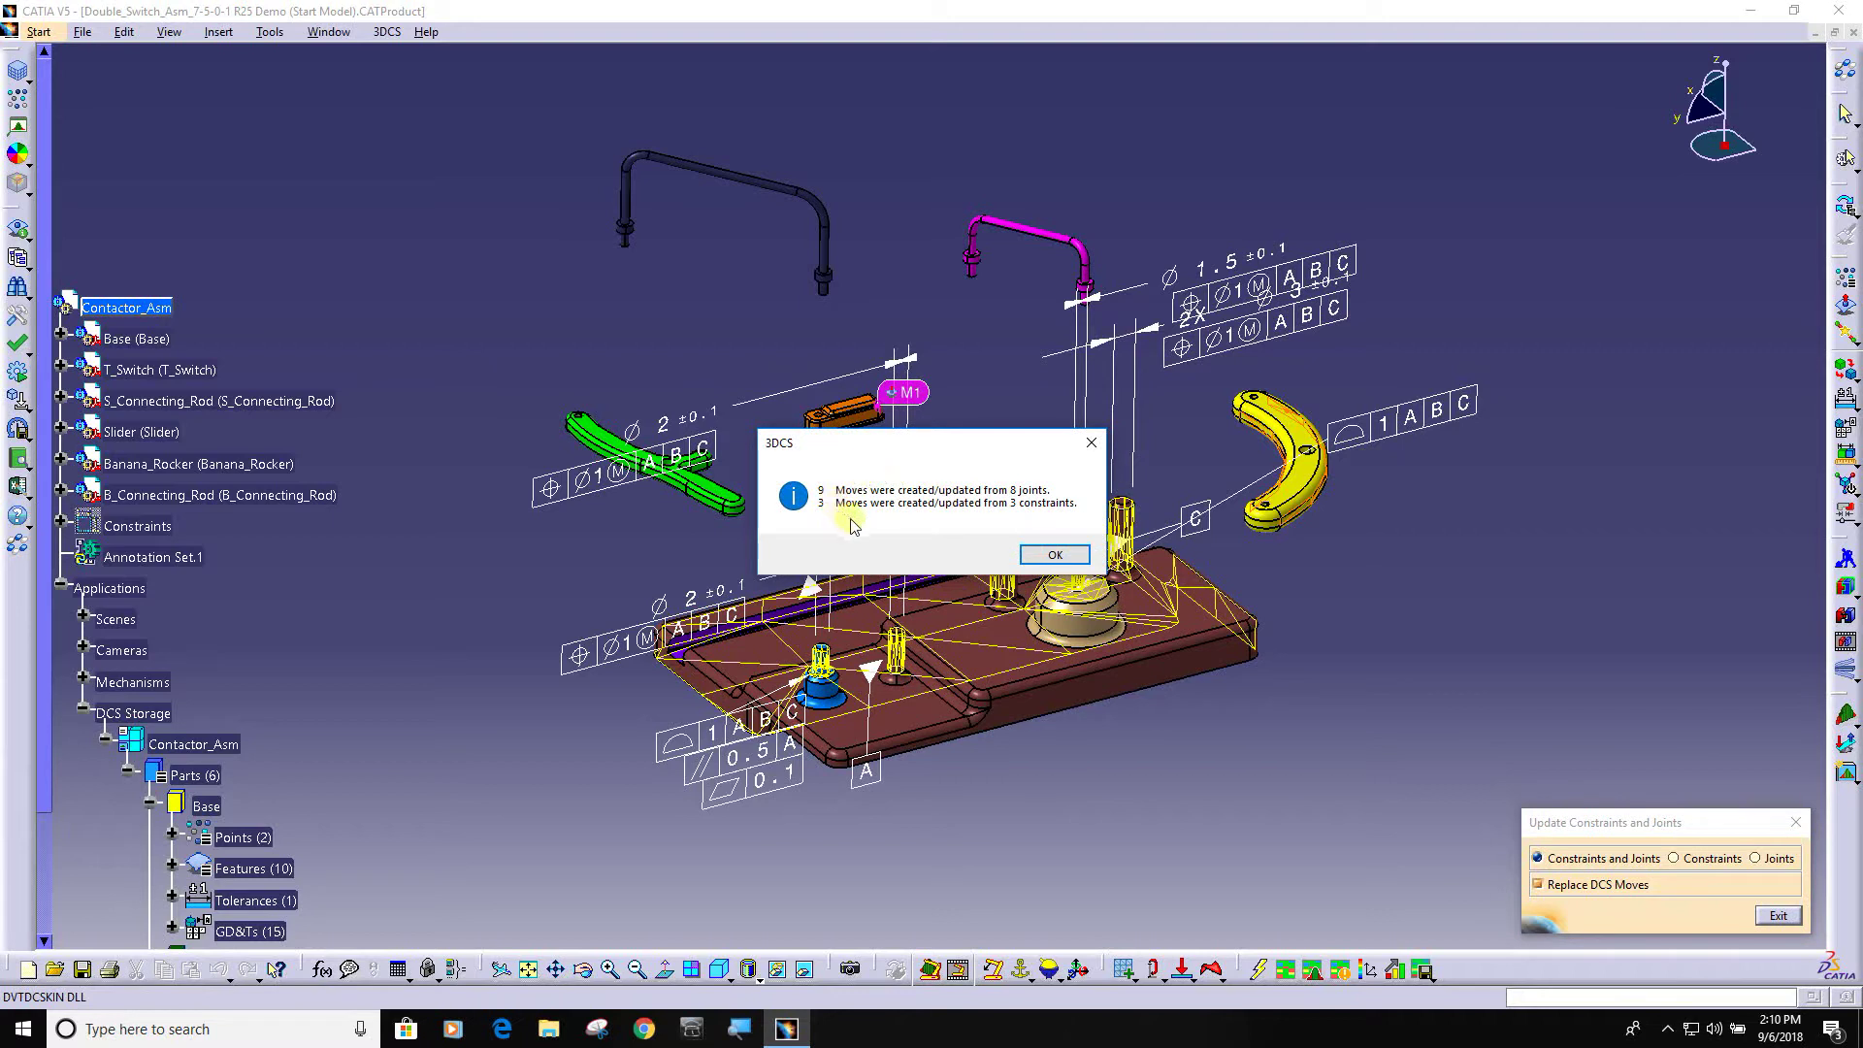
pyautogui.click(1055, 556)
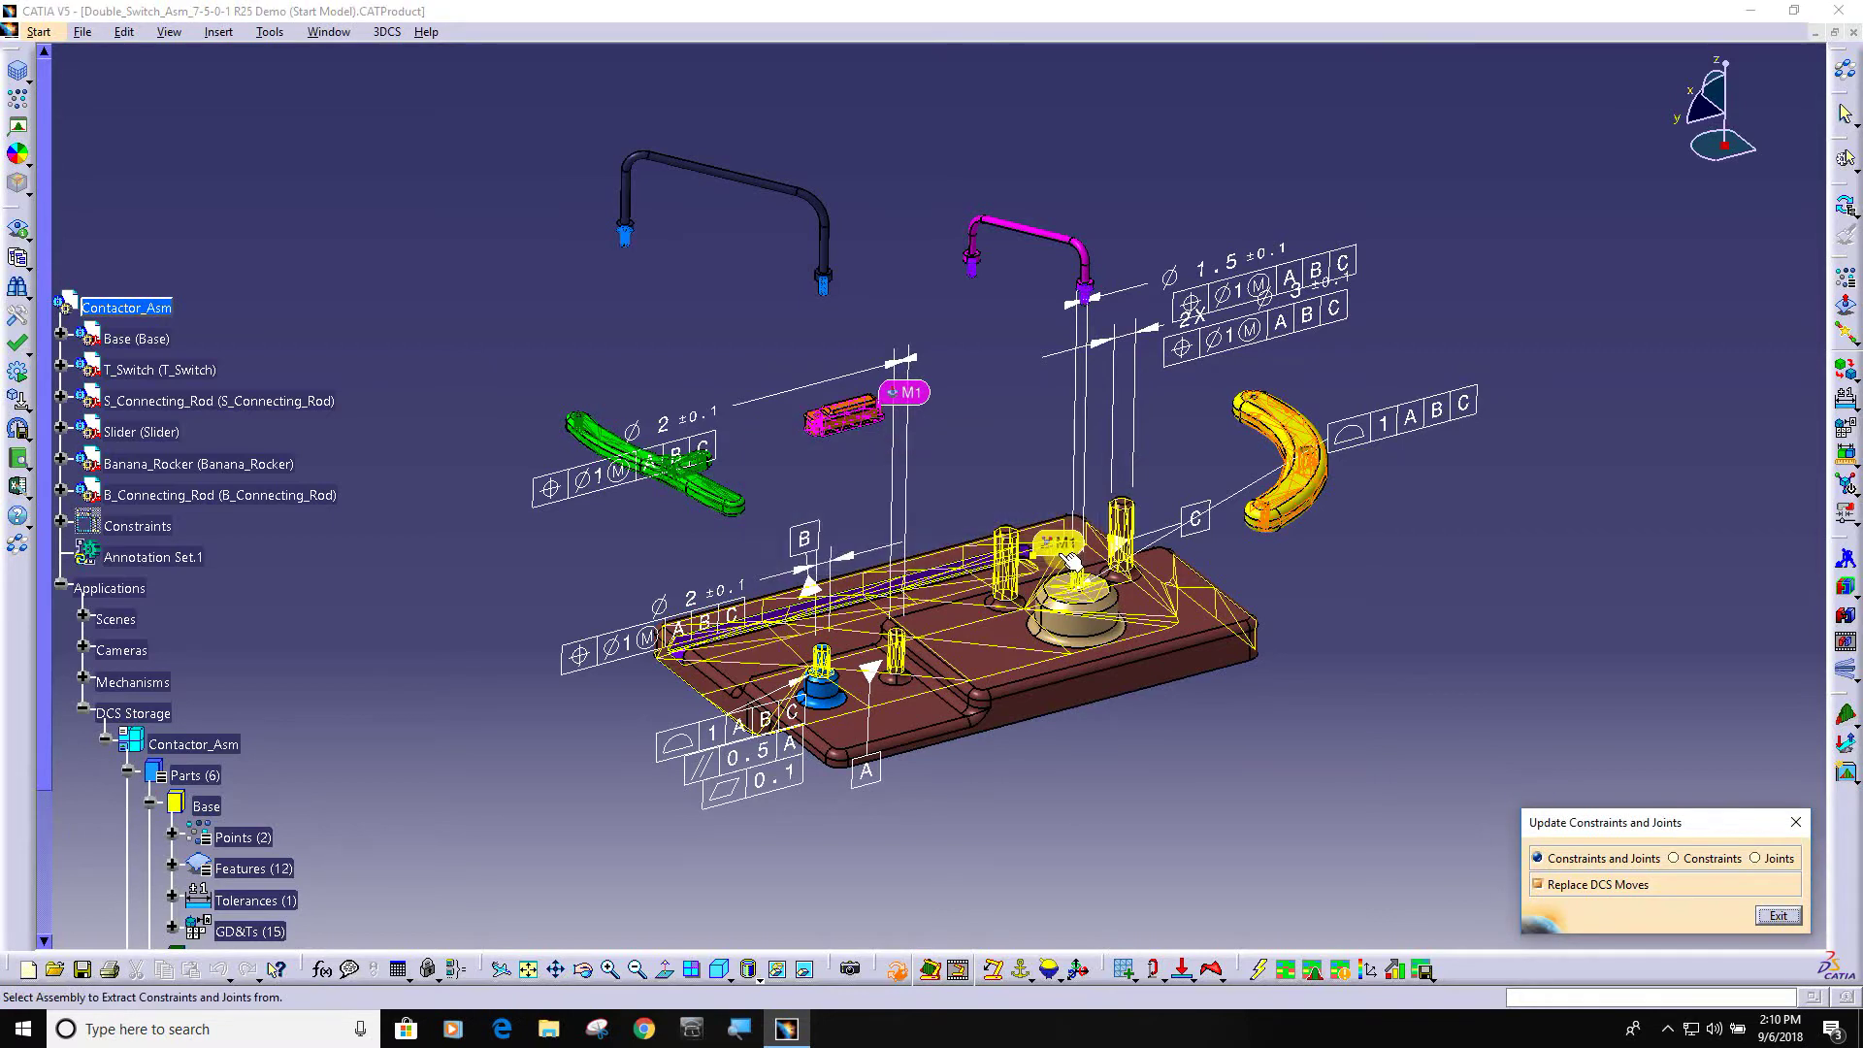
pyautogui.scroll(-4, 277, 556)
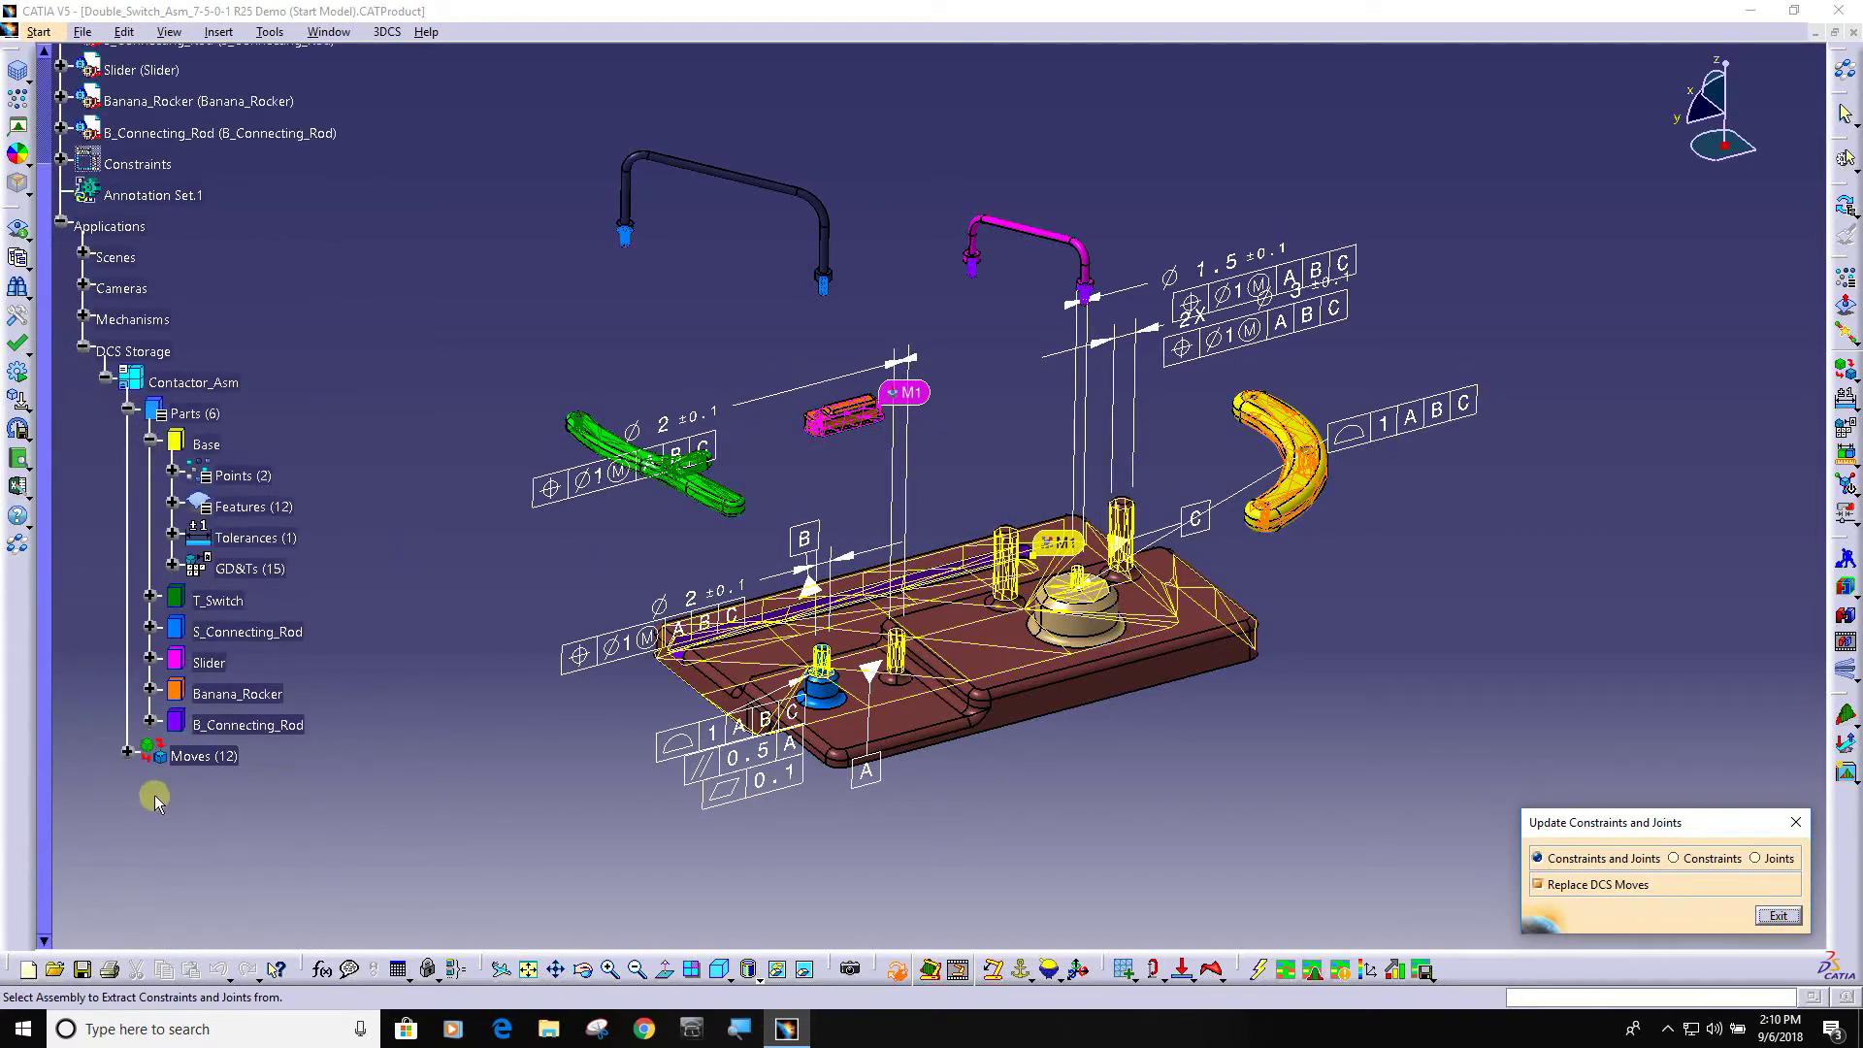
pyautogui.click(127, 754)
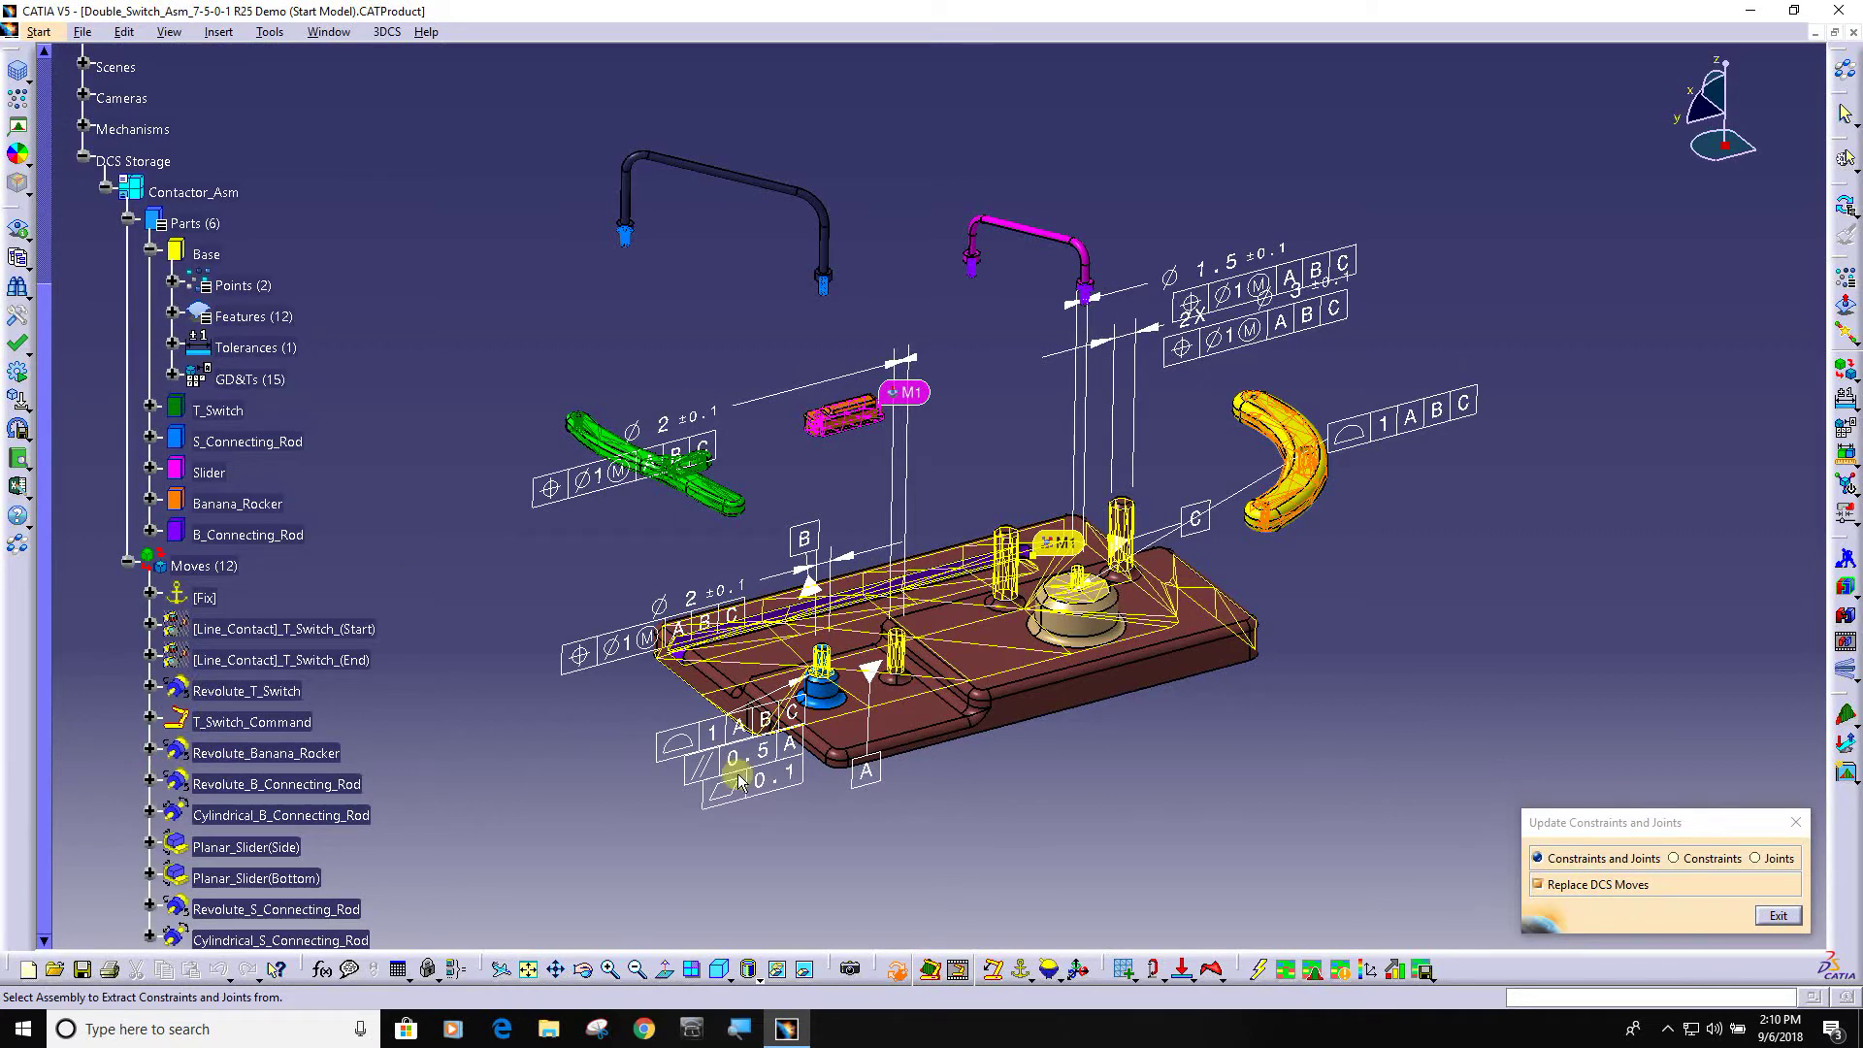
pyautogui.click(1779, 917)
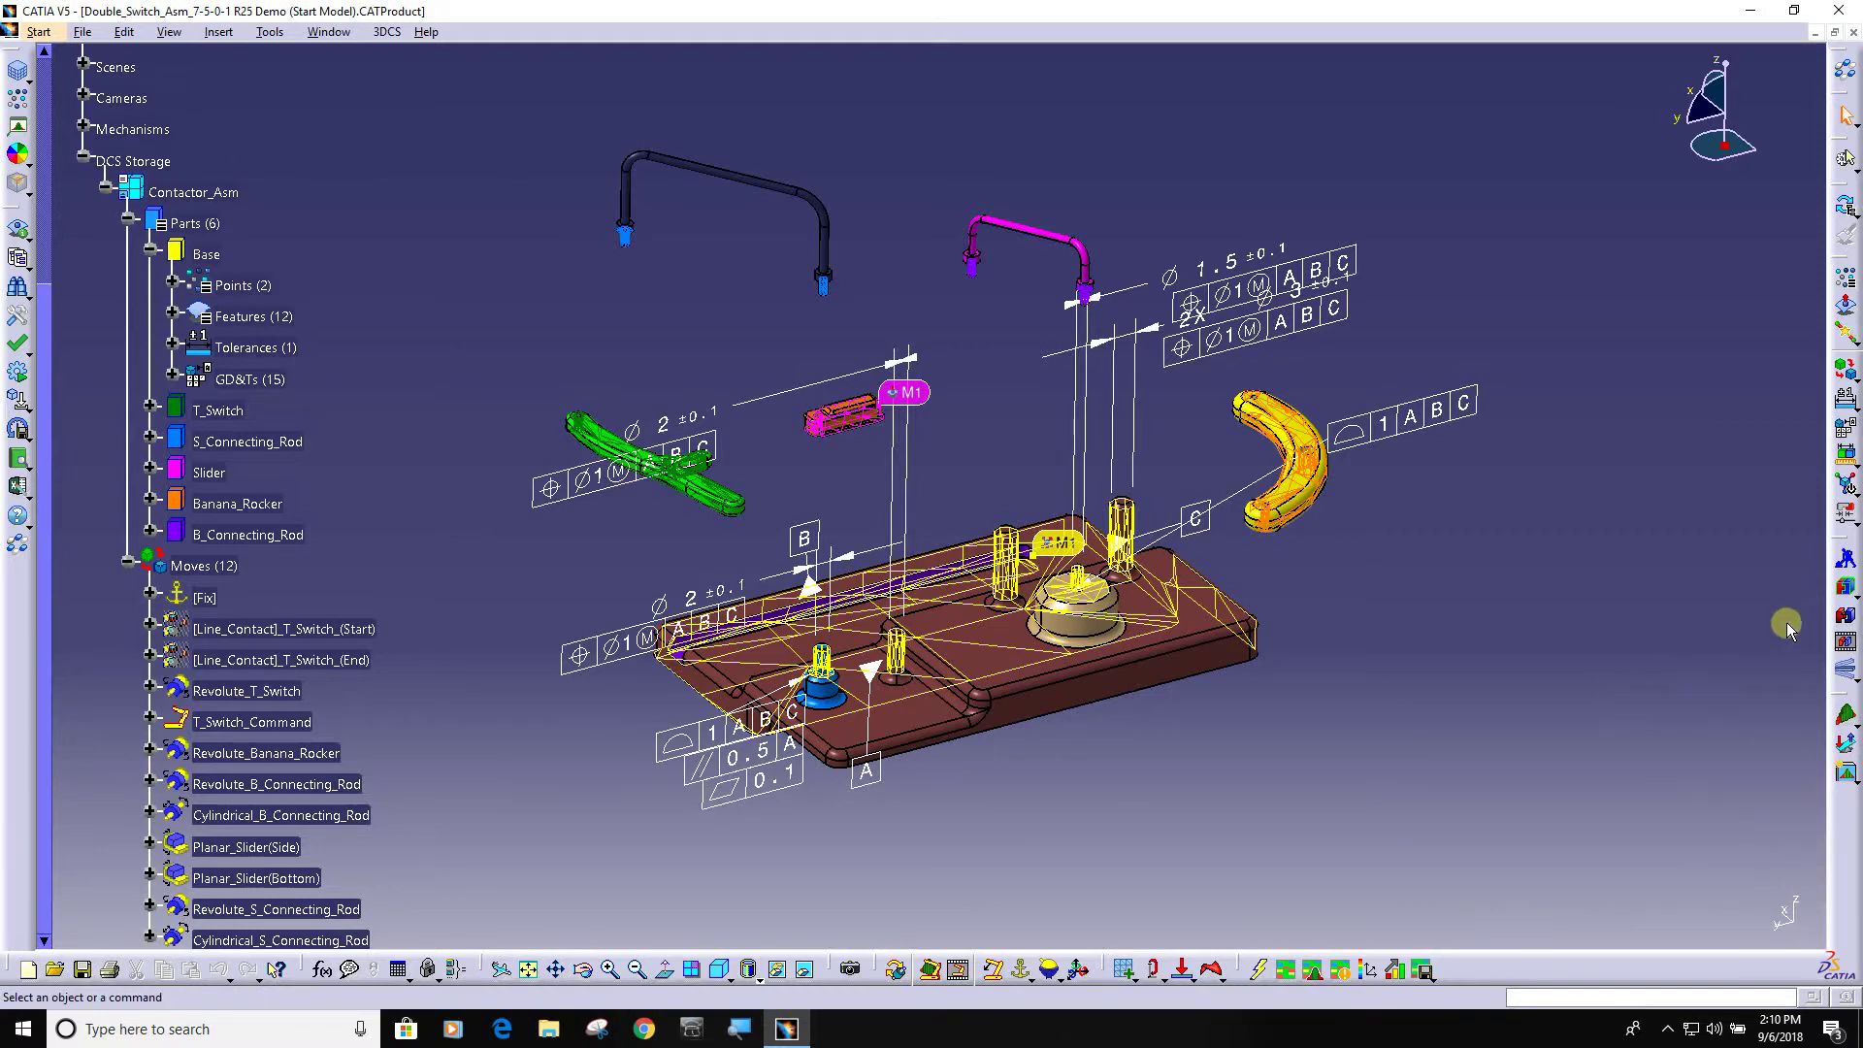
# Step: Build the assembly nominally, preview deviation runs up to 84, then reset the parts
pyautogui.click(1844, 586)
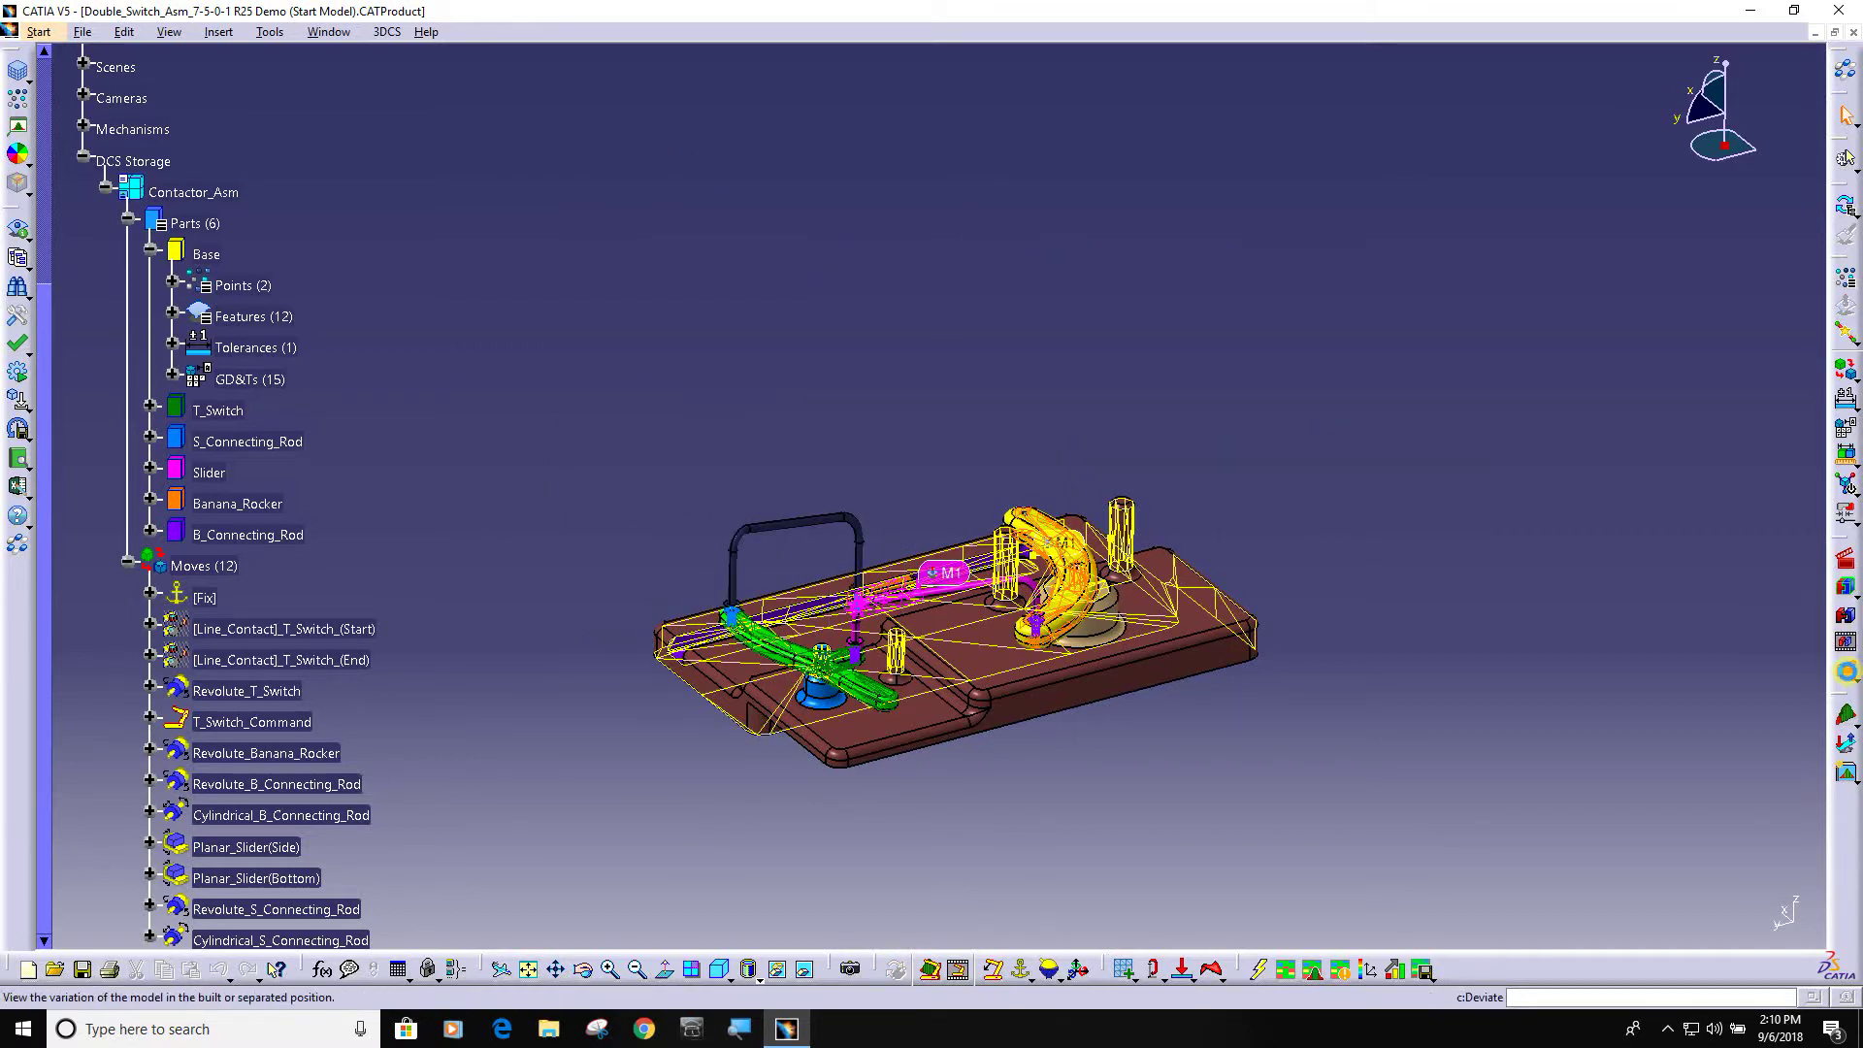
pyautogui.click(1846, 669)
pyautogui.moveTo(1102, 794); pyautogui.dragTo(1147, 647, button='middle')
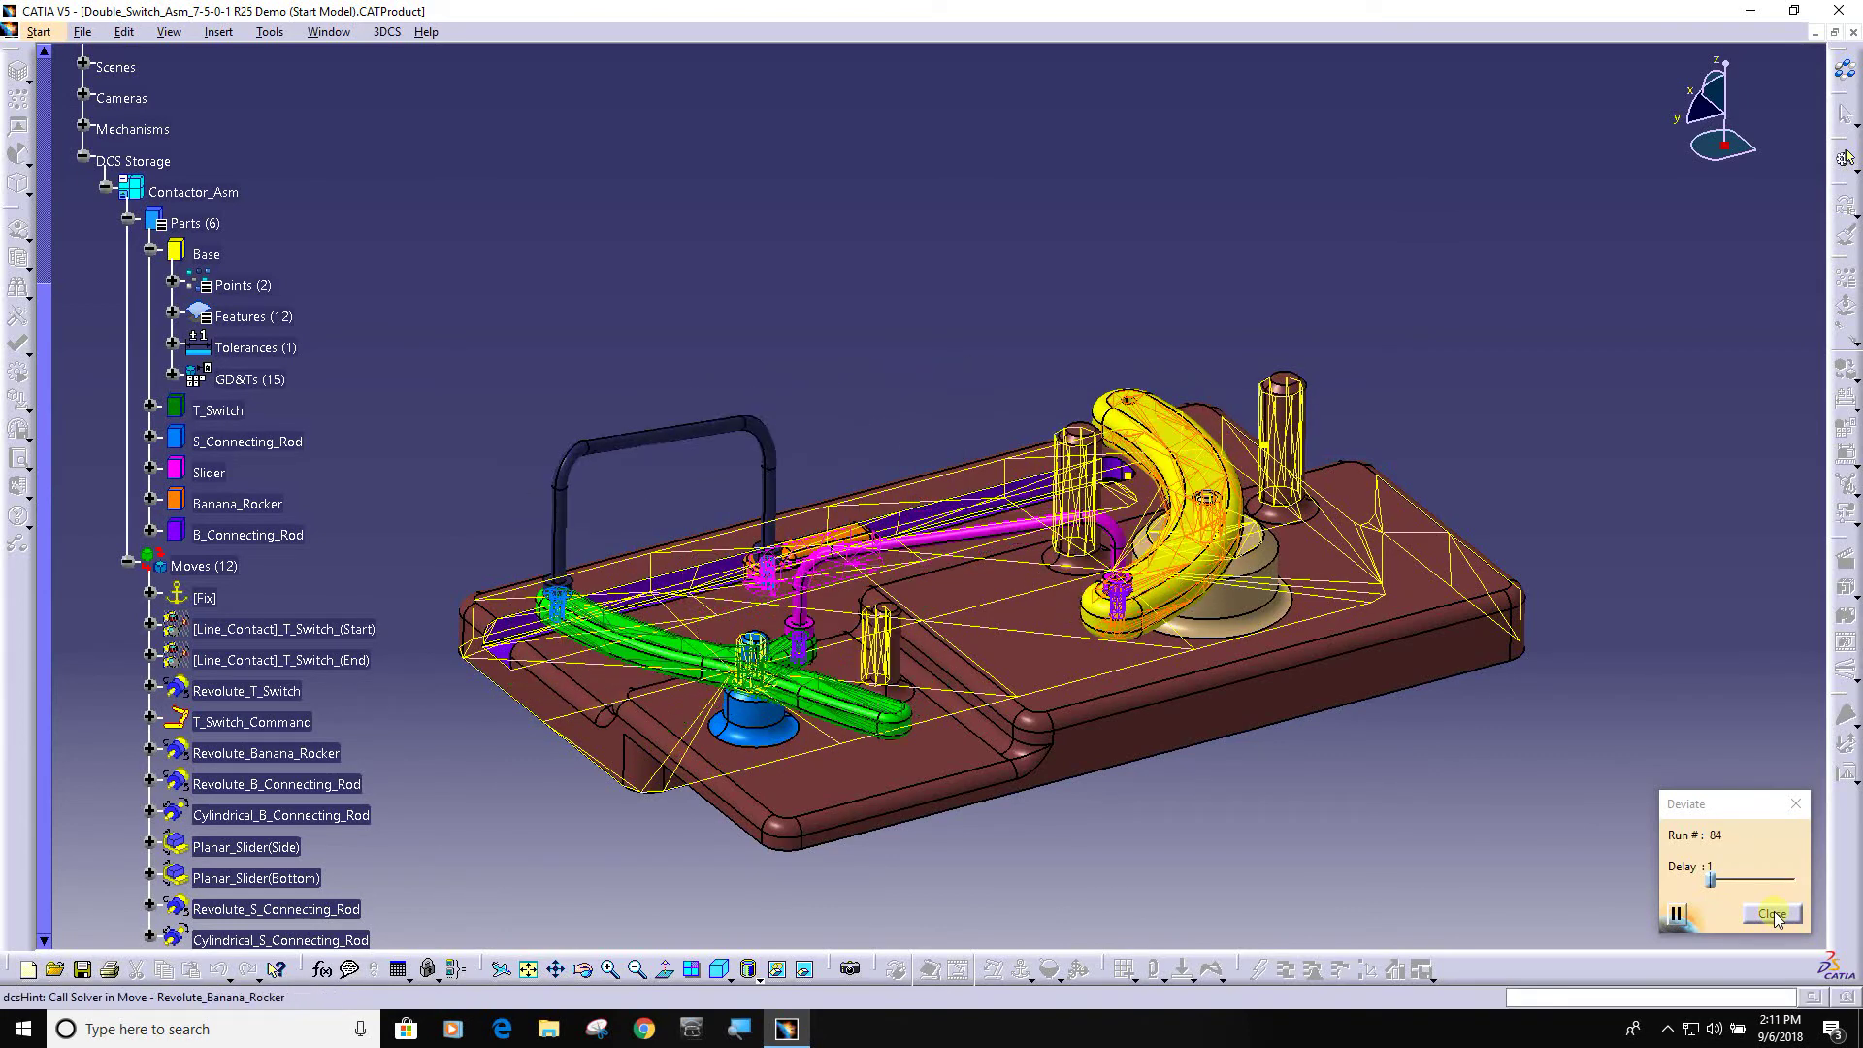
pyautogui.click(1772, 915)
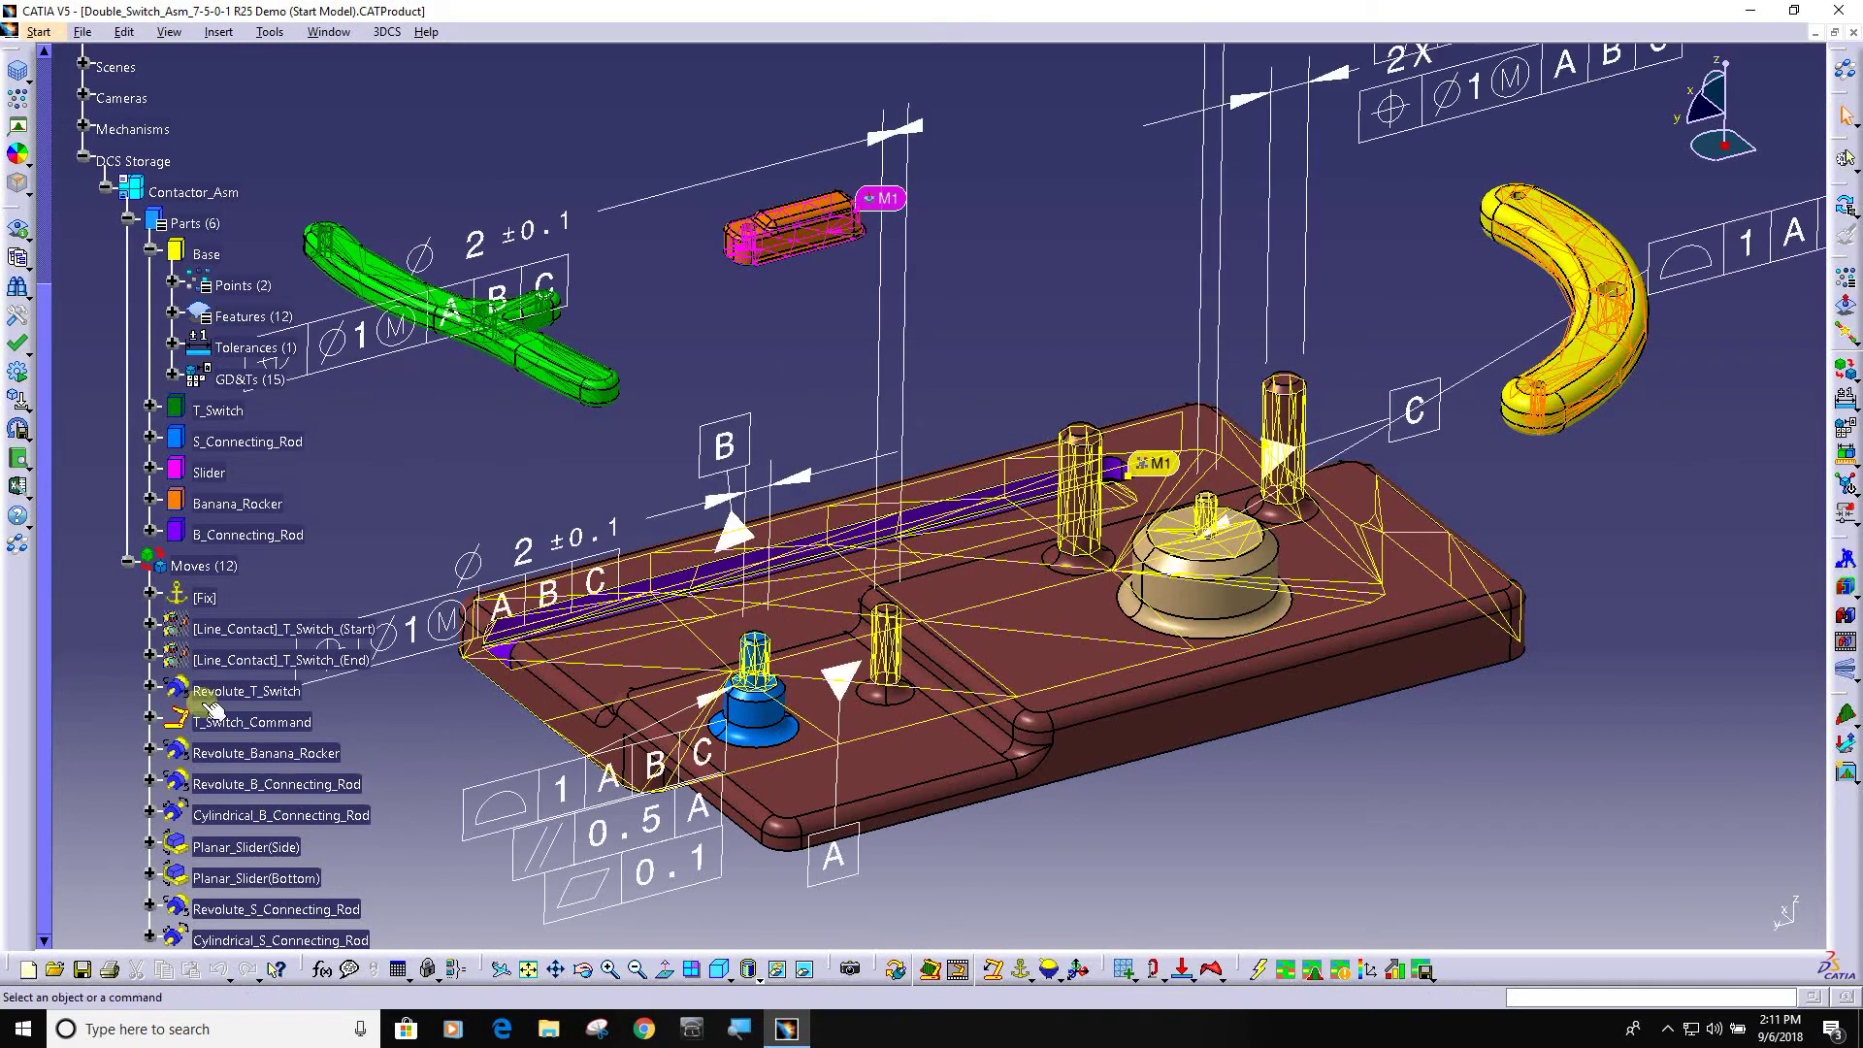
# Step: Toggle activation of T_Switch_Command and [Line_Contact]_T_Switch_(Start), then build the assembly nominally
pyautogui.click(254, 726)
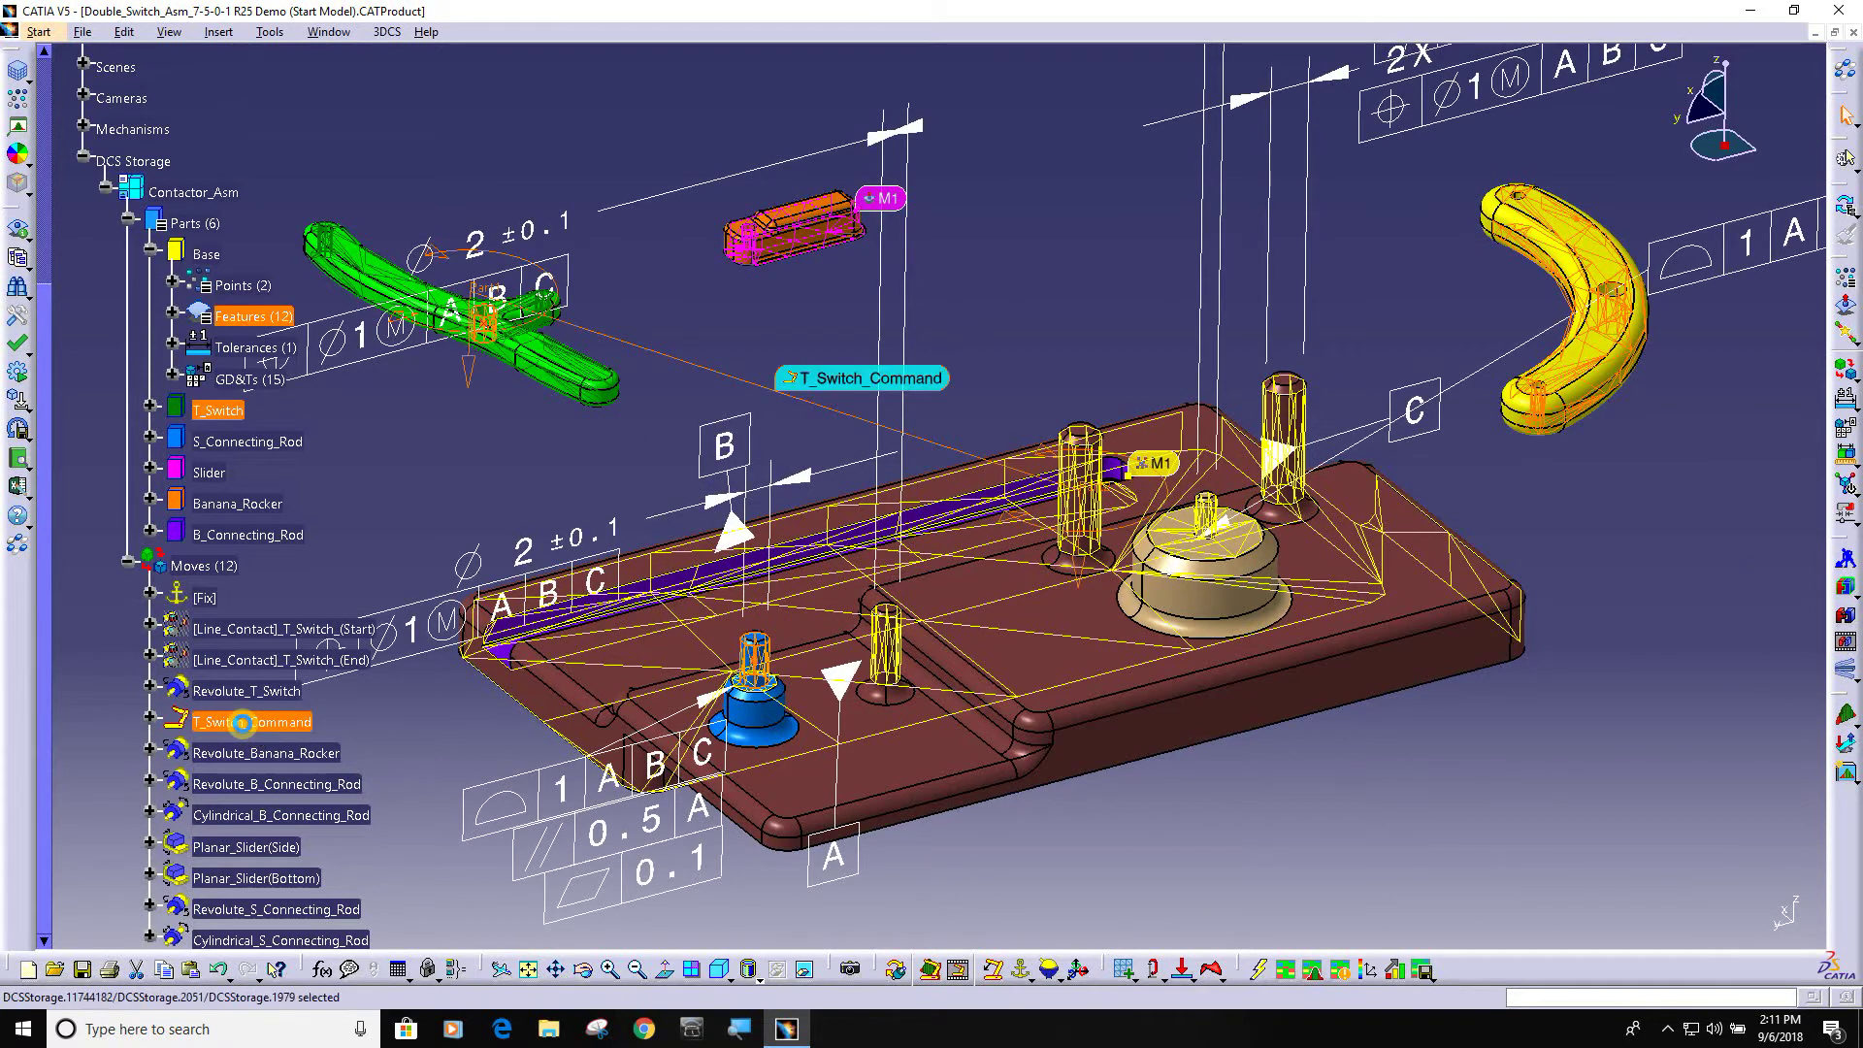
pyautogui.rightClick(252, 725)
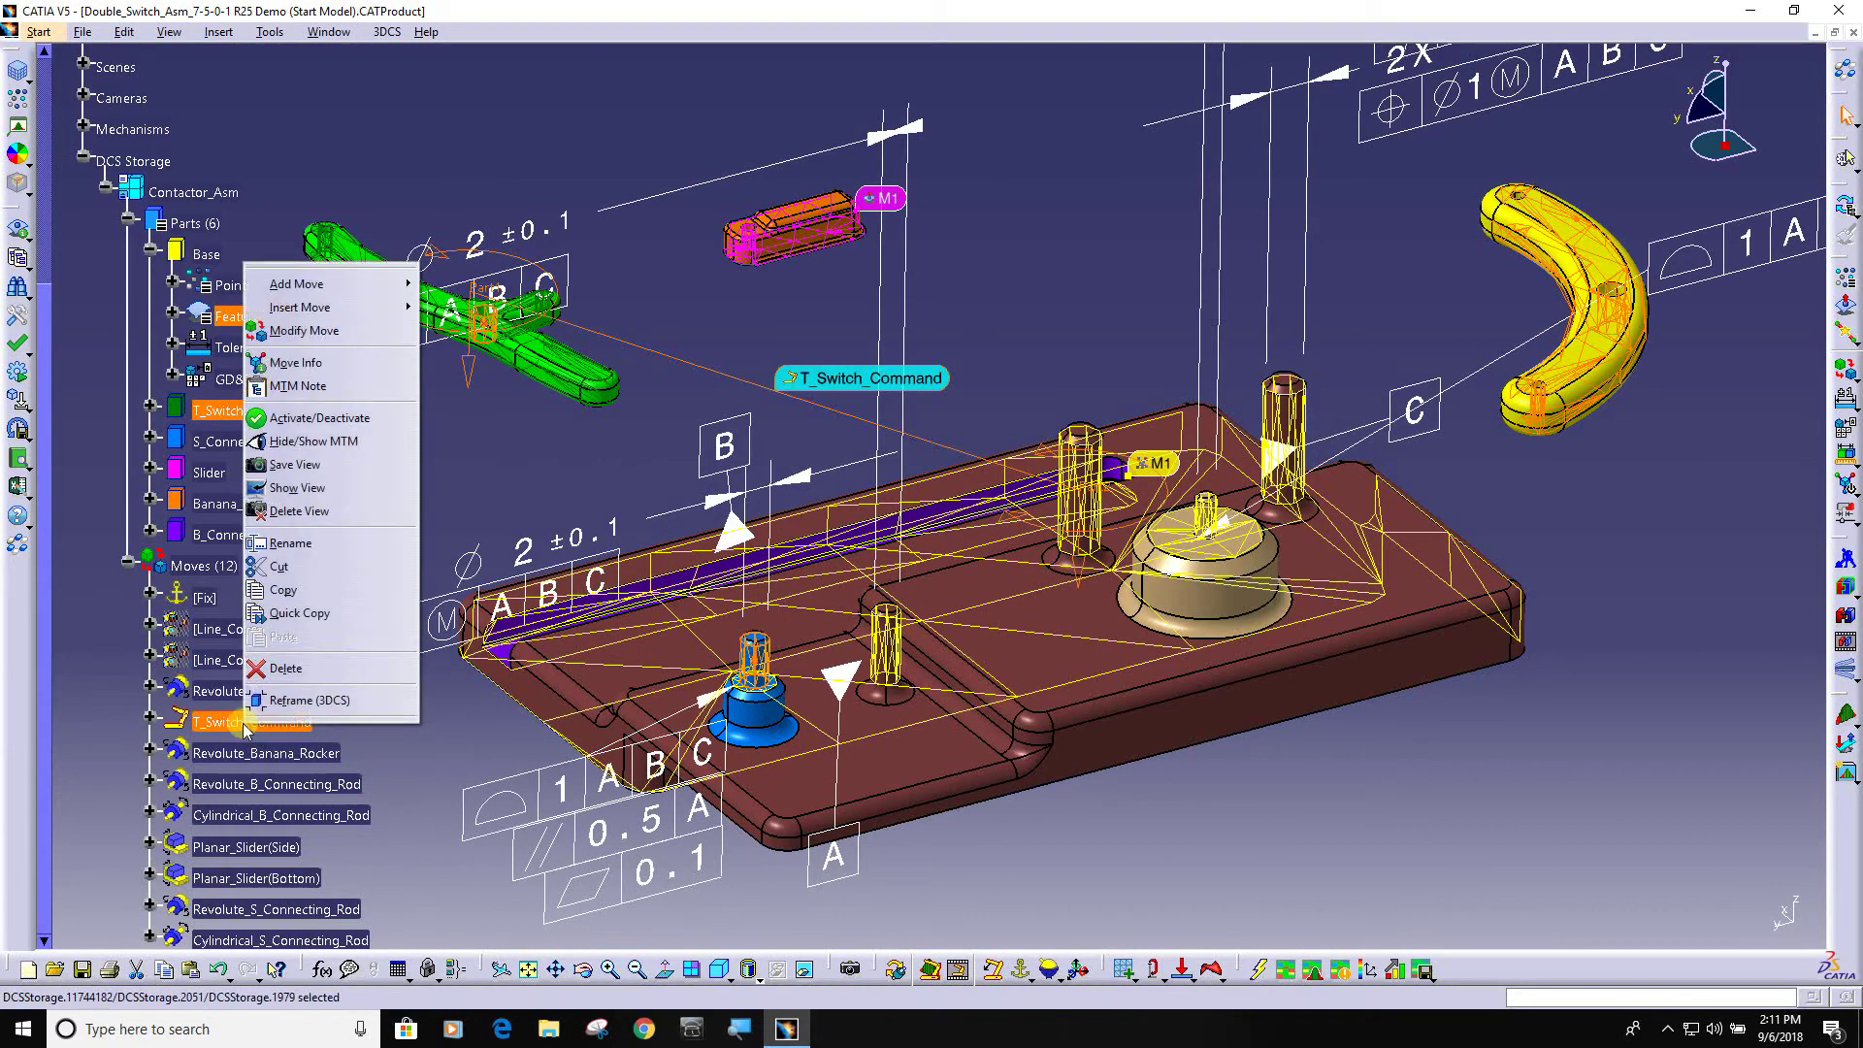
pyautogui.click(278, 418)
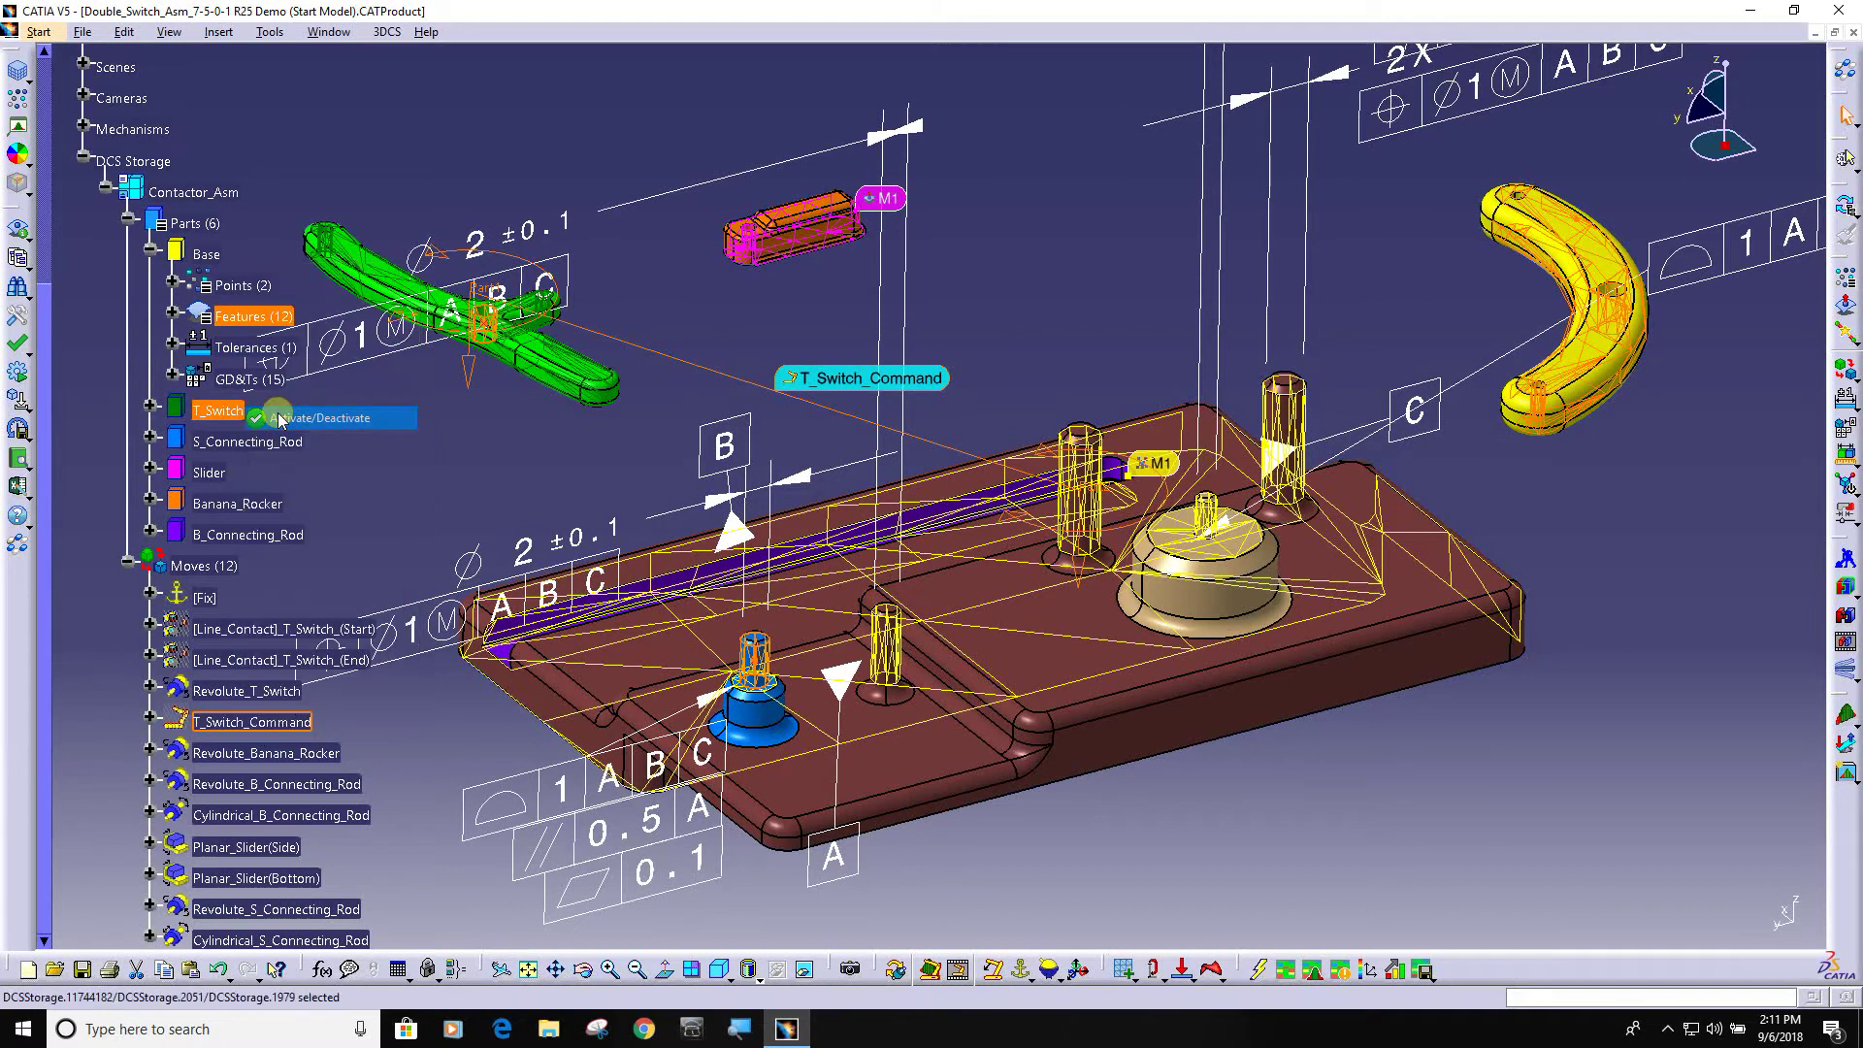
pyautogui.click(264, 628)
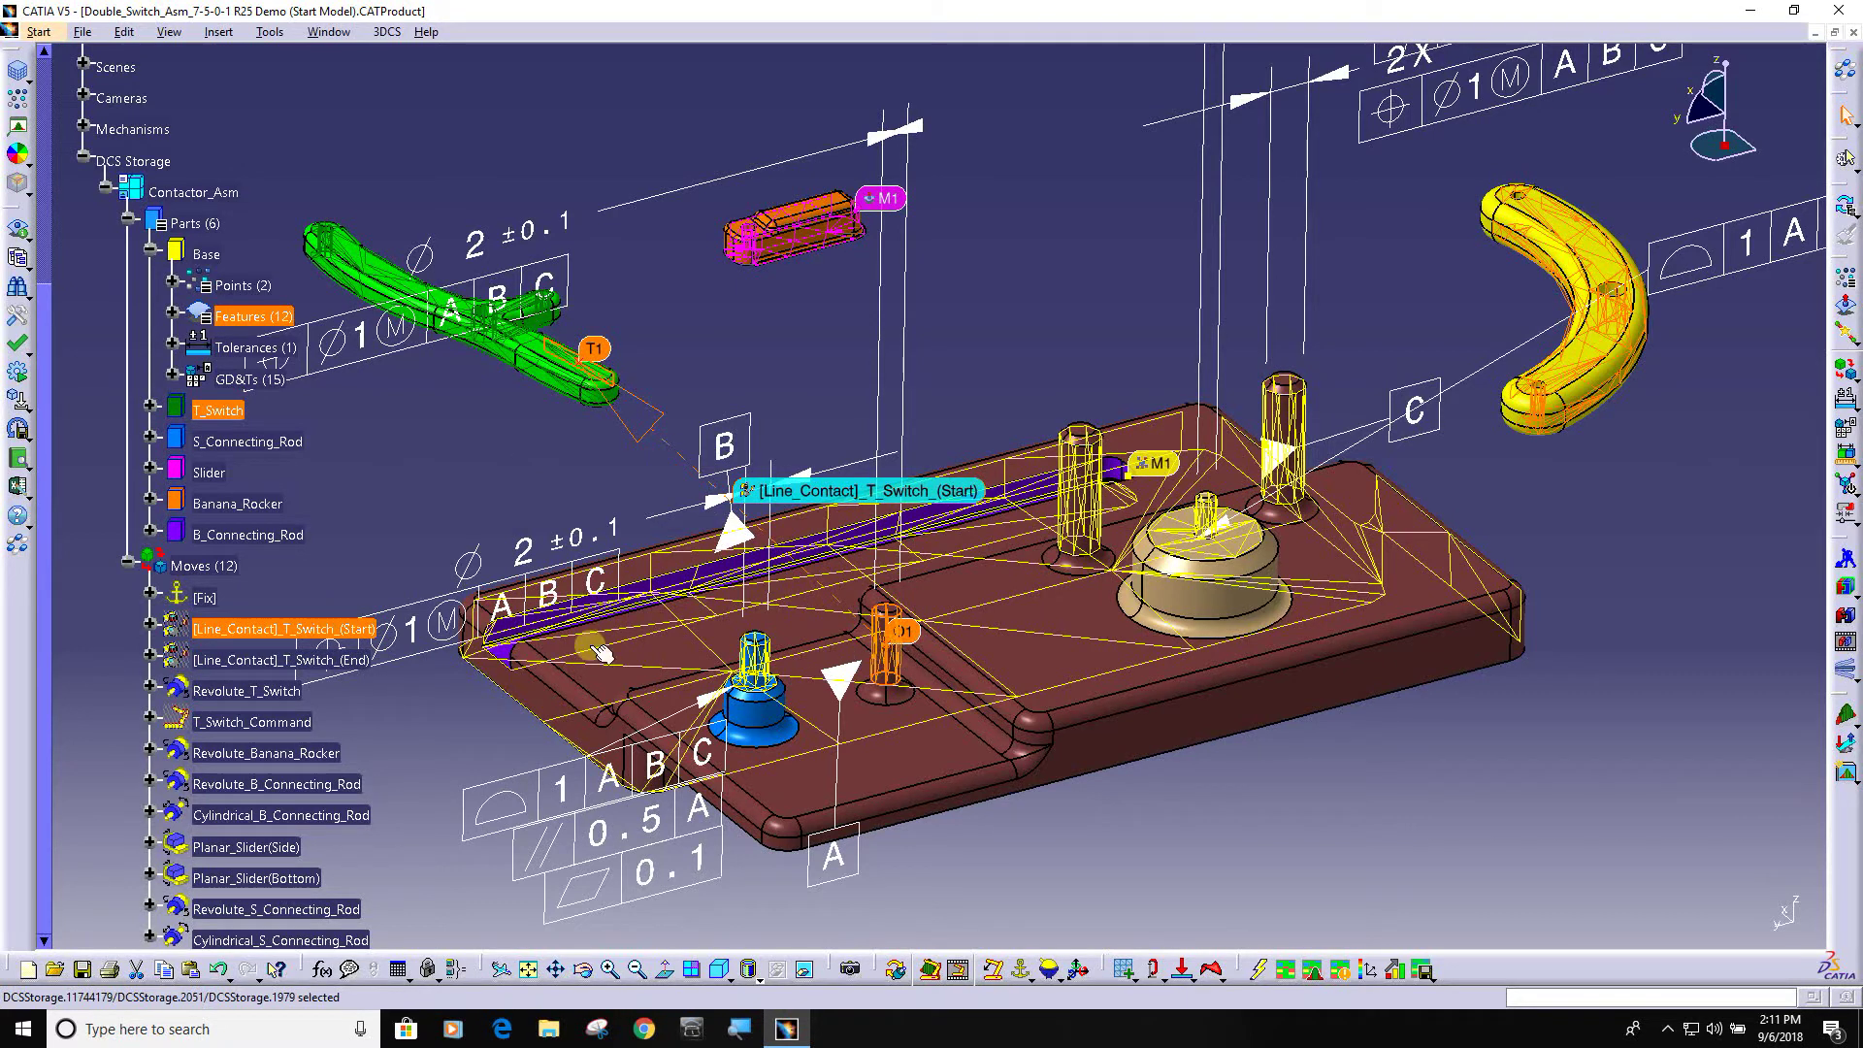
pyautogui.rightClick(309, 629)
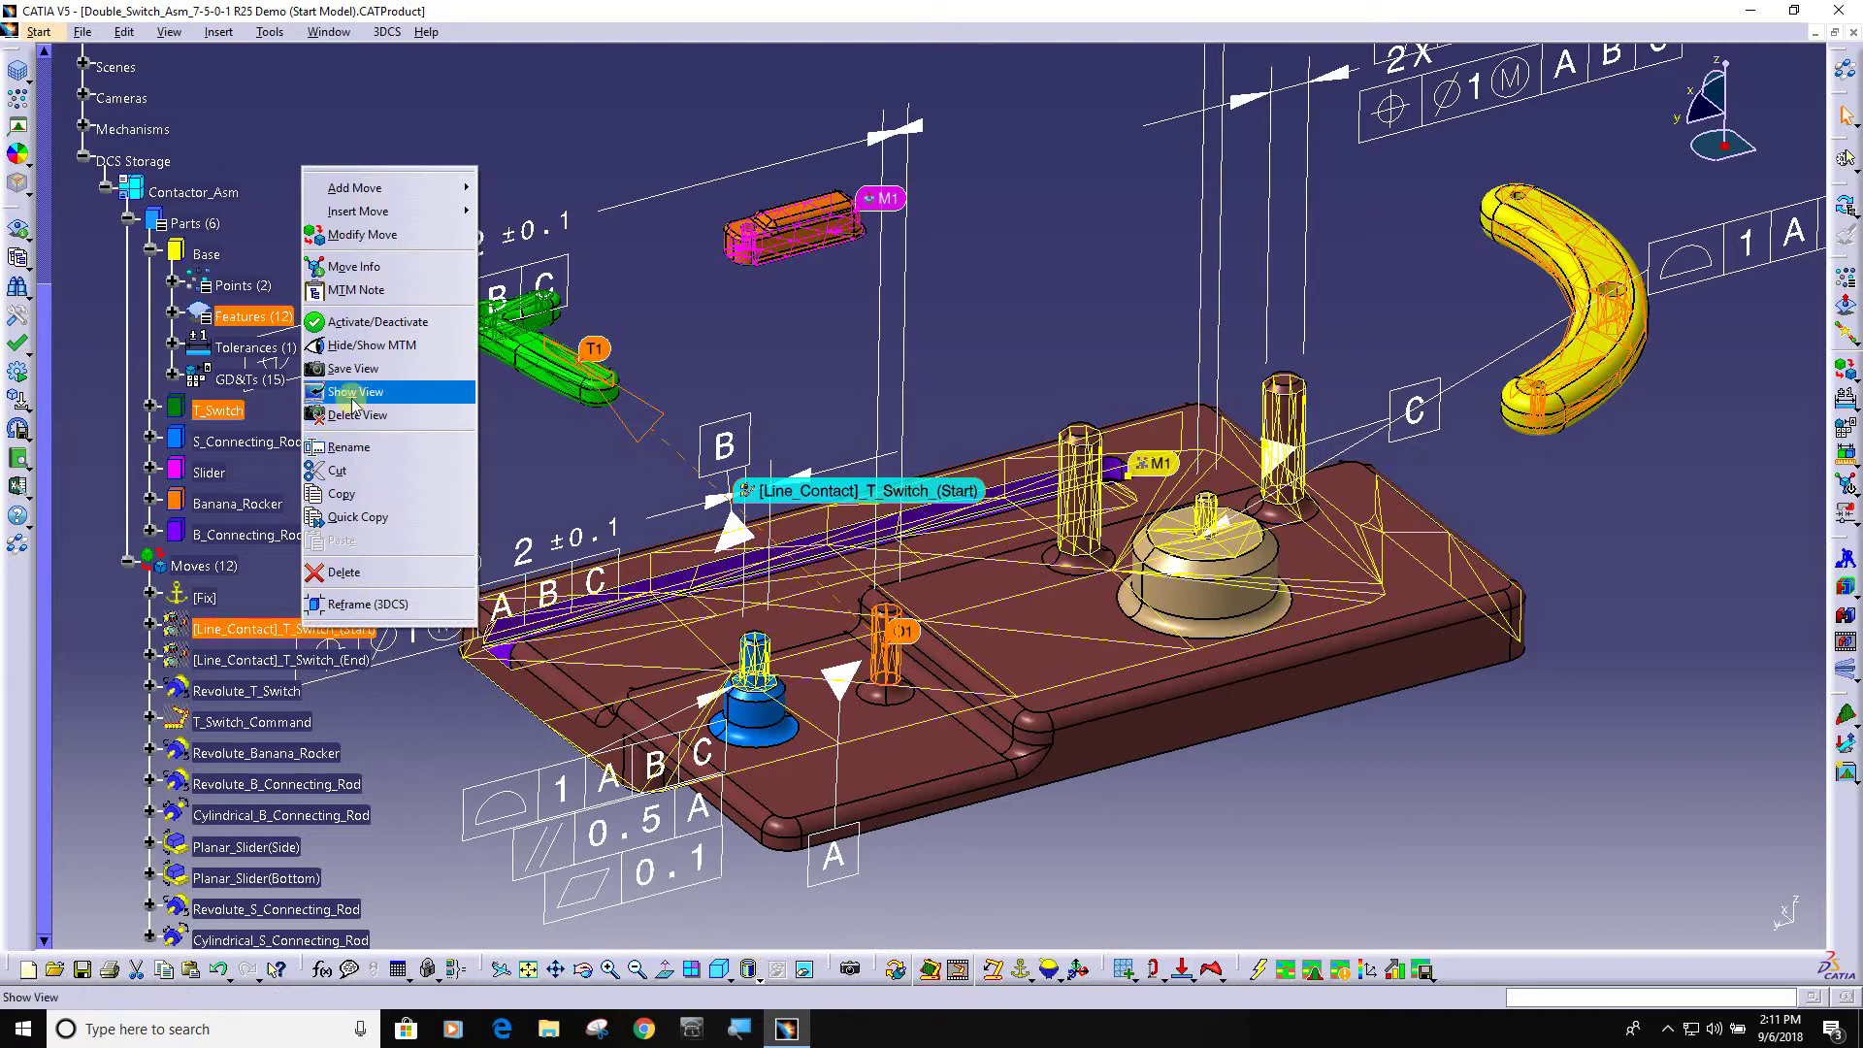
pyautogui.click(396, 321)
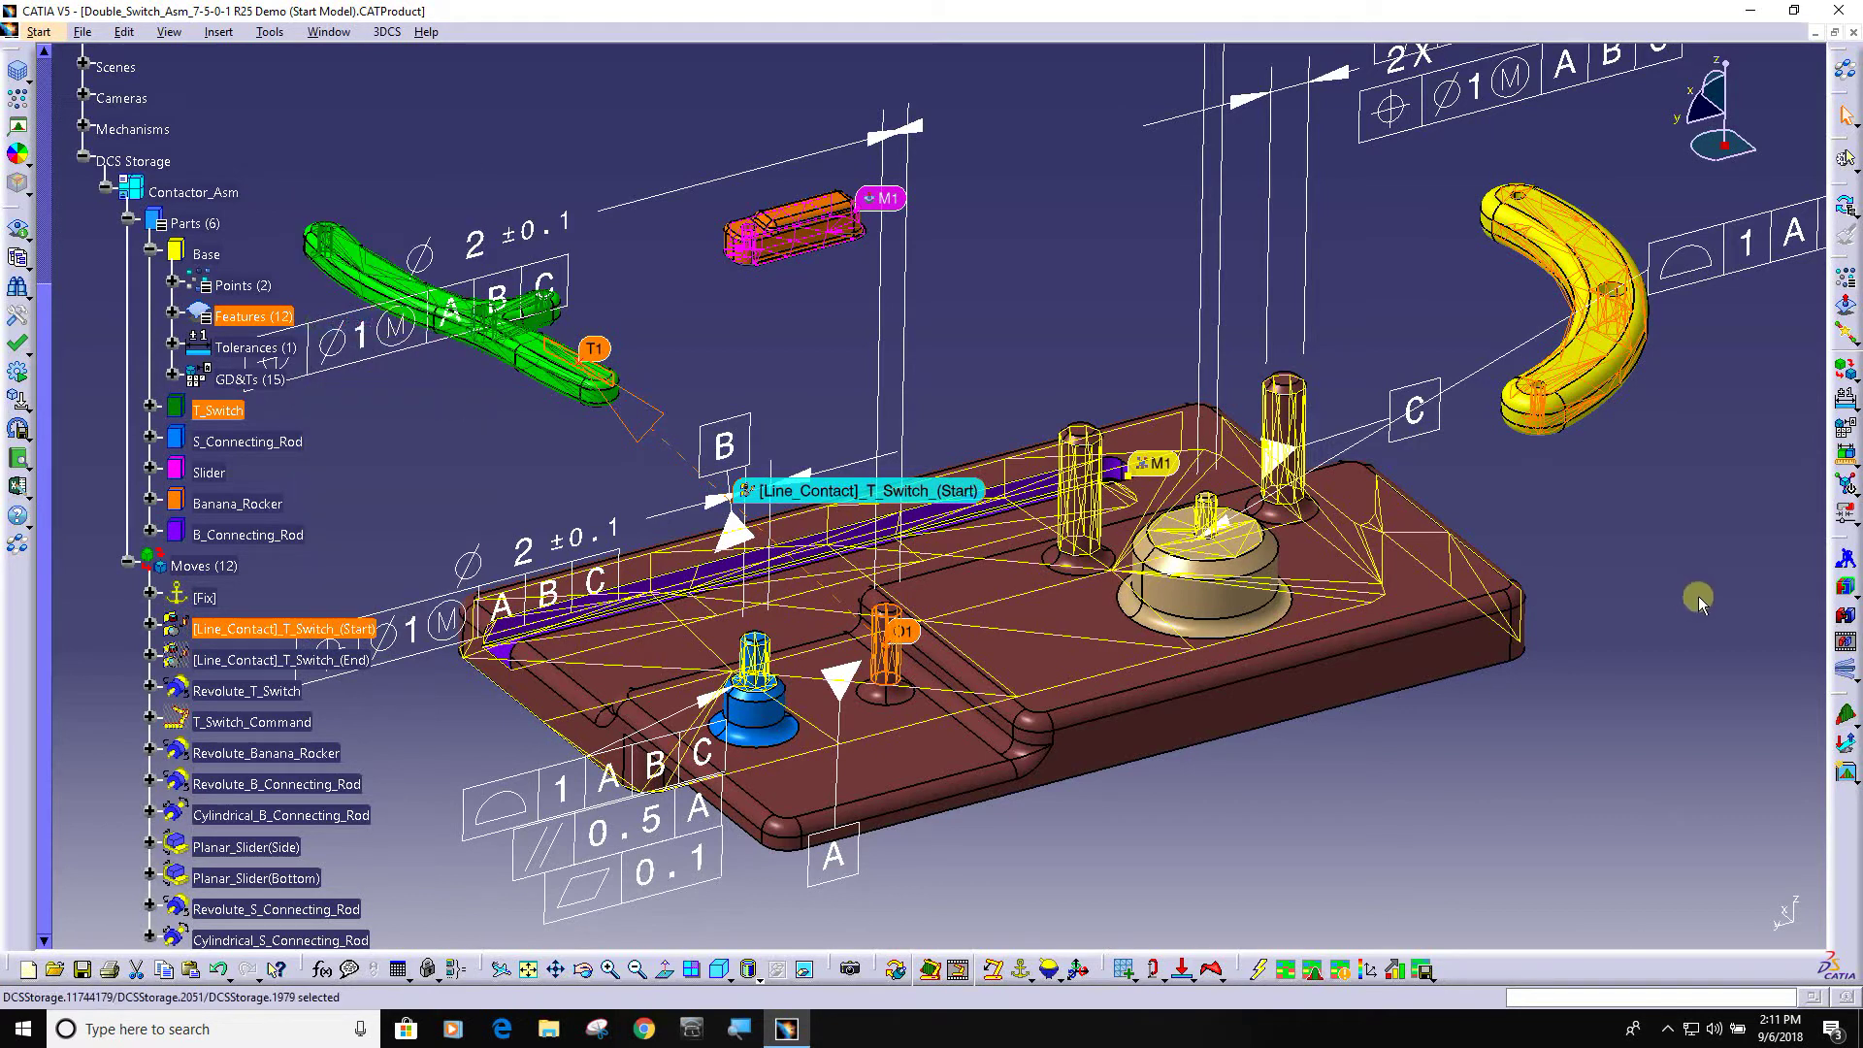
pyautogui.click(1847, 590)
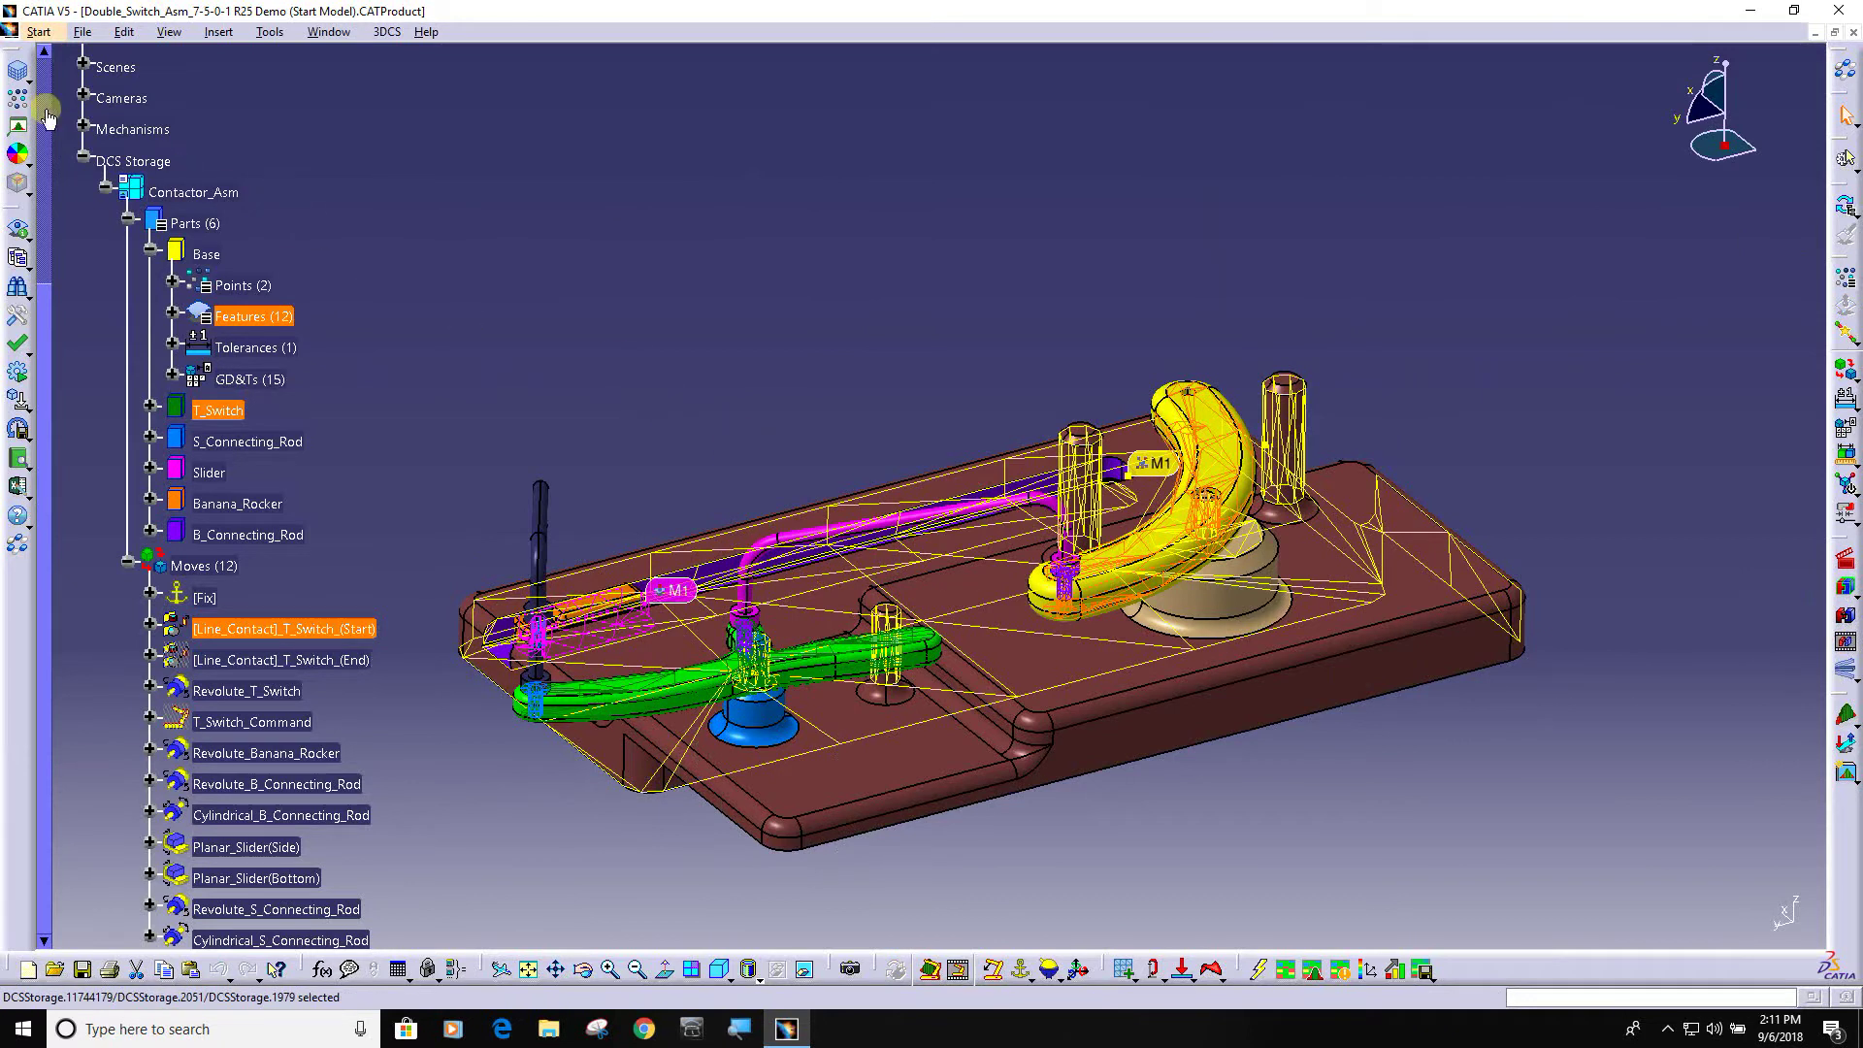
# Step: Hide the mesh overlay, preview deviation runs while rotating, then return to Creation mode
pyautogui.click(18, 78)
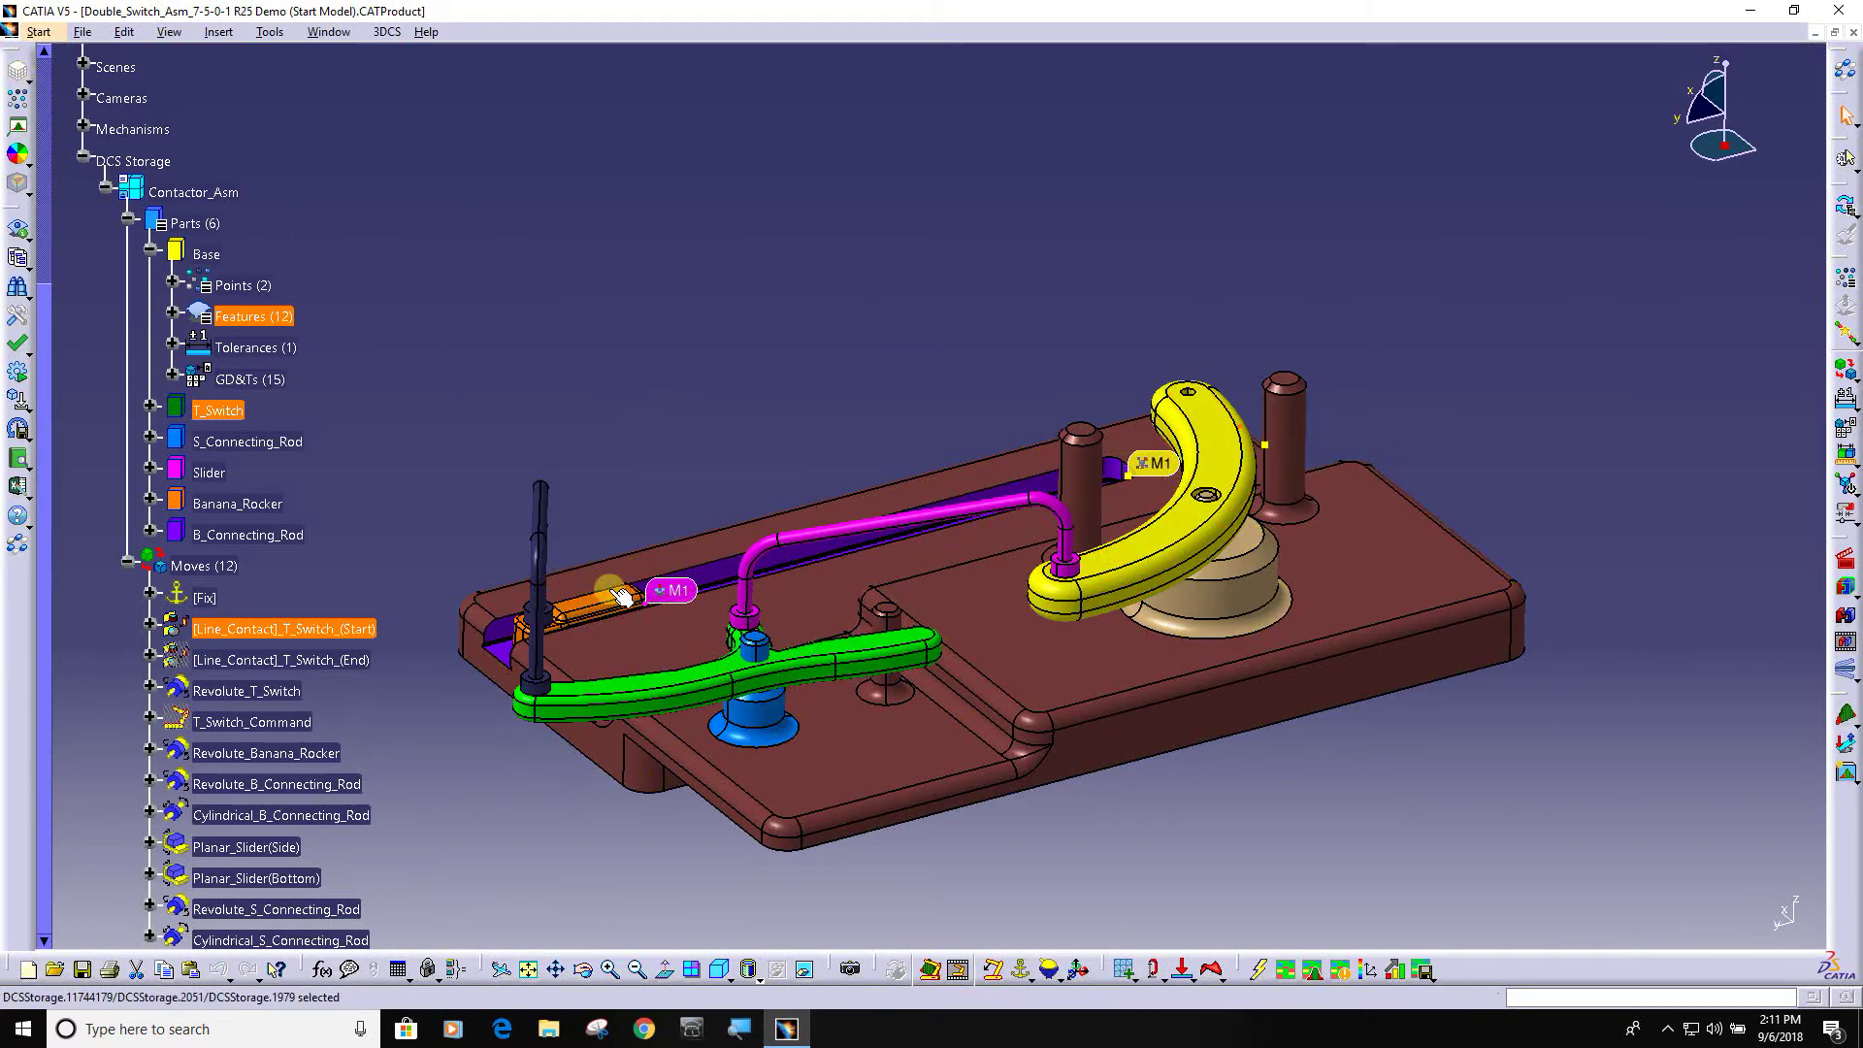
pyautogui.click(1845, 678)
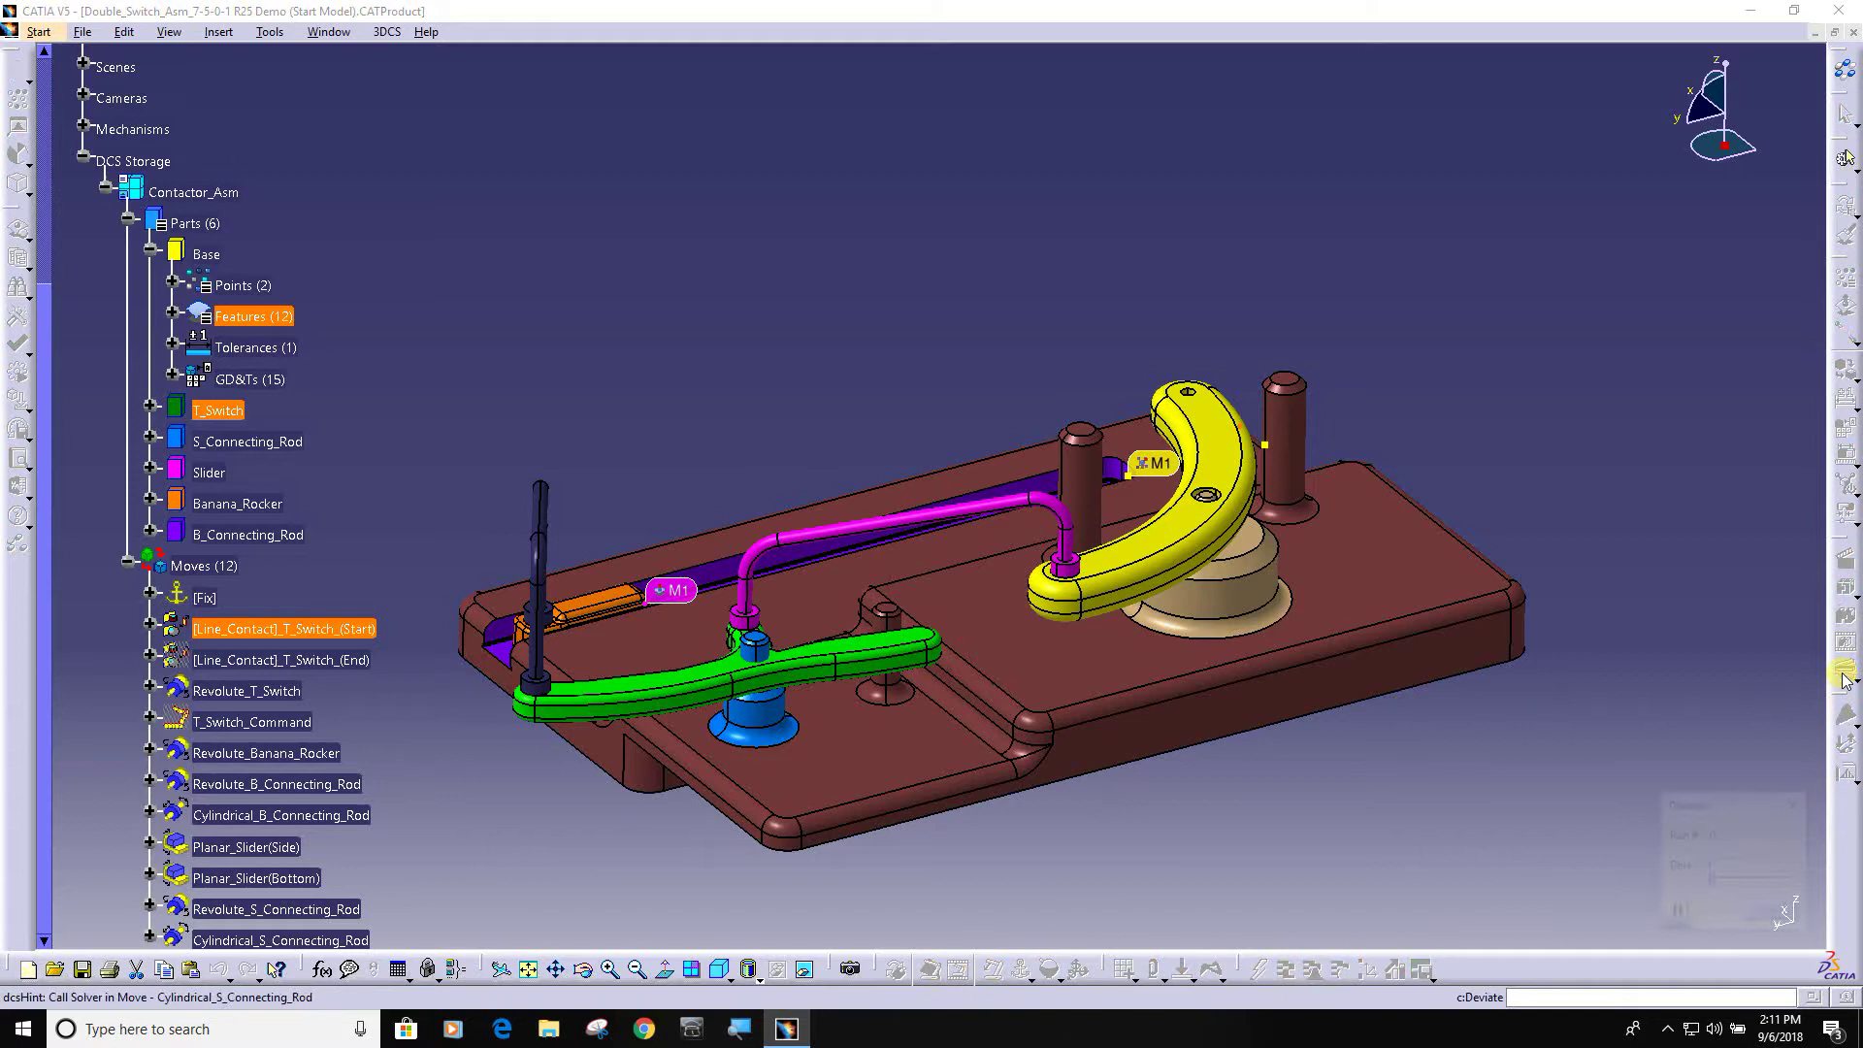
pyautogui.moveTo(1089, 707); pyautogui.dragTo(1300, 619, button='middle')
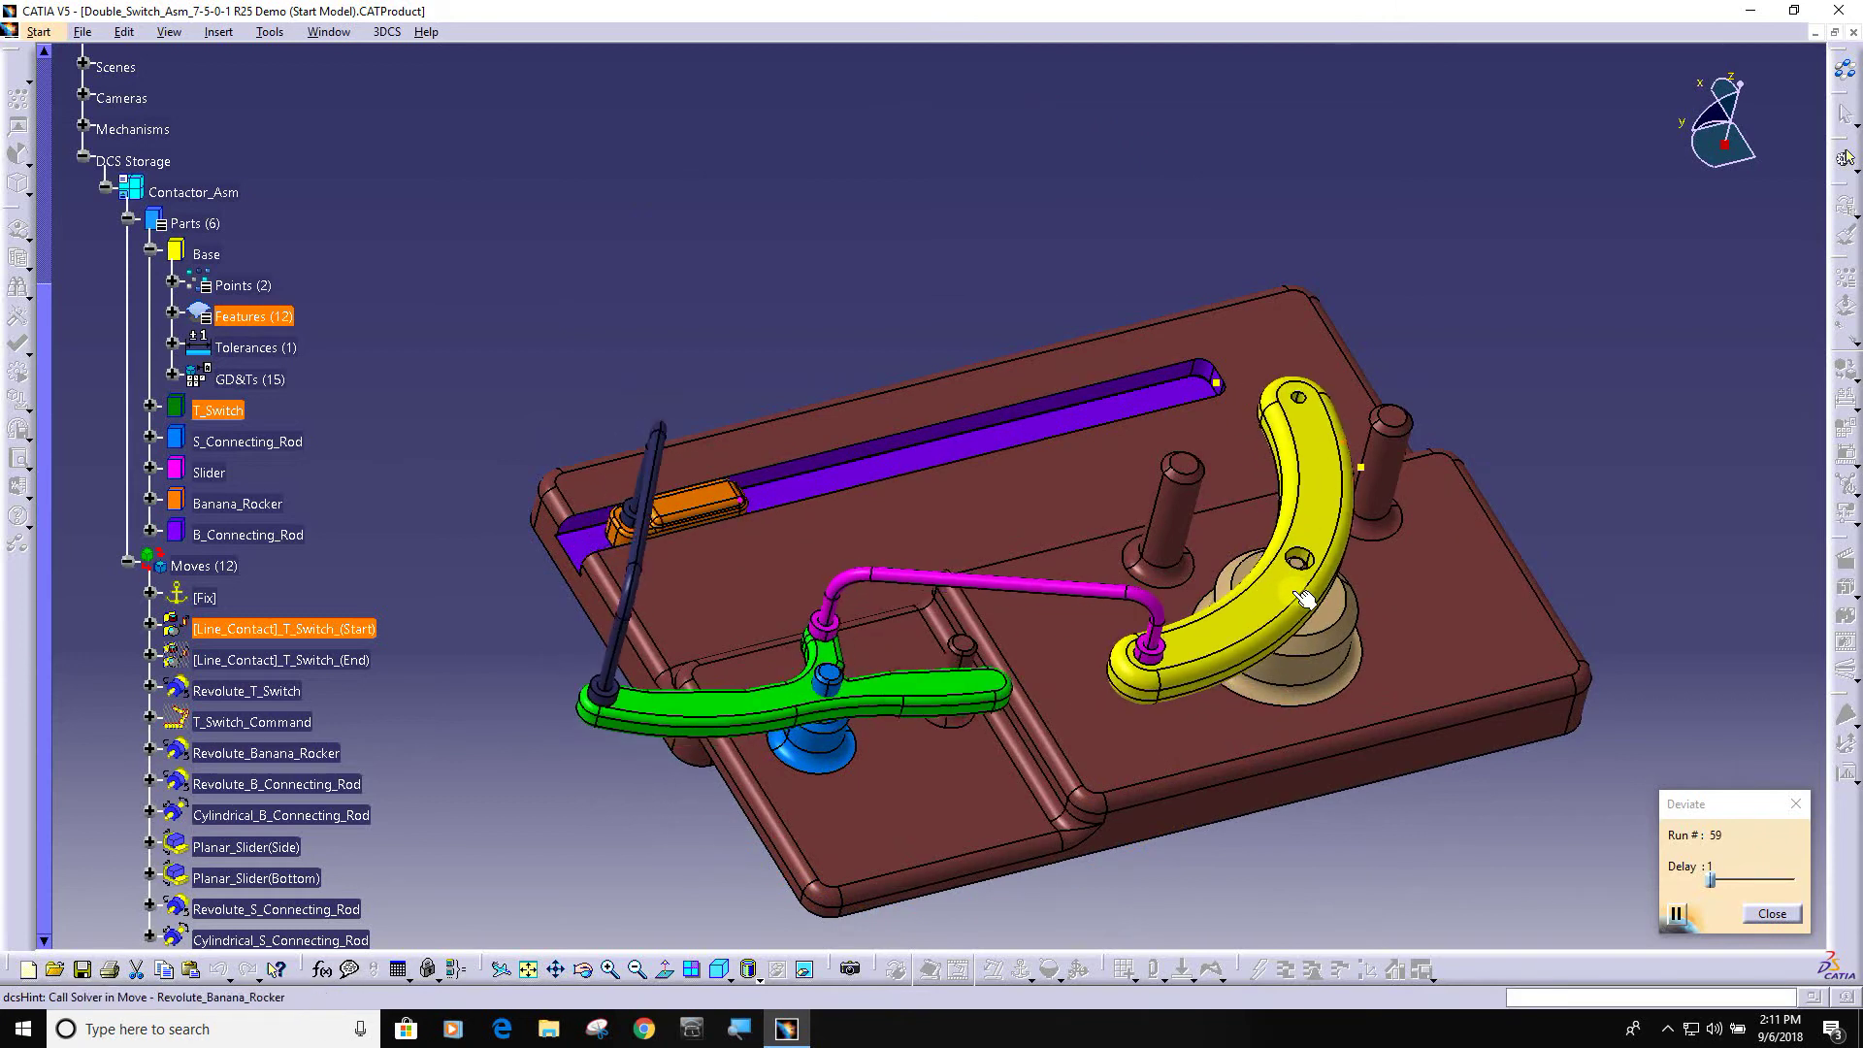
pyautogui.click(1770, 914)
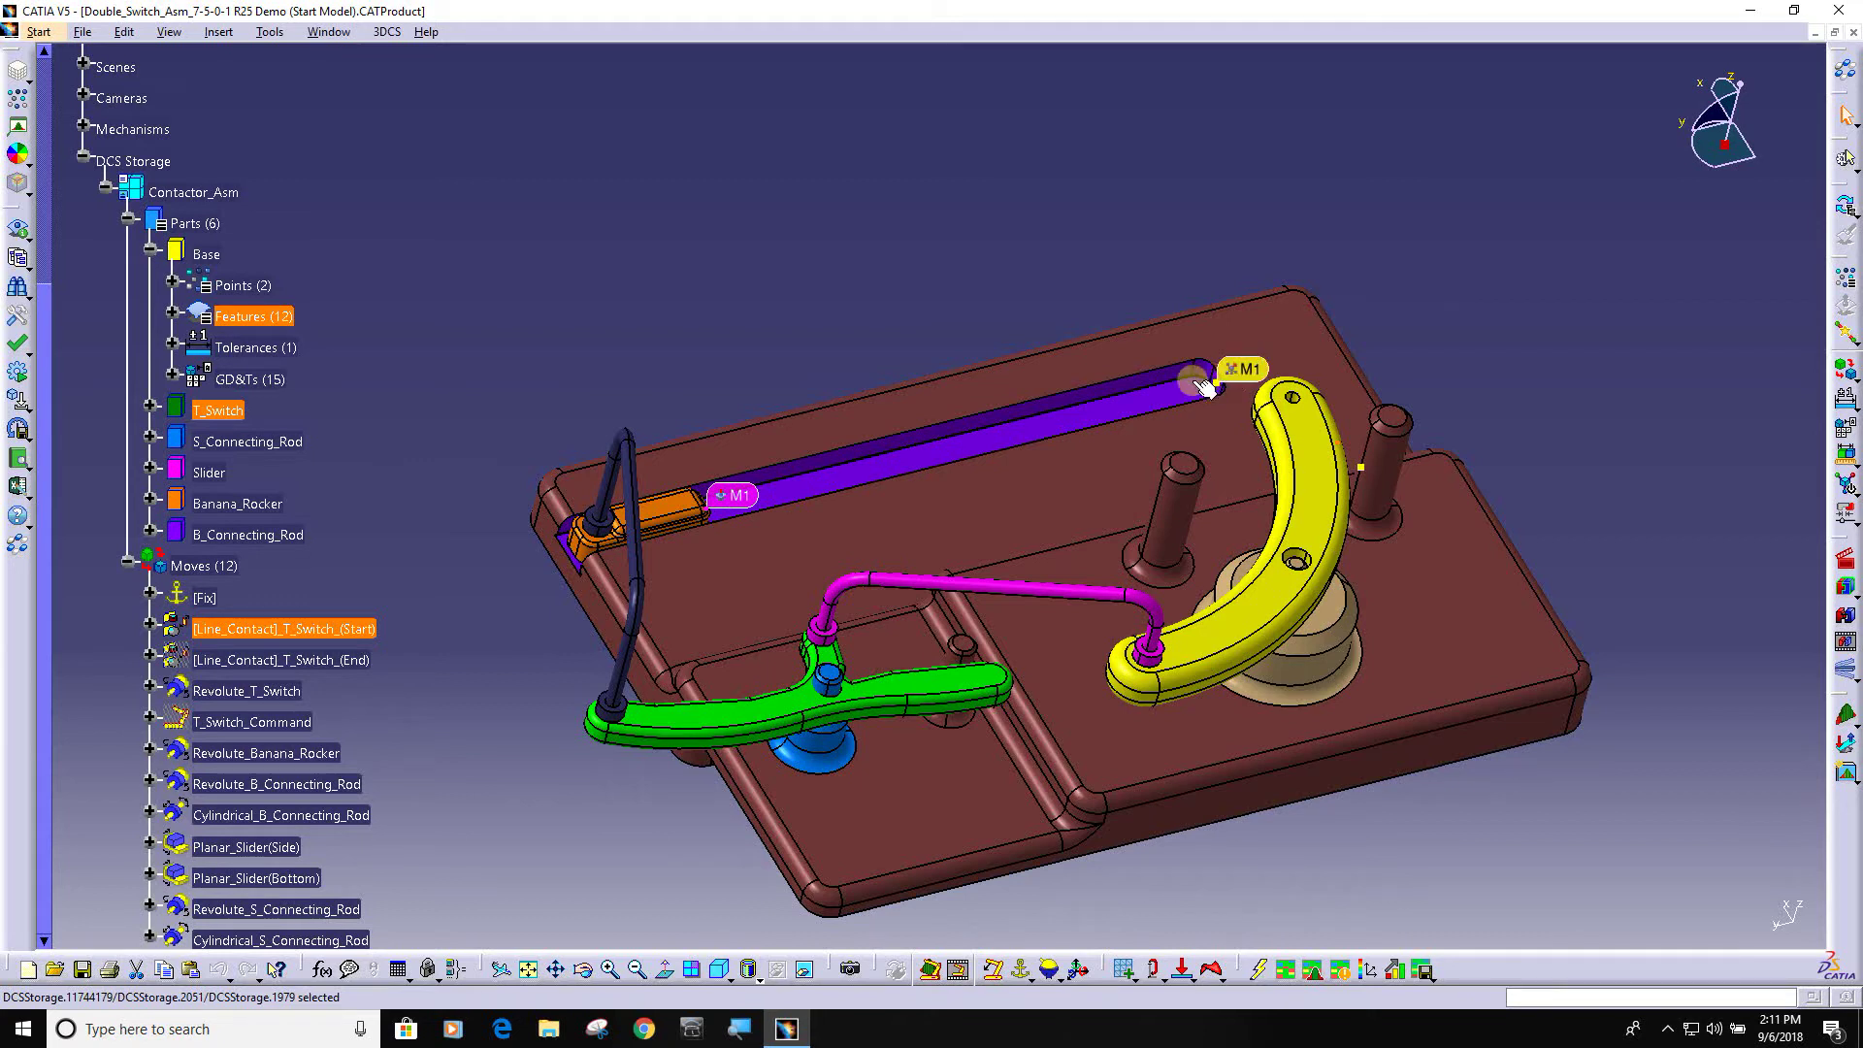
pyautogui.moveTo(1150, 494); pyautogui.dragTo(1160, 533, button='middle')
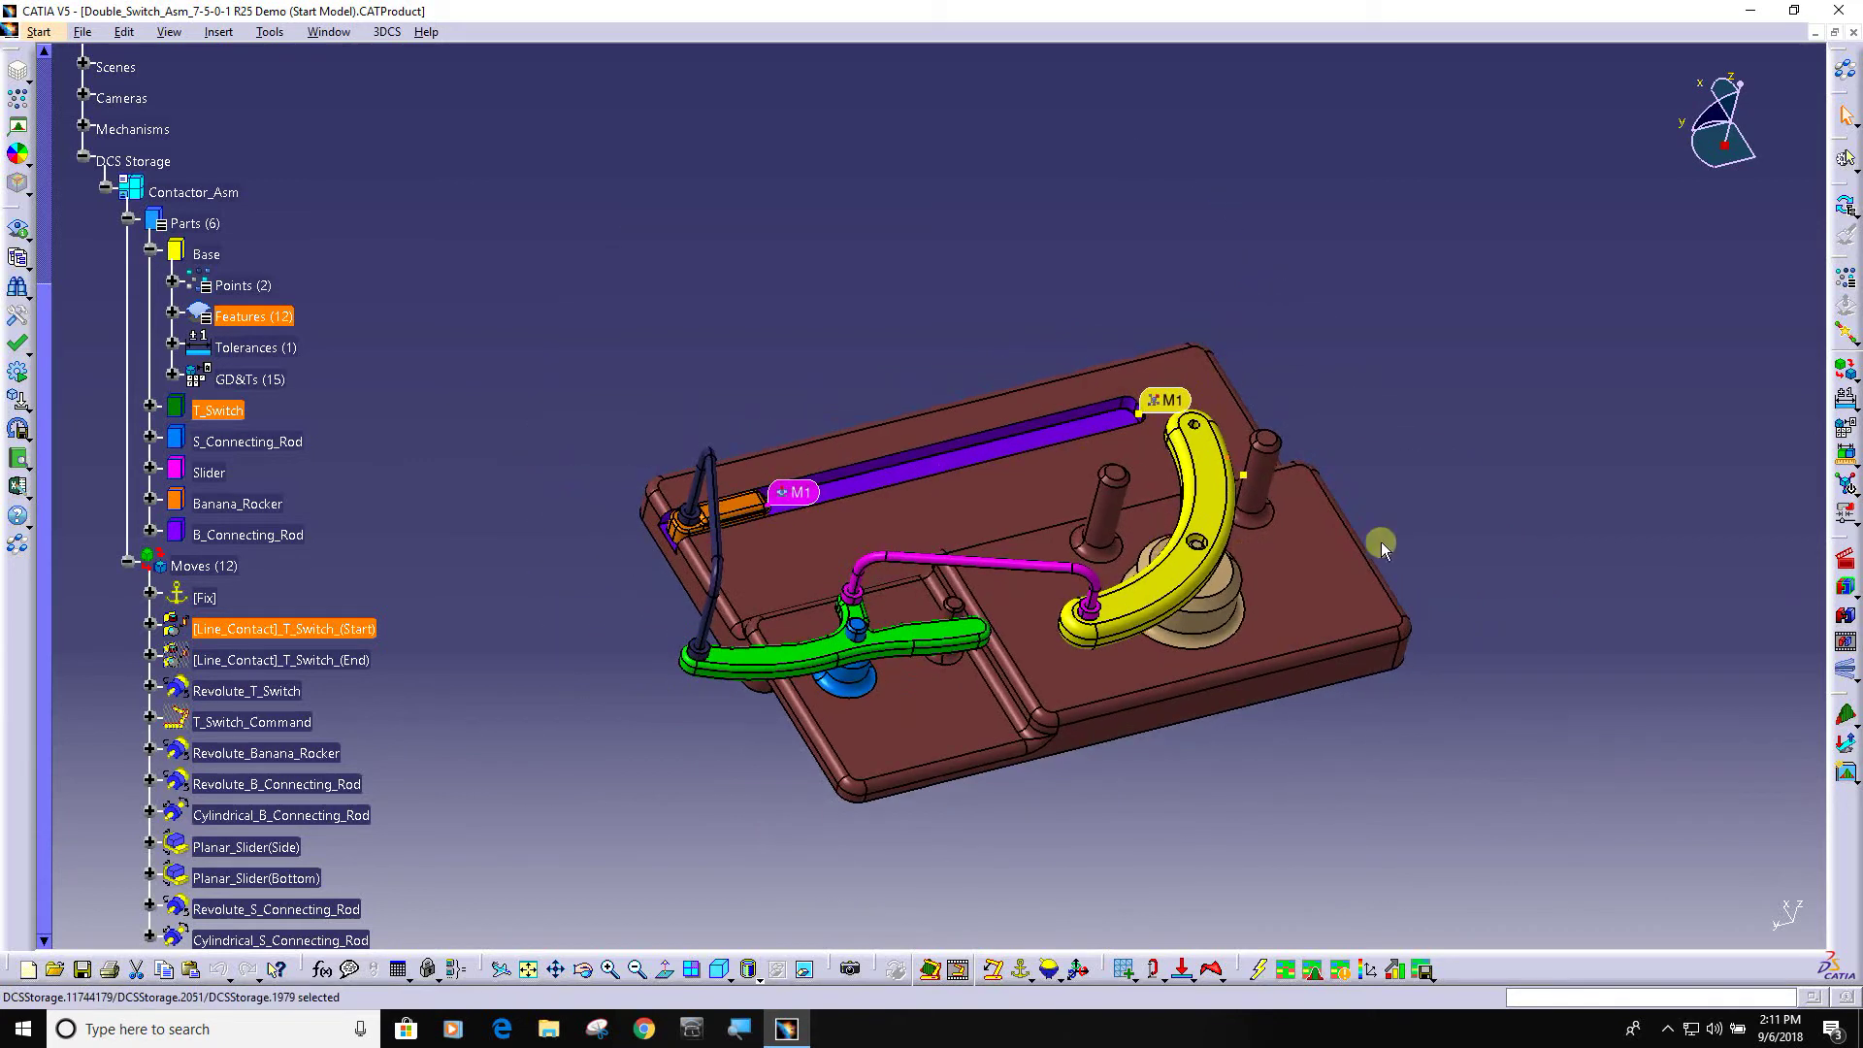
pyautogui.click(1610, 523)
pyautogui.click(1846, 565)
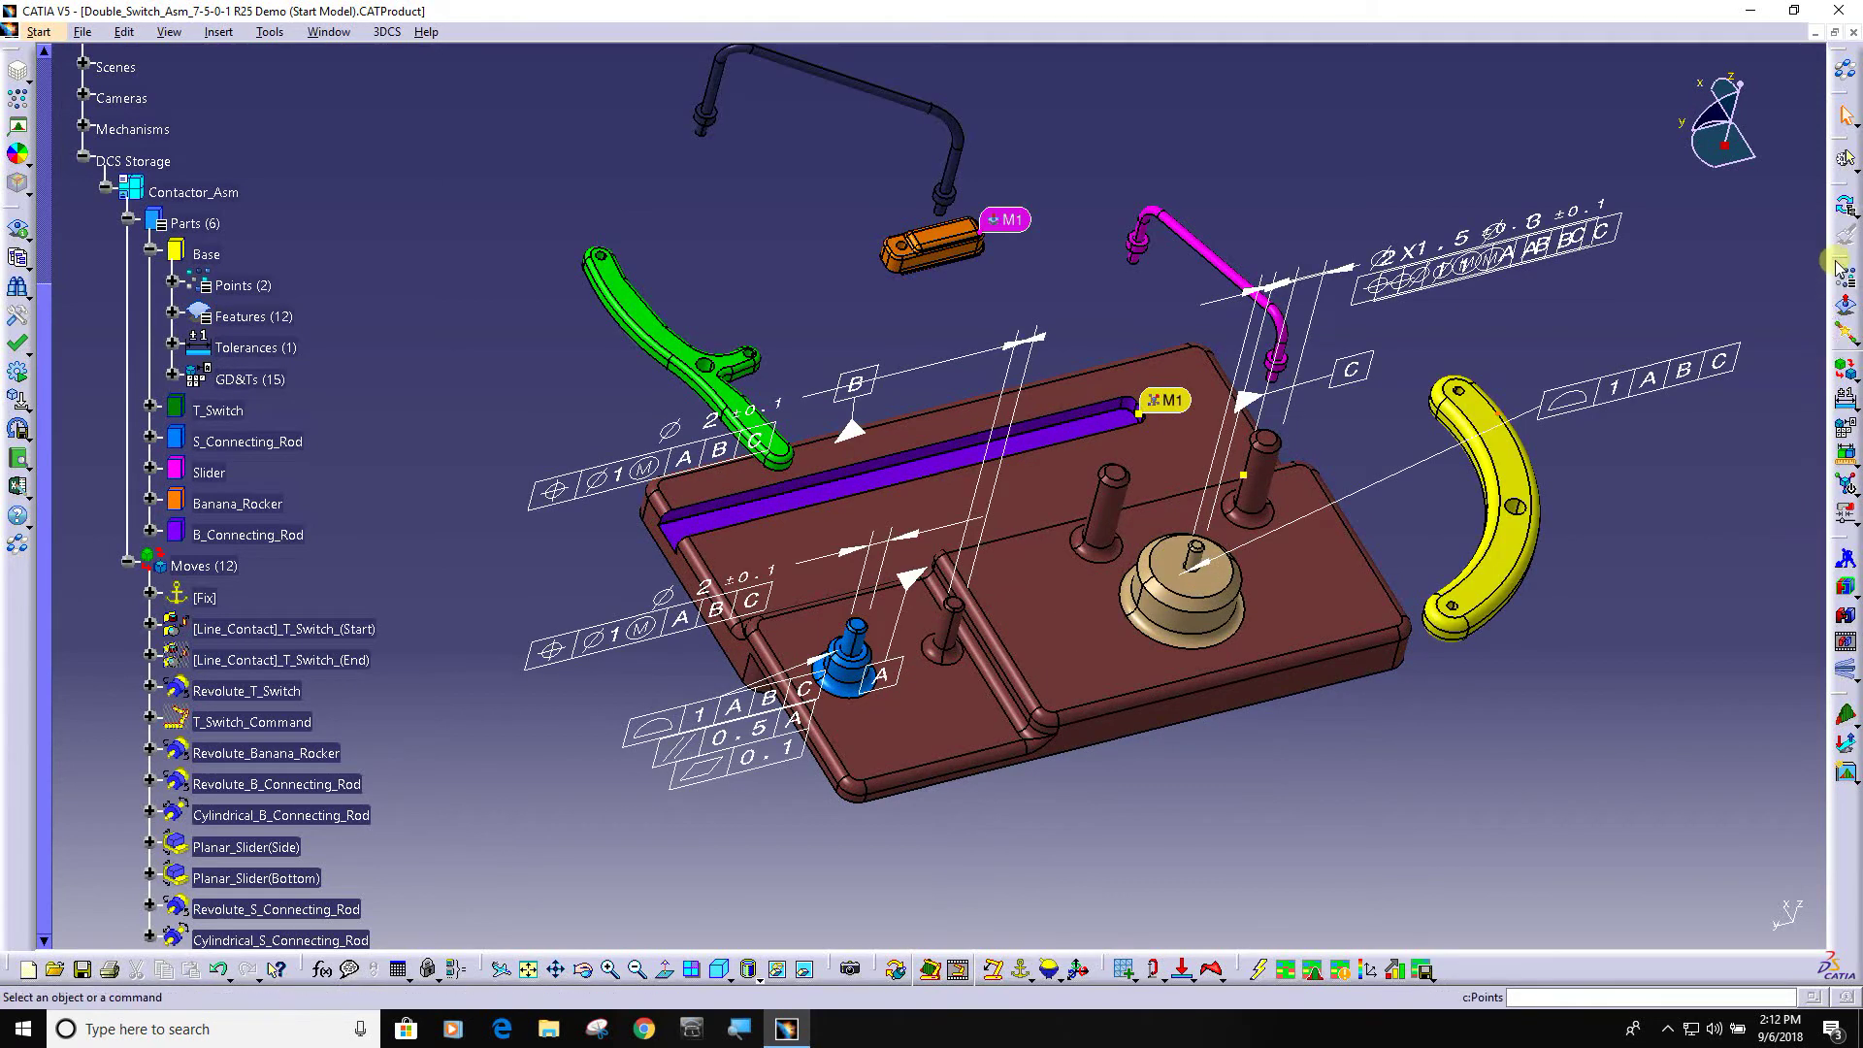
# Step: Create Point-Point measure Meas1 under Contactor_Asm from Base's M1 to Slider's M1, limits ±1 mm
pyautogui.click(1846, 462)
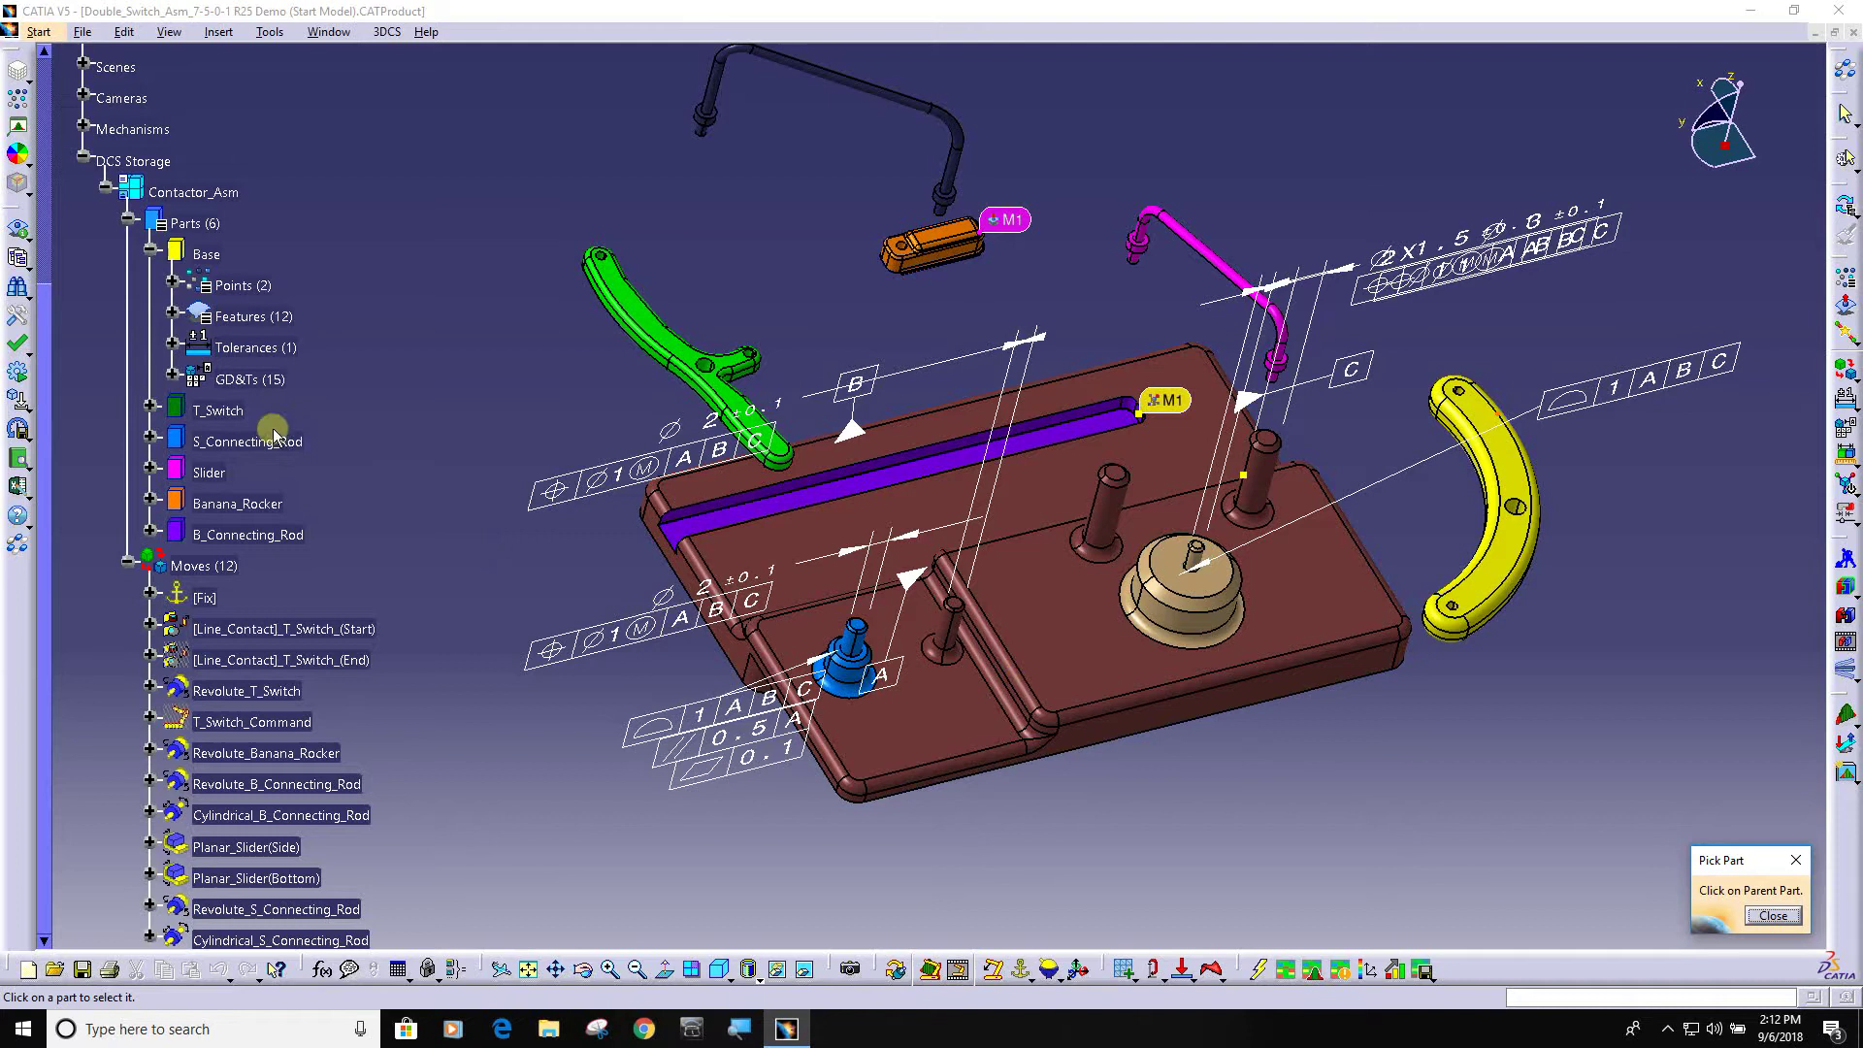
pyautogui.click(206, 195)
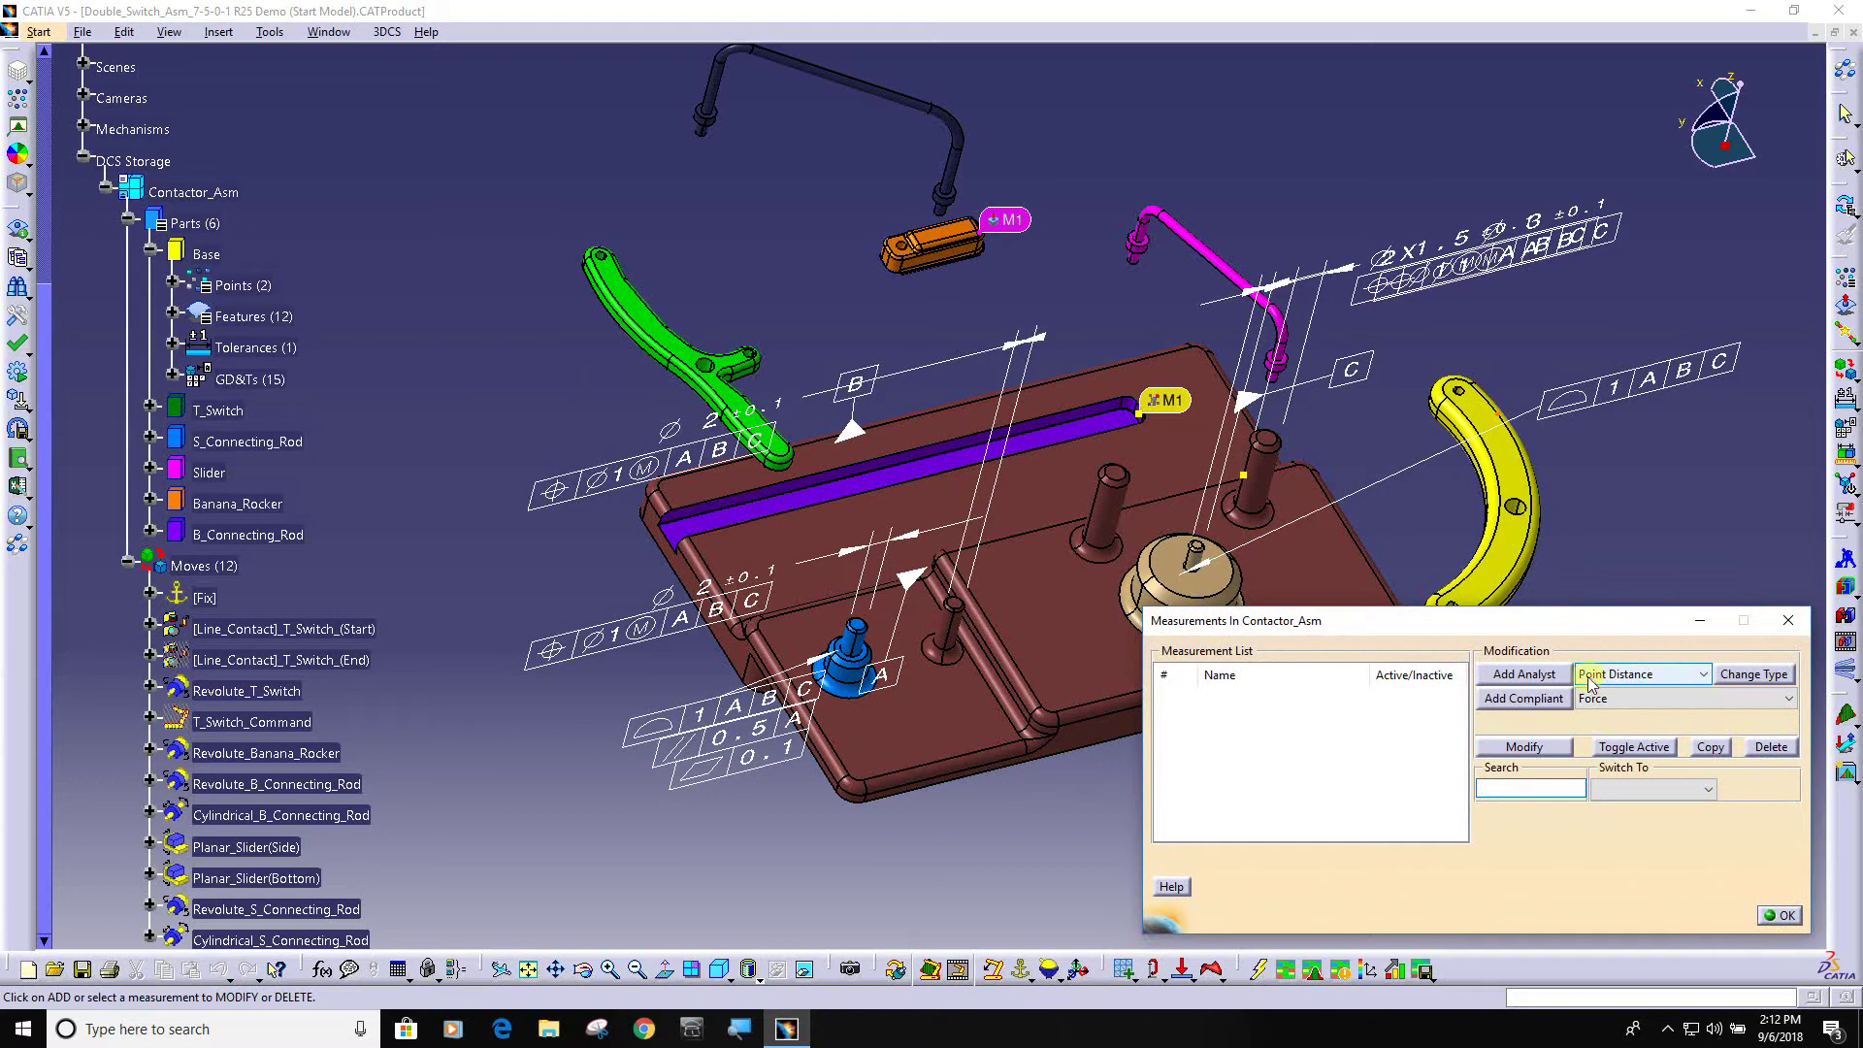
pyautogui.click(1524, 676)
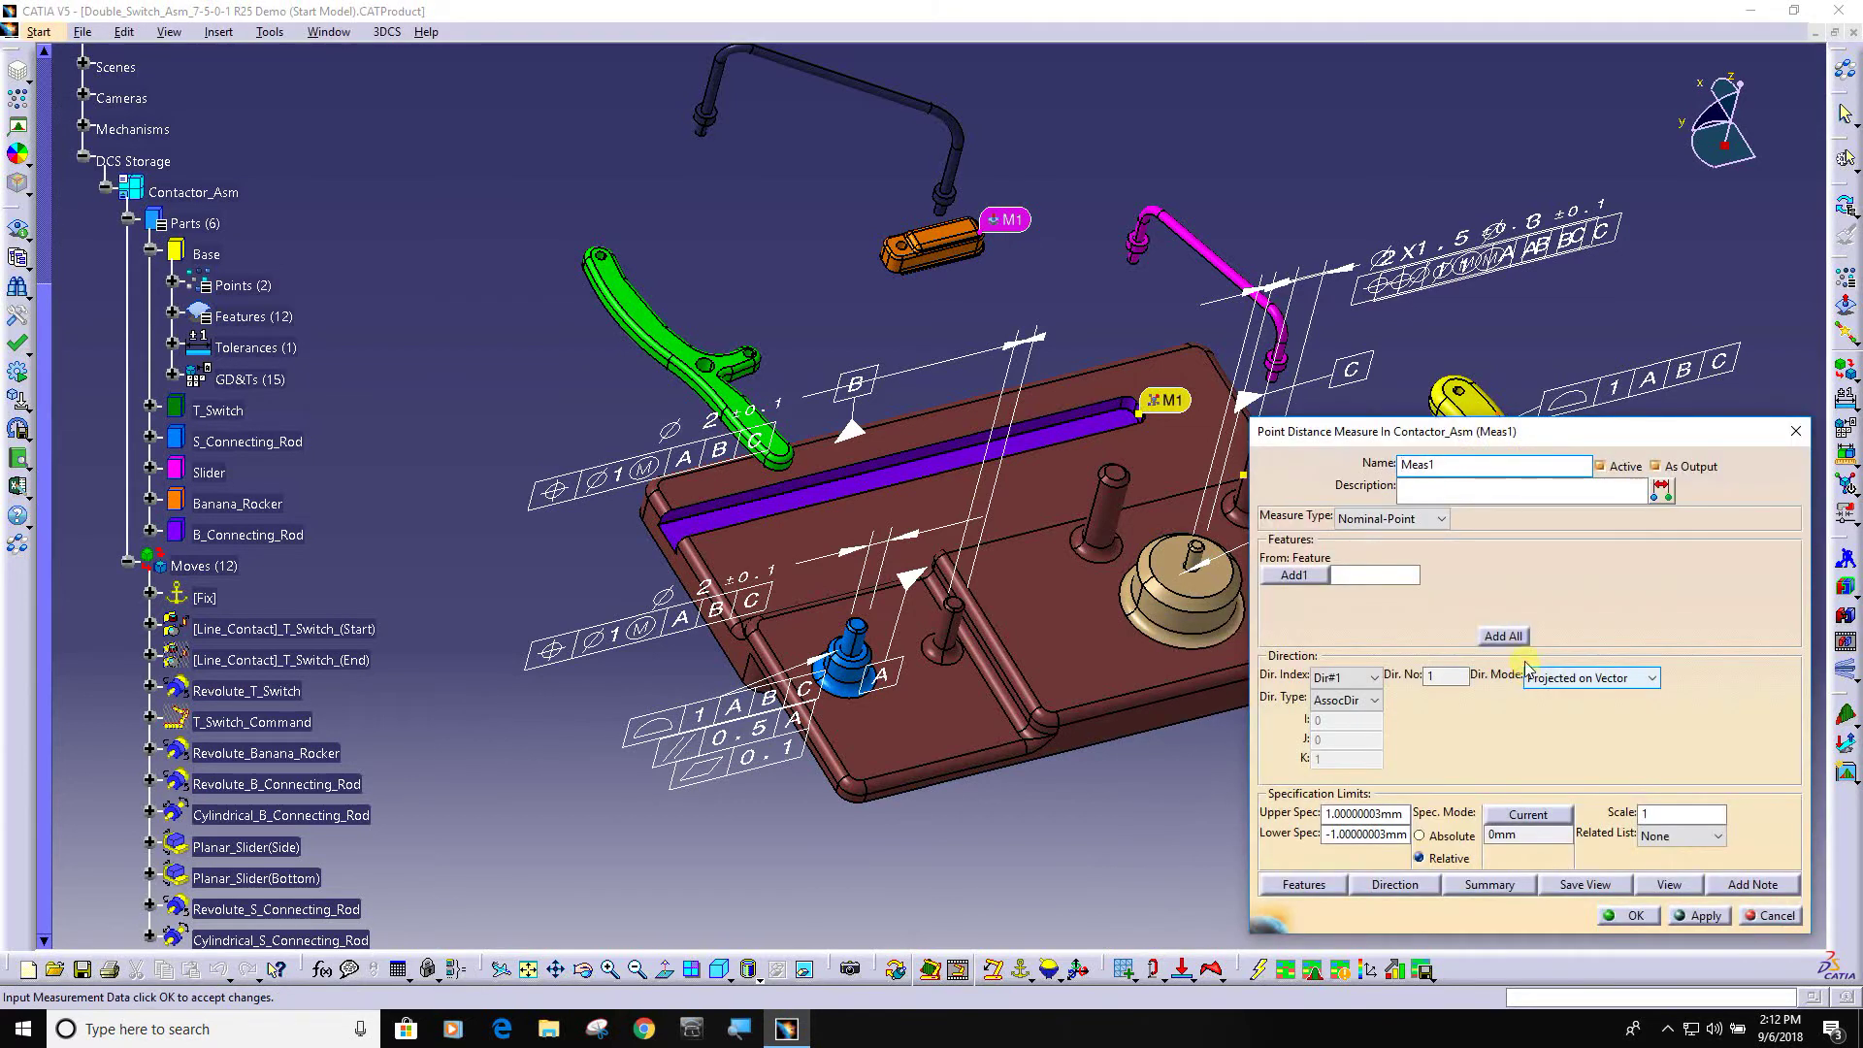
pyautogui.click(1437, 520)
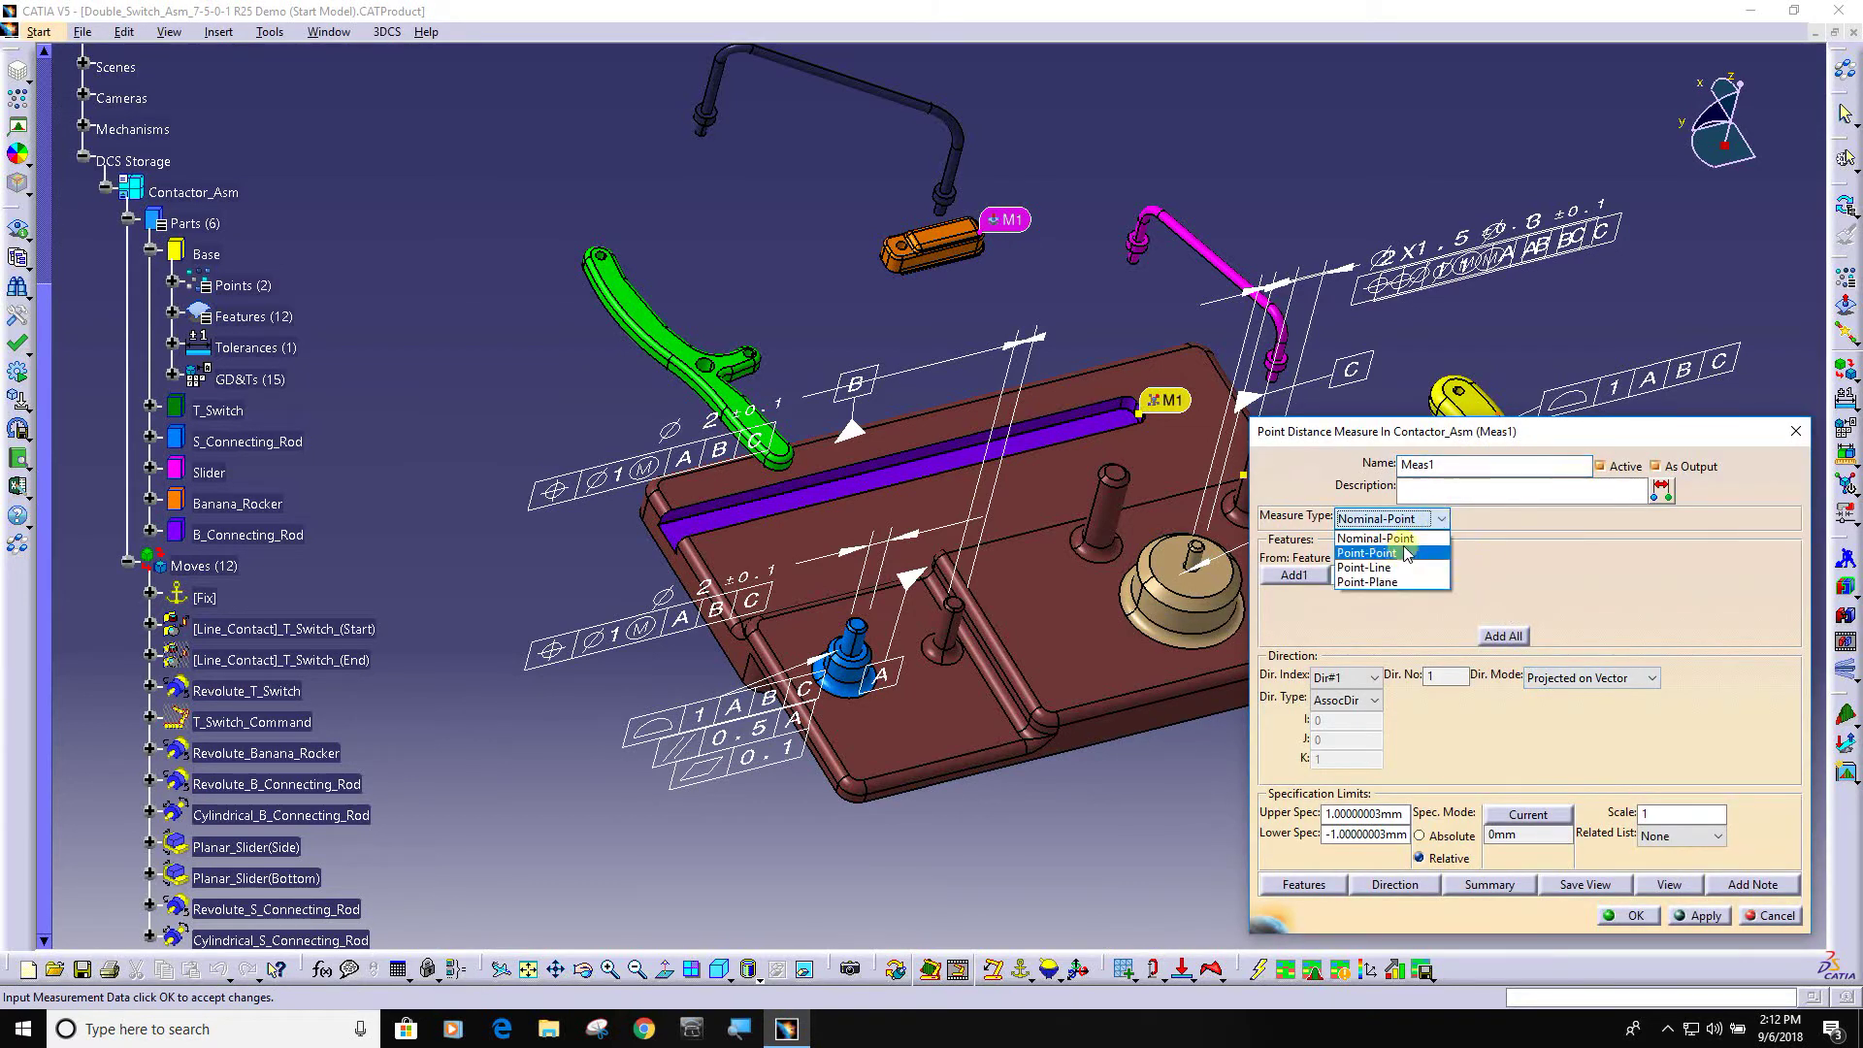
pyautogui.click(1403, 561)
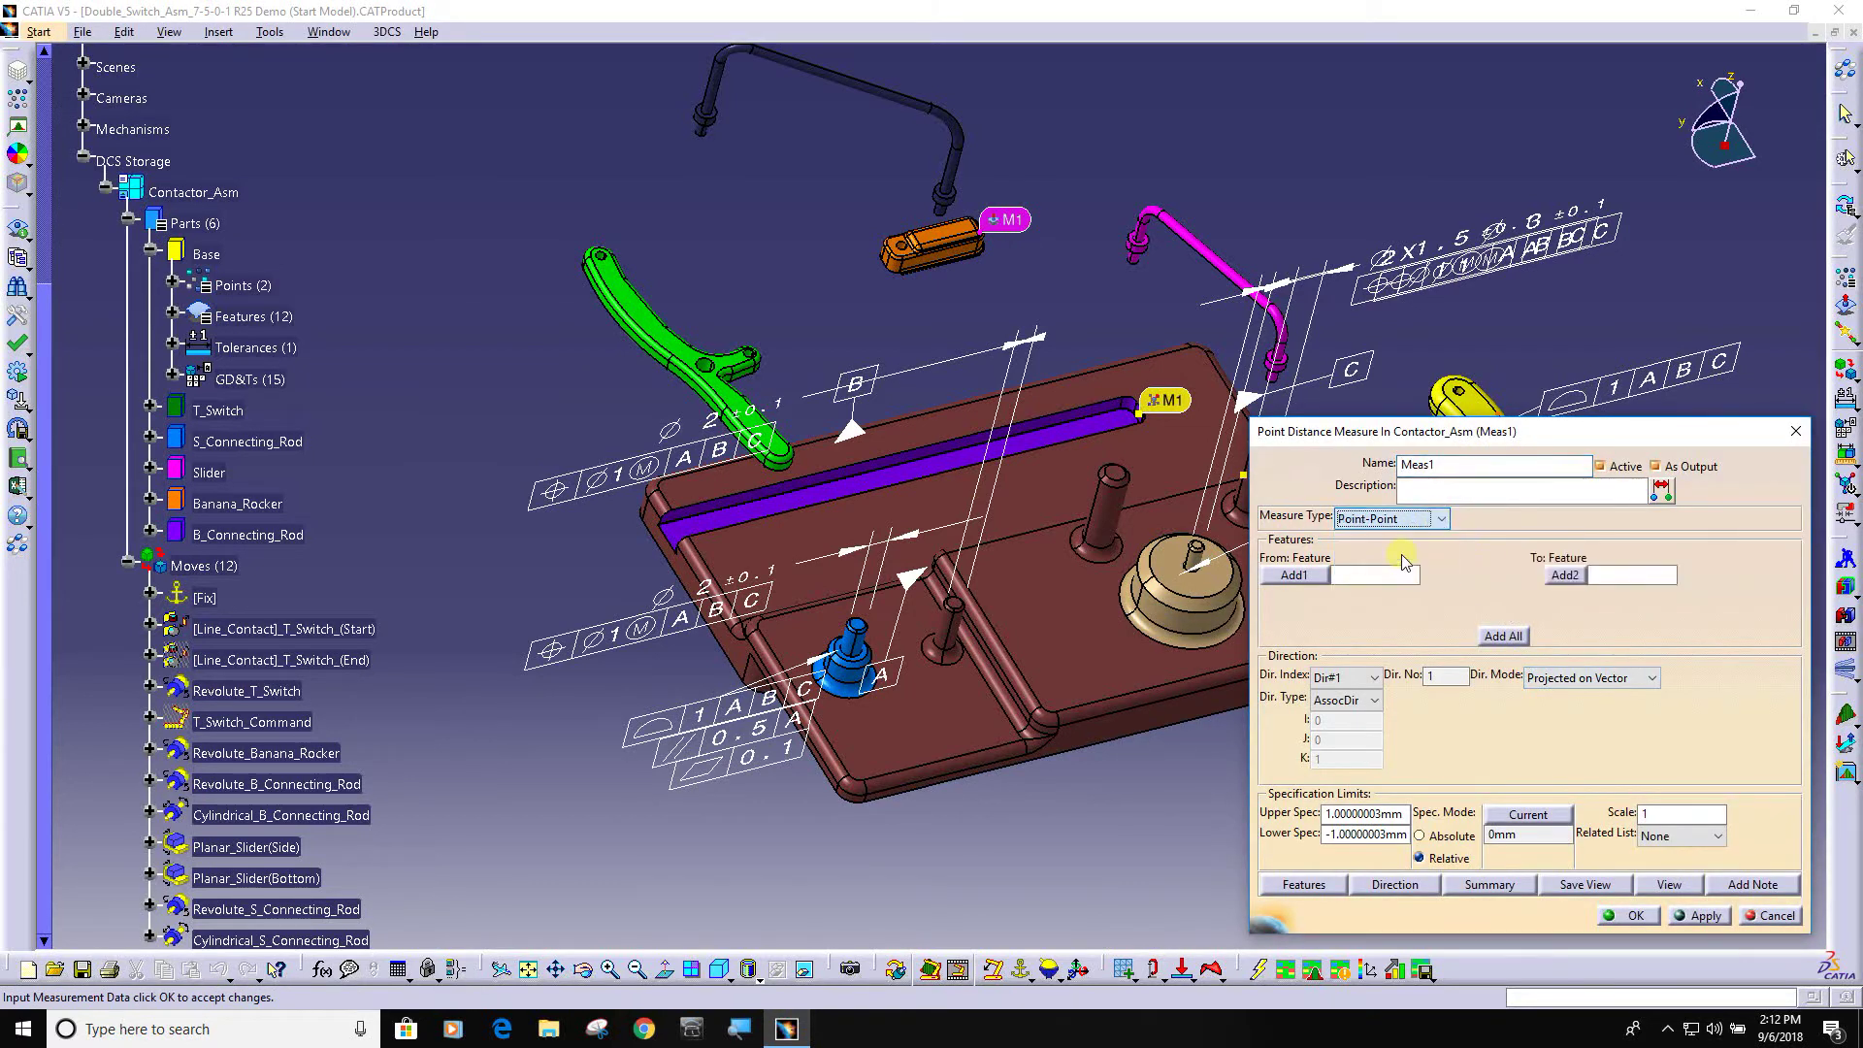
pyautogui.click(1510, 644)
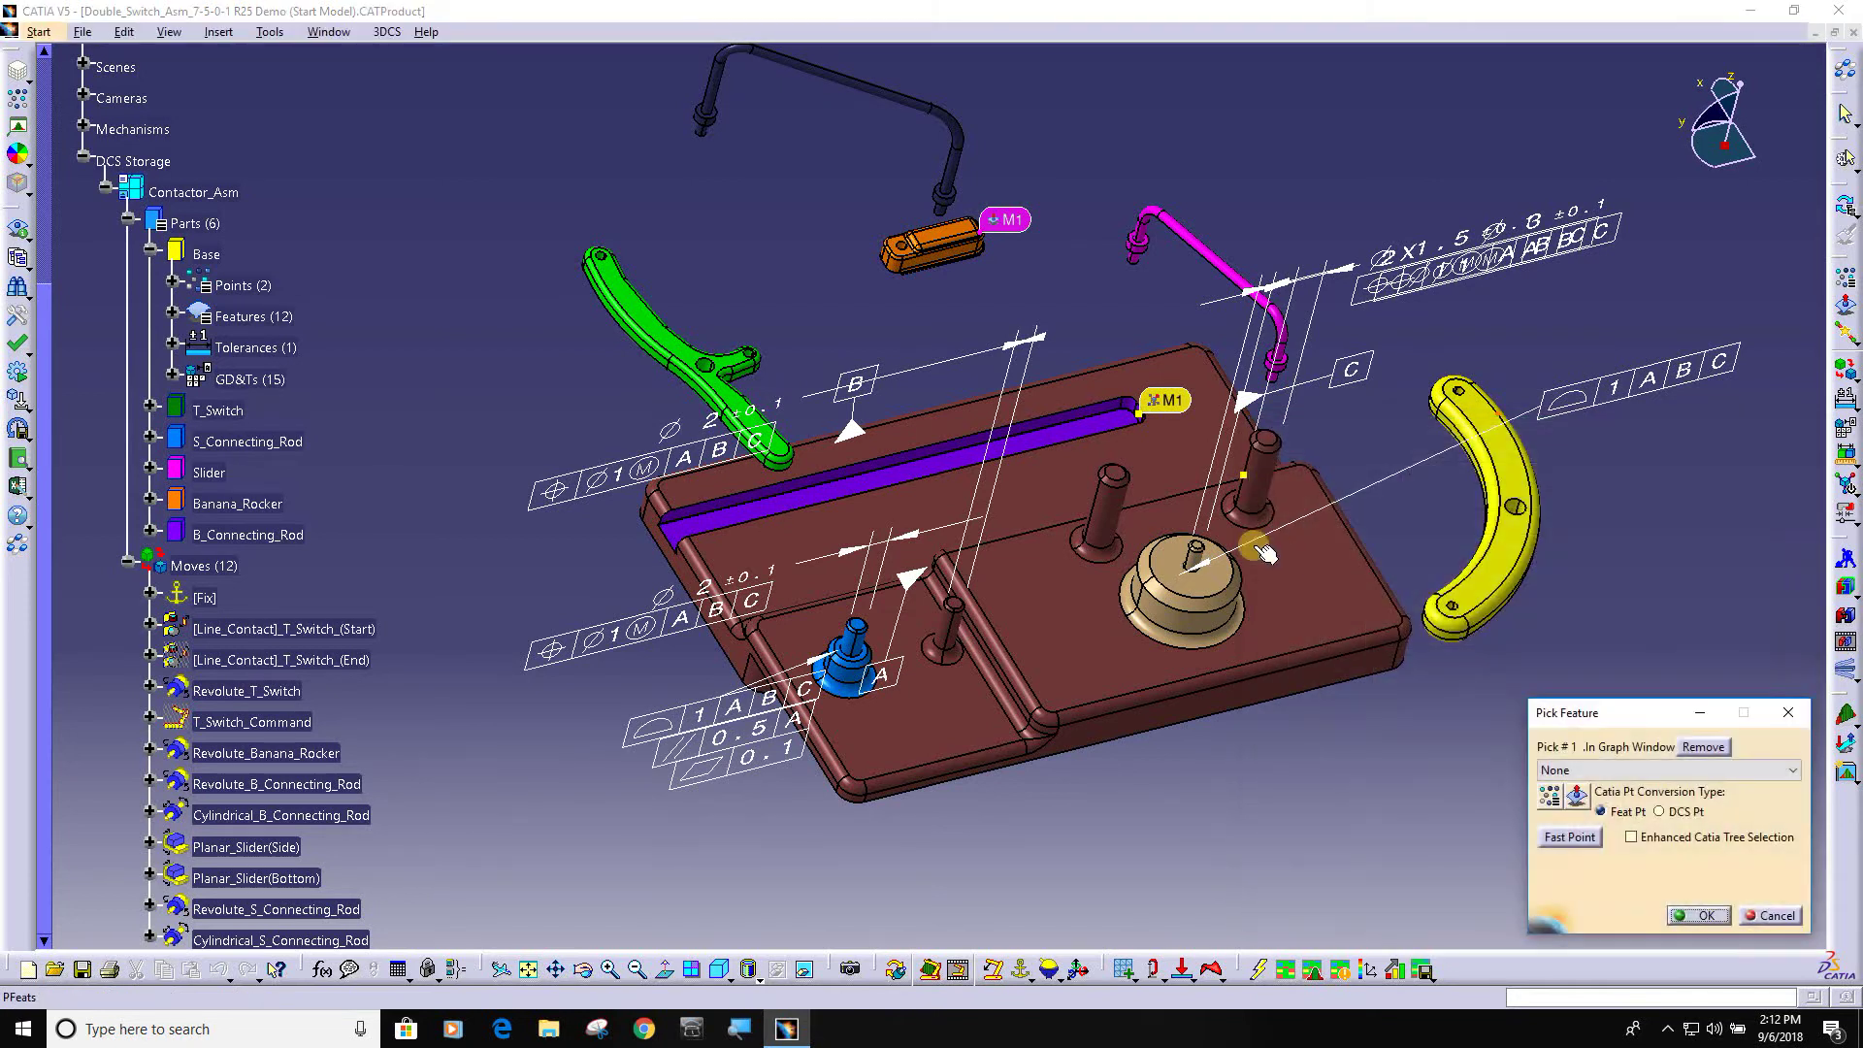
pyautogui.click(1168, 407)
pyautogui.click(1018, 229)
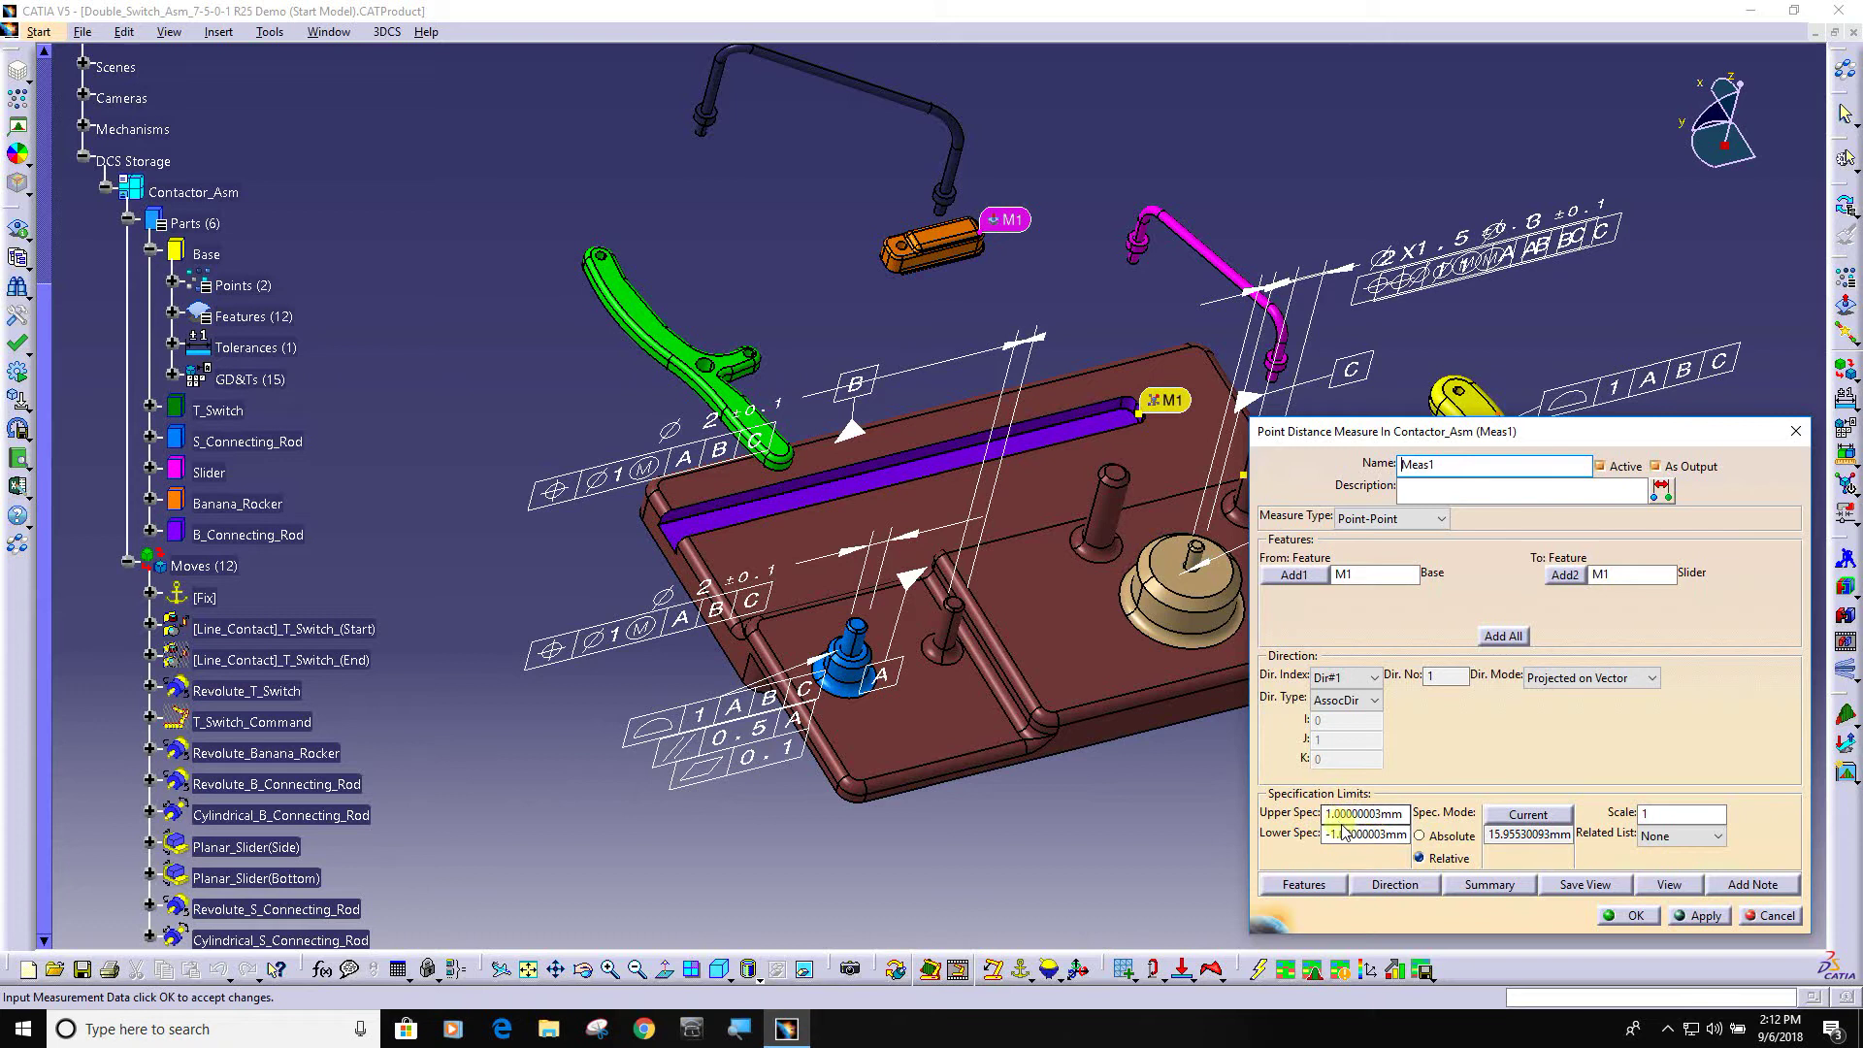
pyautogui.click(1634, 916)
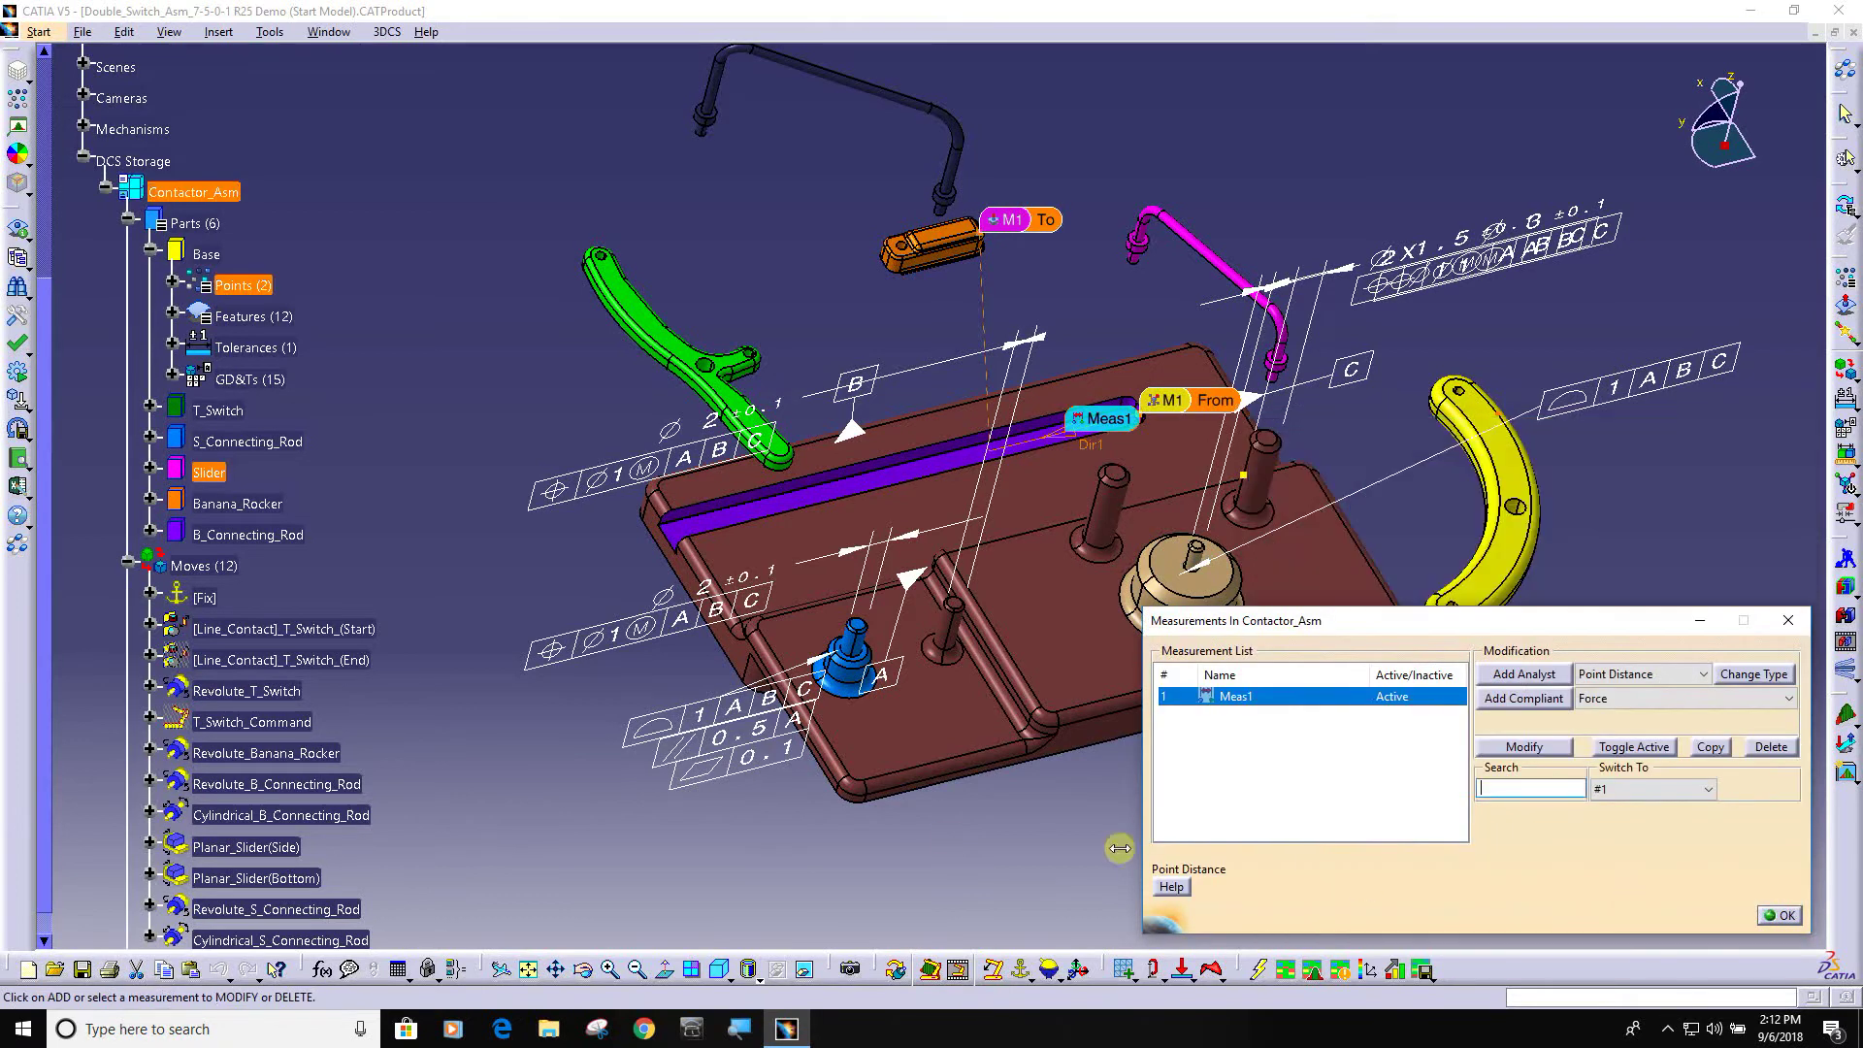
pyautogui.scroll(-3, 369, 691)
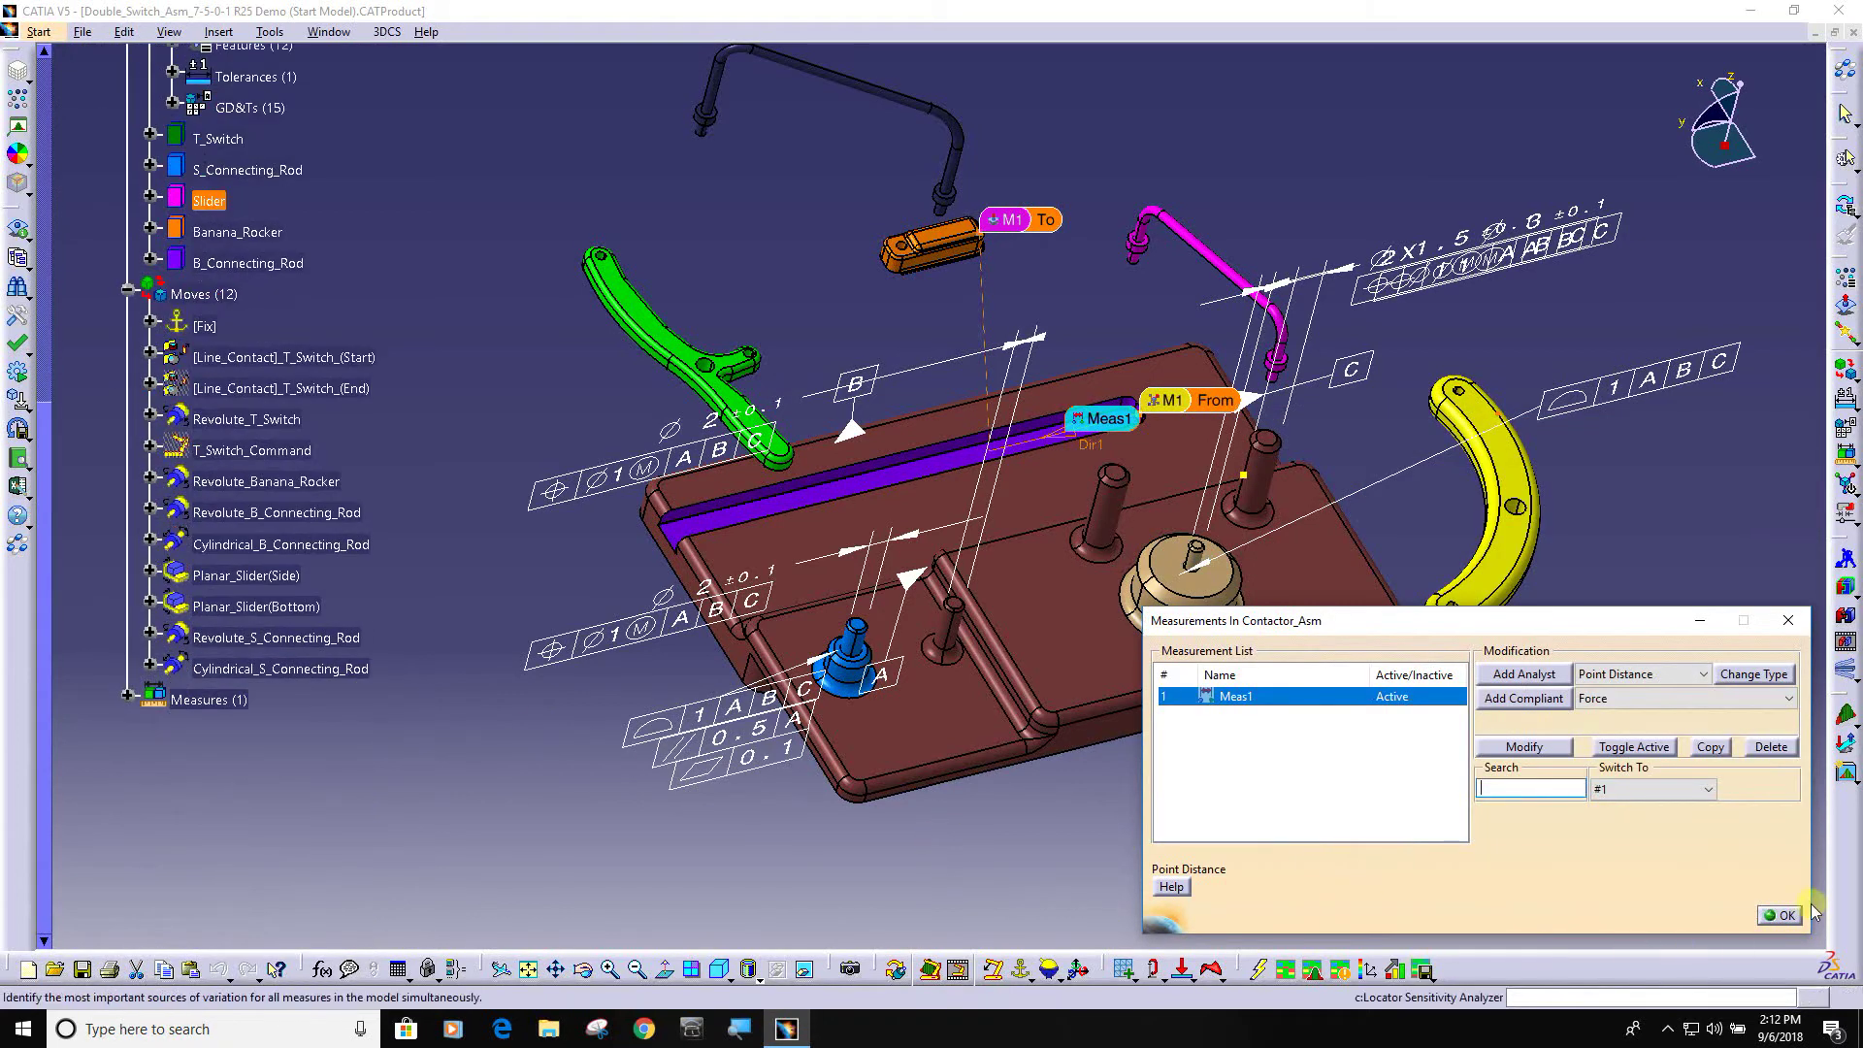
pyautogui.click(1781, 916)
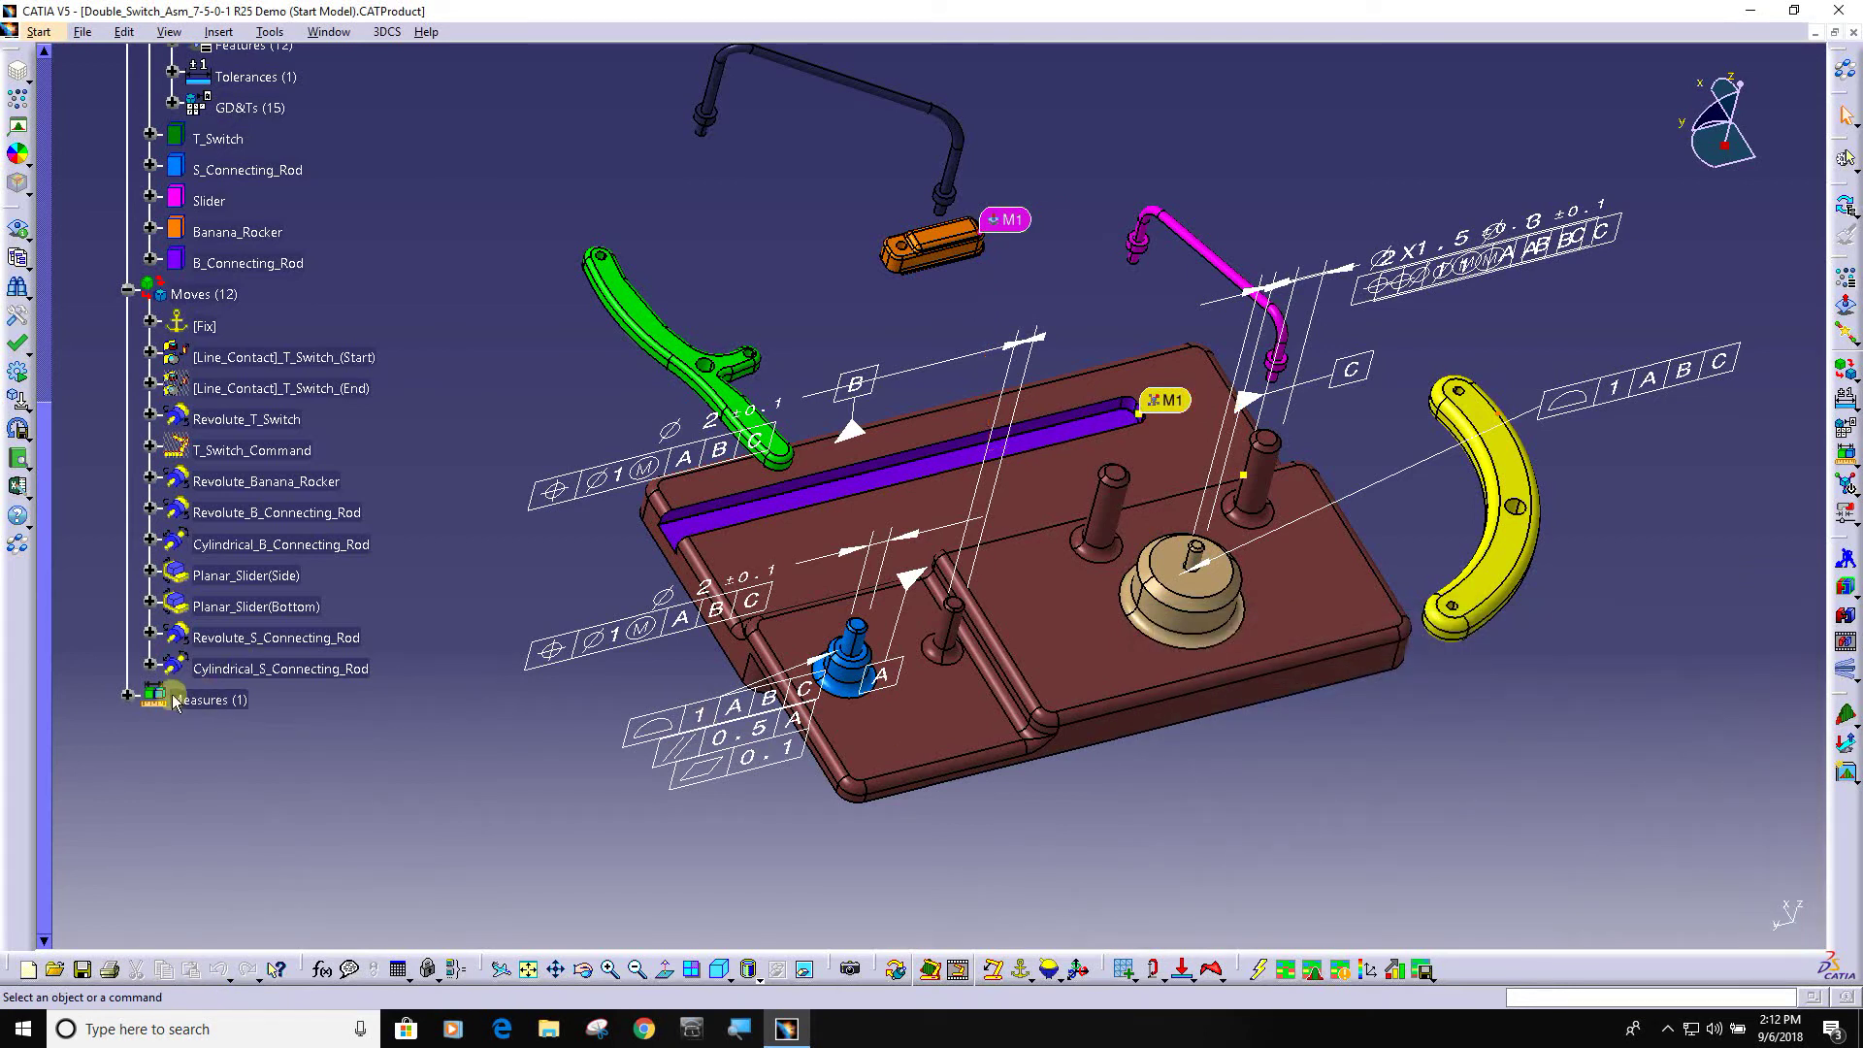
# Step: Build the assembly nominally and reopen Meas1, which reports a distance of 38.31996562 mm
pyautogui.click(128, 694)
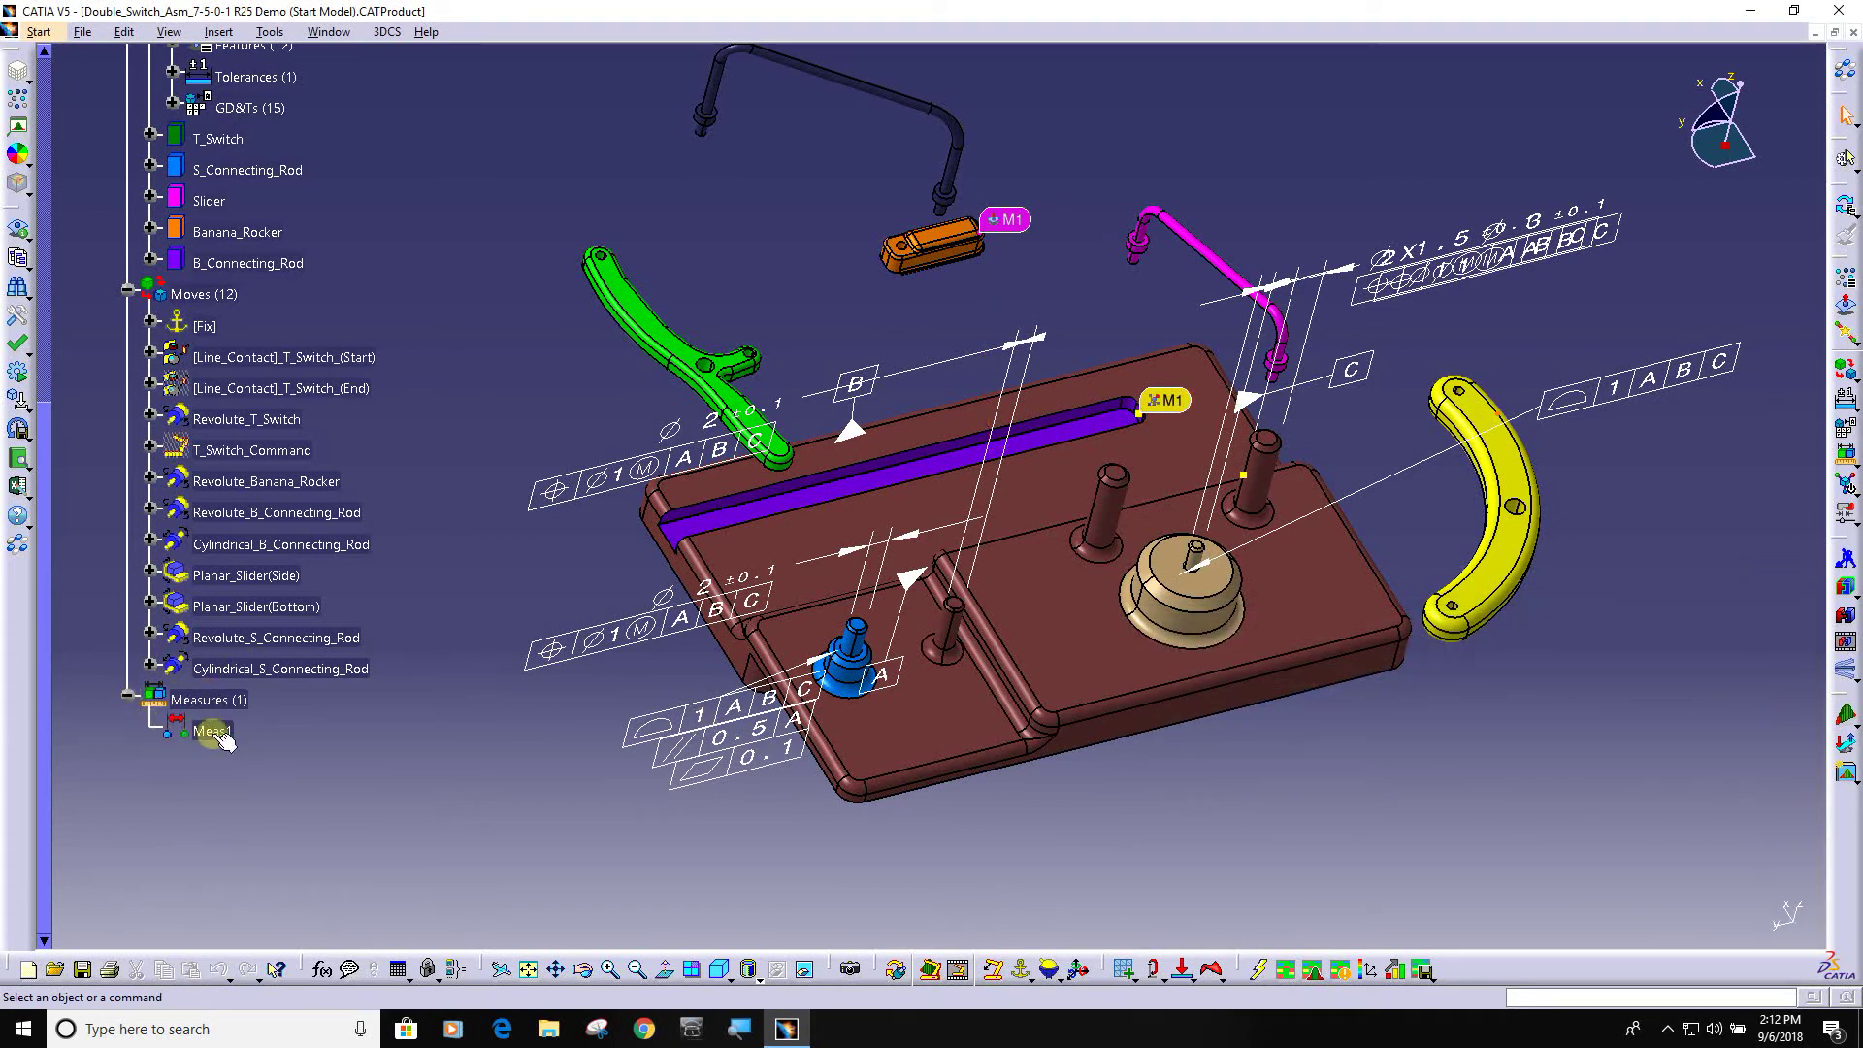
pyautogui.click(212, 732)
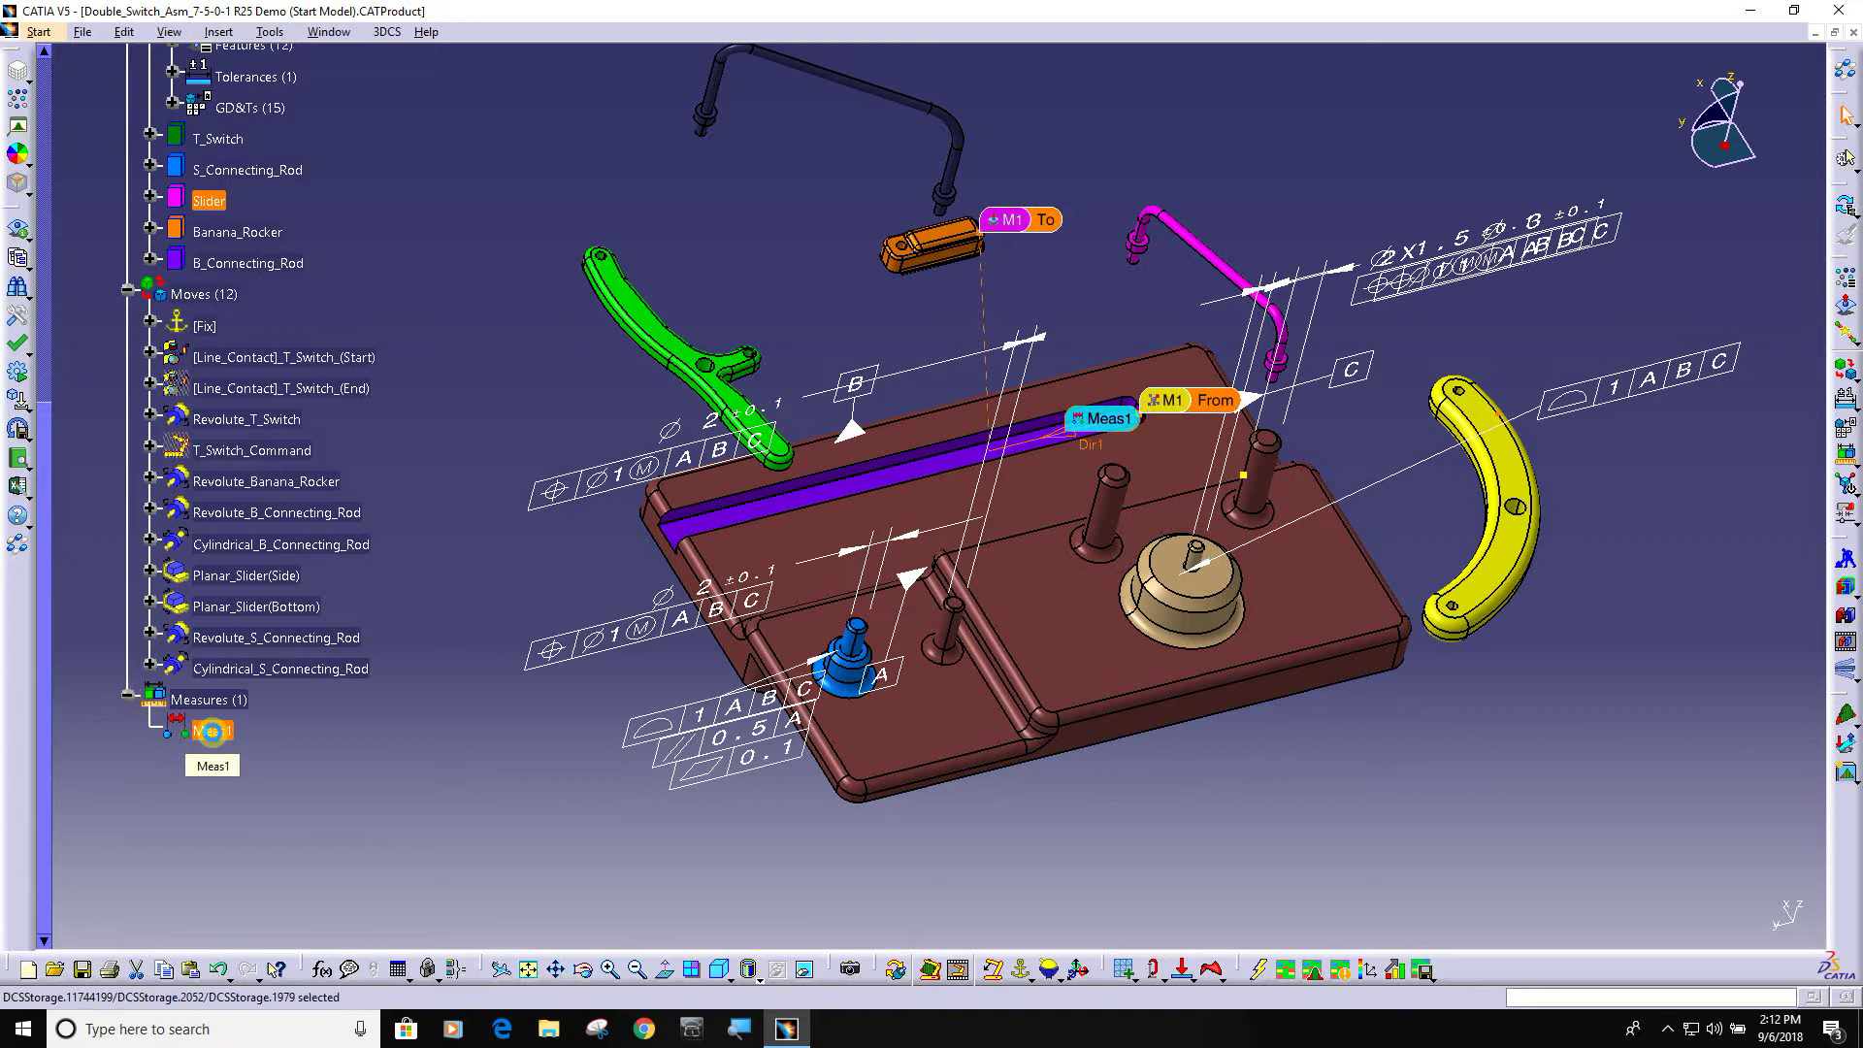
pyautogui.click(1848, 589)
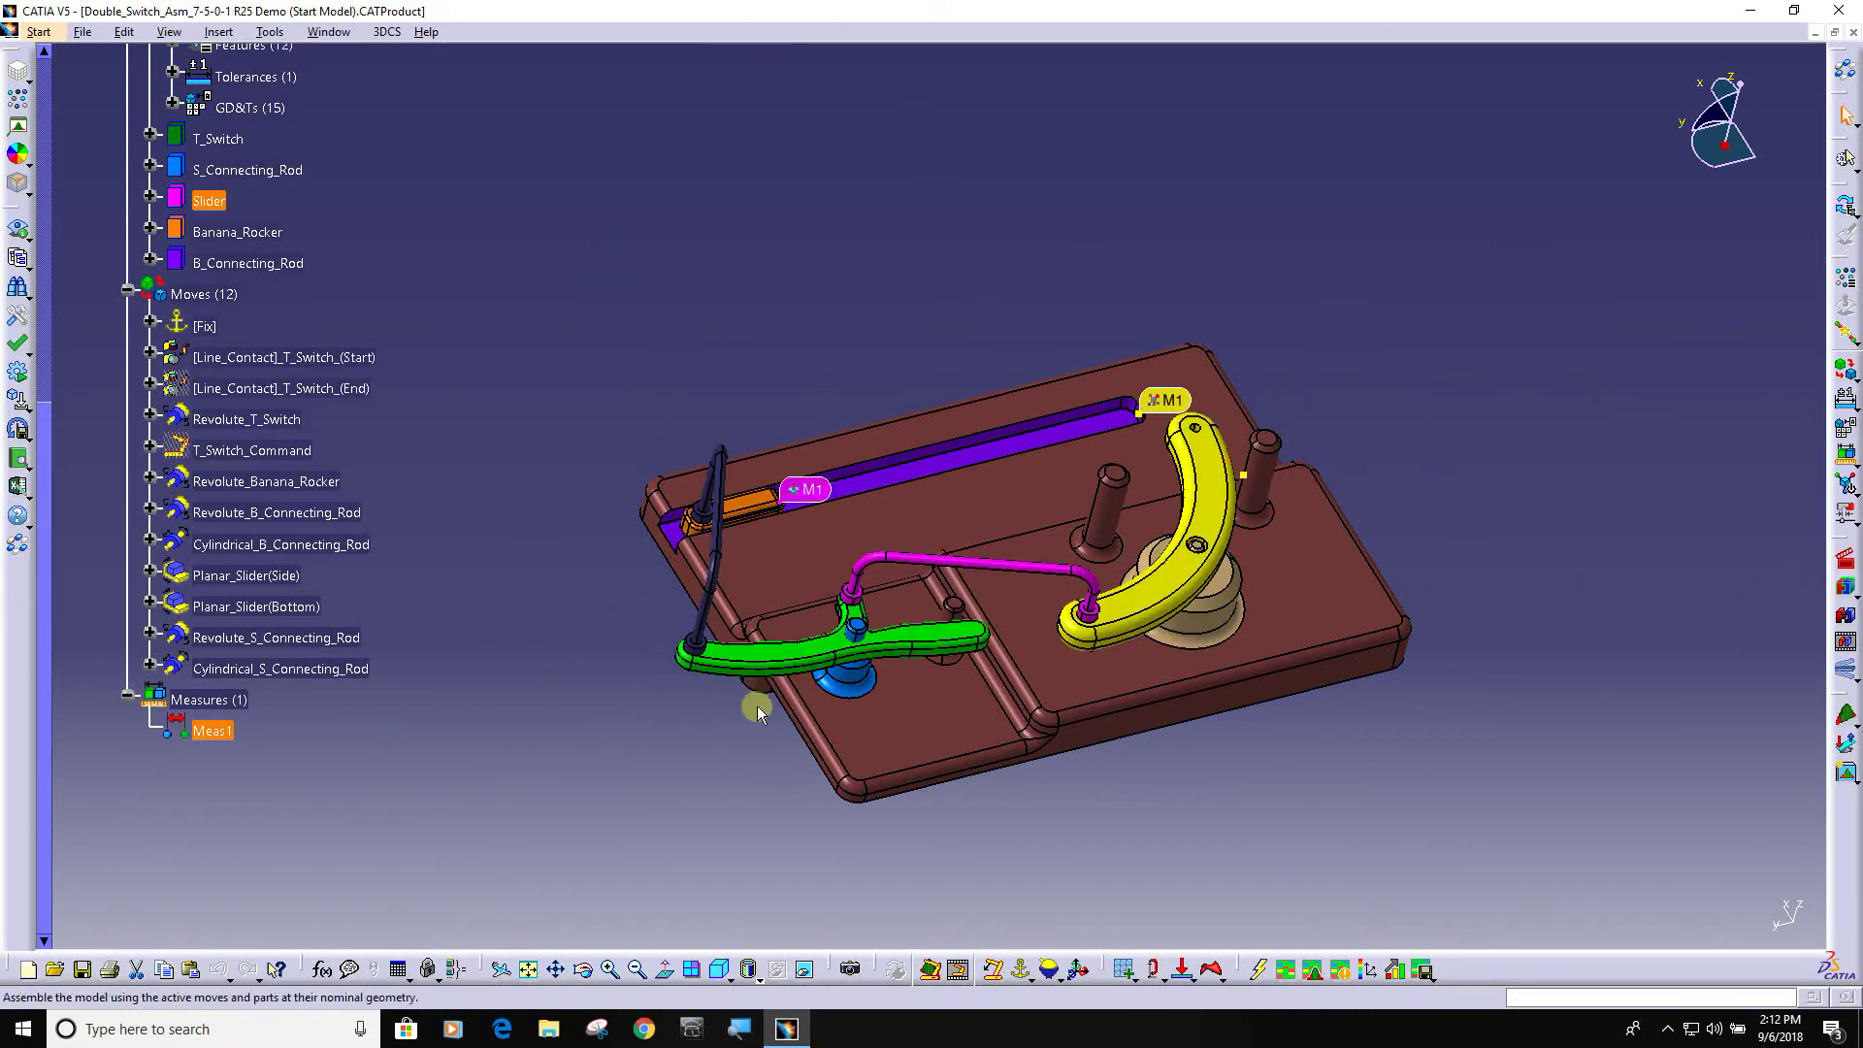
pyautogui.doubleClick(212, 732)
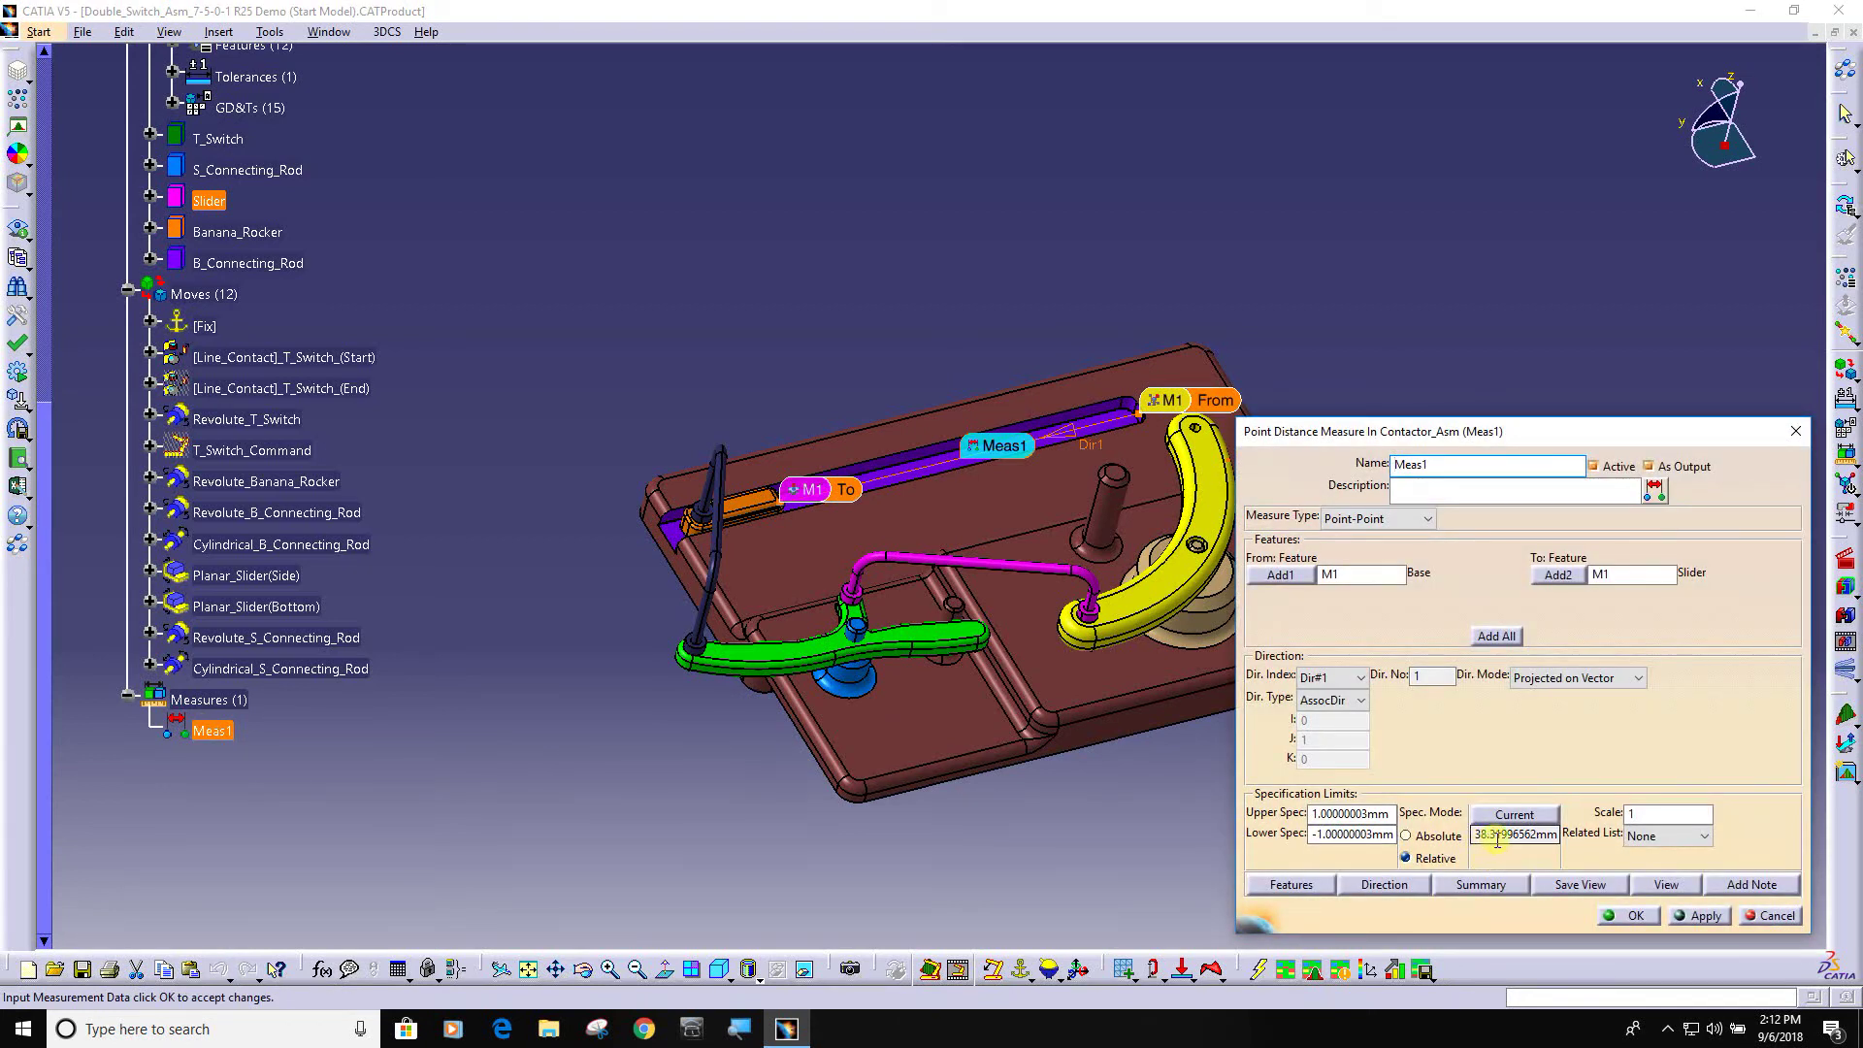
pyautogui.moveTo(1524, 431); pyautogui.dragTo(1503, 114)
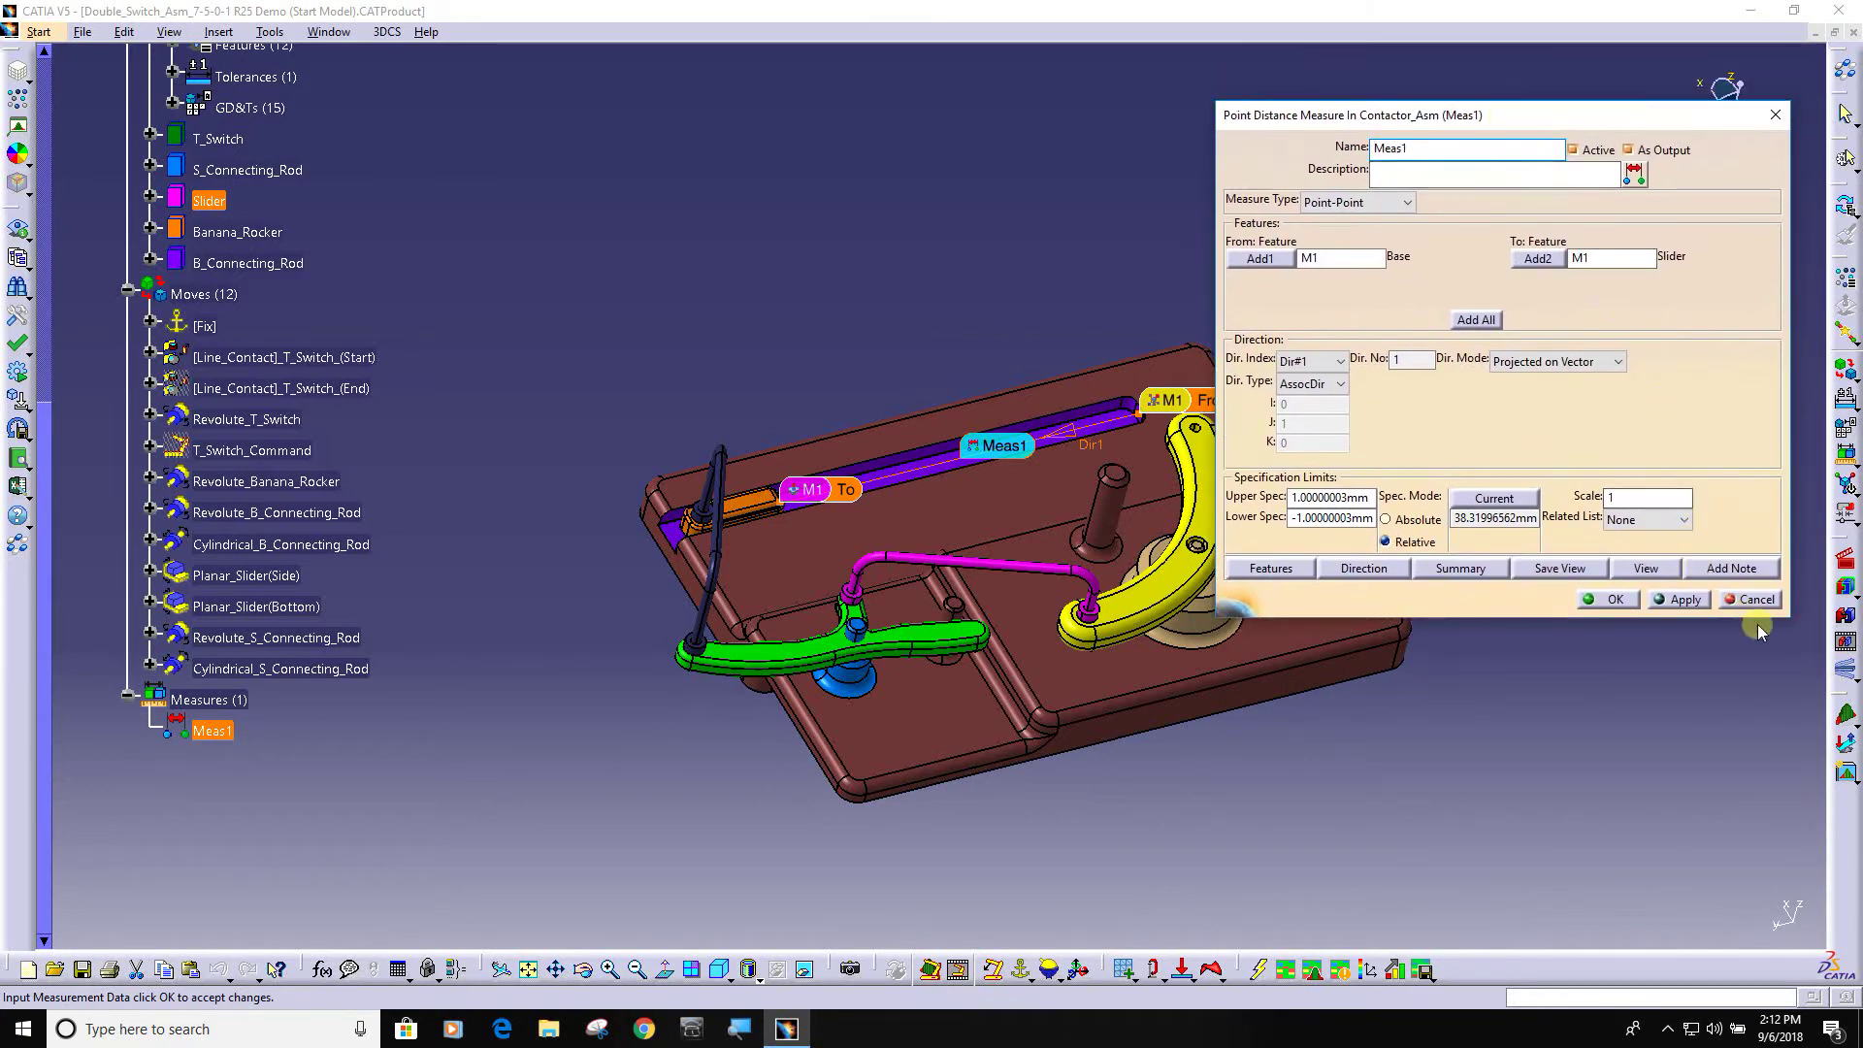
# Step: Run deviated builds, stop at run 23, and refresh Meas1's current distance to 38.92727287 mm
pyautogui.click(1849, 650)
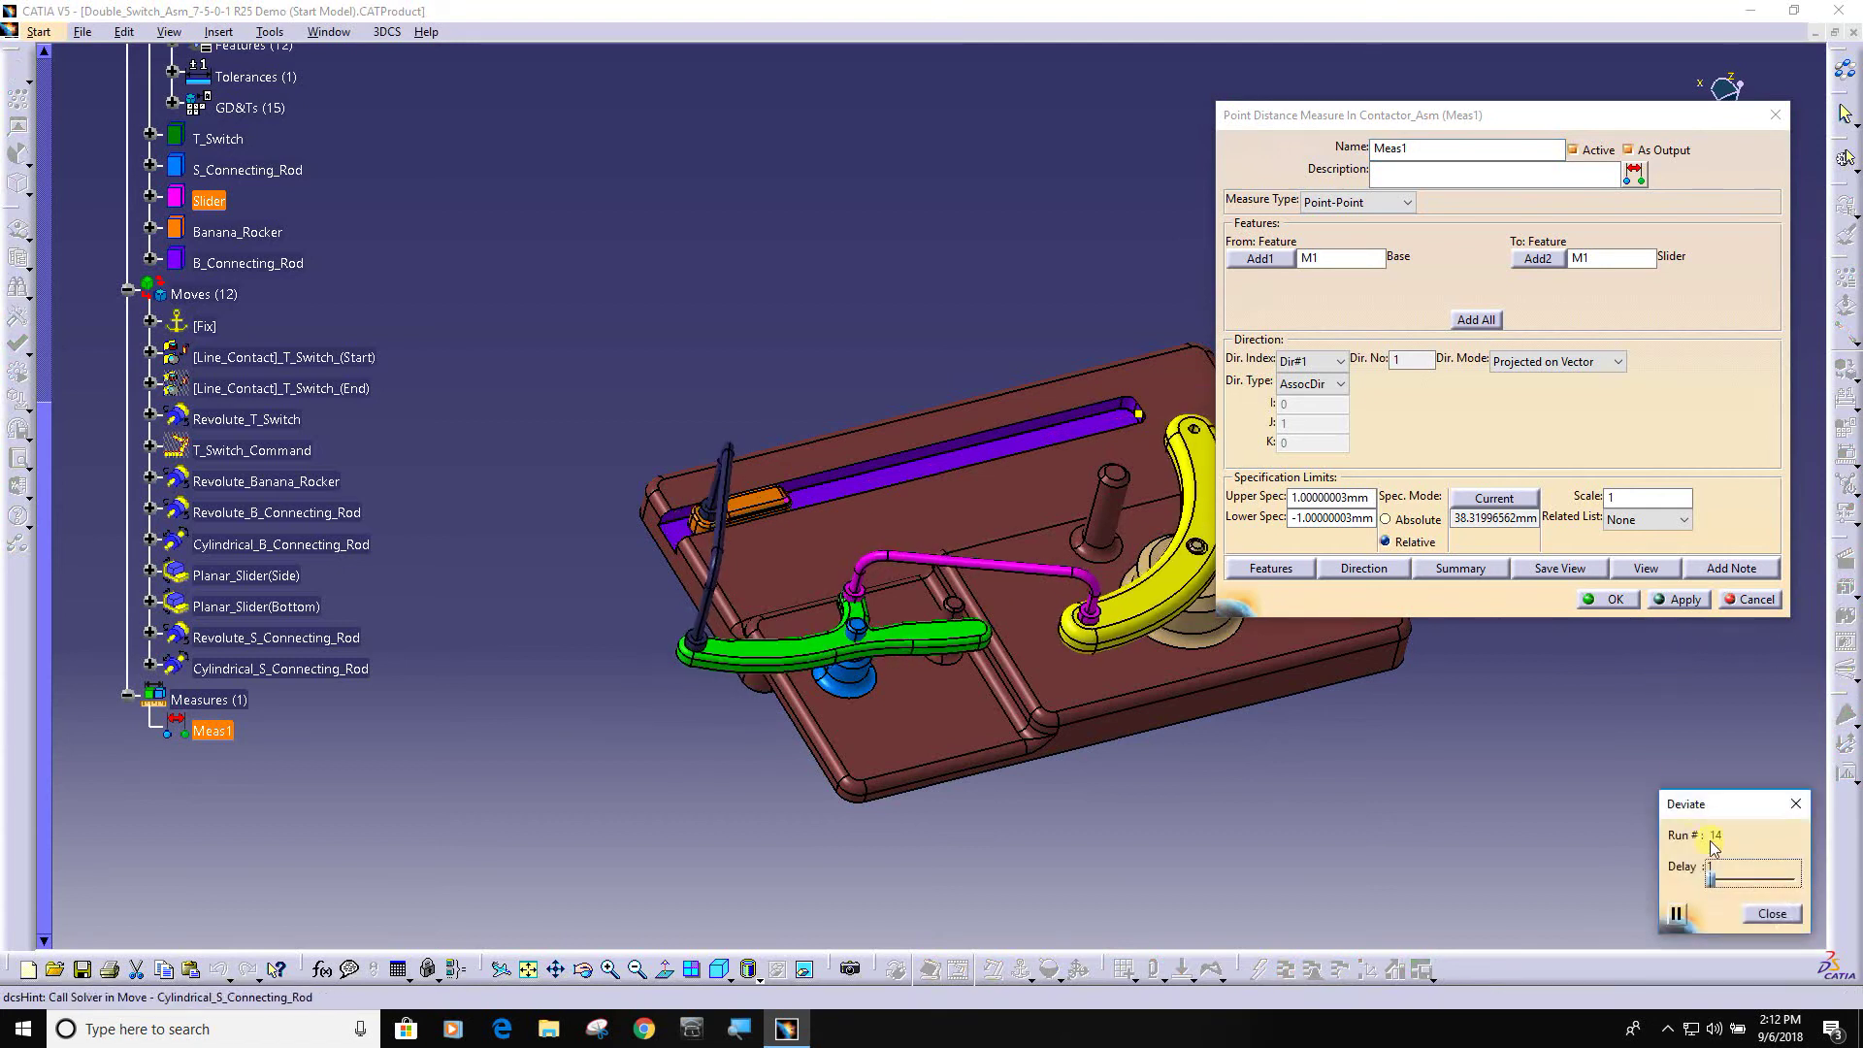
pyautogui.click(1678, 914)
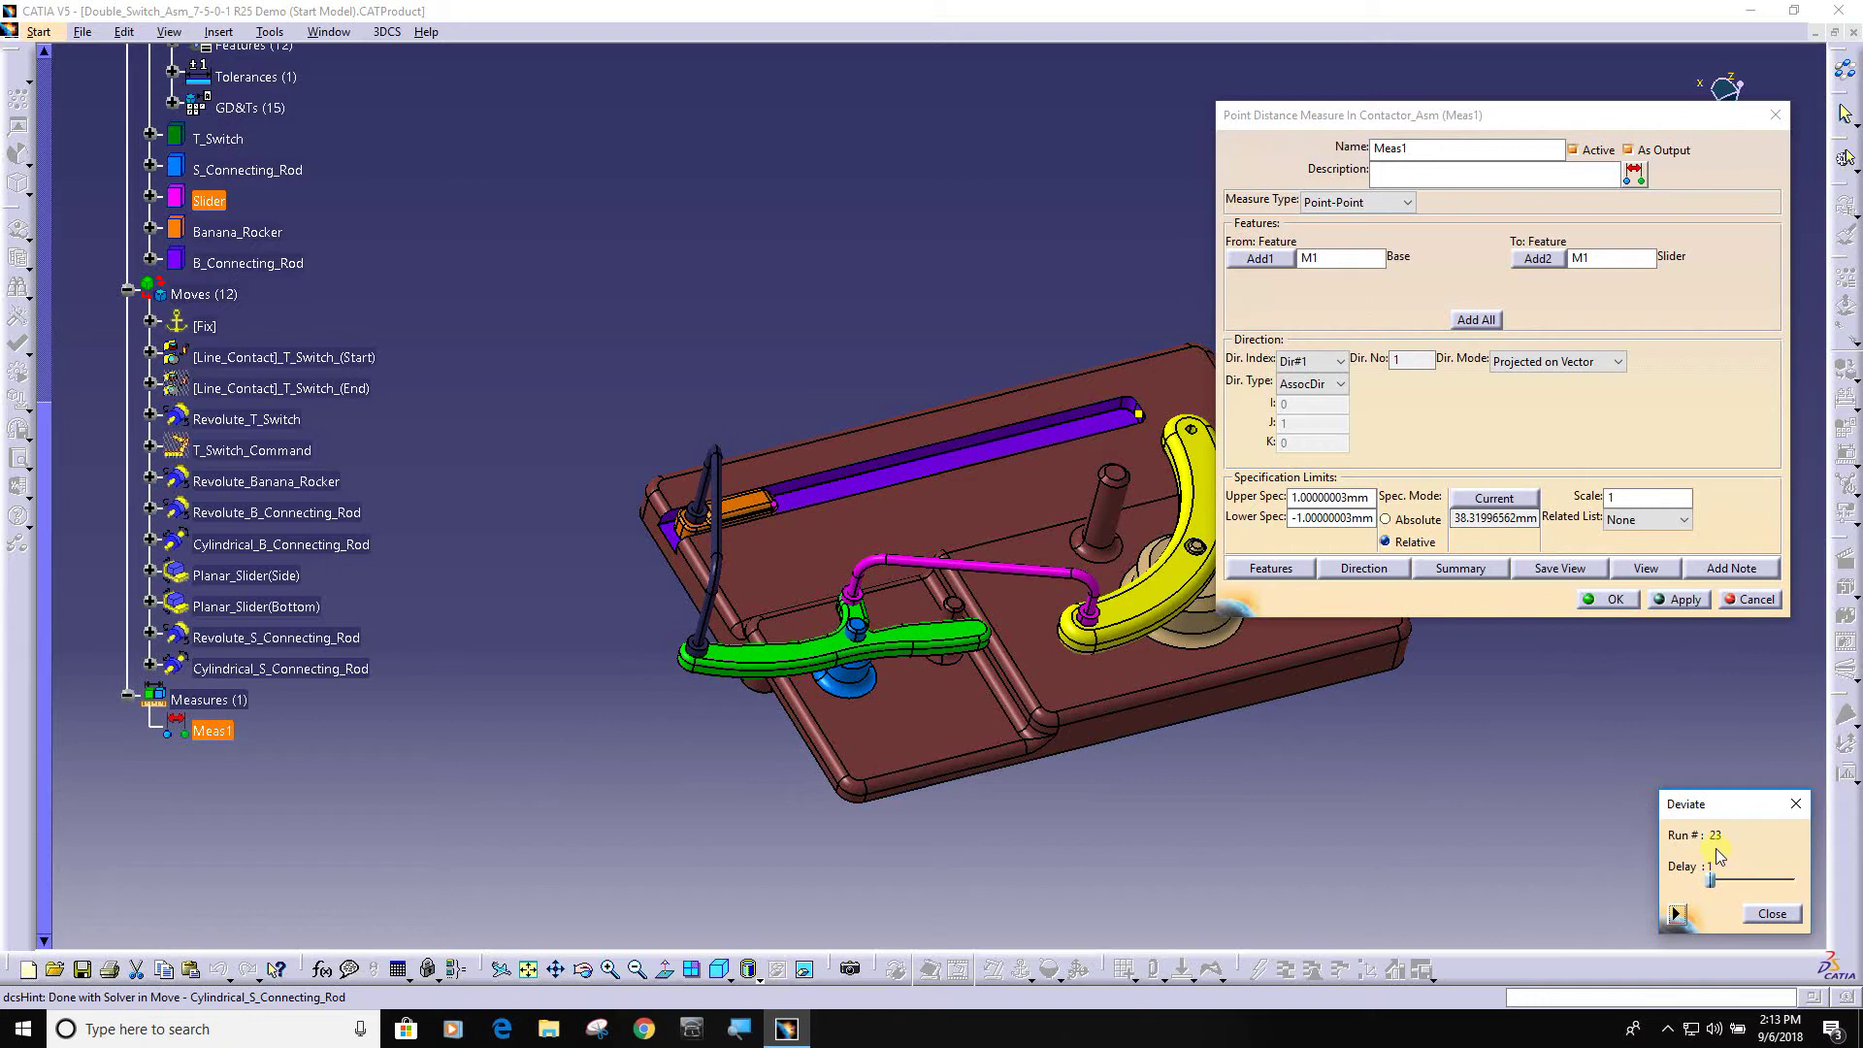
pyautogui.click(1495, 498)
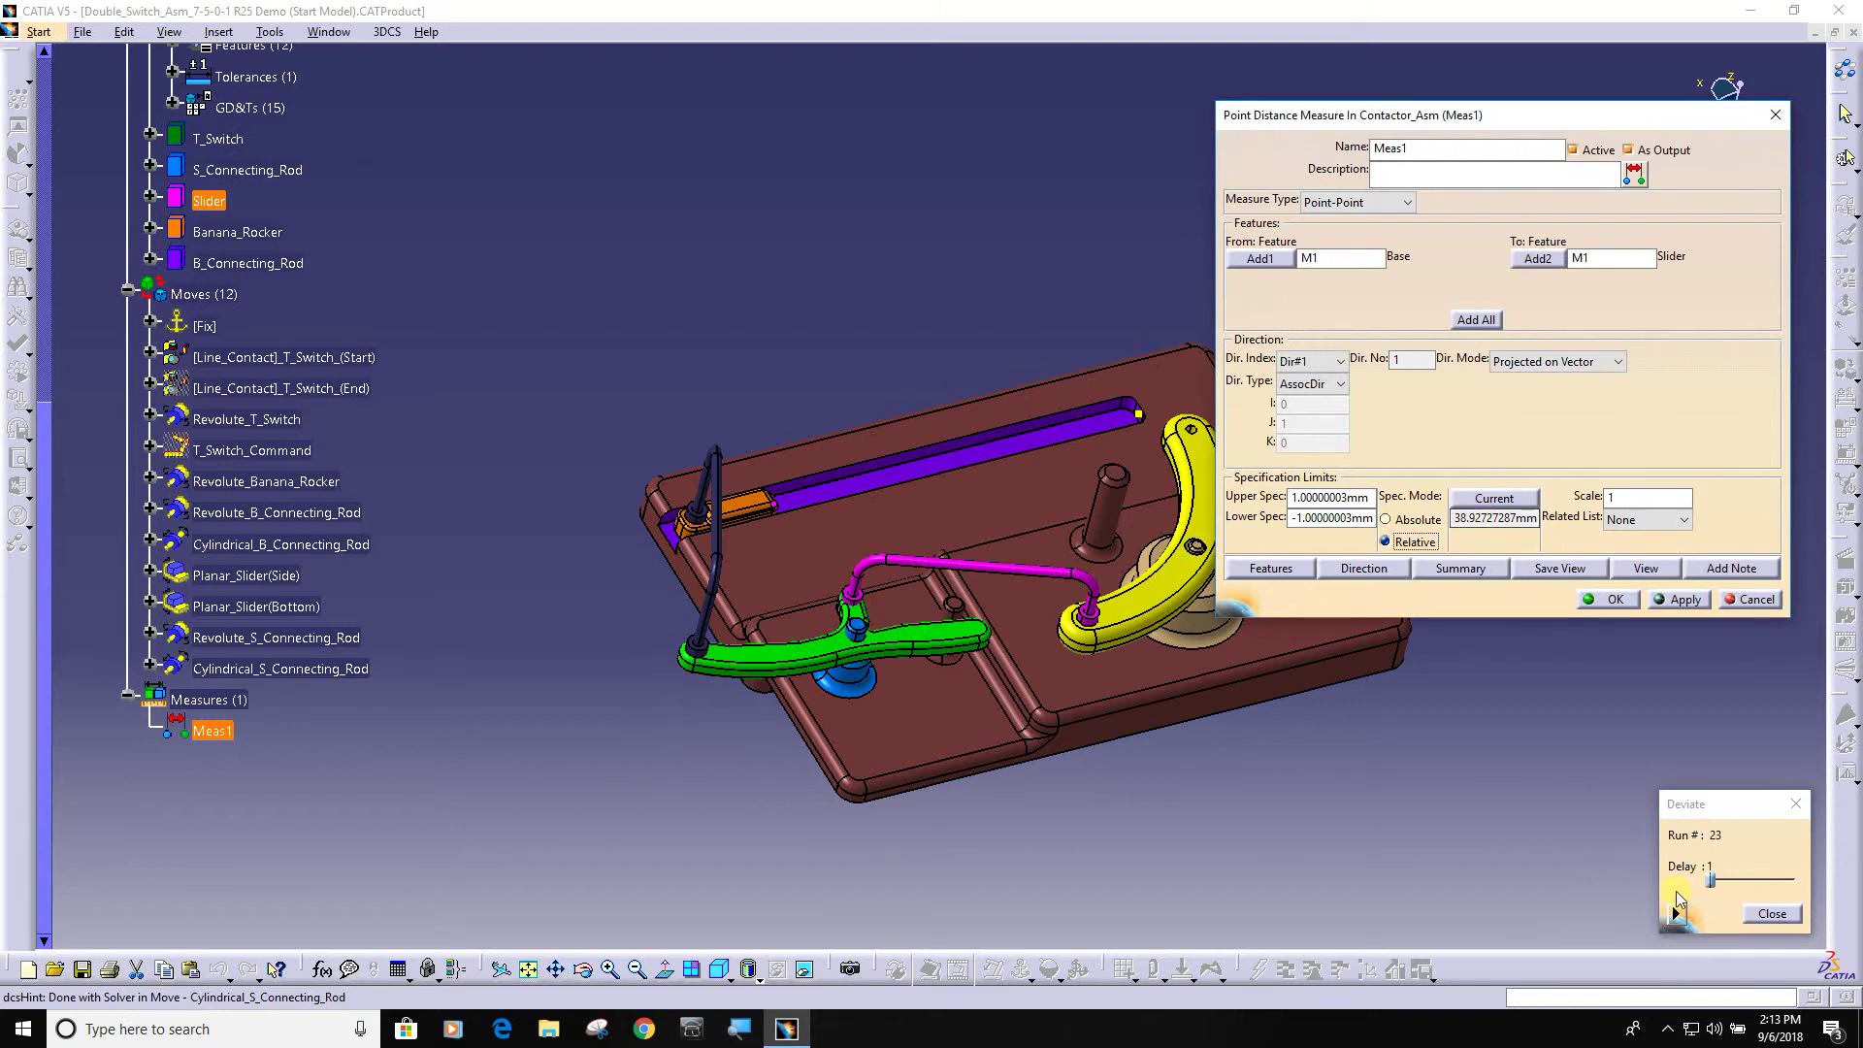
pyautogui.click(1768, 914)
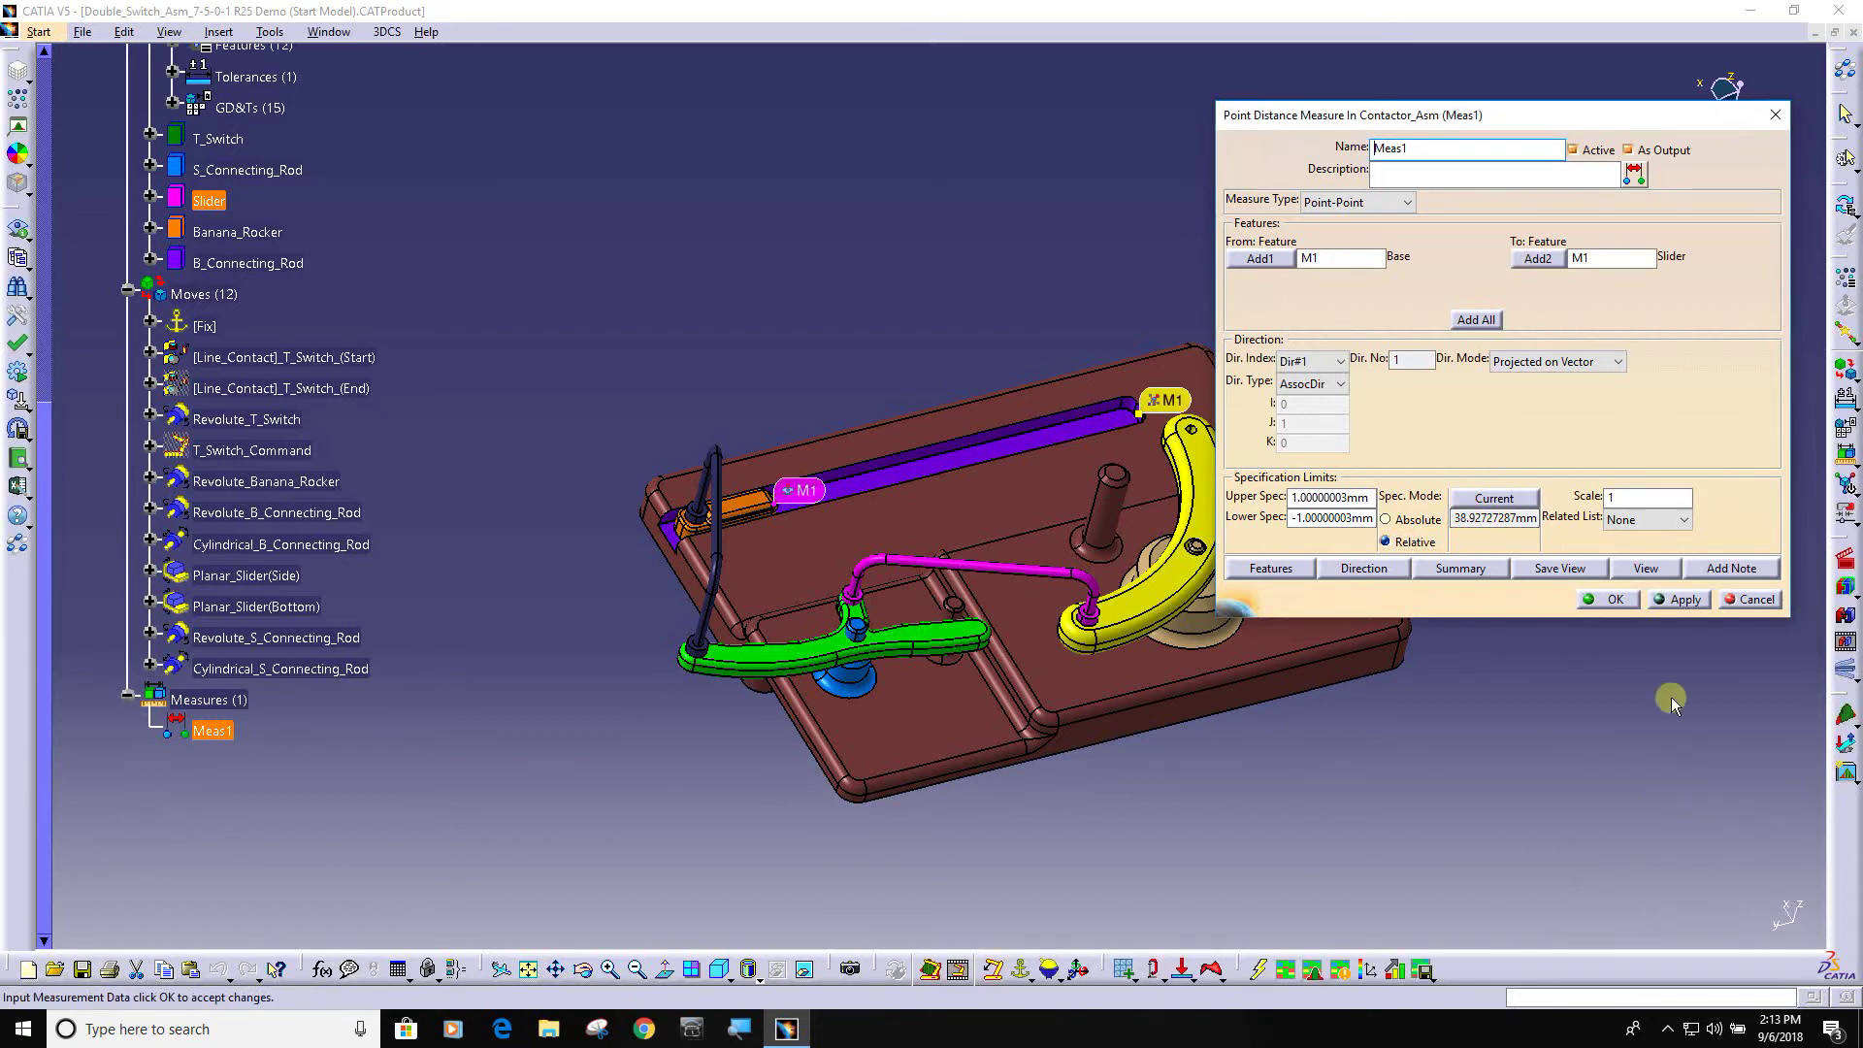
# Step: Close the Meas1 settings and return the parts to their original exploded positions
pyautogui.click(1613, 599)
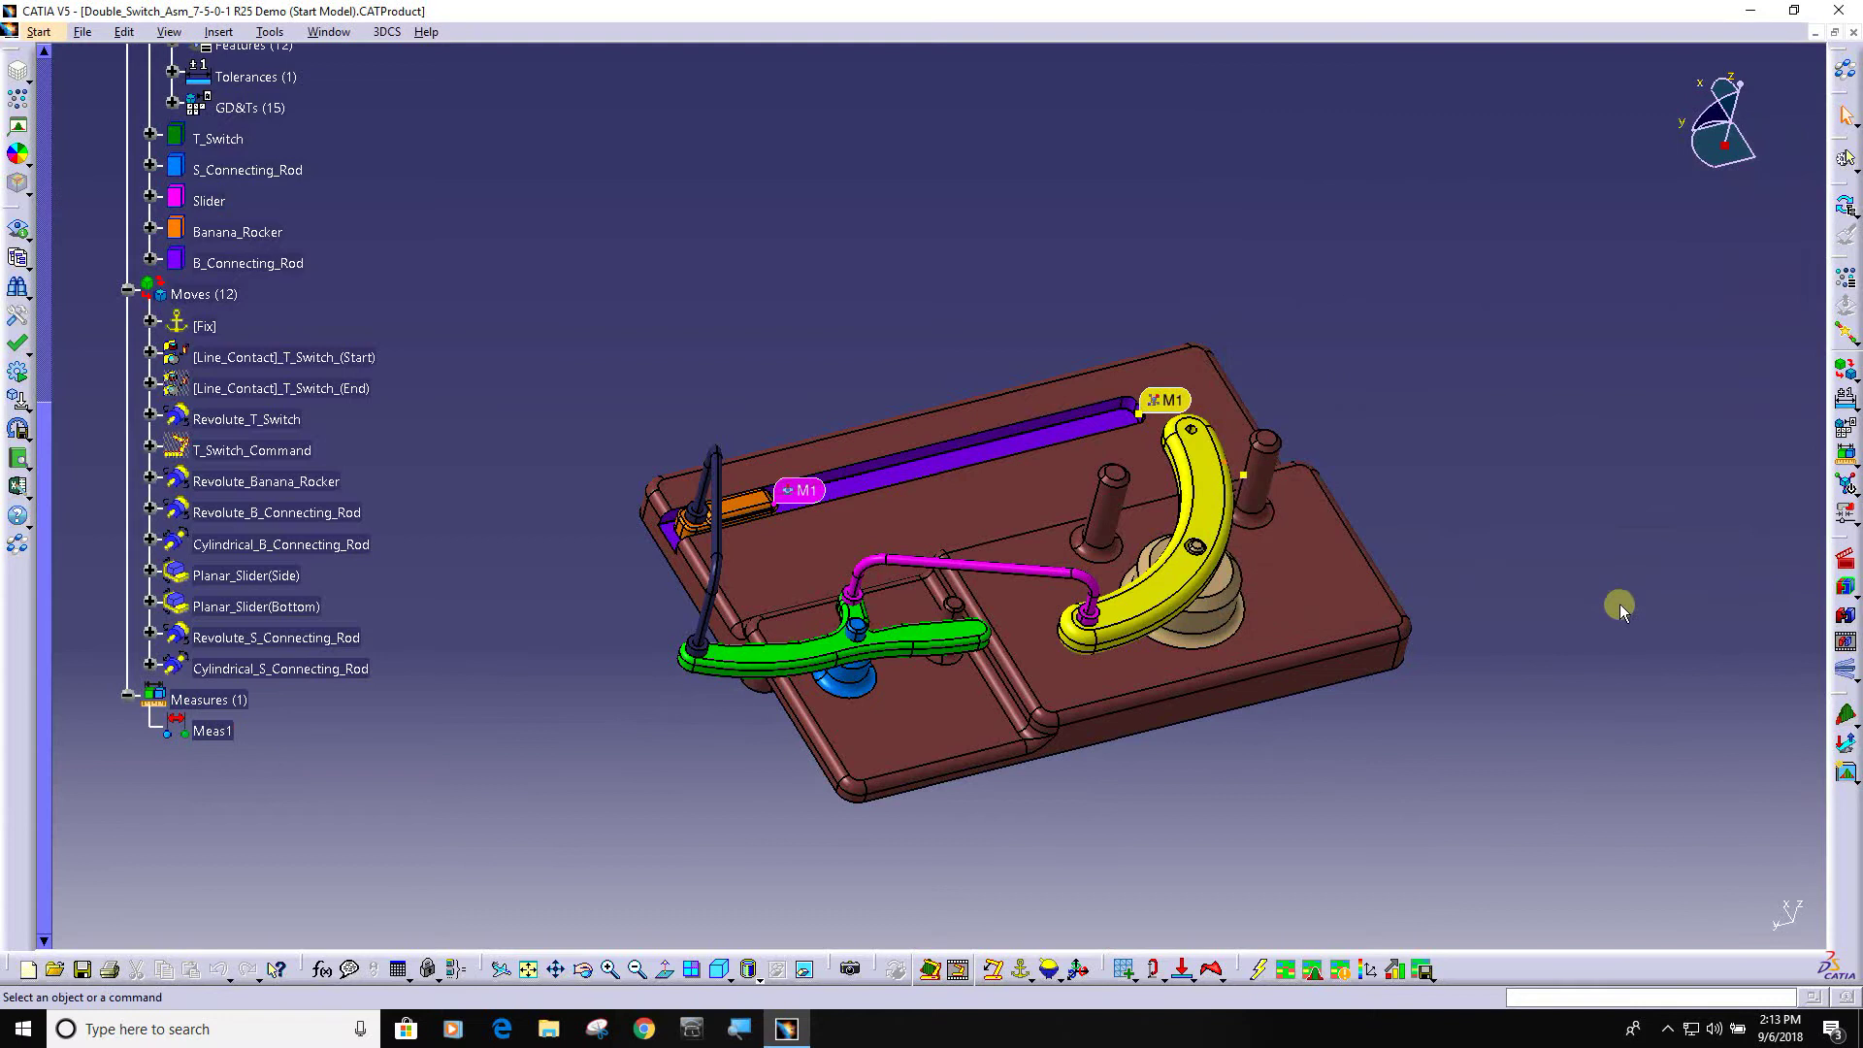
pyautogui.click(1847, 617)
pyautogui.moveTo(1290, 669)
pyautogui.mouseDown(button='middle')
pyautogui.moveTo(1240, 648)
pyautogui.moveTo(1252, 630)
pyautogui.moveTo(1271, 691)
pyautogui.mouseUp(button='middle')
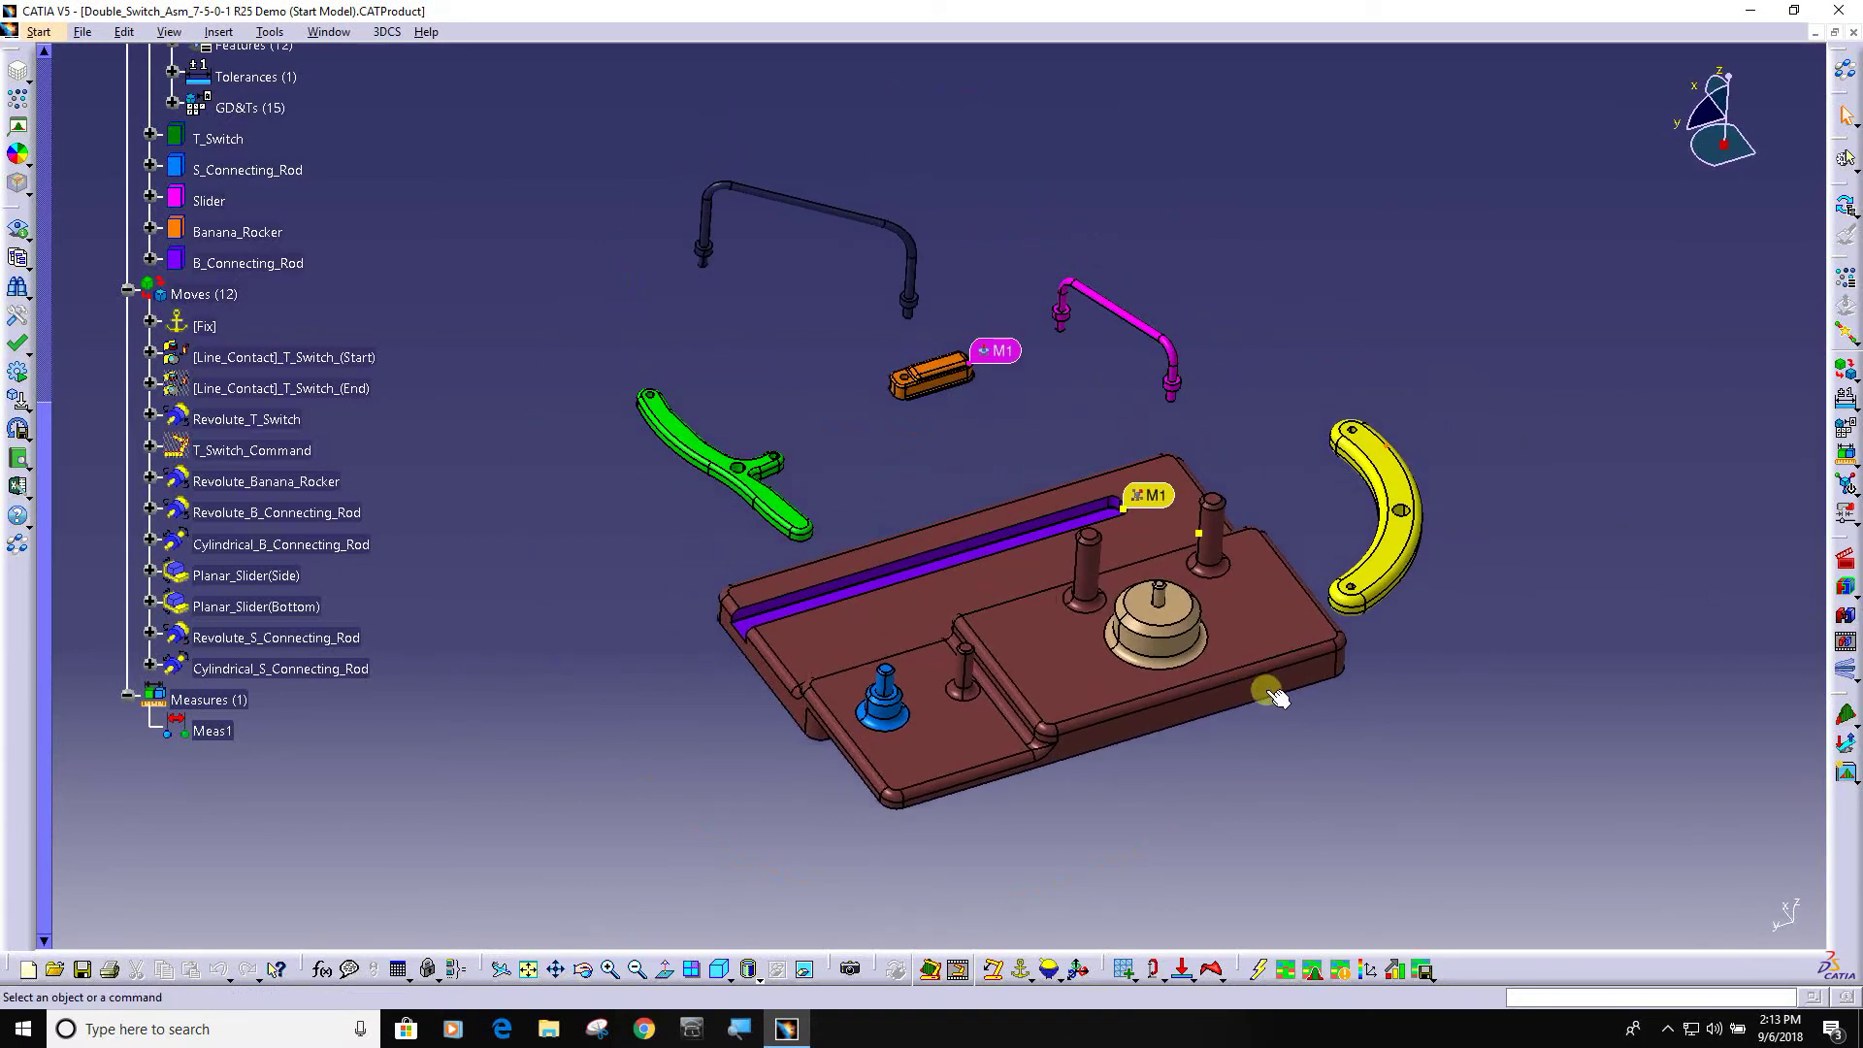
pyautogui.moveTo(999, 627); pyautogui.dragTo(1076, 635, button='middle')
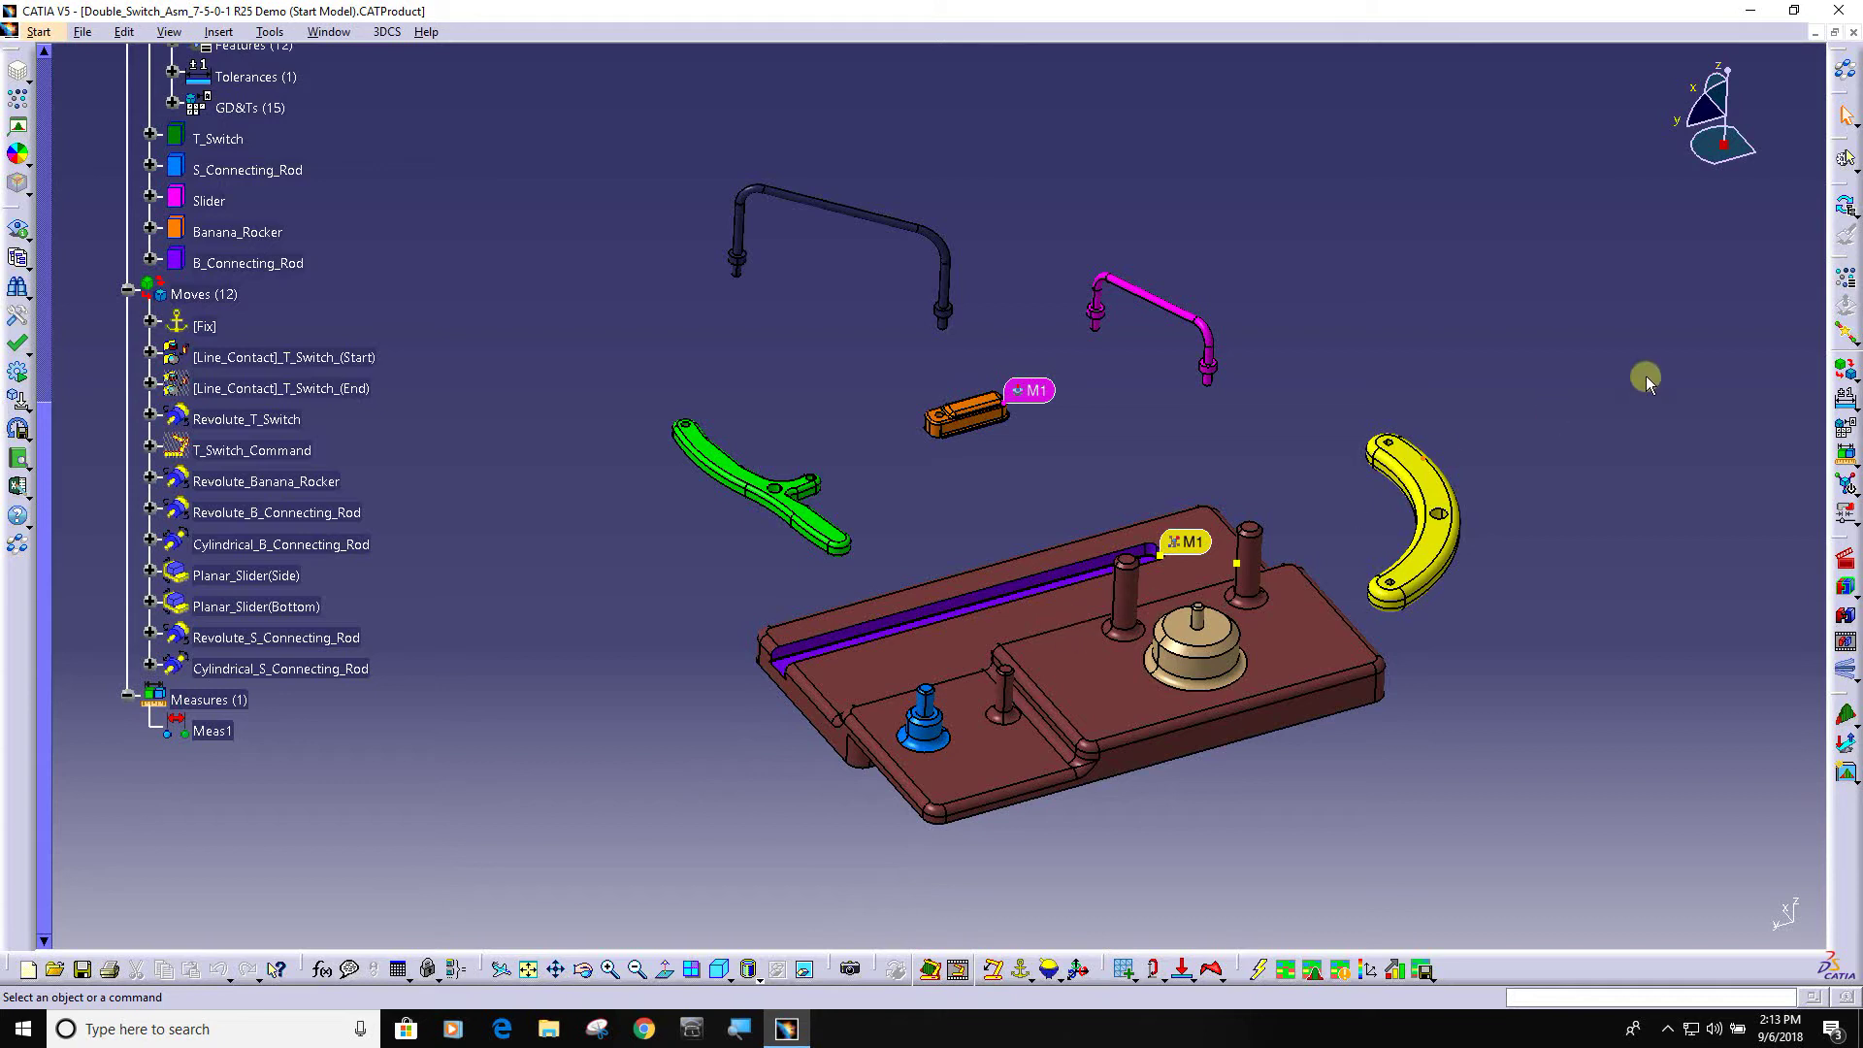
# Step: Run Update Model and Update GD&T so the GD&T callouts and M1 labels reappear
pyautogui.click(1851, 211)
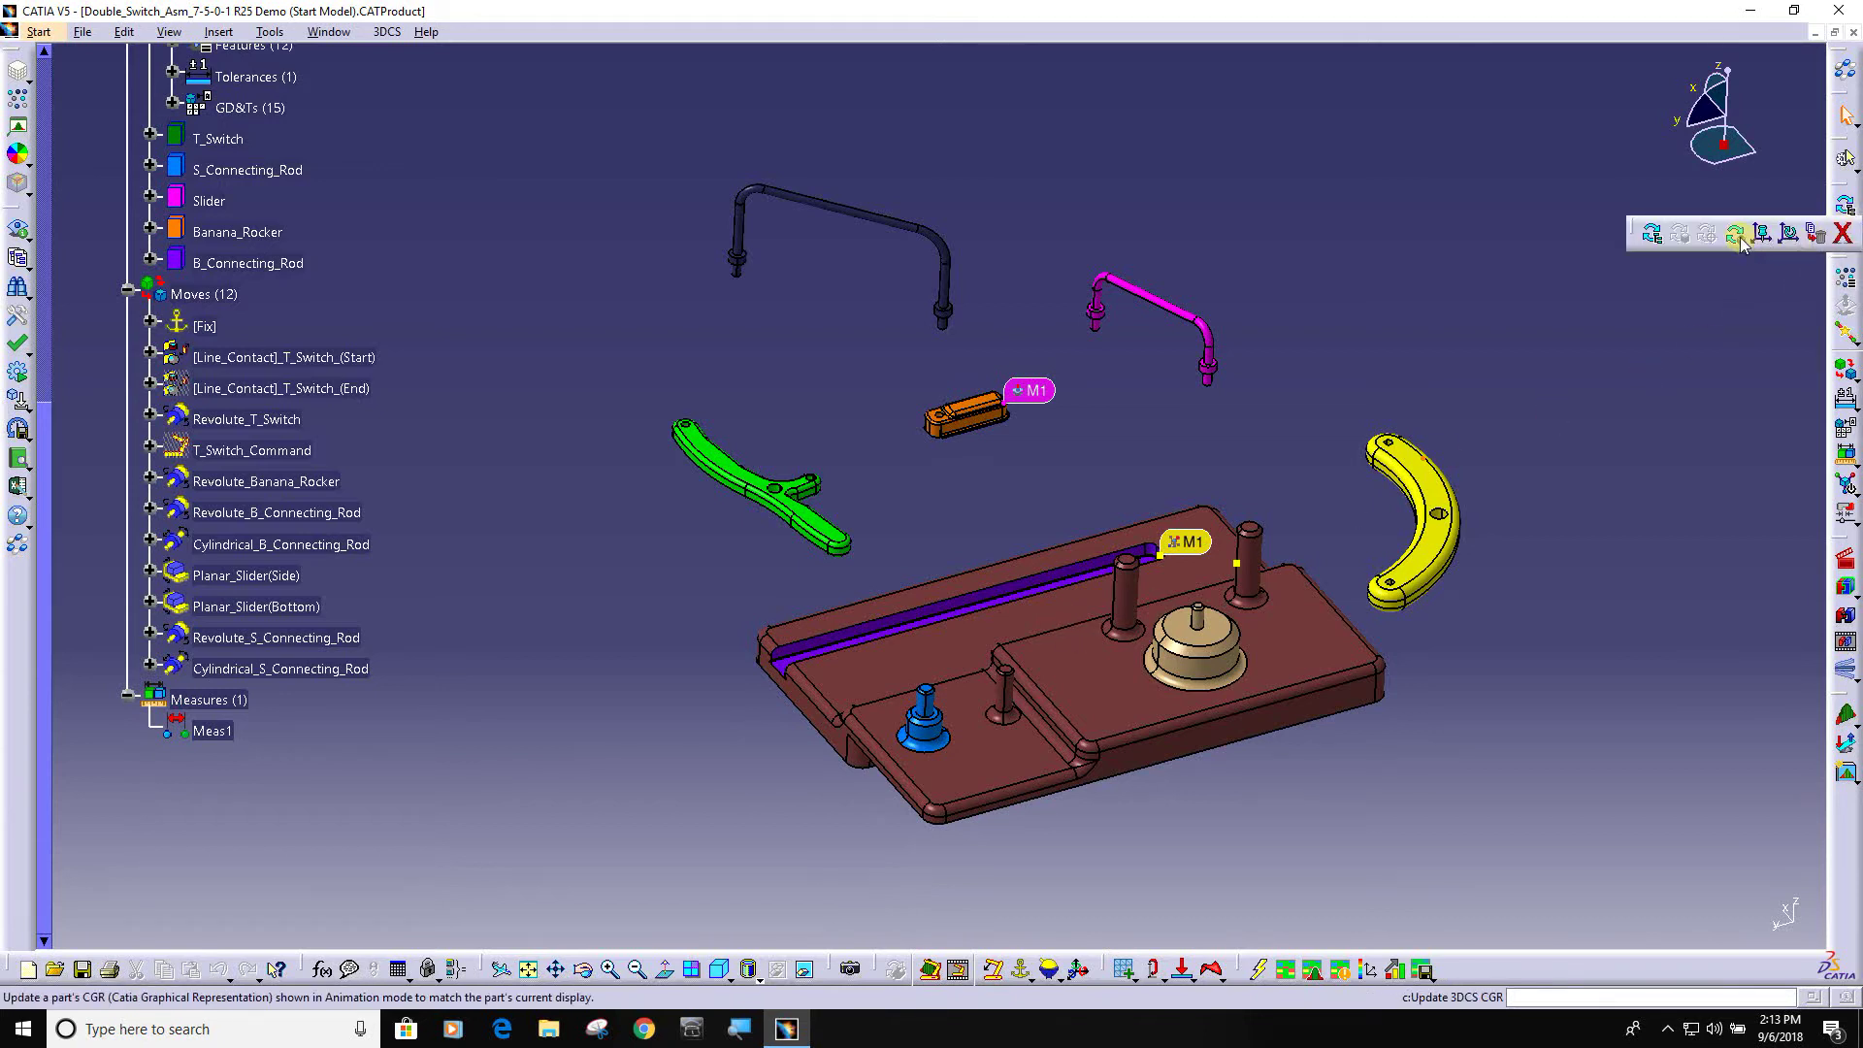
pyautogui.click(1849, 561)
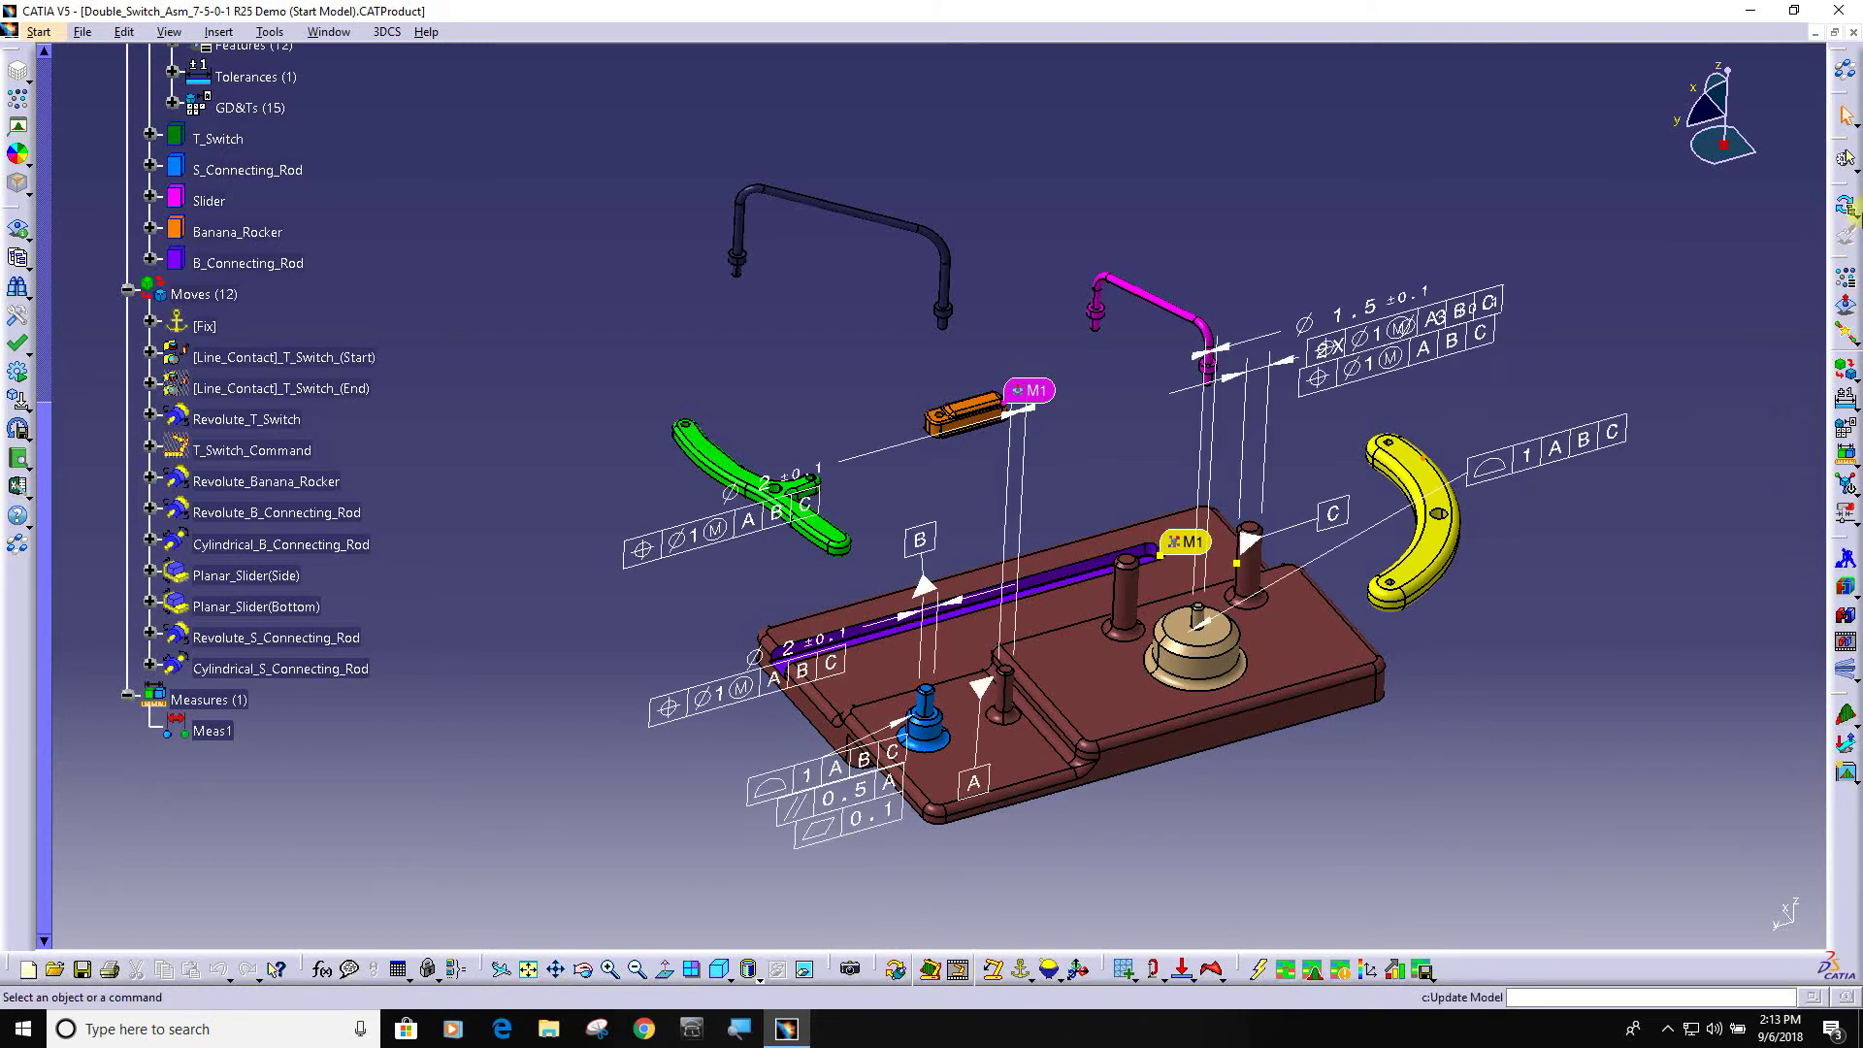
pyautogui.click(1848, 207)
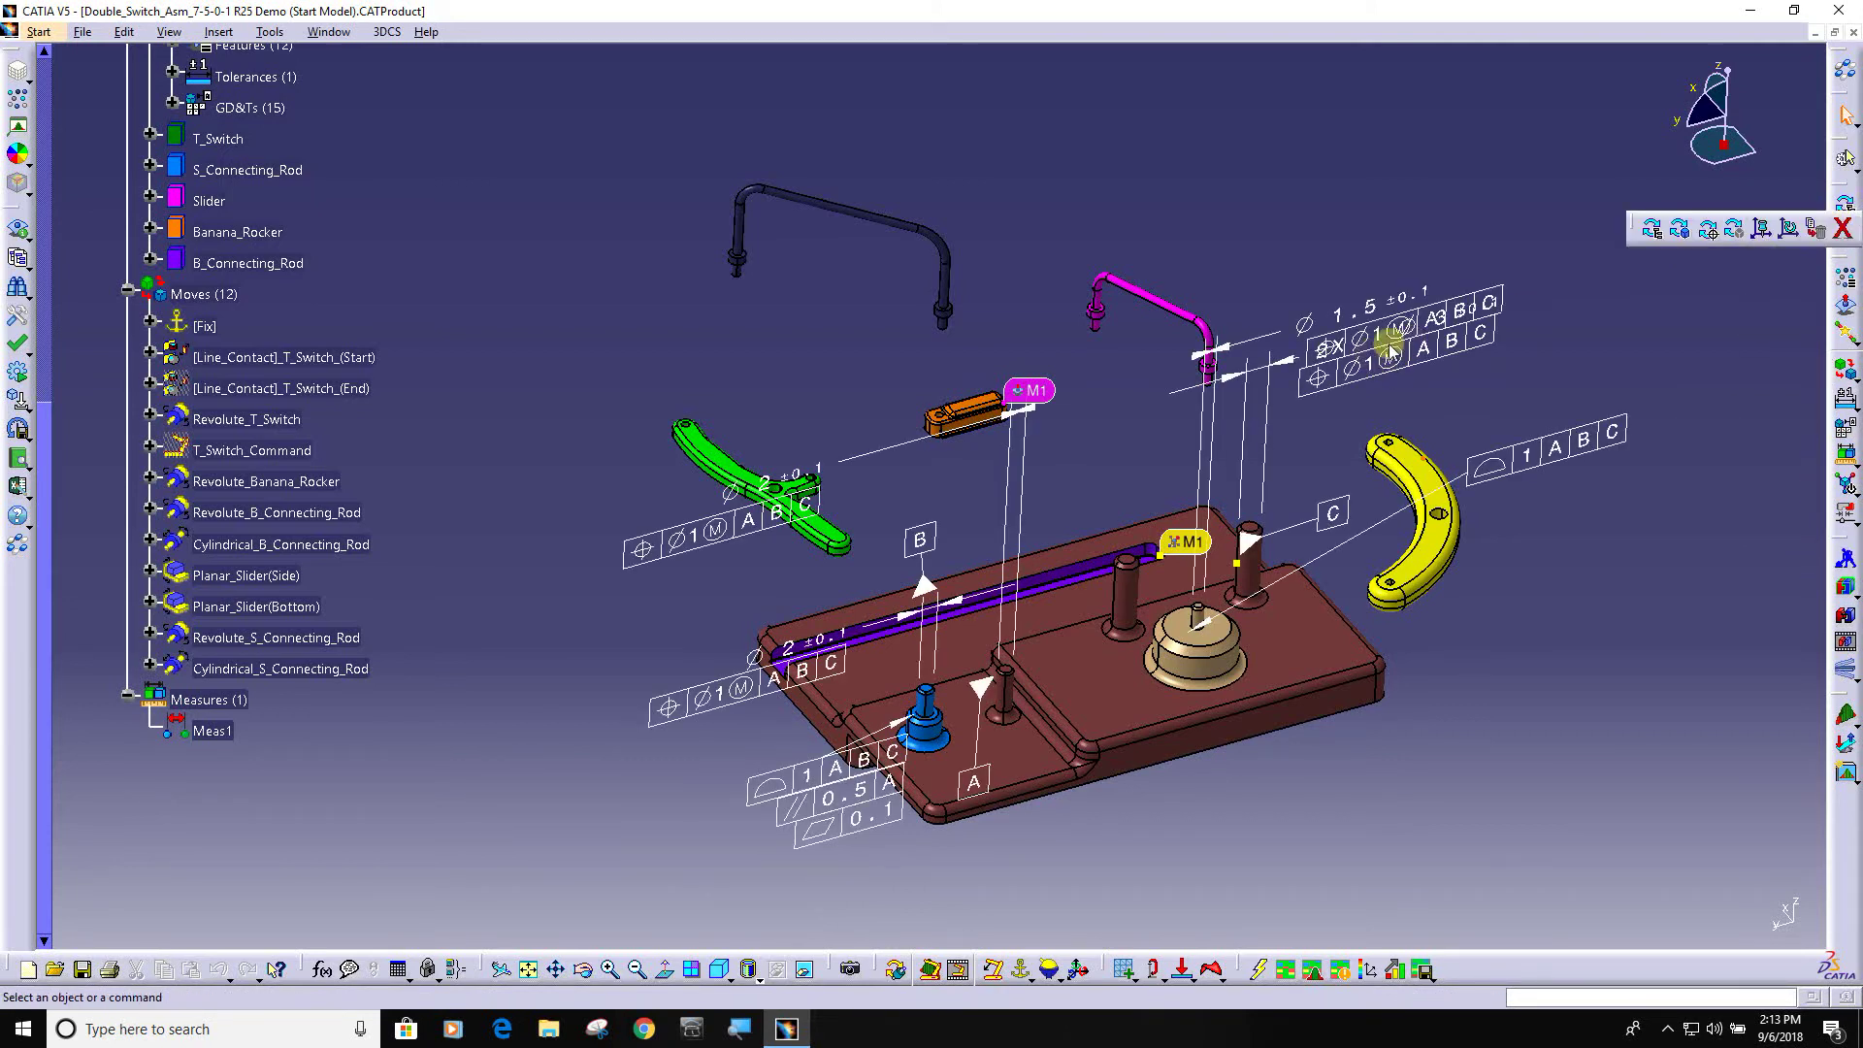
pyautogui.click(1707, 233)
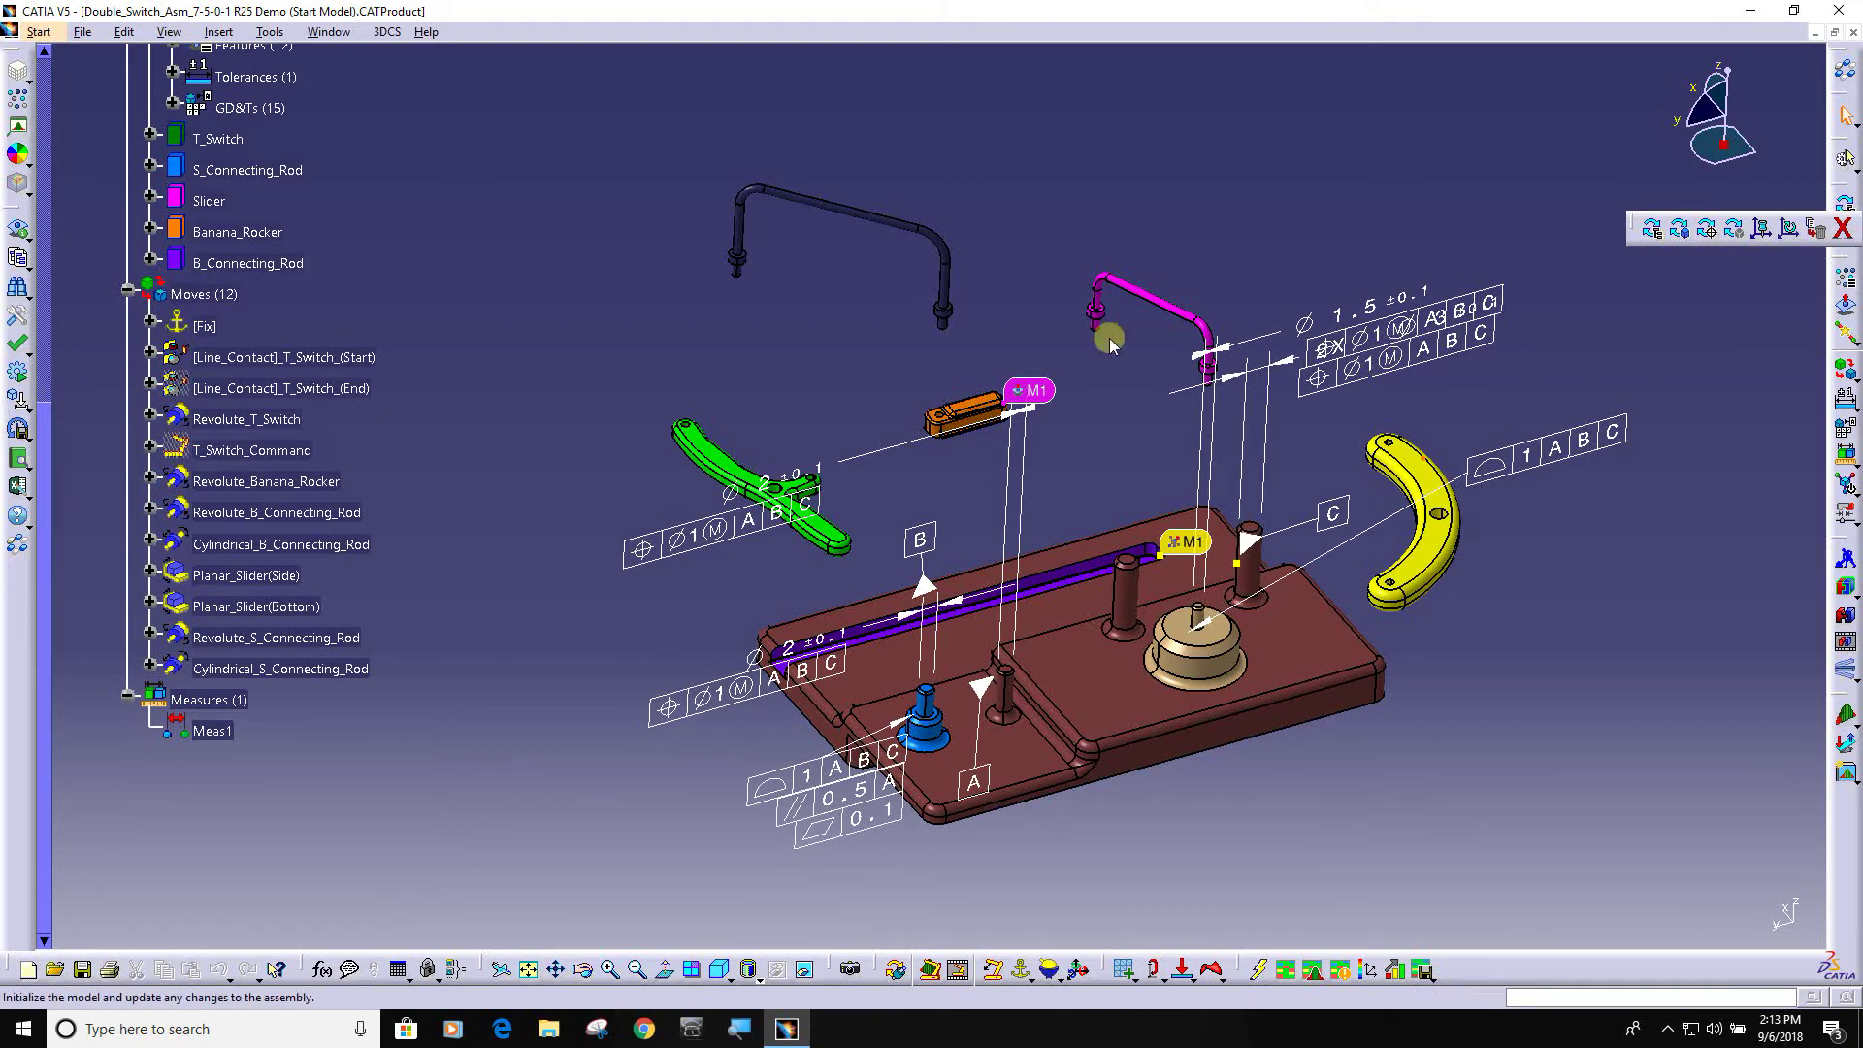
pyautogui.scroll(3, 286, 443)
pyautogui.scroll(3, 286, 443)
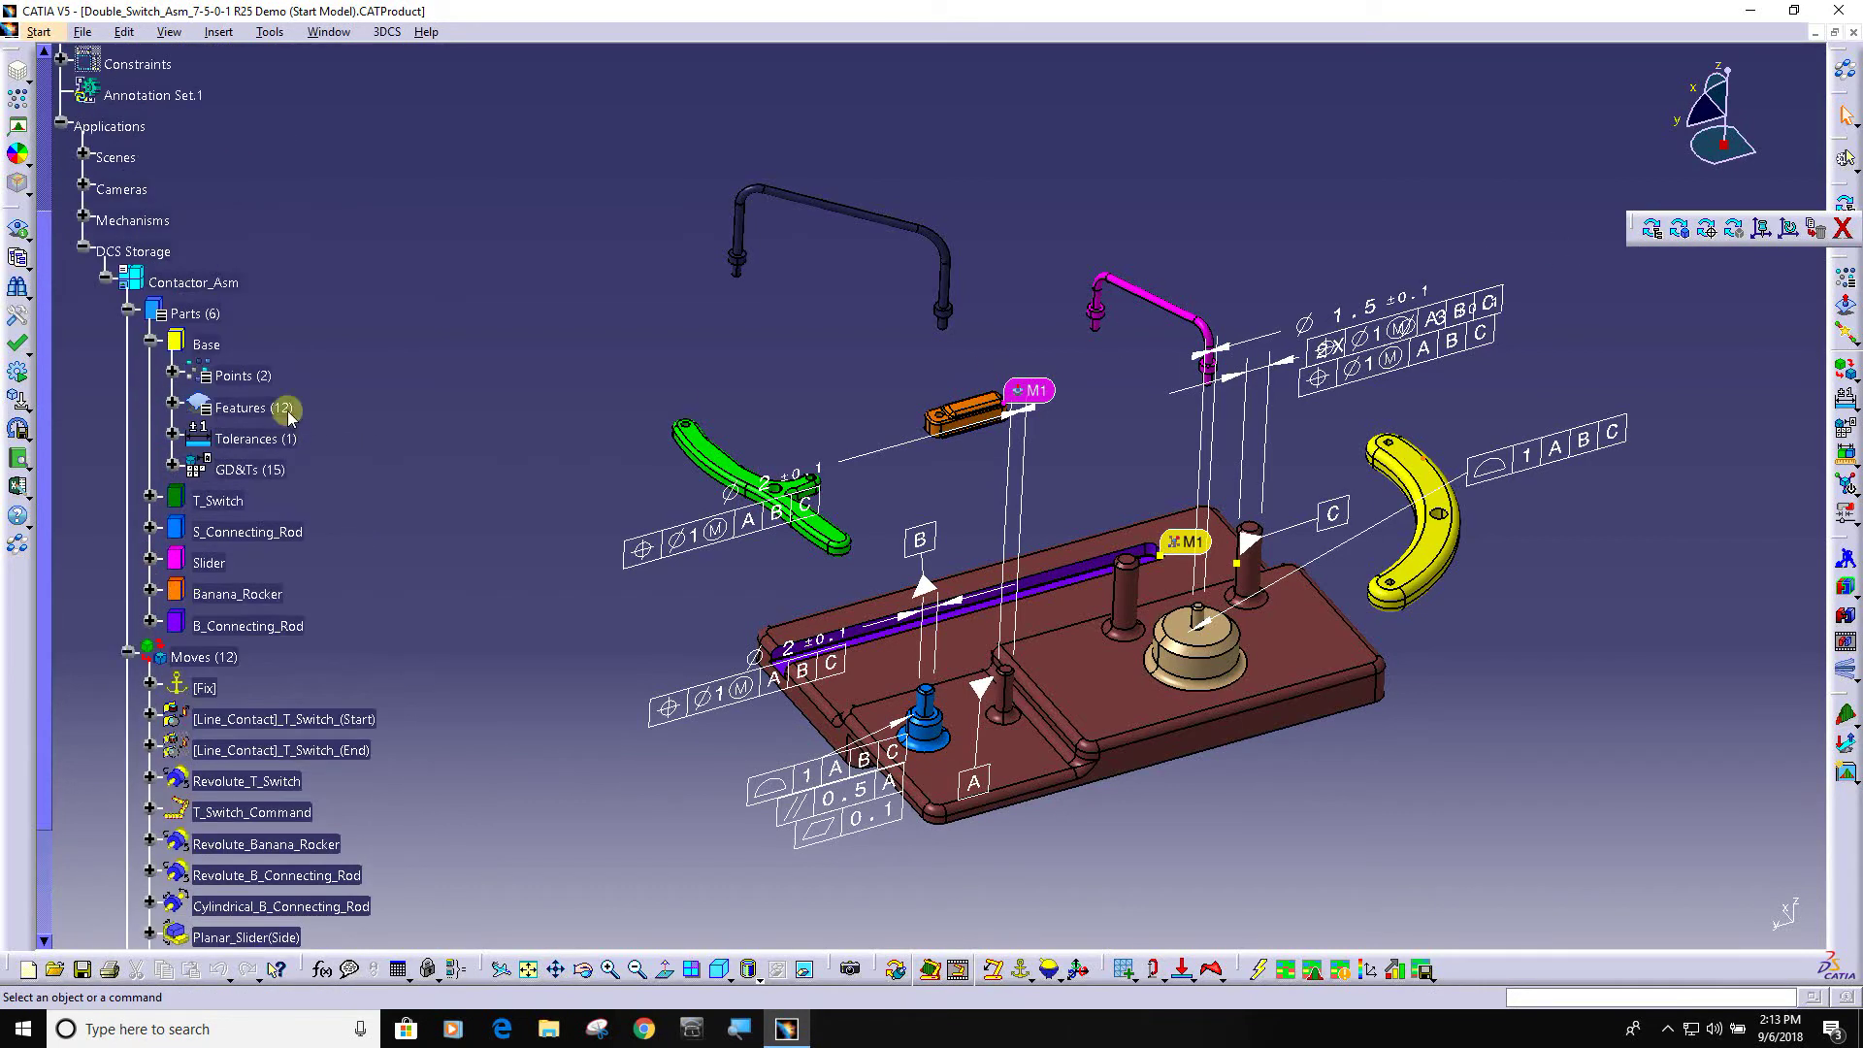
pyautogui.scroll(1, 288, 415)
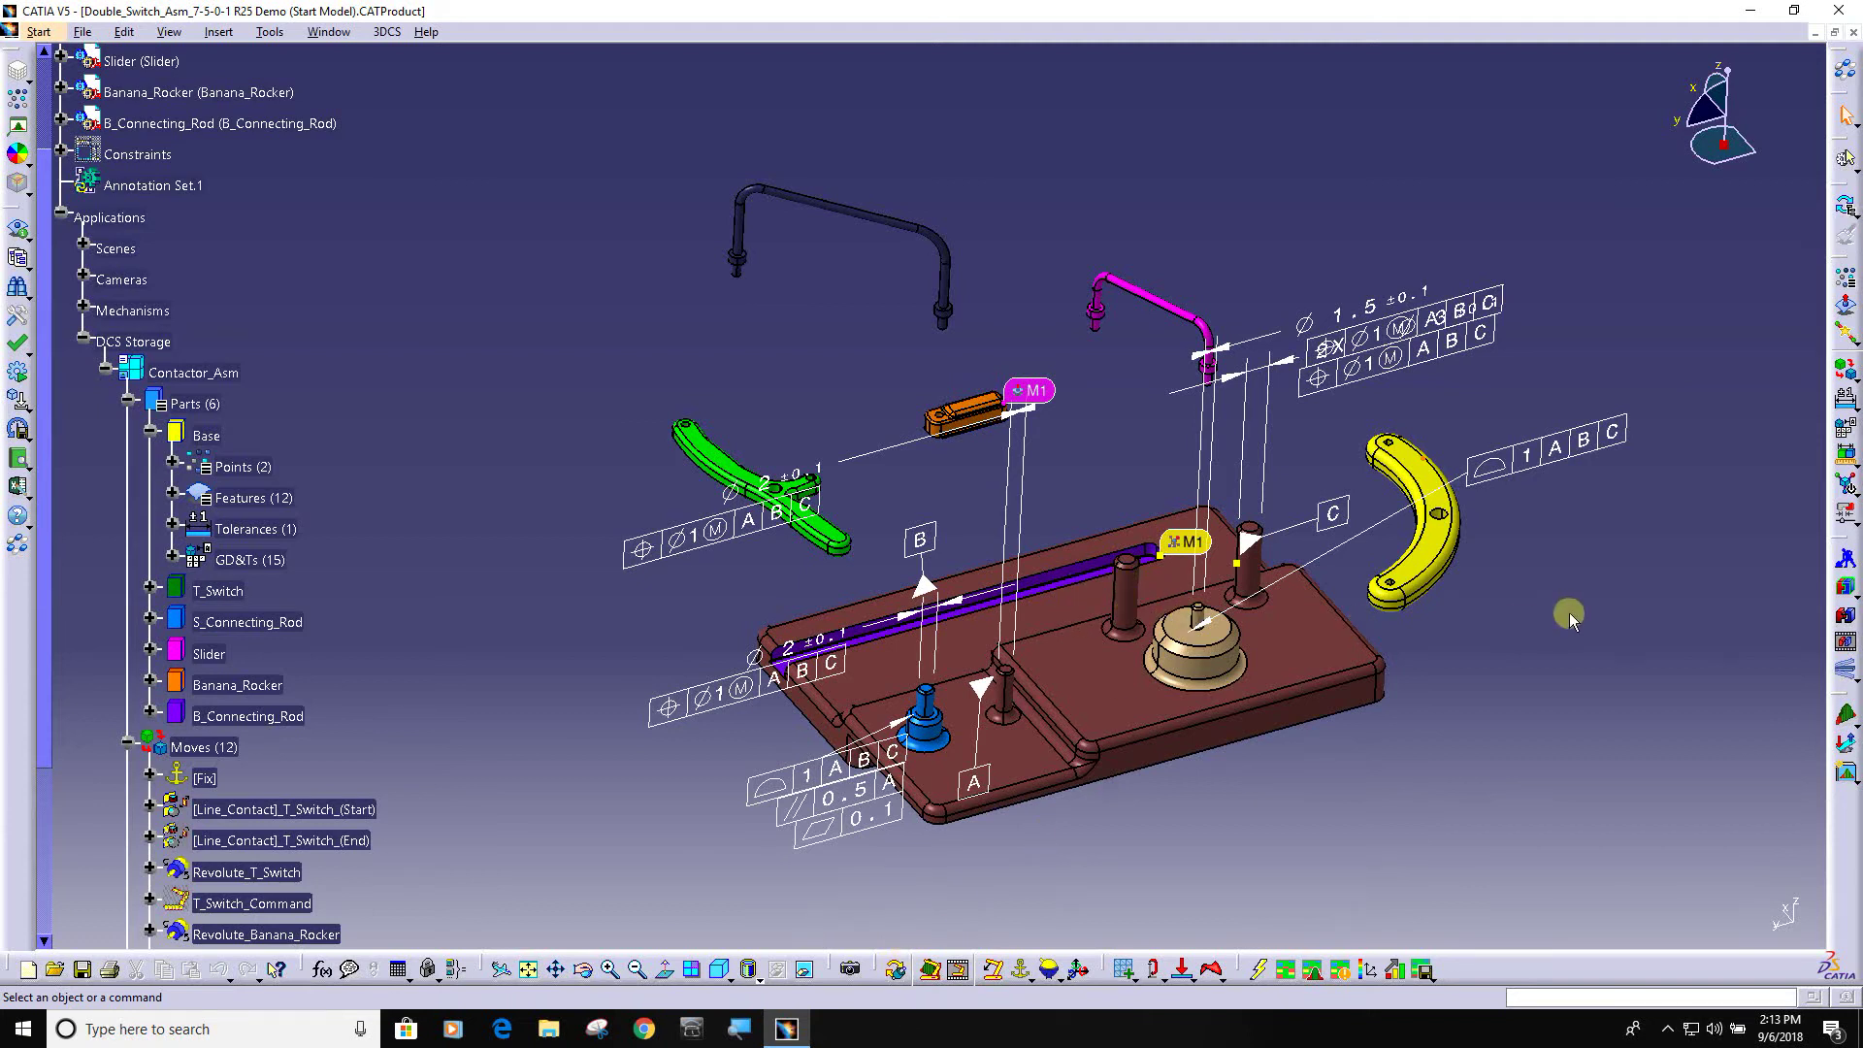
# Step: Build the parts nominally, then run a 100-run simulation and sensitivity analysis on Meas1
pyautogui.click(1846, 588)
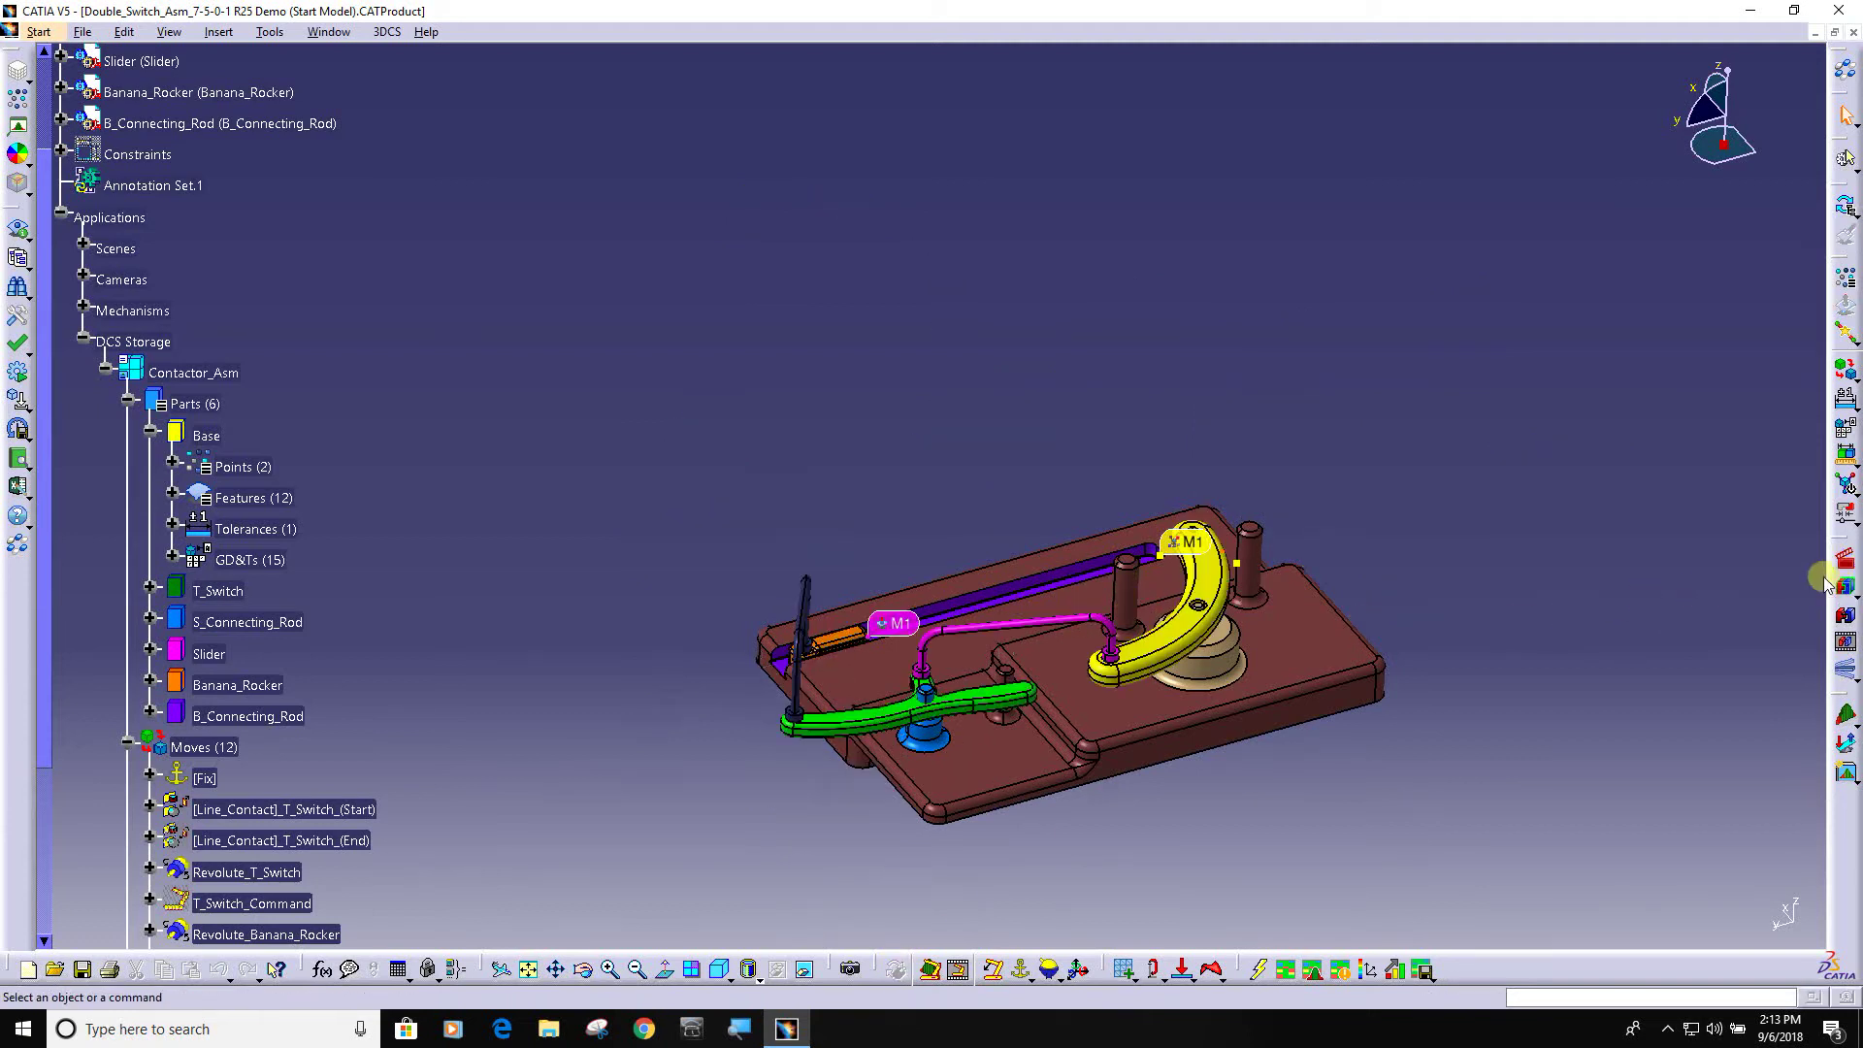
pyautogui.click(1846, 718)
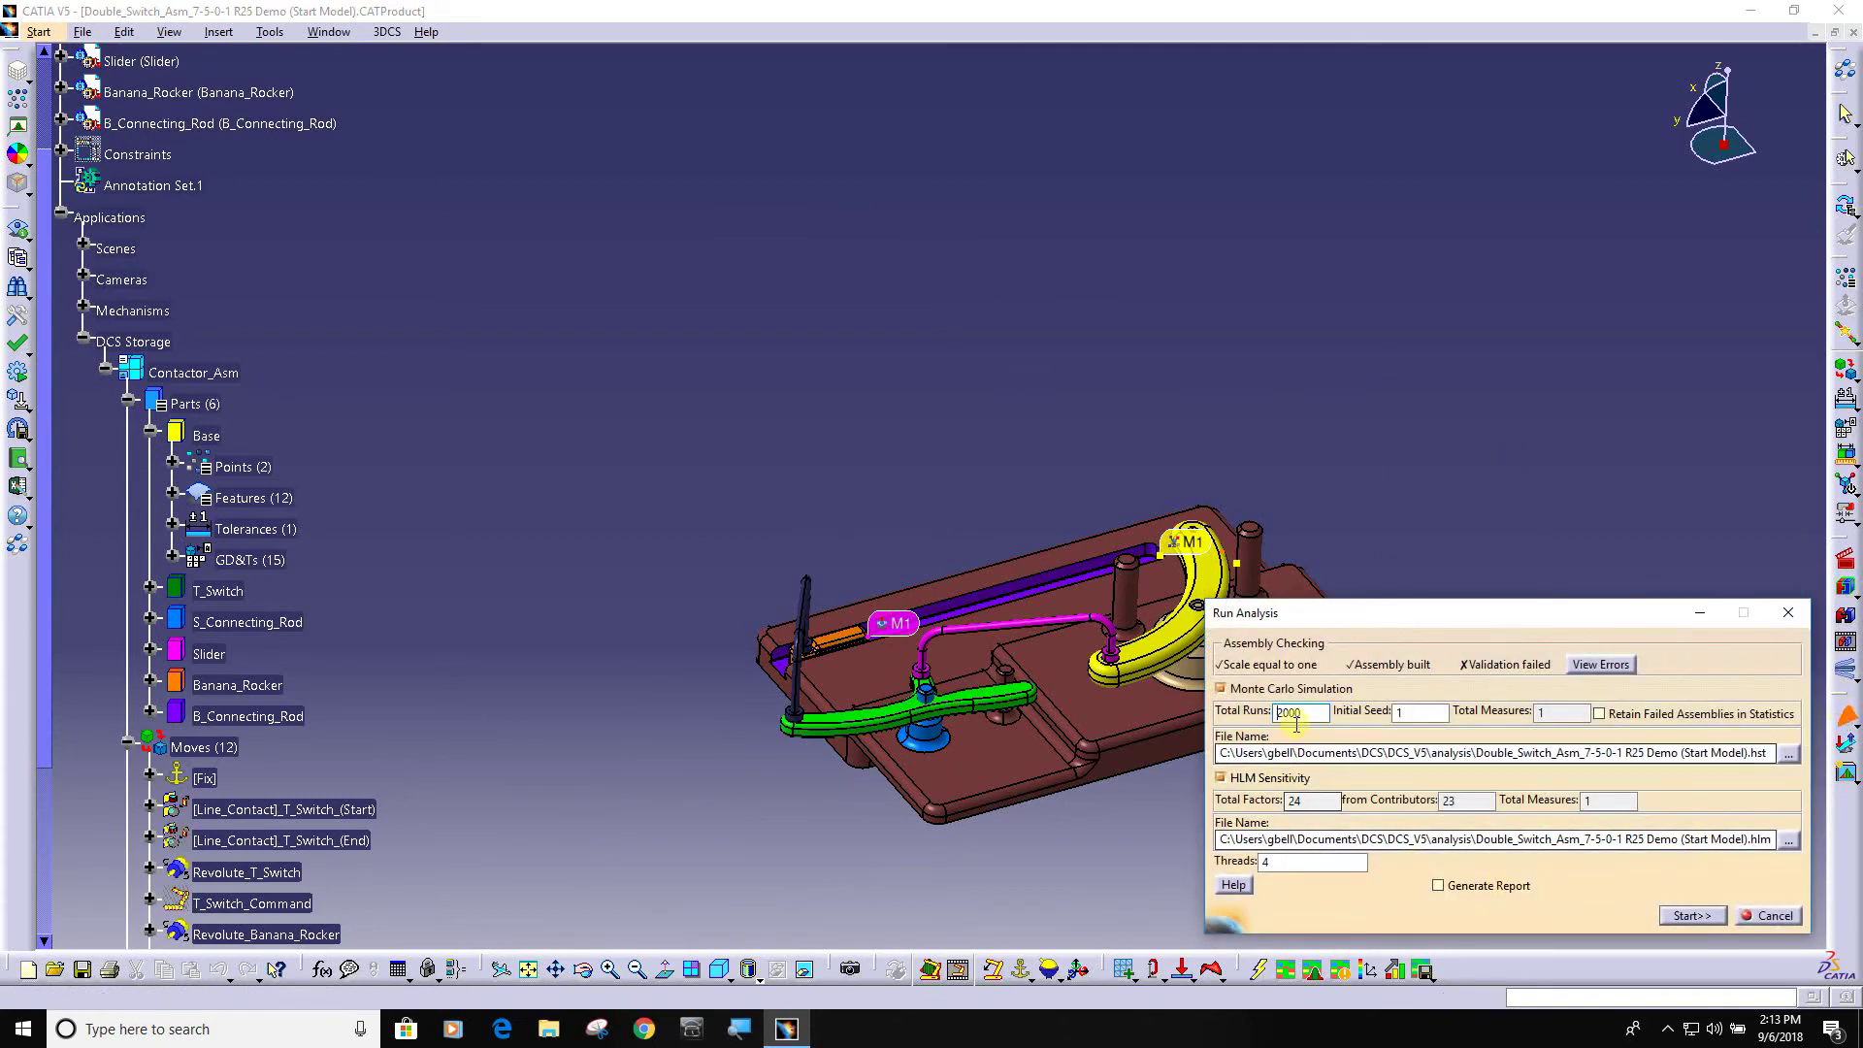
pyautogui.doubleClick(1294, 716)
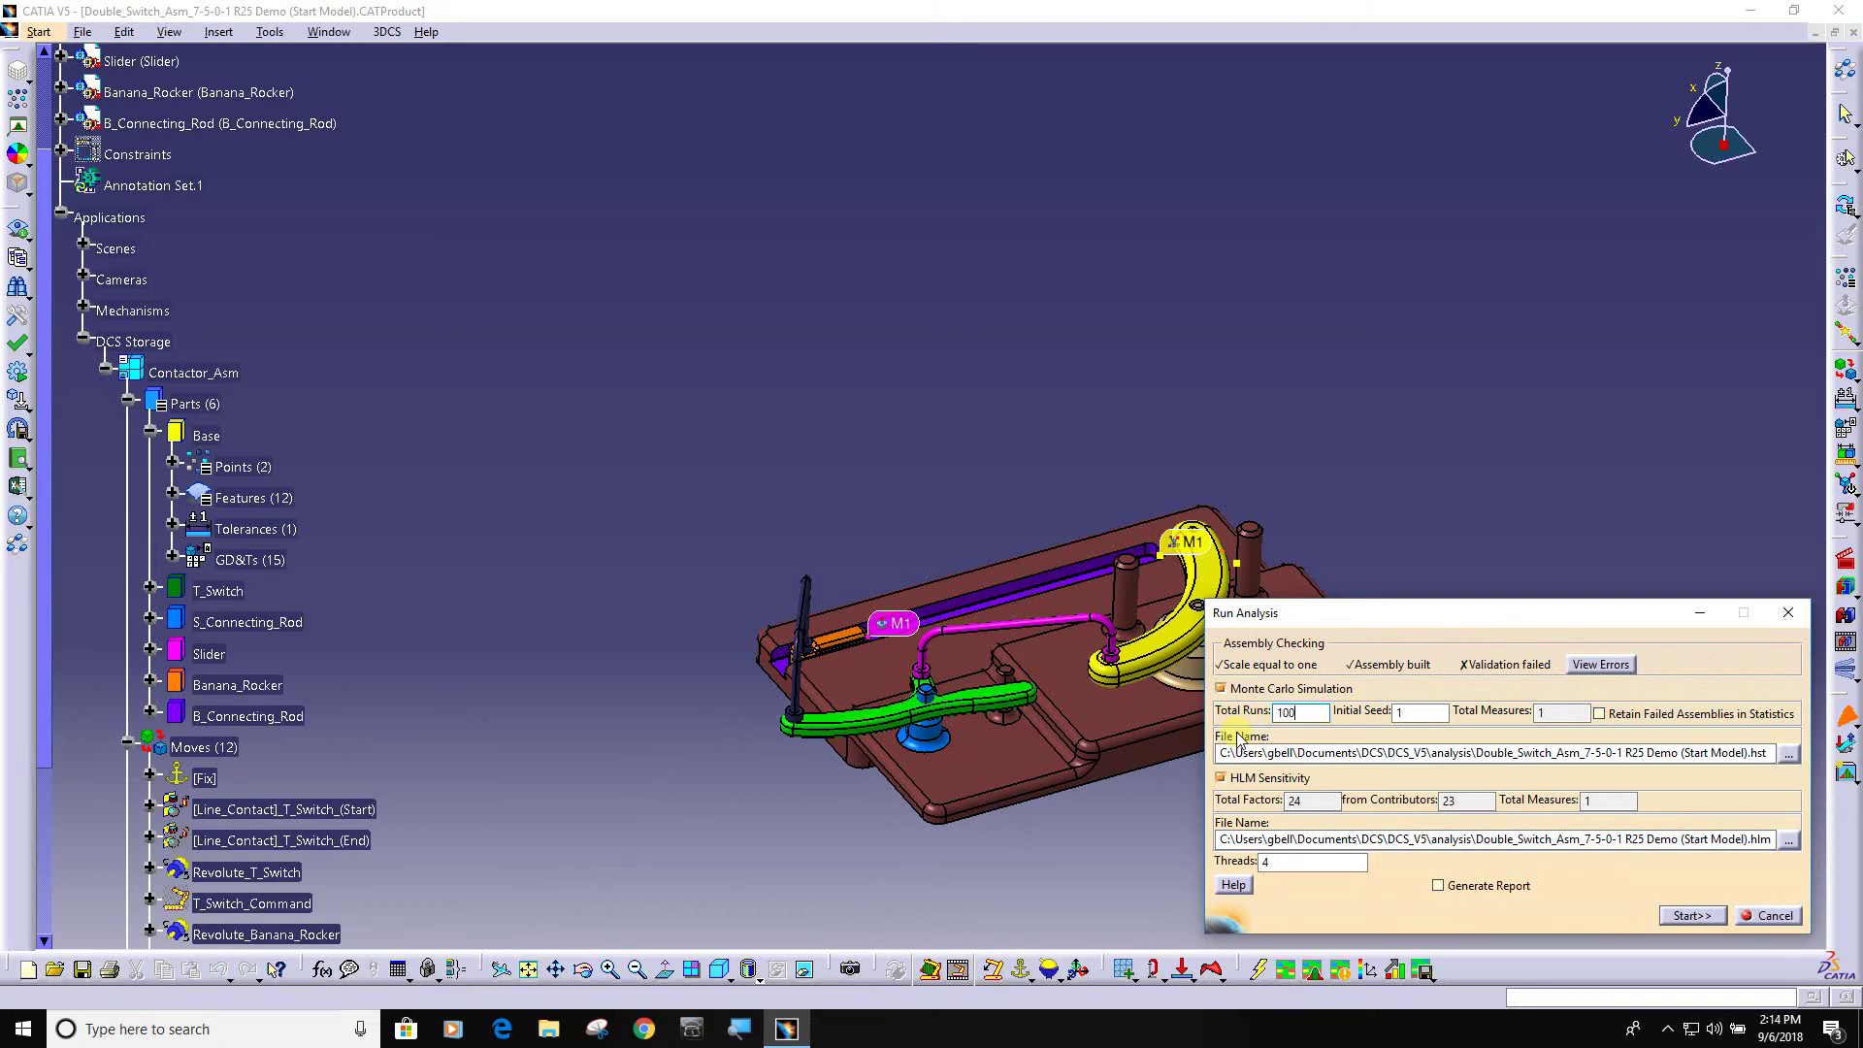
pyautogui.click(1690, 916)
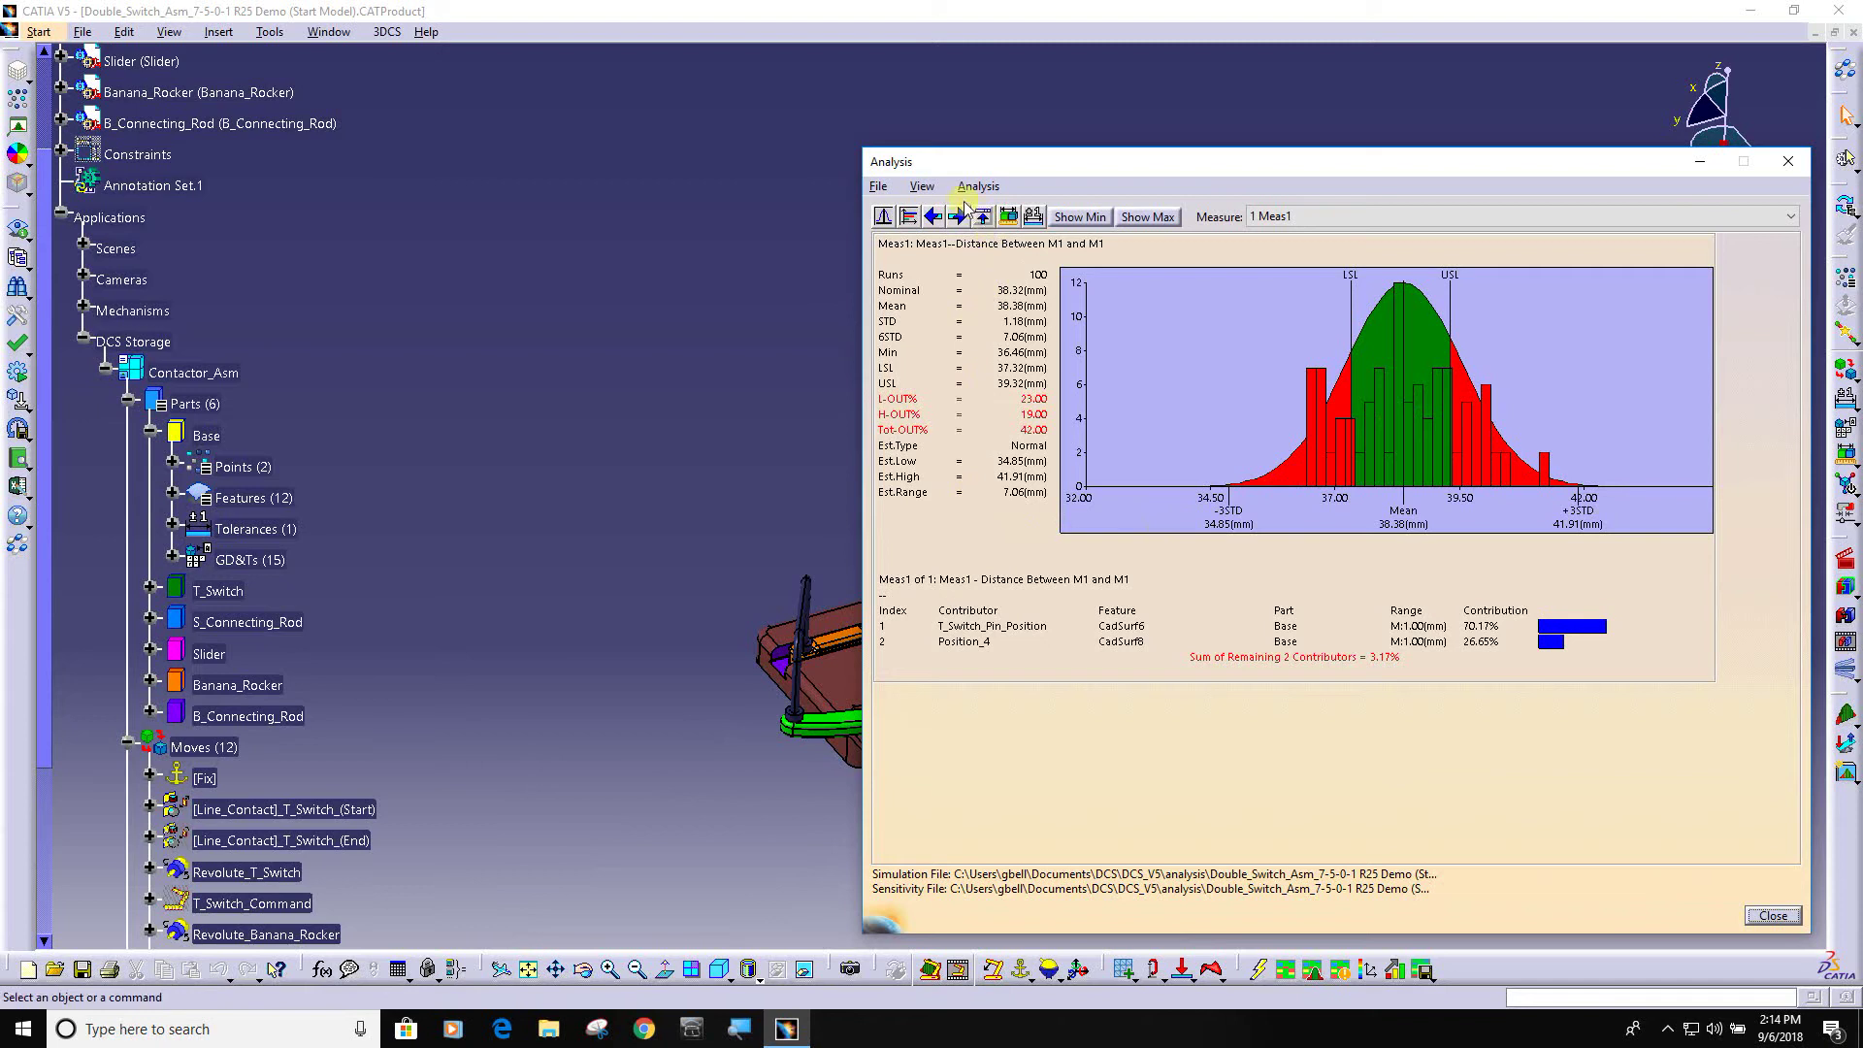
# Step: Turn off the minimum-percentage filter in the sensitivity options so all four contributors are listed
pyautogui.click(921, 185)
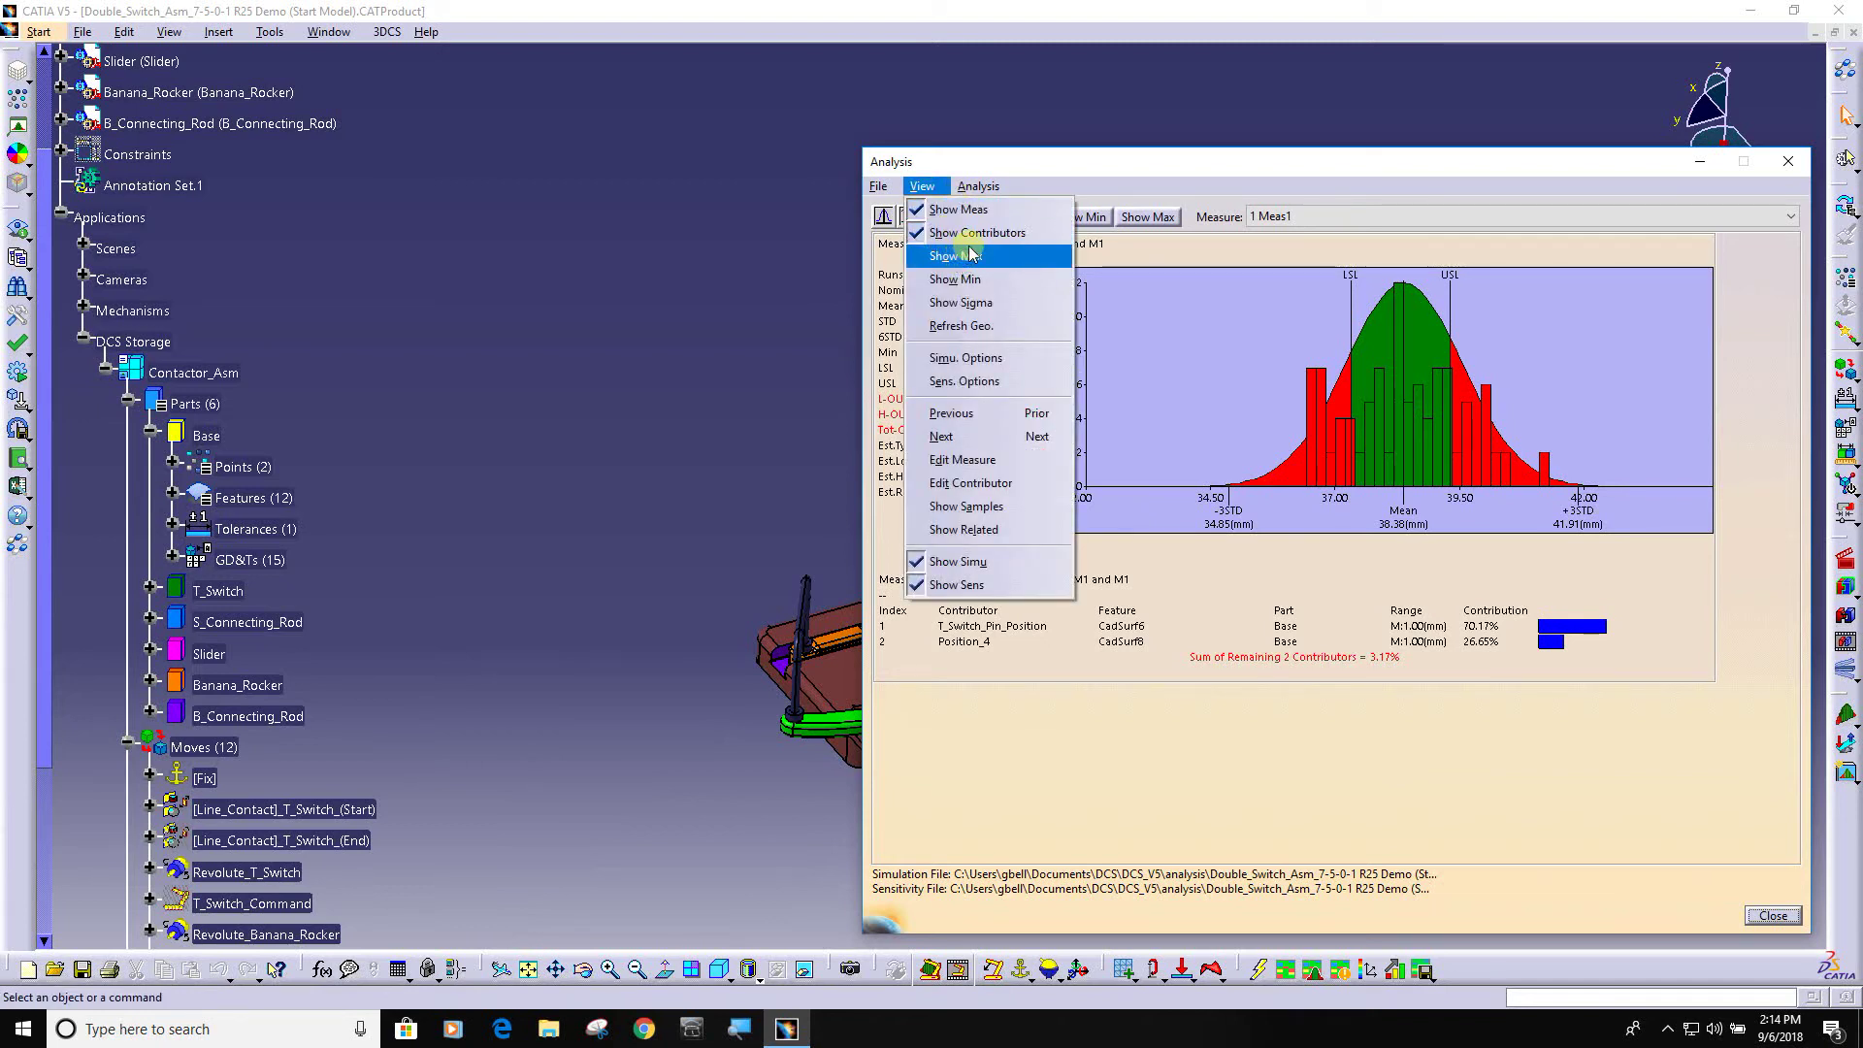
pyautogui.click(975, 384)
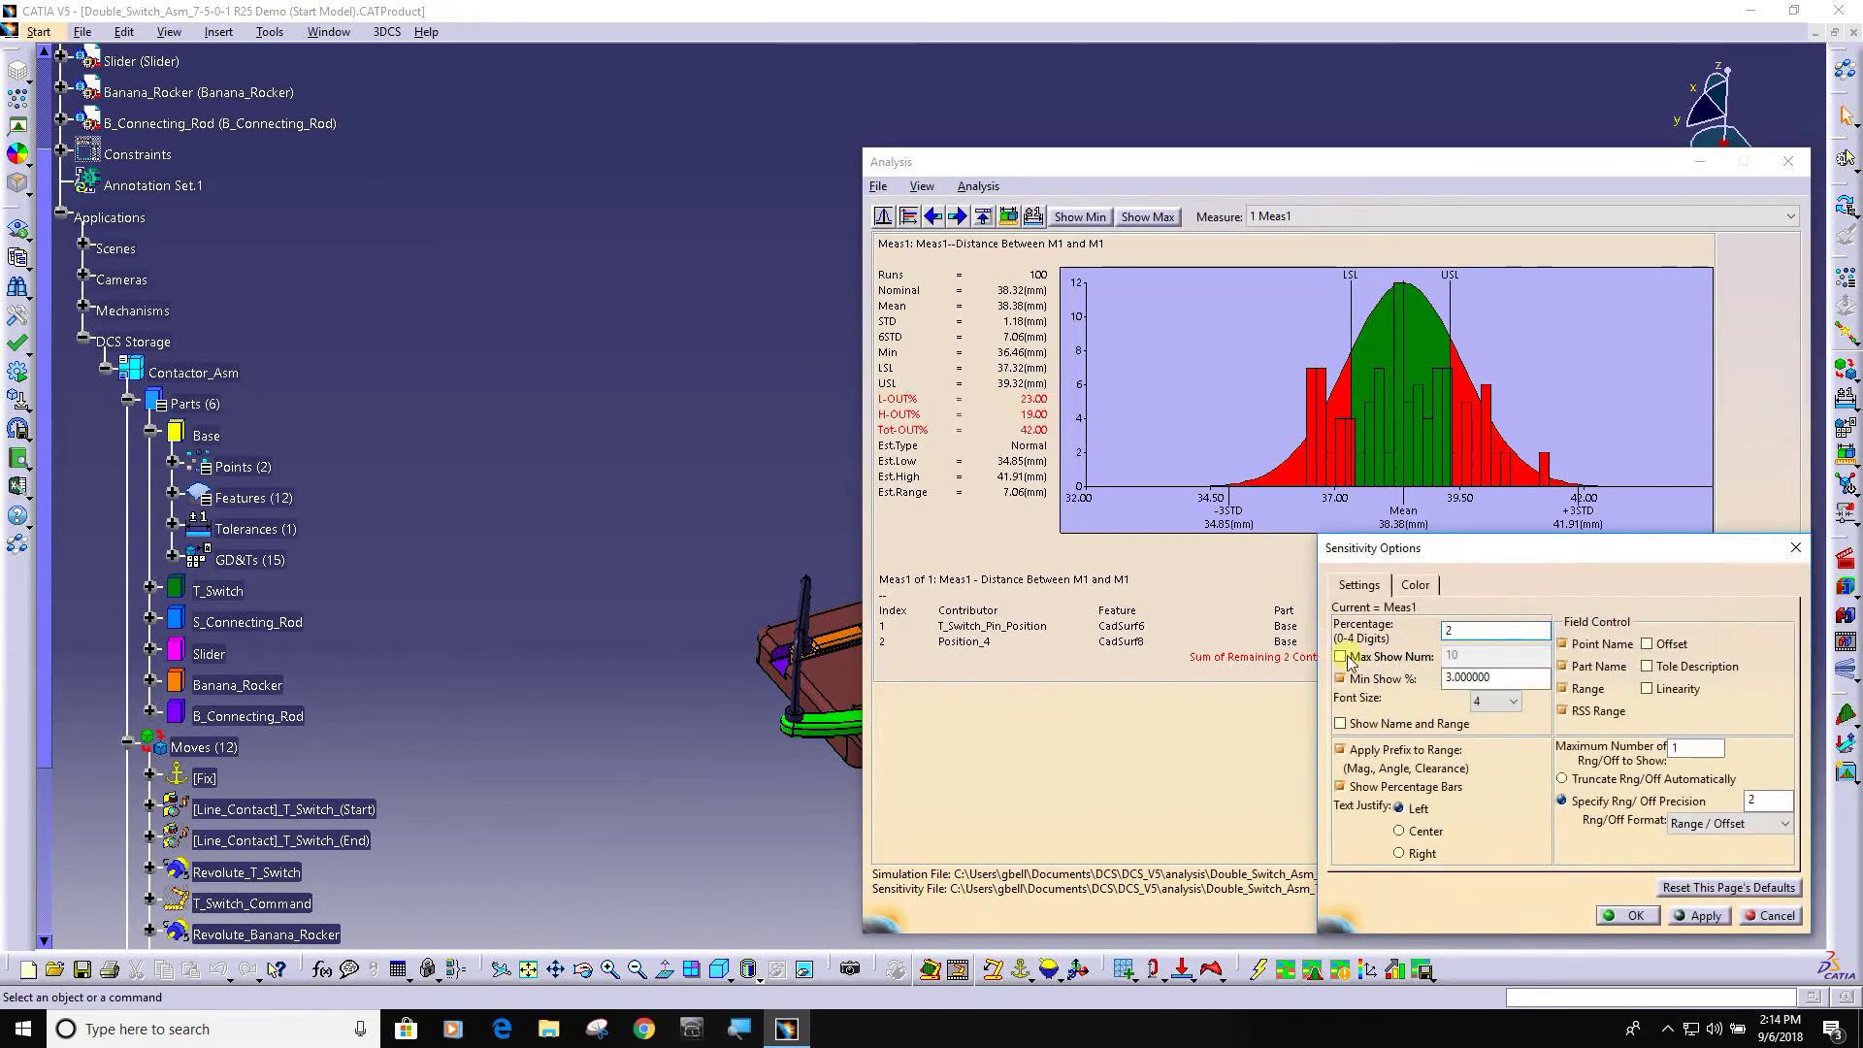
pyautogui.click(1341, 679)
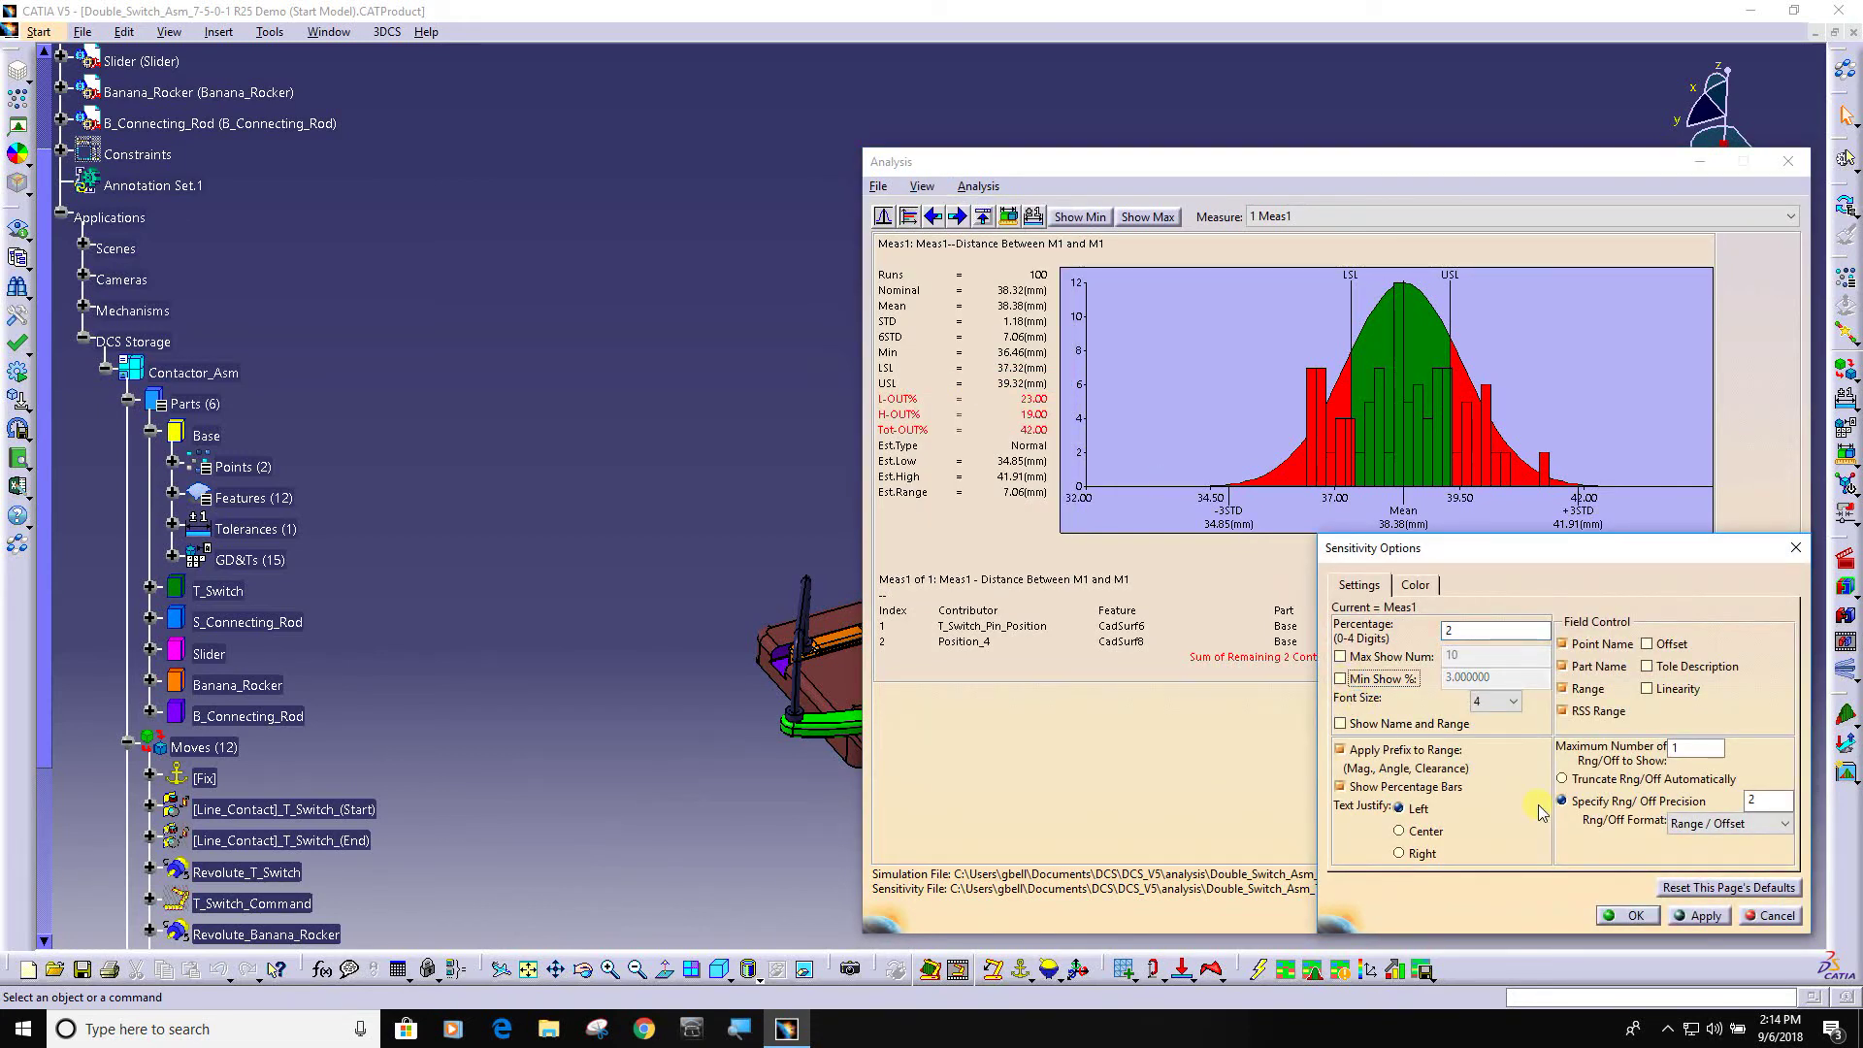
pyautogui.click(1628, 921)
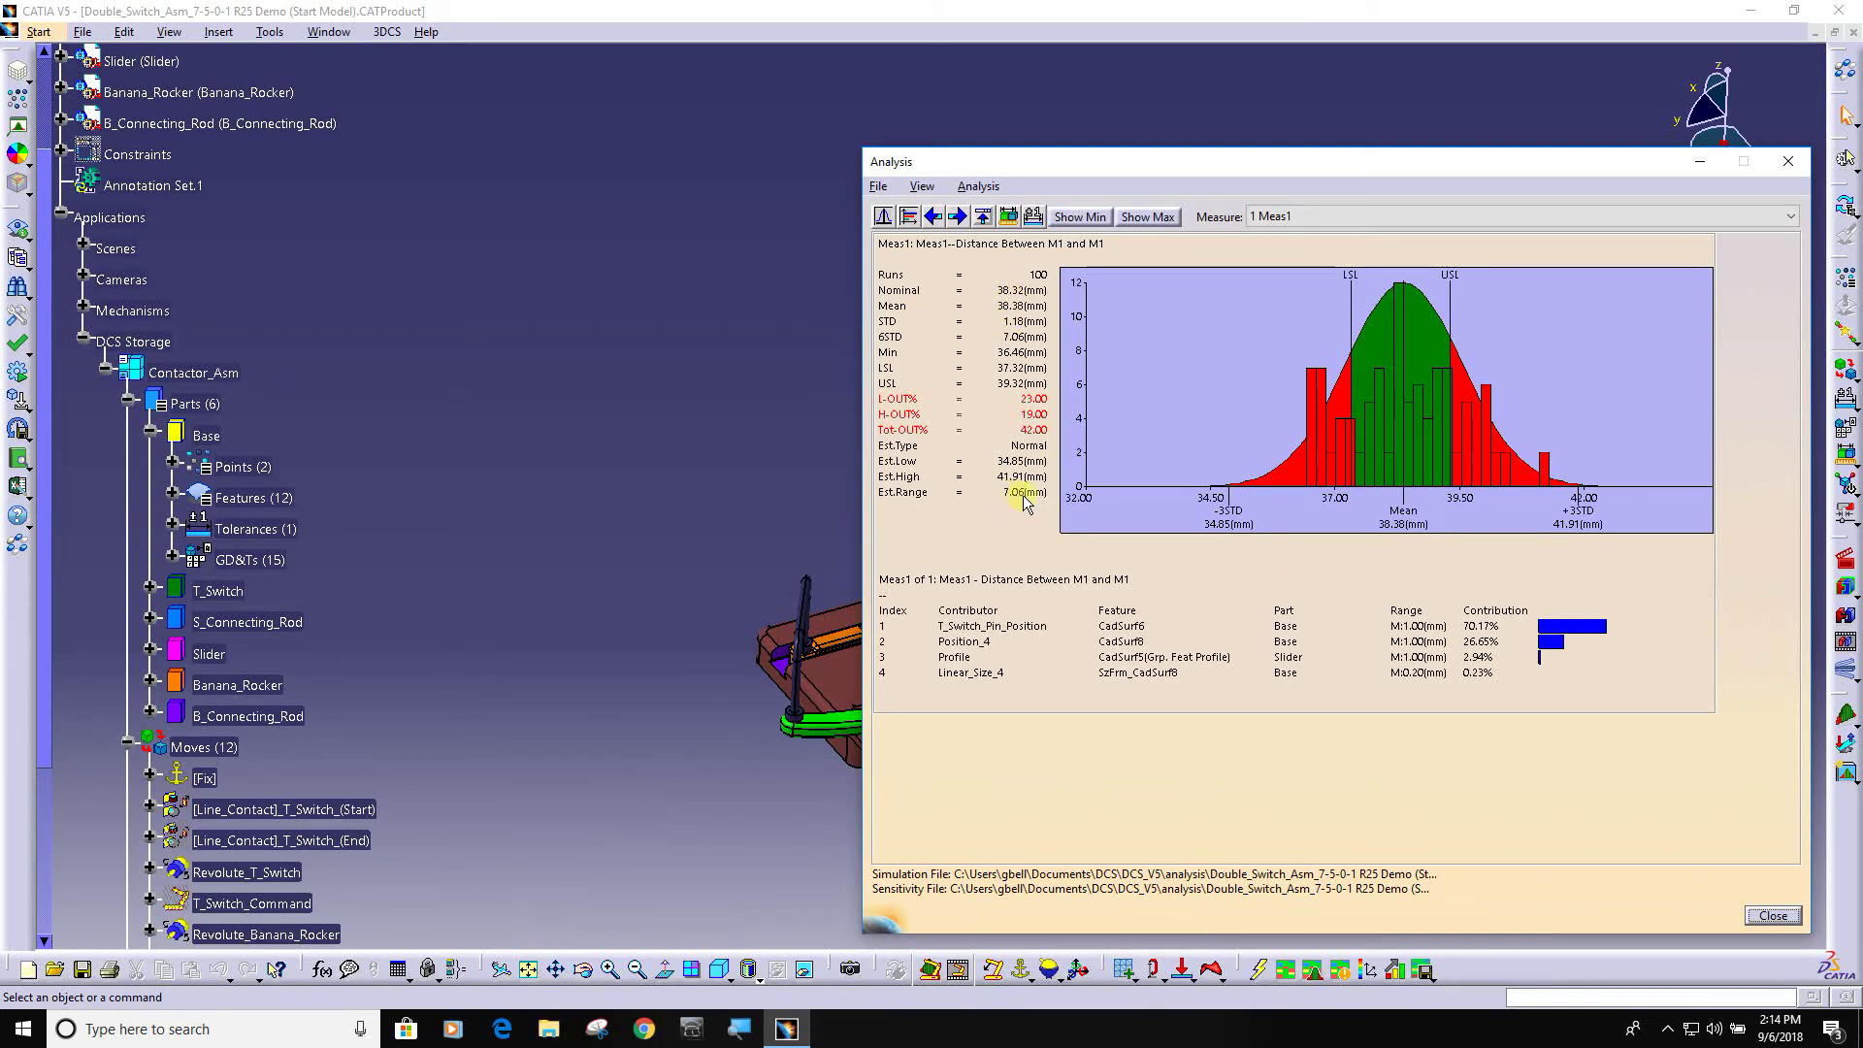
# Step: Review the T_Switch_Pin_Position and Position_4 contributor rows, then deselect the first row
pyautogui.click(990, 629)
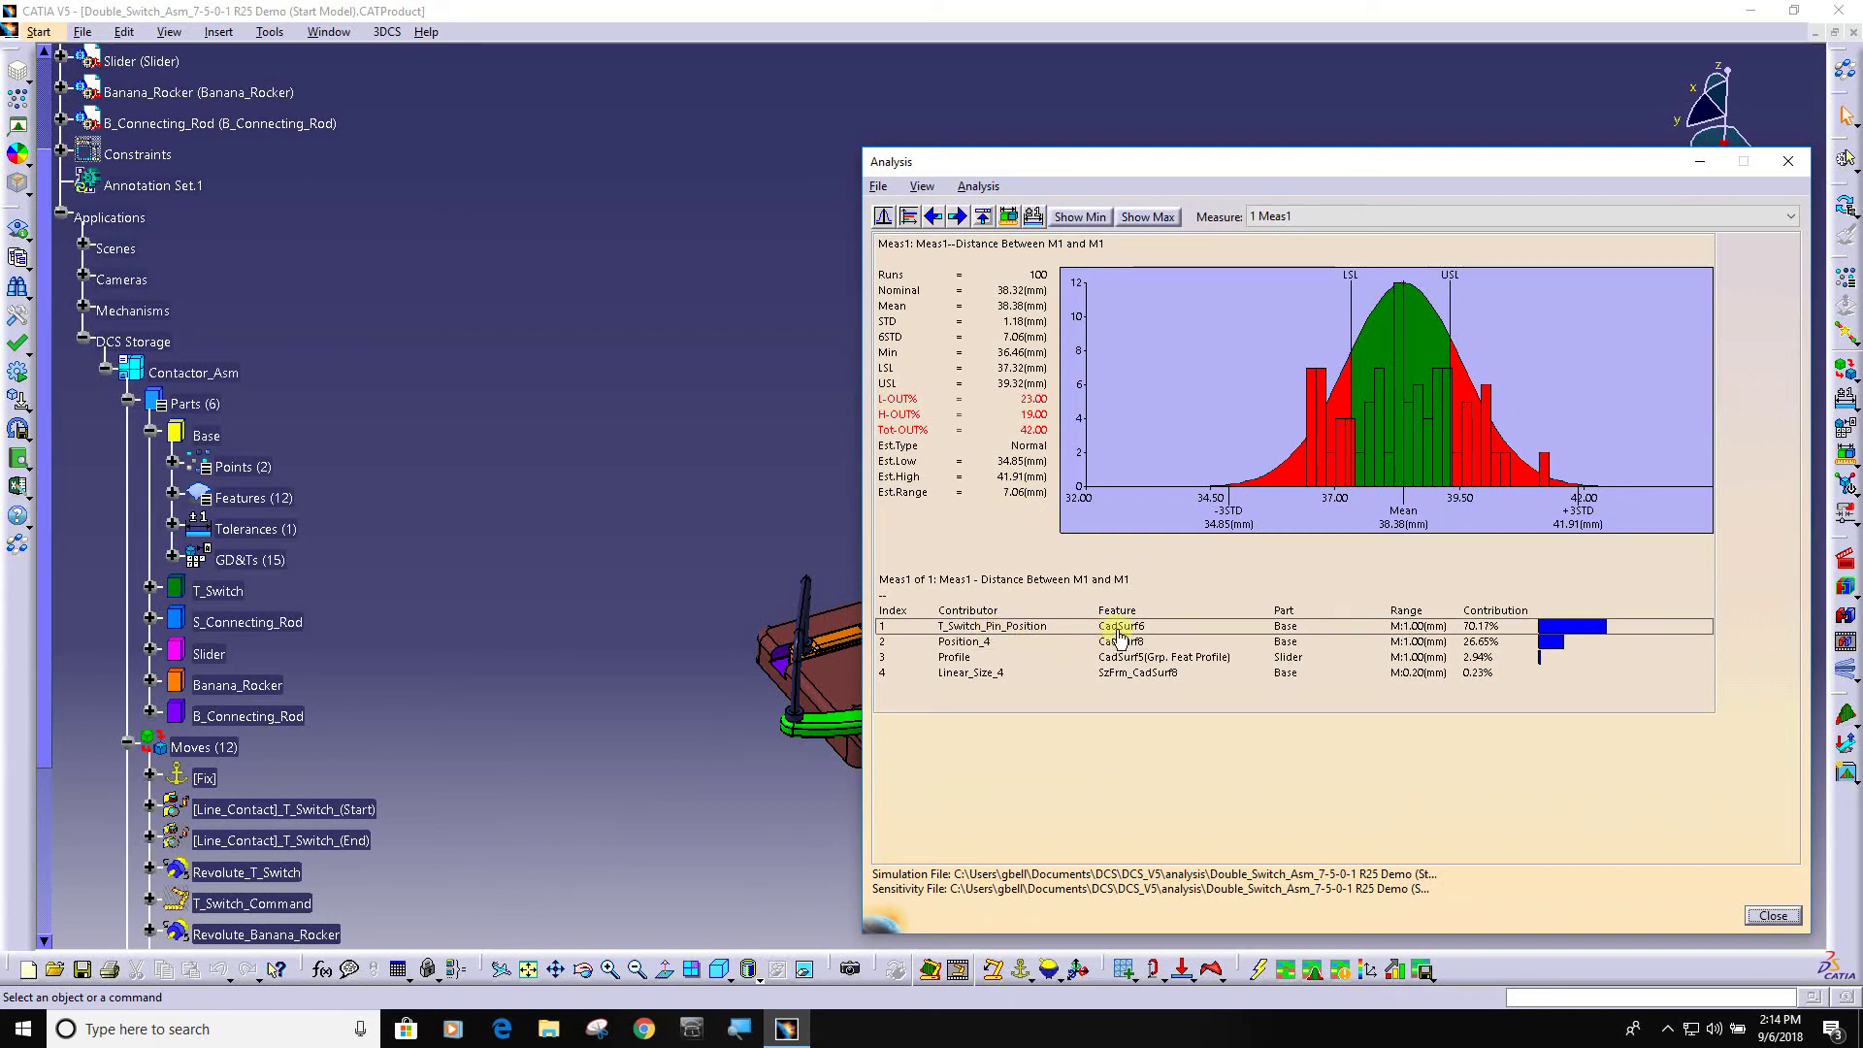
pyautogui.click(1248, 644)
pyautogui.click(1280, 628)
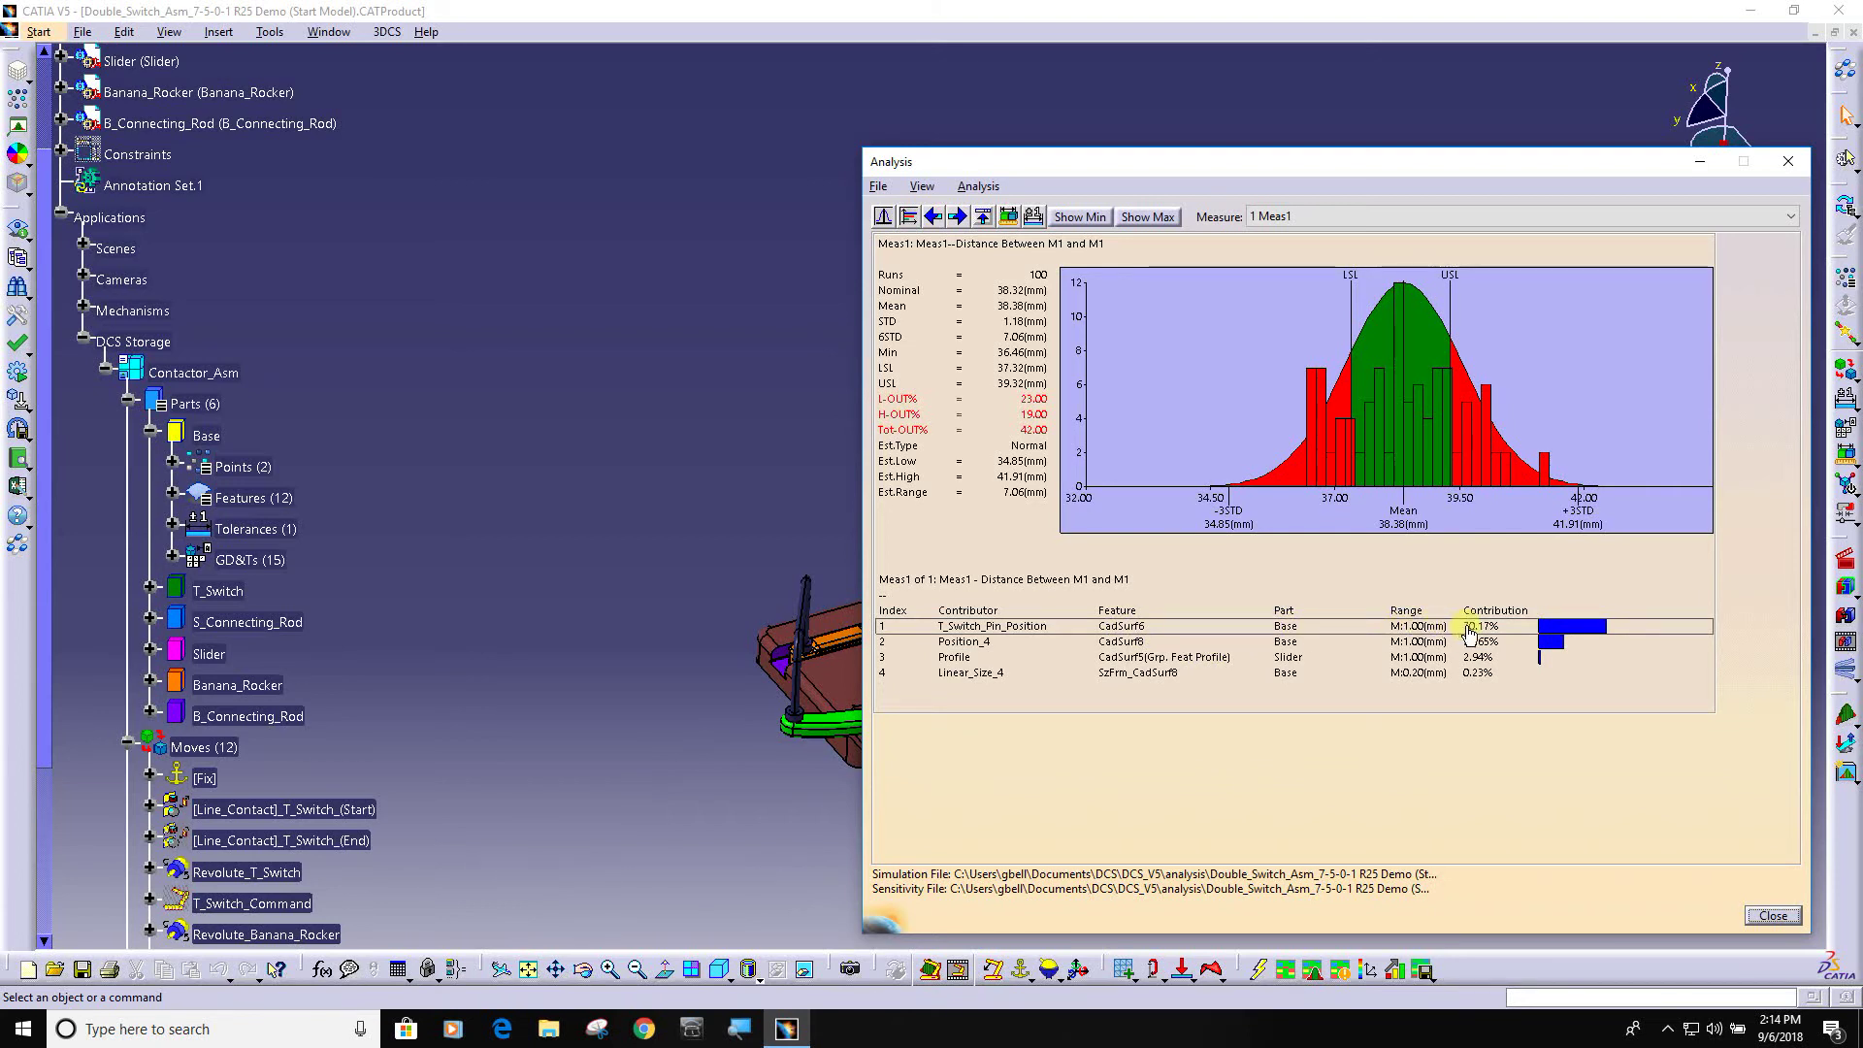
pyautogui.click(1492, 516)
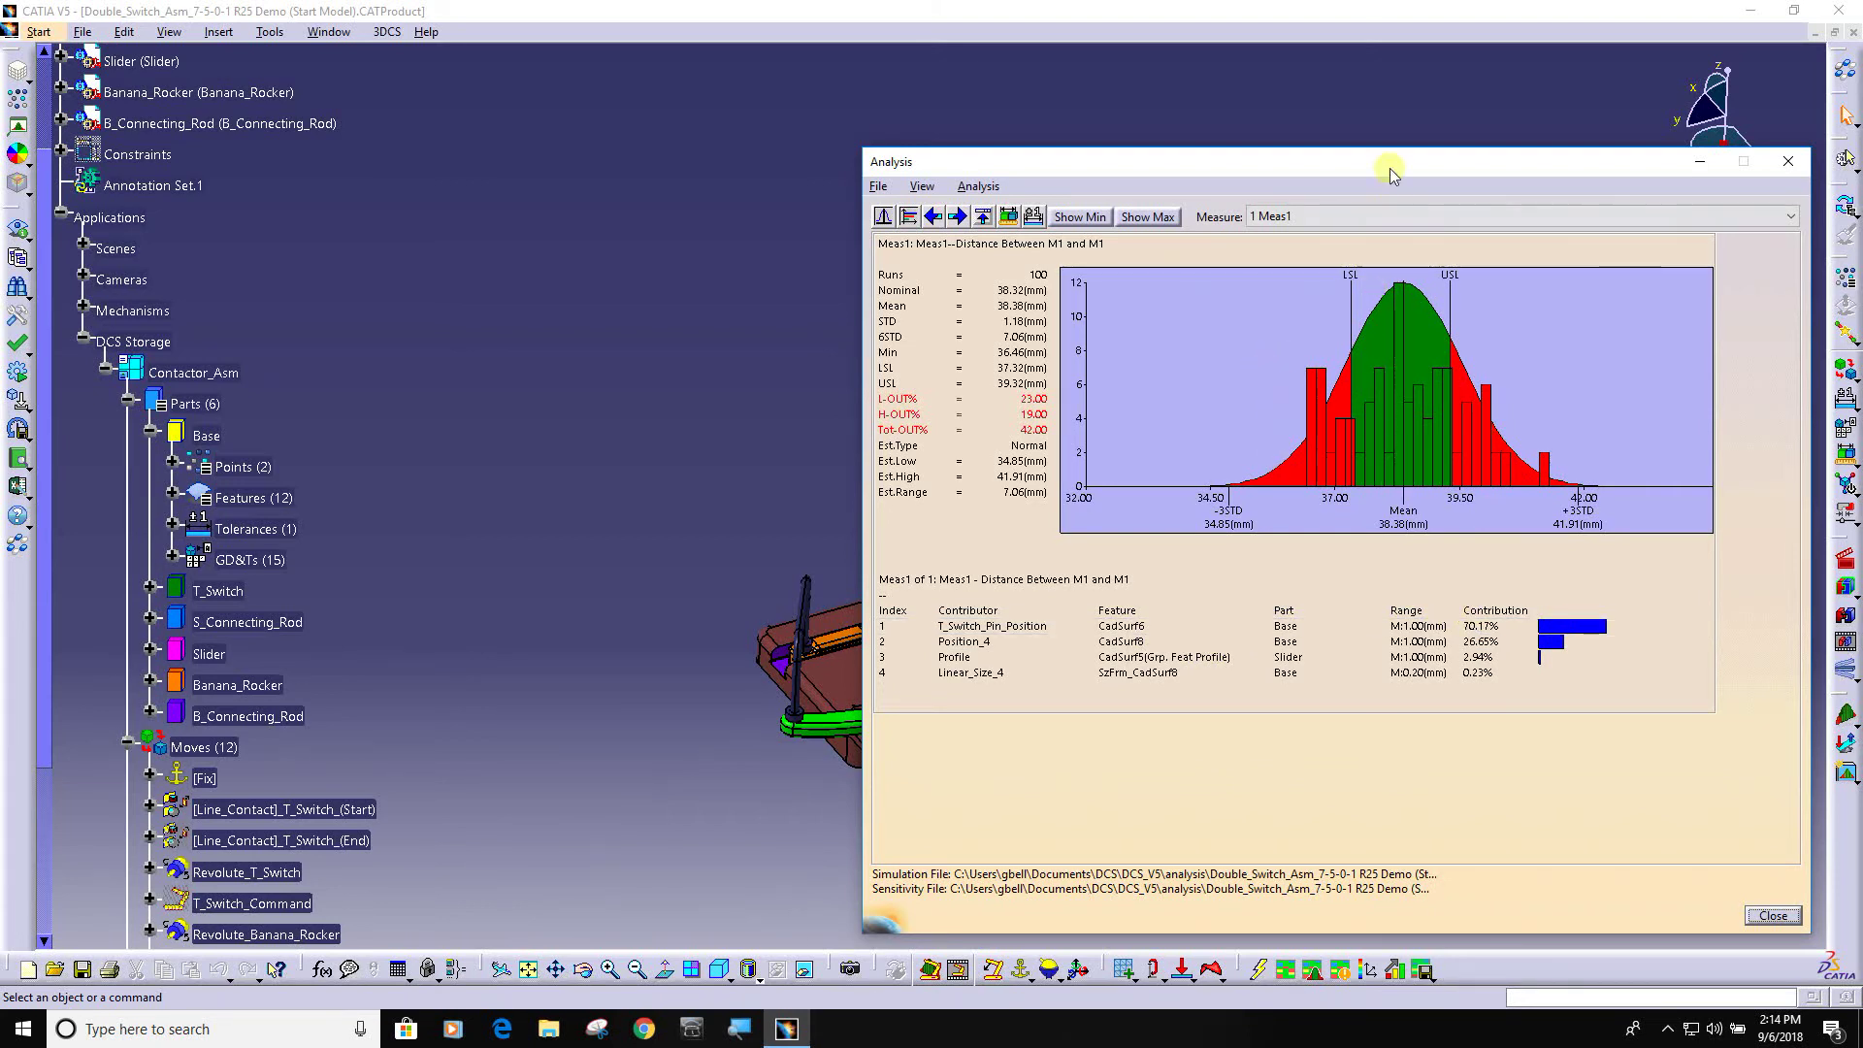
# Step: Move the Analysis window aside and explode the assembly into separate parts
pyautogui.moveTo(1373, 162); pyautogui.dragTo(497, 145)
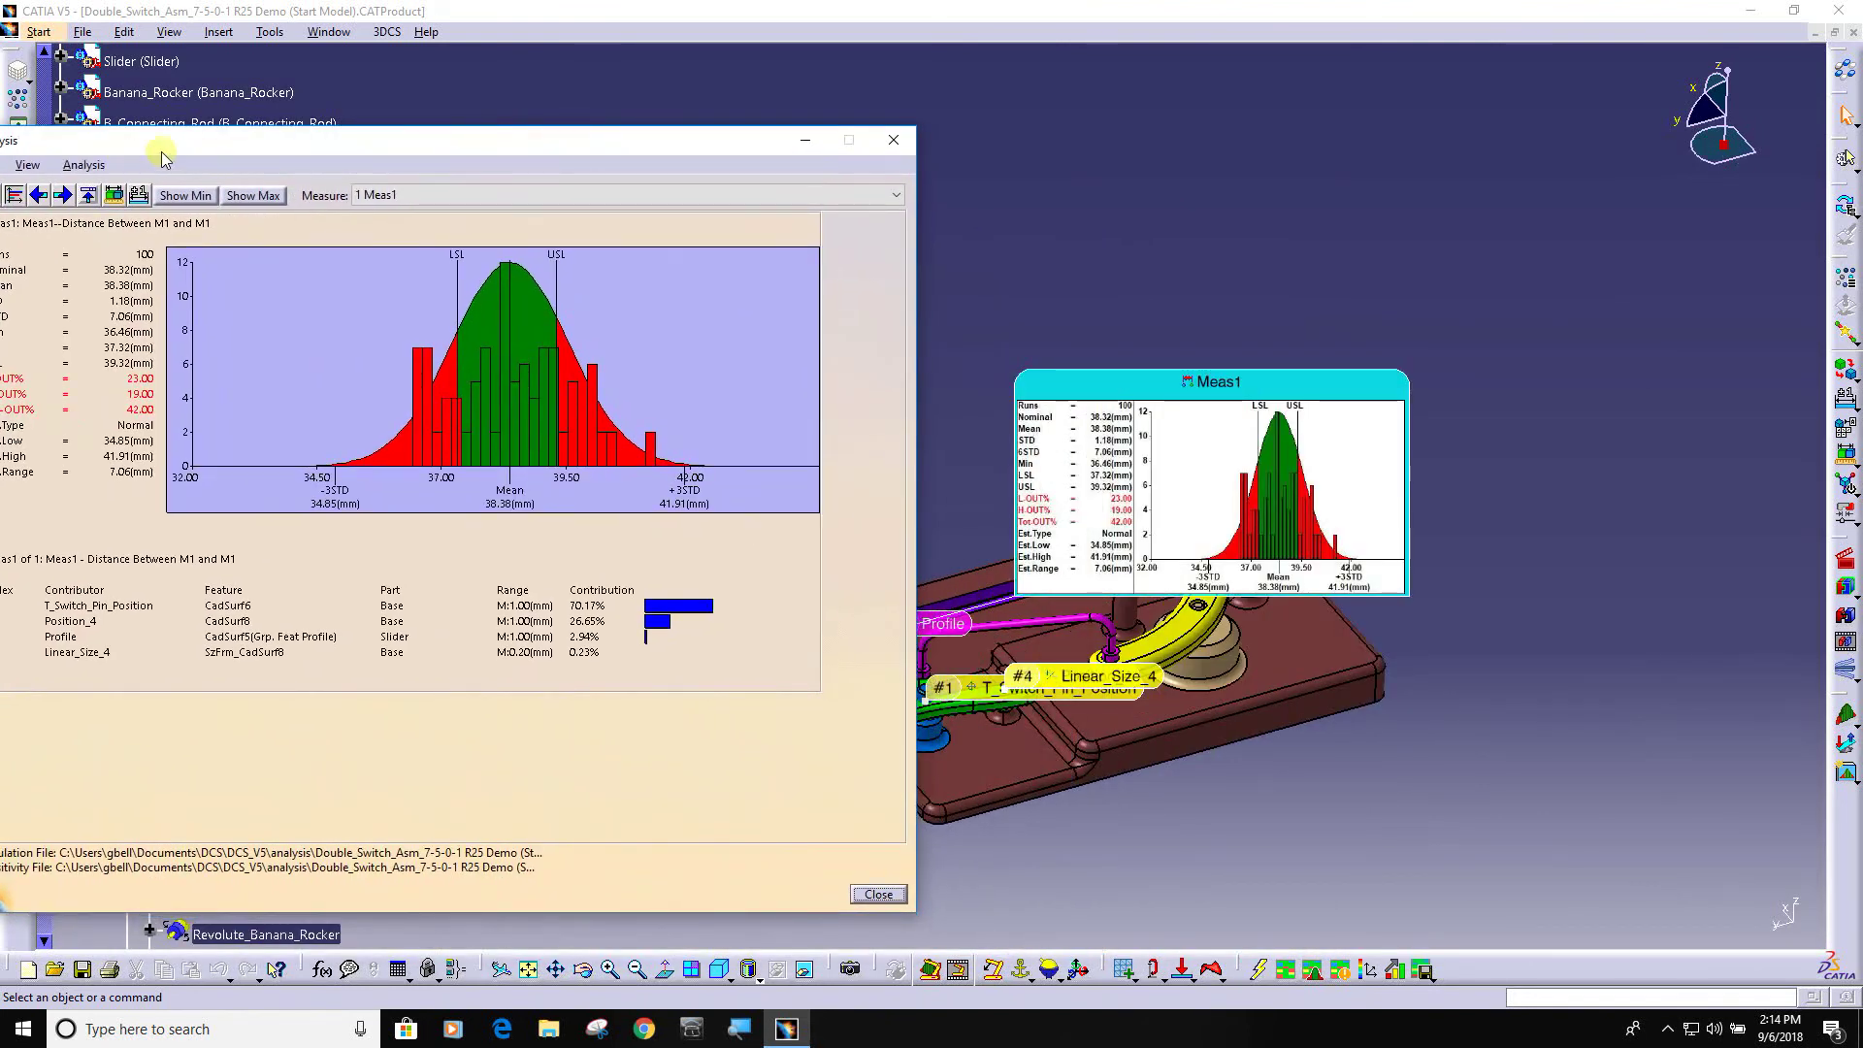
pyautogui.moveTo(158, 154); pyautogui.dragTo(224, 271)
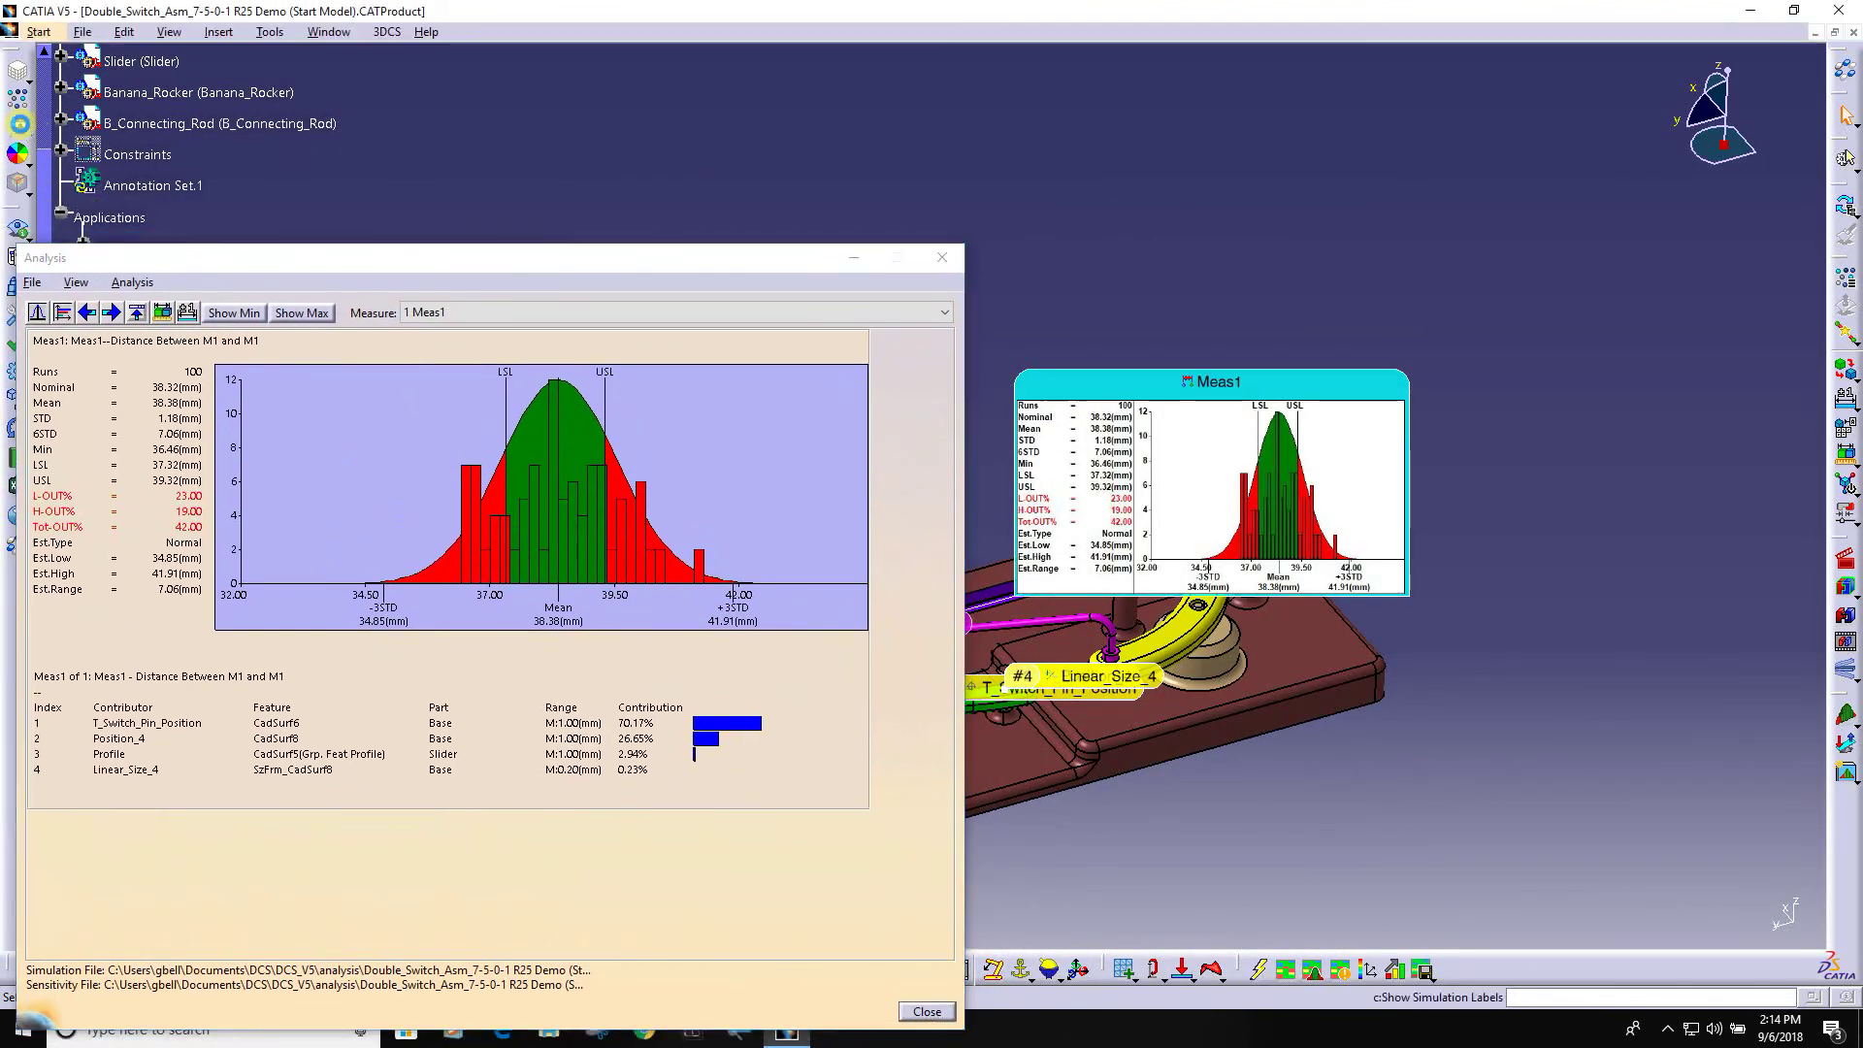
pyautogui.moveTo(1164, 553); pyautogui.dragTo(1490, 411, button='middle')
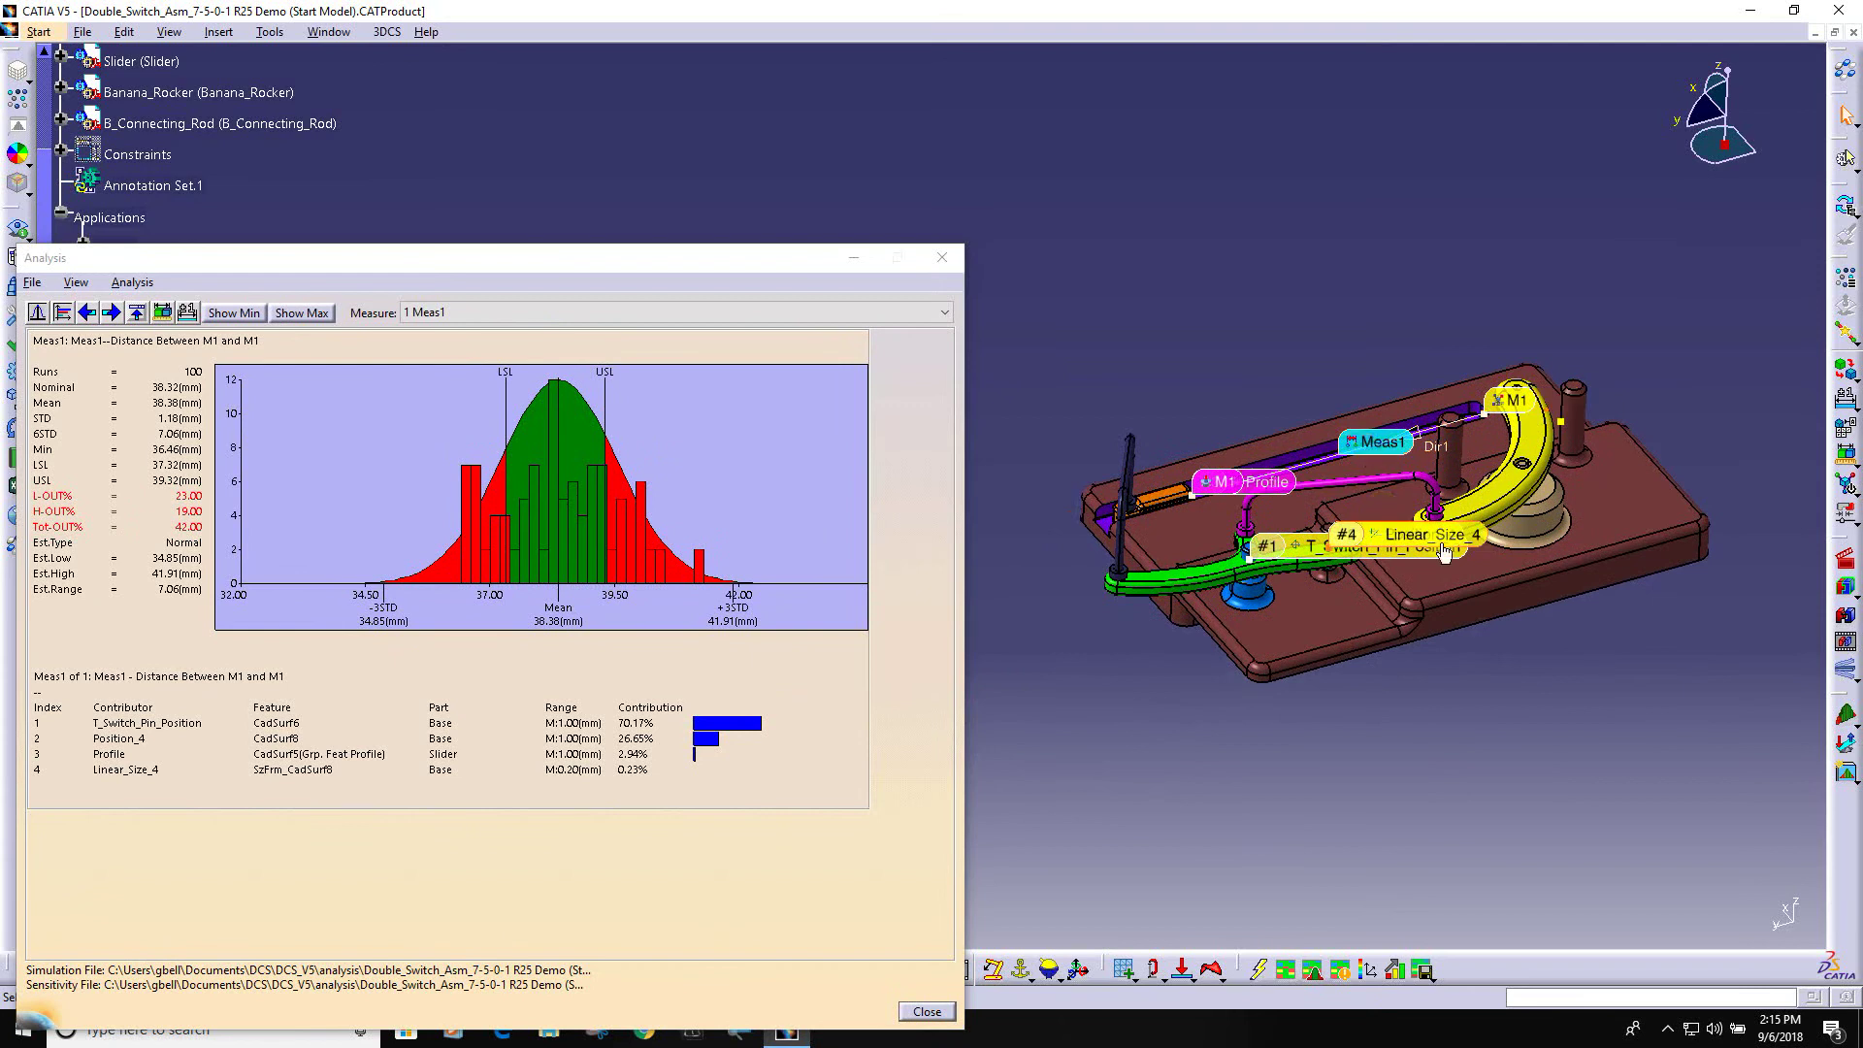
pyautogui.click(1828, 617)
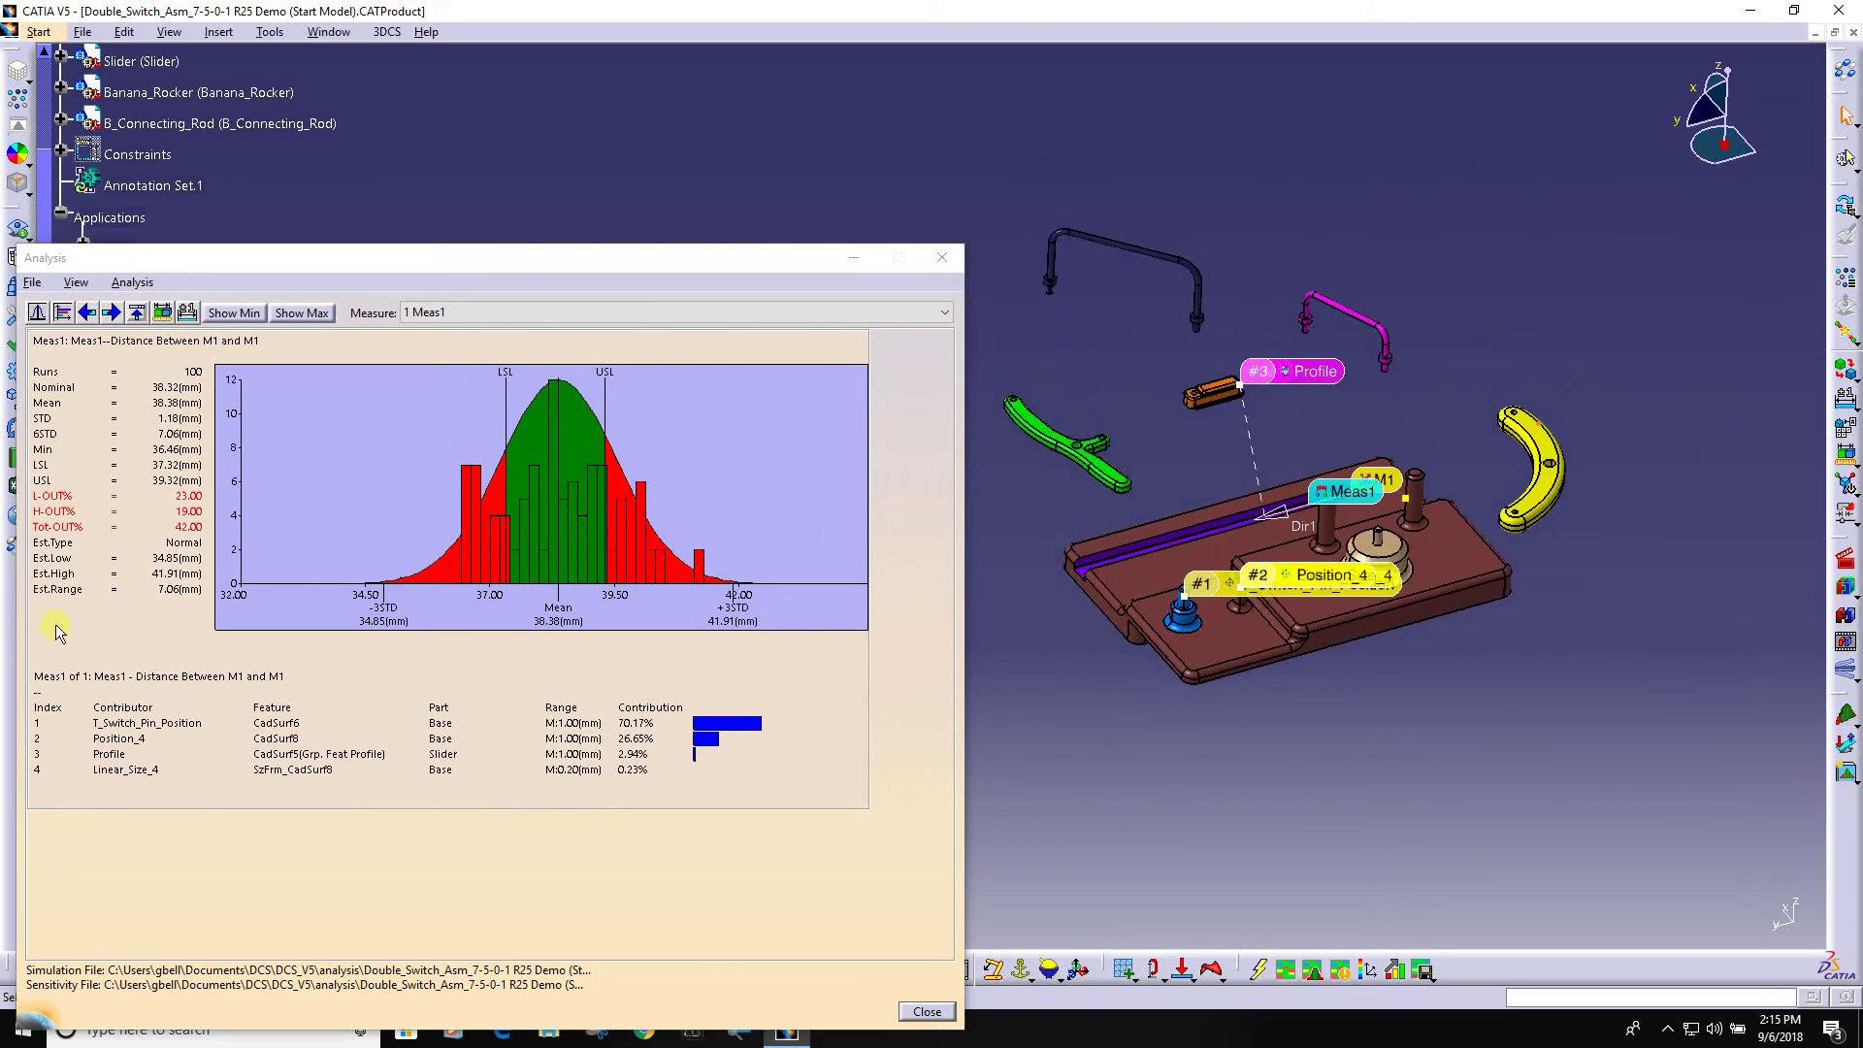
# Step: Highlight the T_Switch_Pin_Position, Position_4 and Profile contributors on the exploded model
pyautogui.click(101, 739)
pyautogui.click(112, 725)
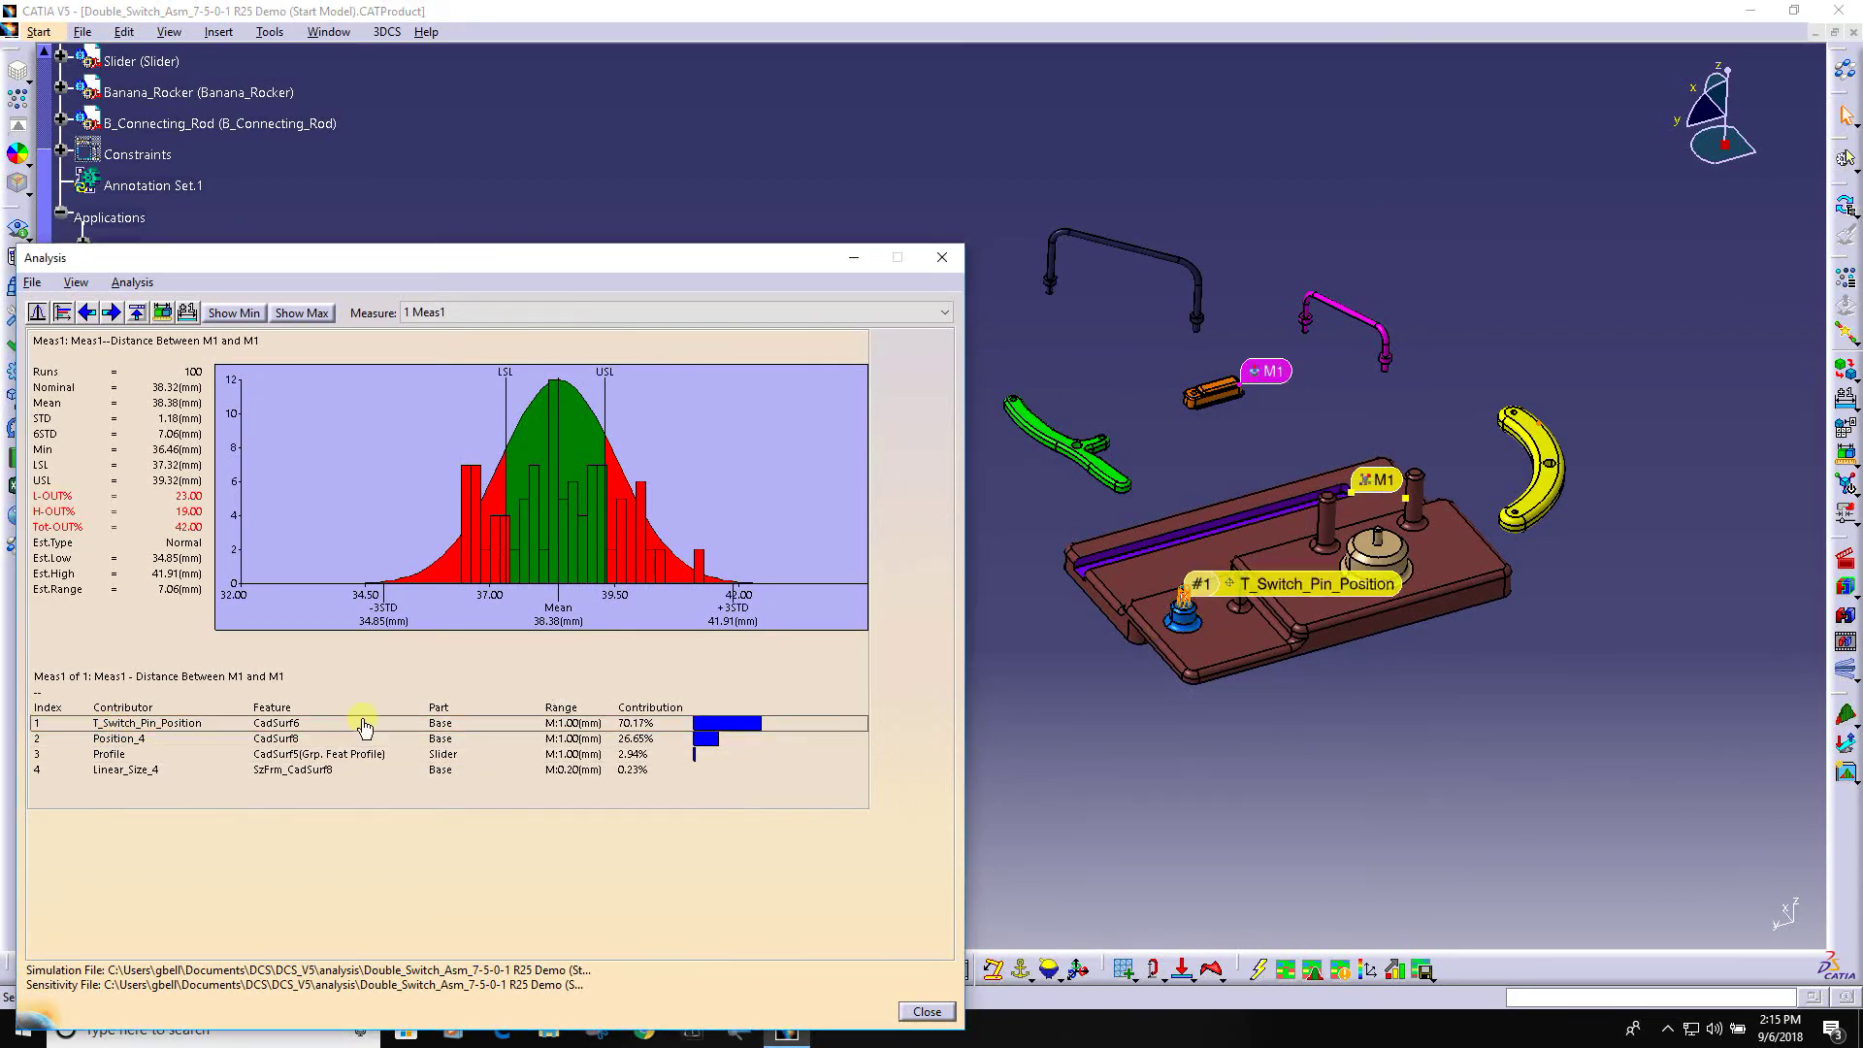
pyautogui.click(121, 743)
pyautogui.click(121, 735)
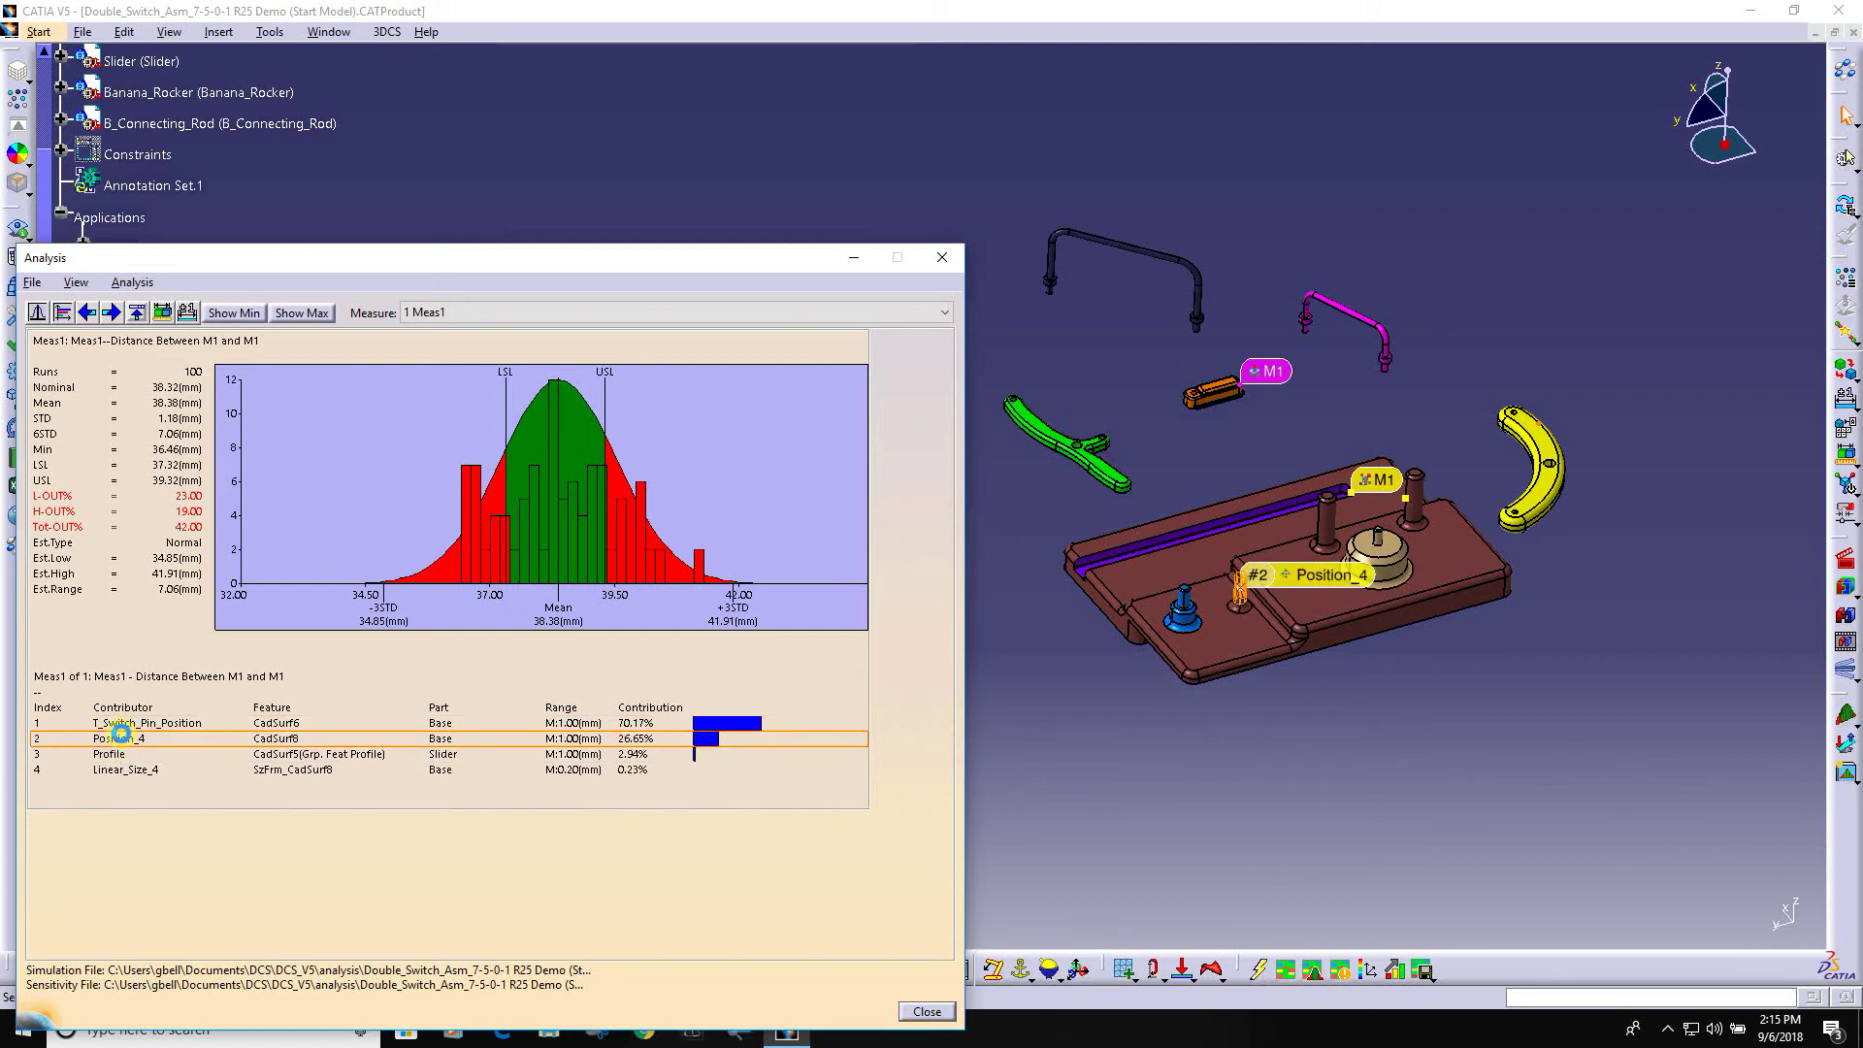
pyautogui.click(121, 756)
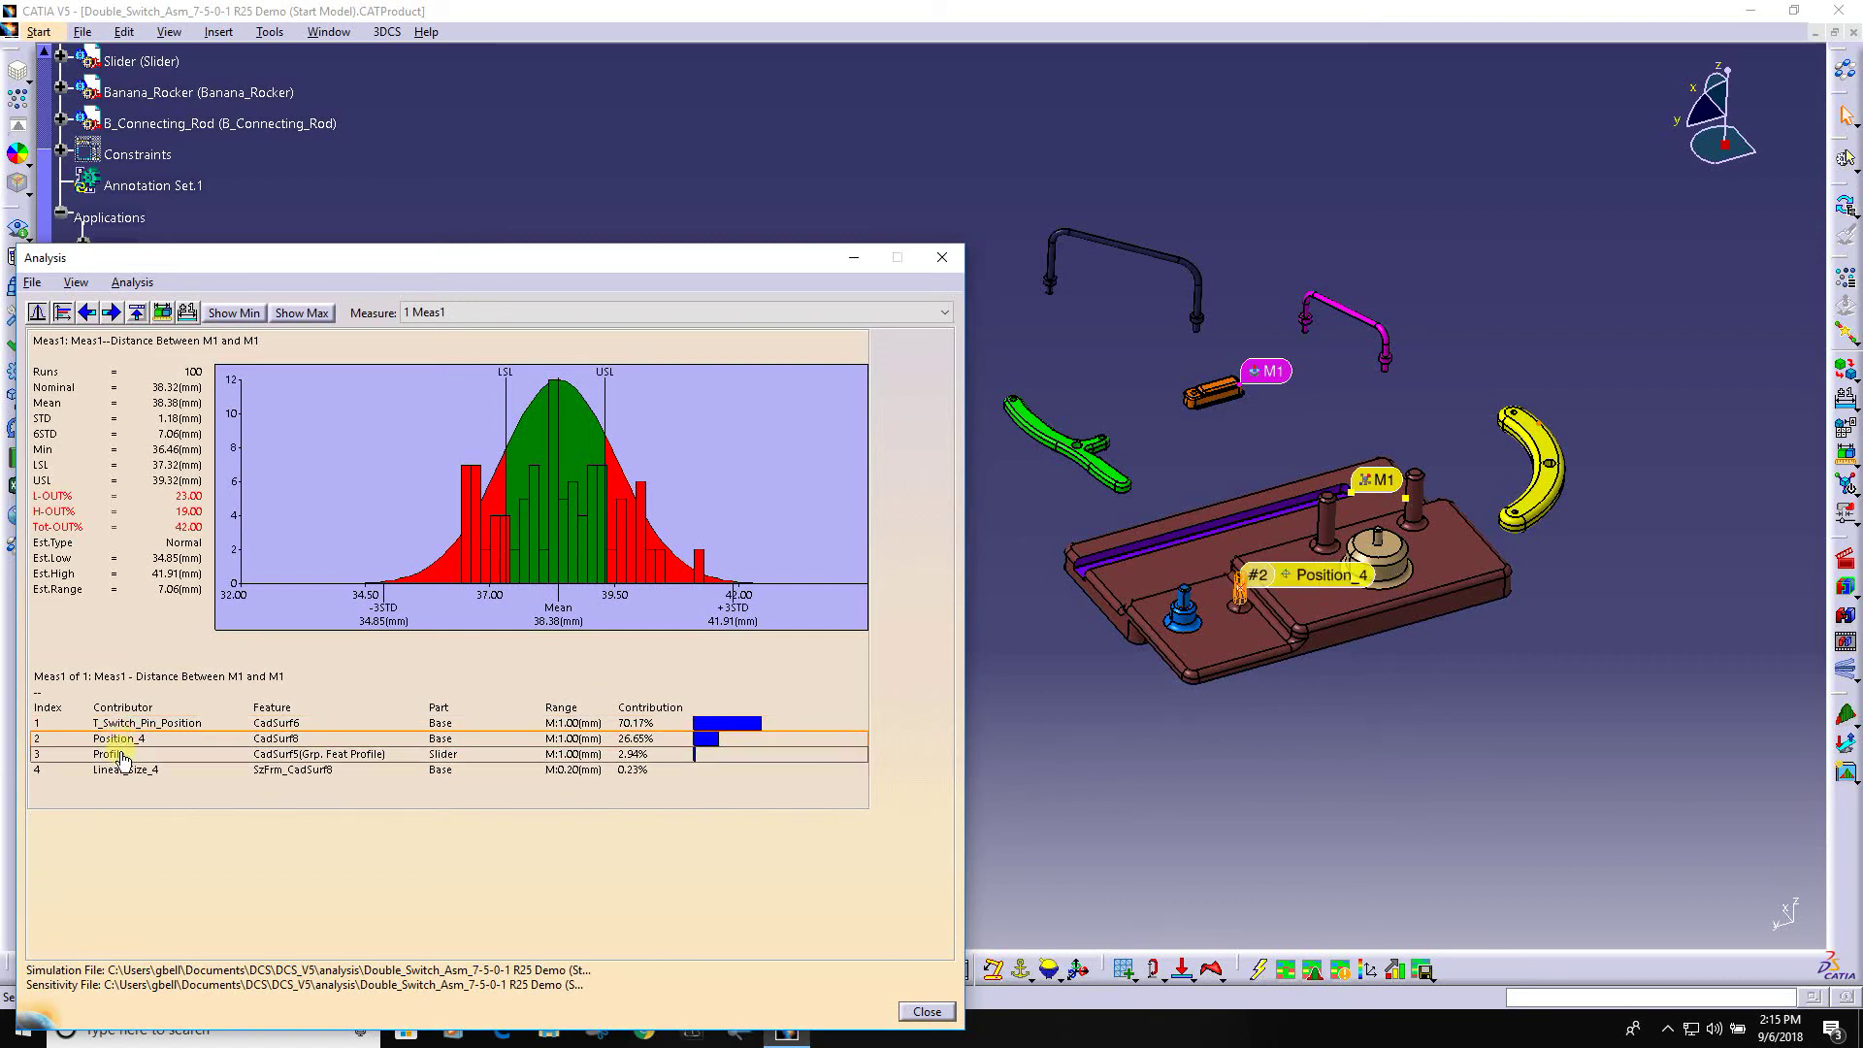
pyautogui.click(123, 756)
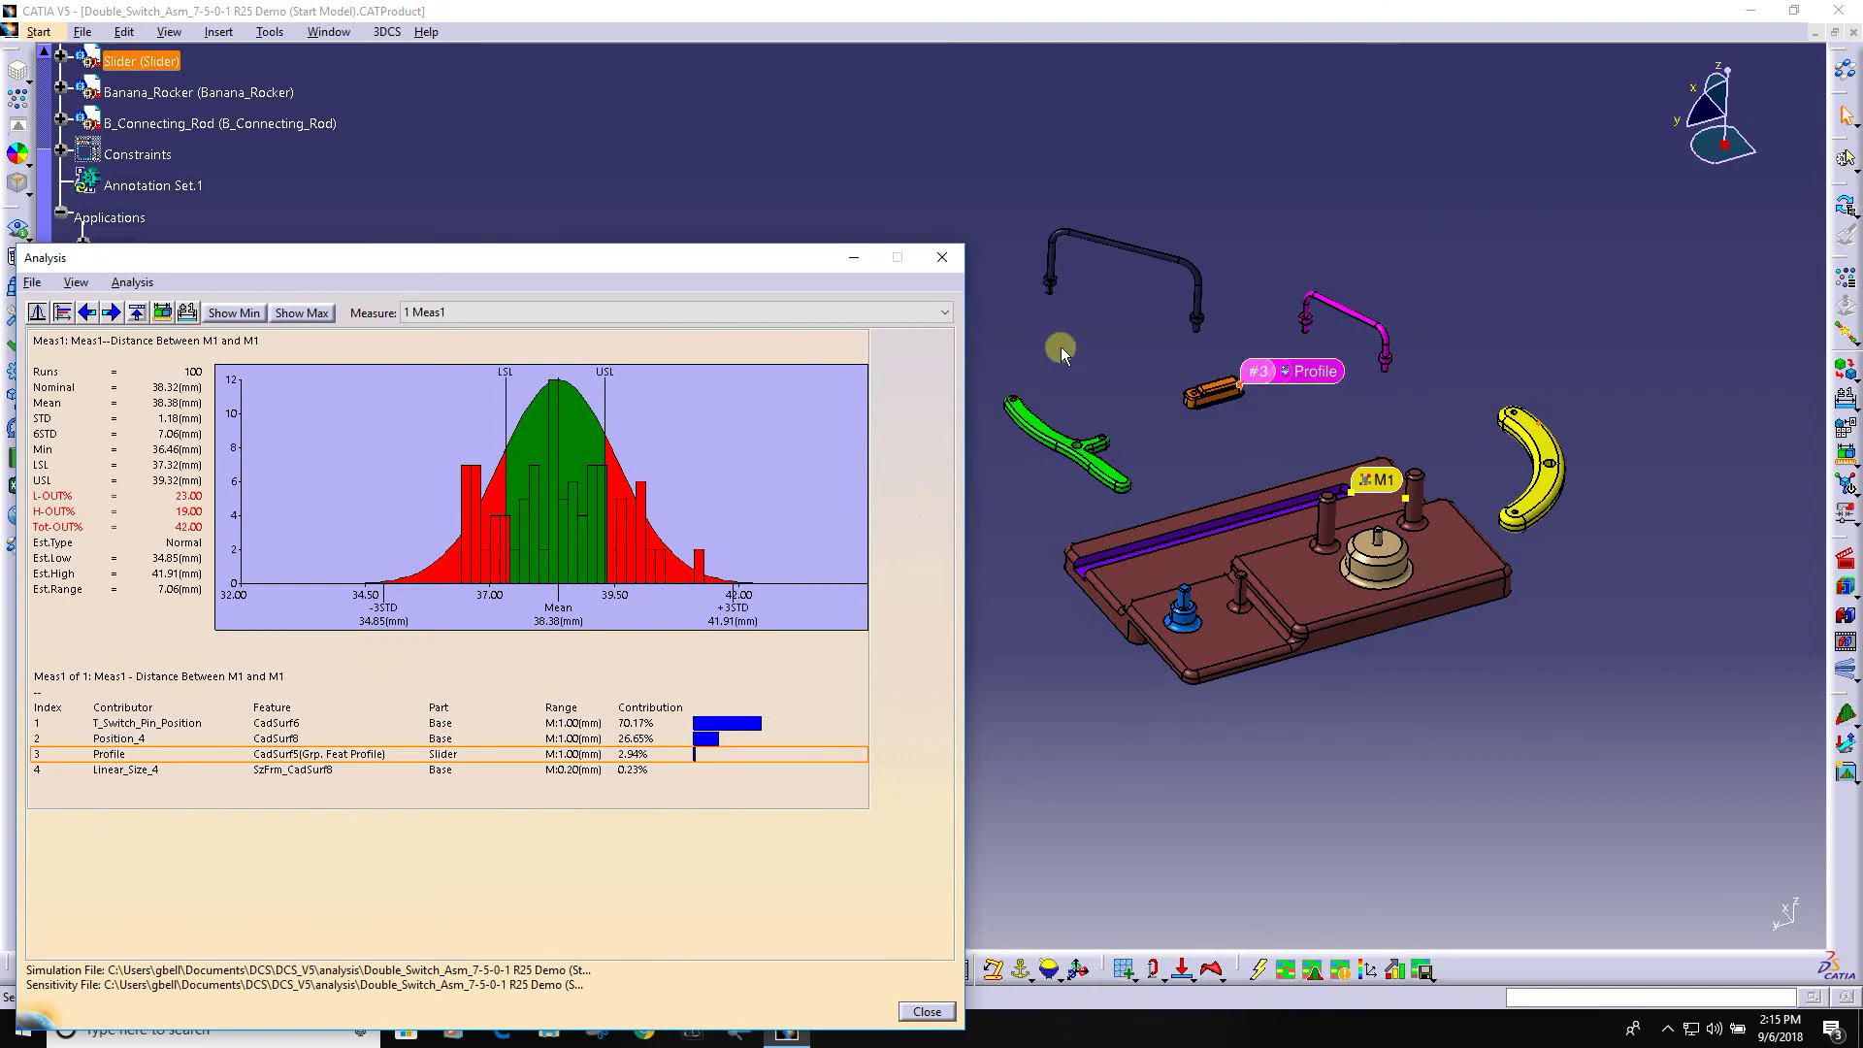
# Step: Reassemble the exploded parts and reposition the Analysis window higher
pyautogui.moveTo(602, 260); pyautogui.dragTo(624, 205)
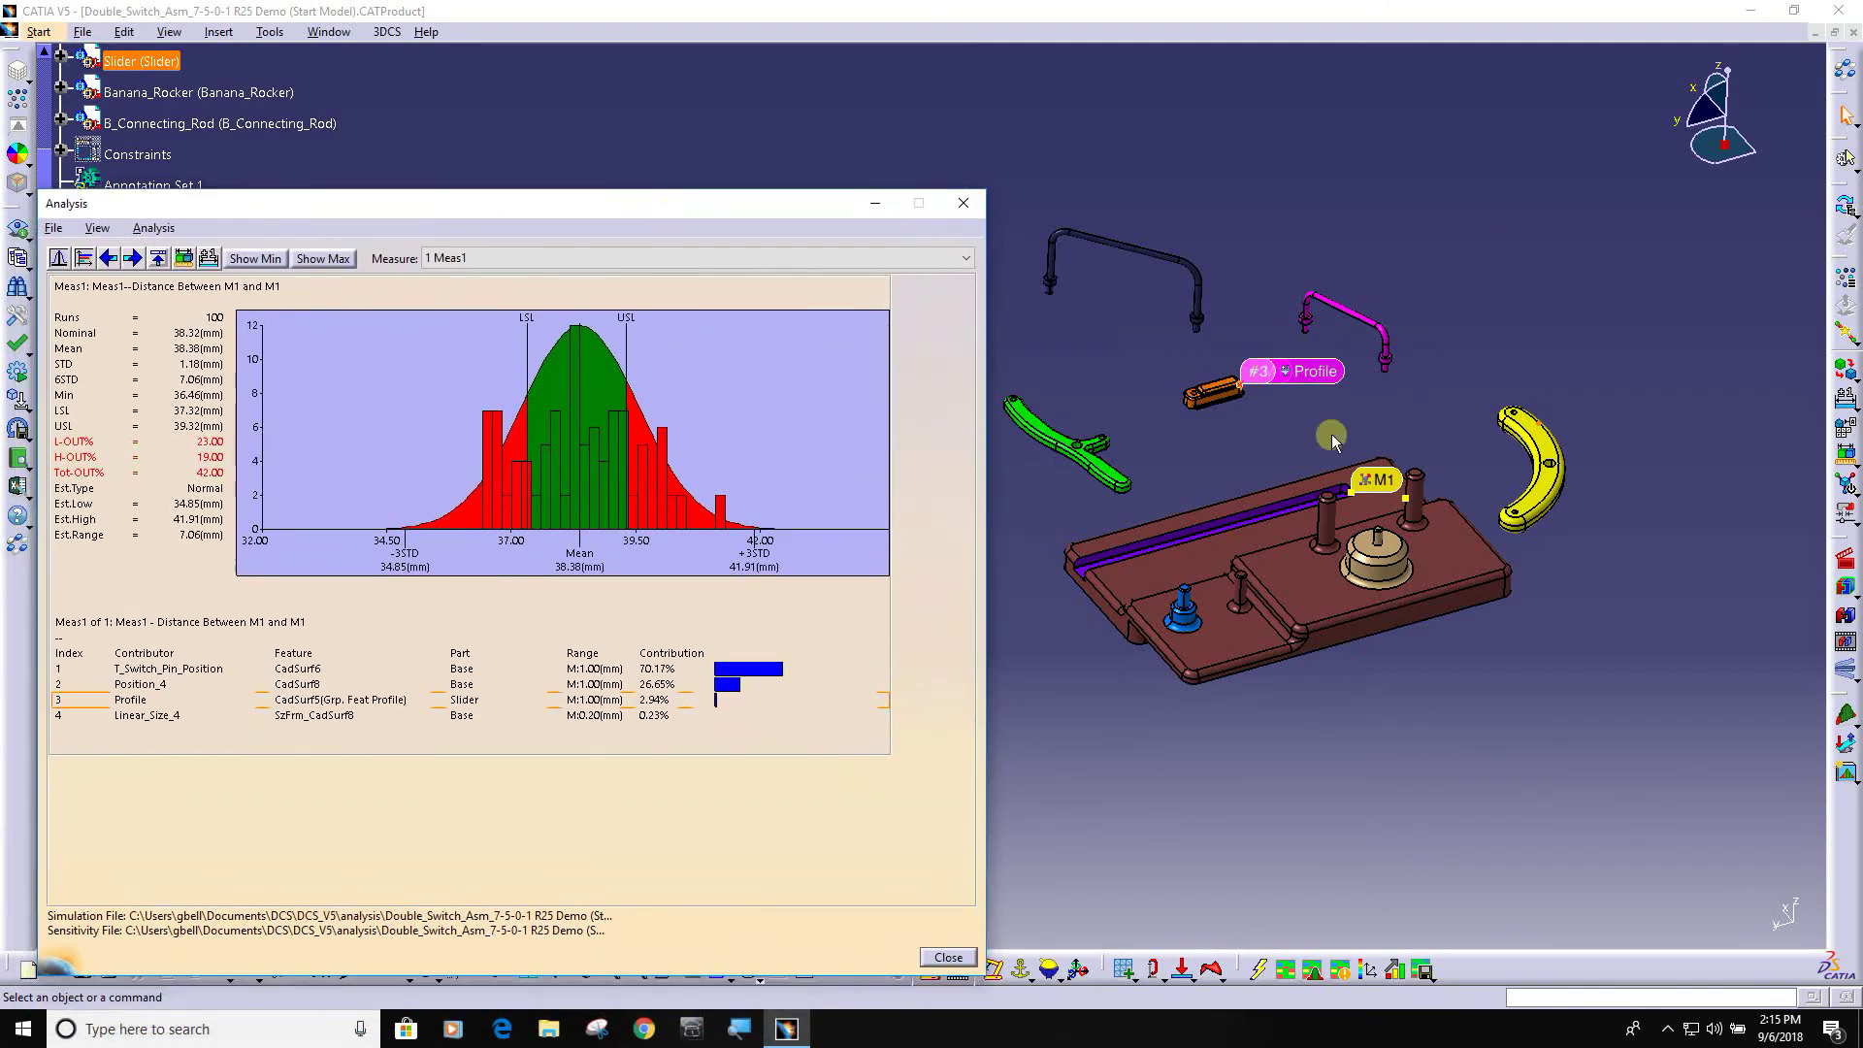
pyautogui.click(1844, 588)
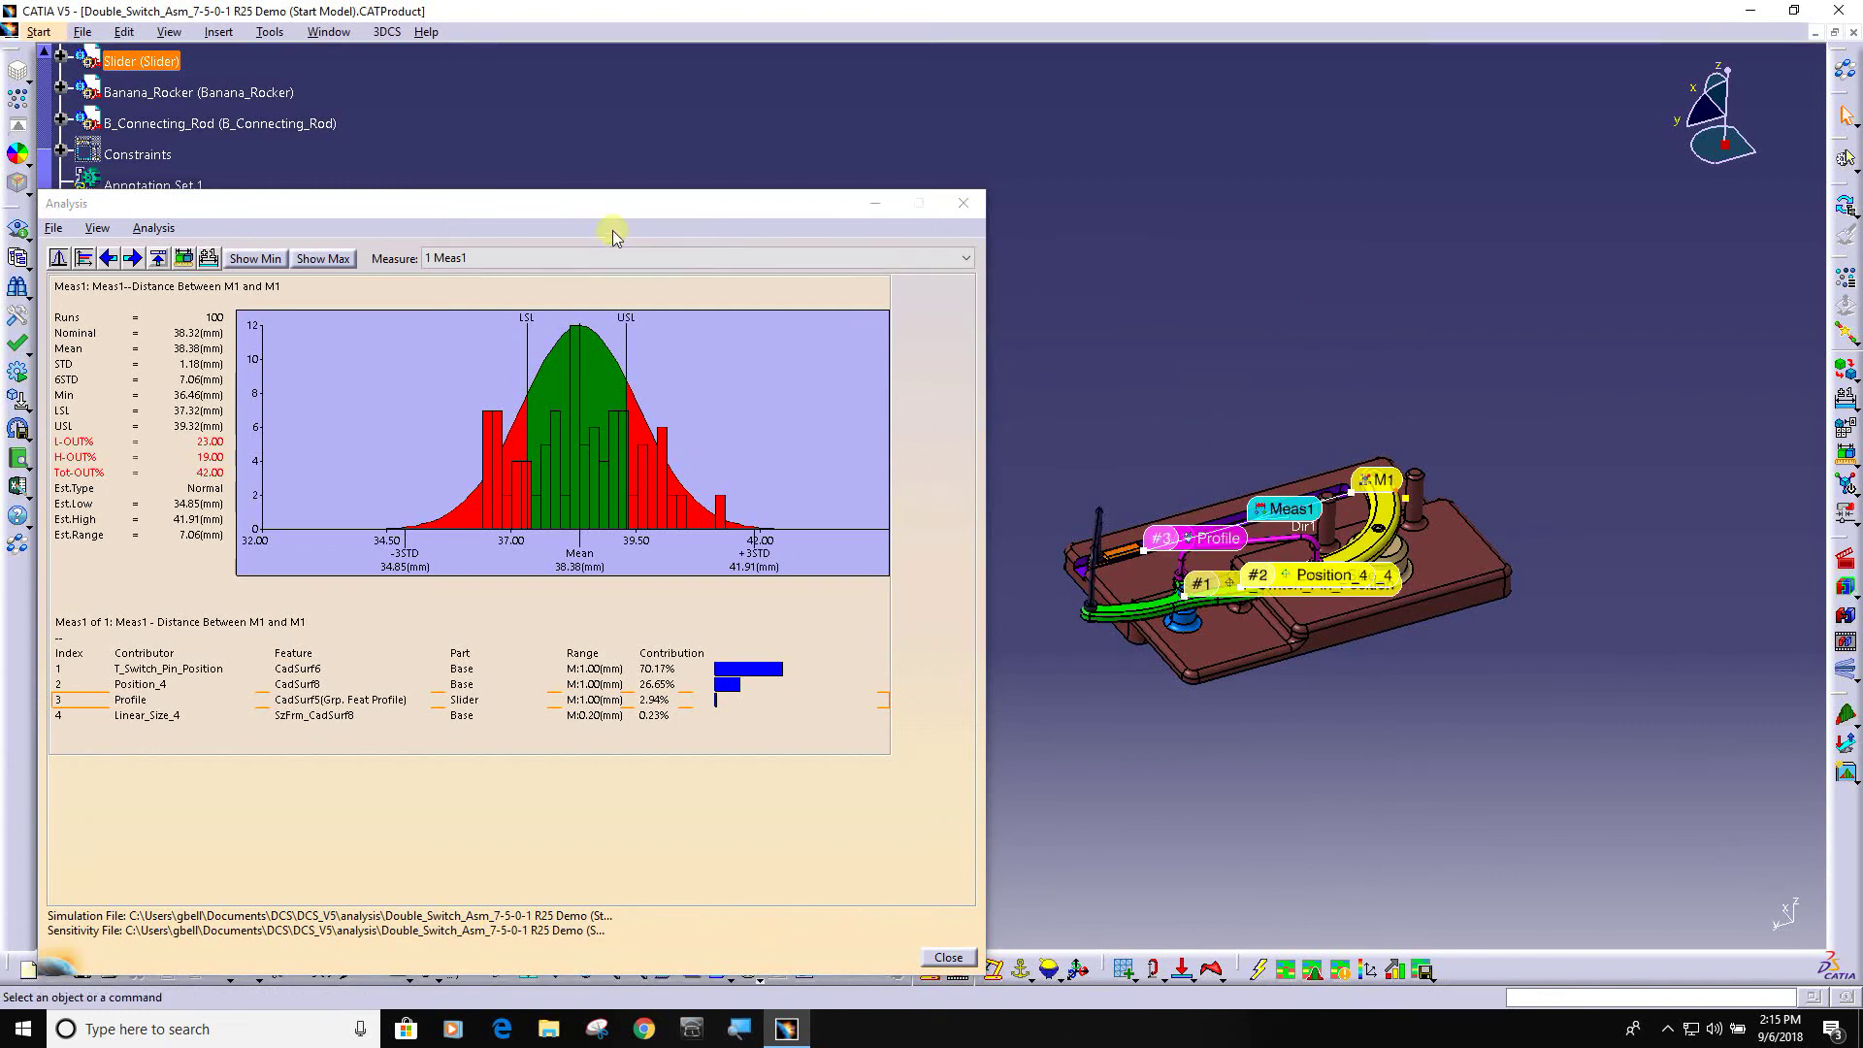
pyautogui.moveTo(601, 212); pyautogui.dragTo(604, 113)
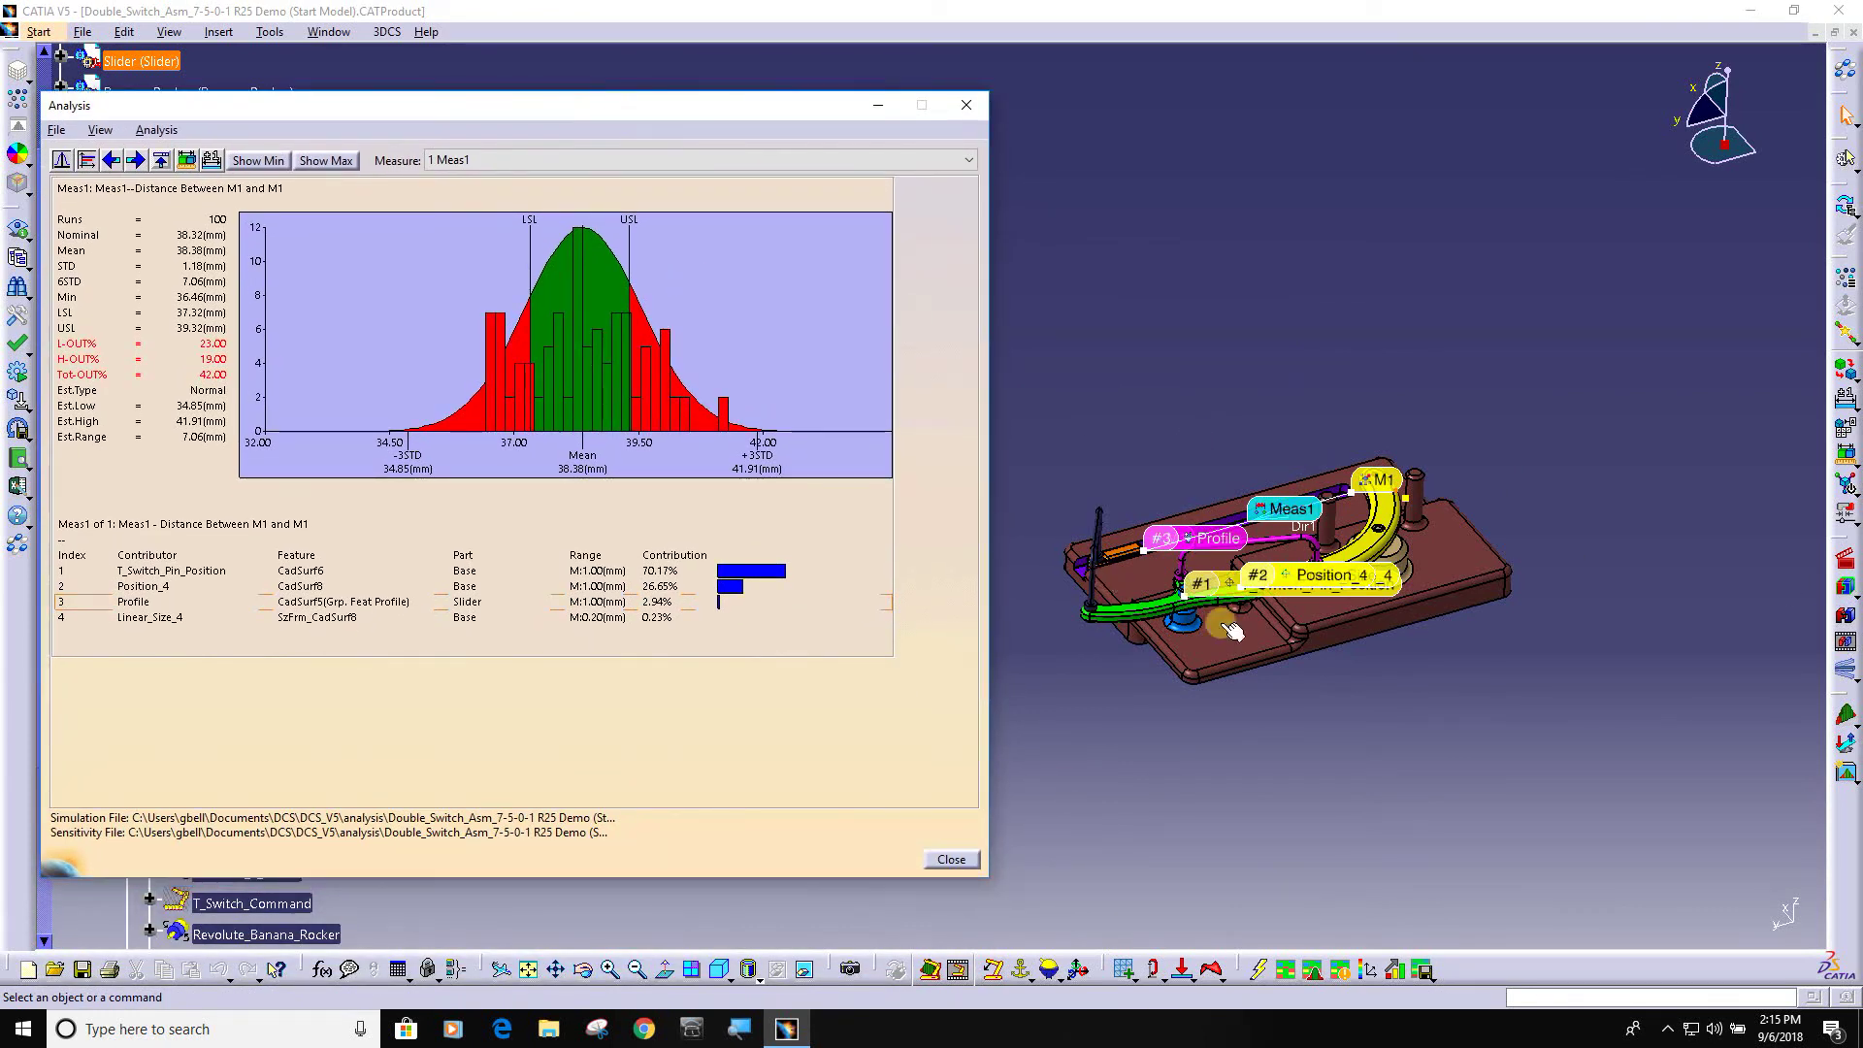
# Step: Generate an HTML report of the analysis with header 'Demo'
pyautogui.click(1846, 776)
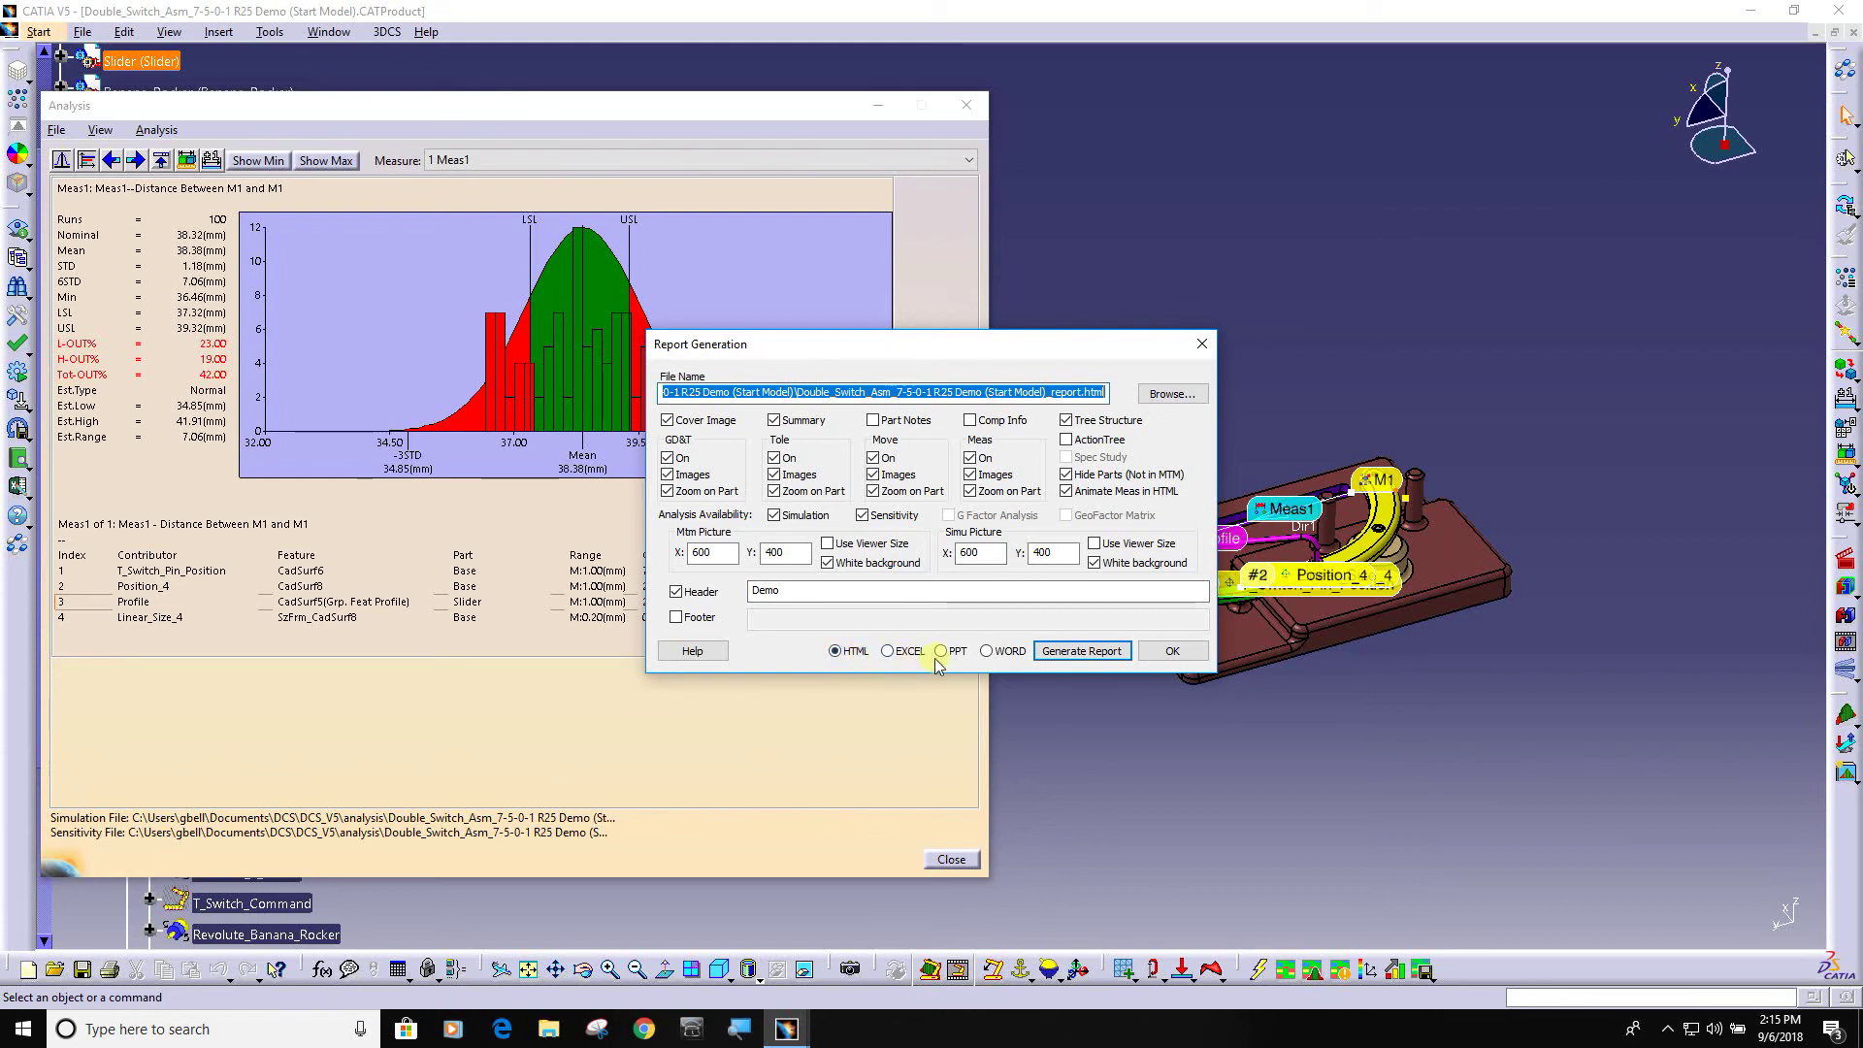
pyautogui.moveTo(1251, 679); pyautogui.dragTo(1082, 654, button='middle')
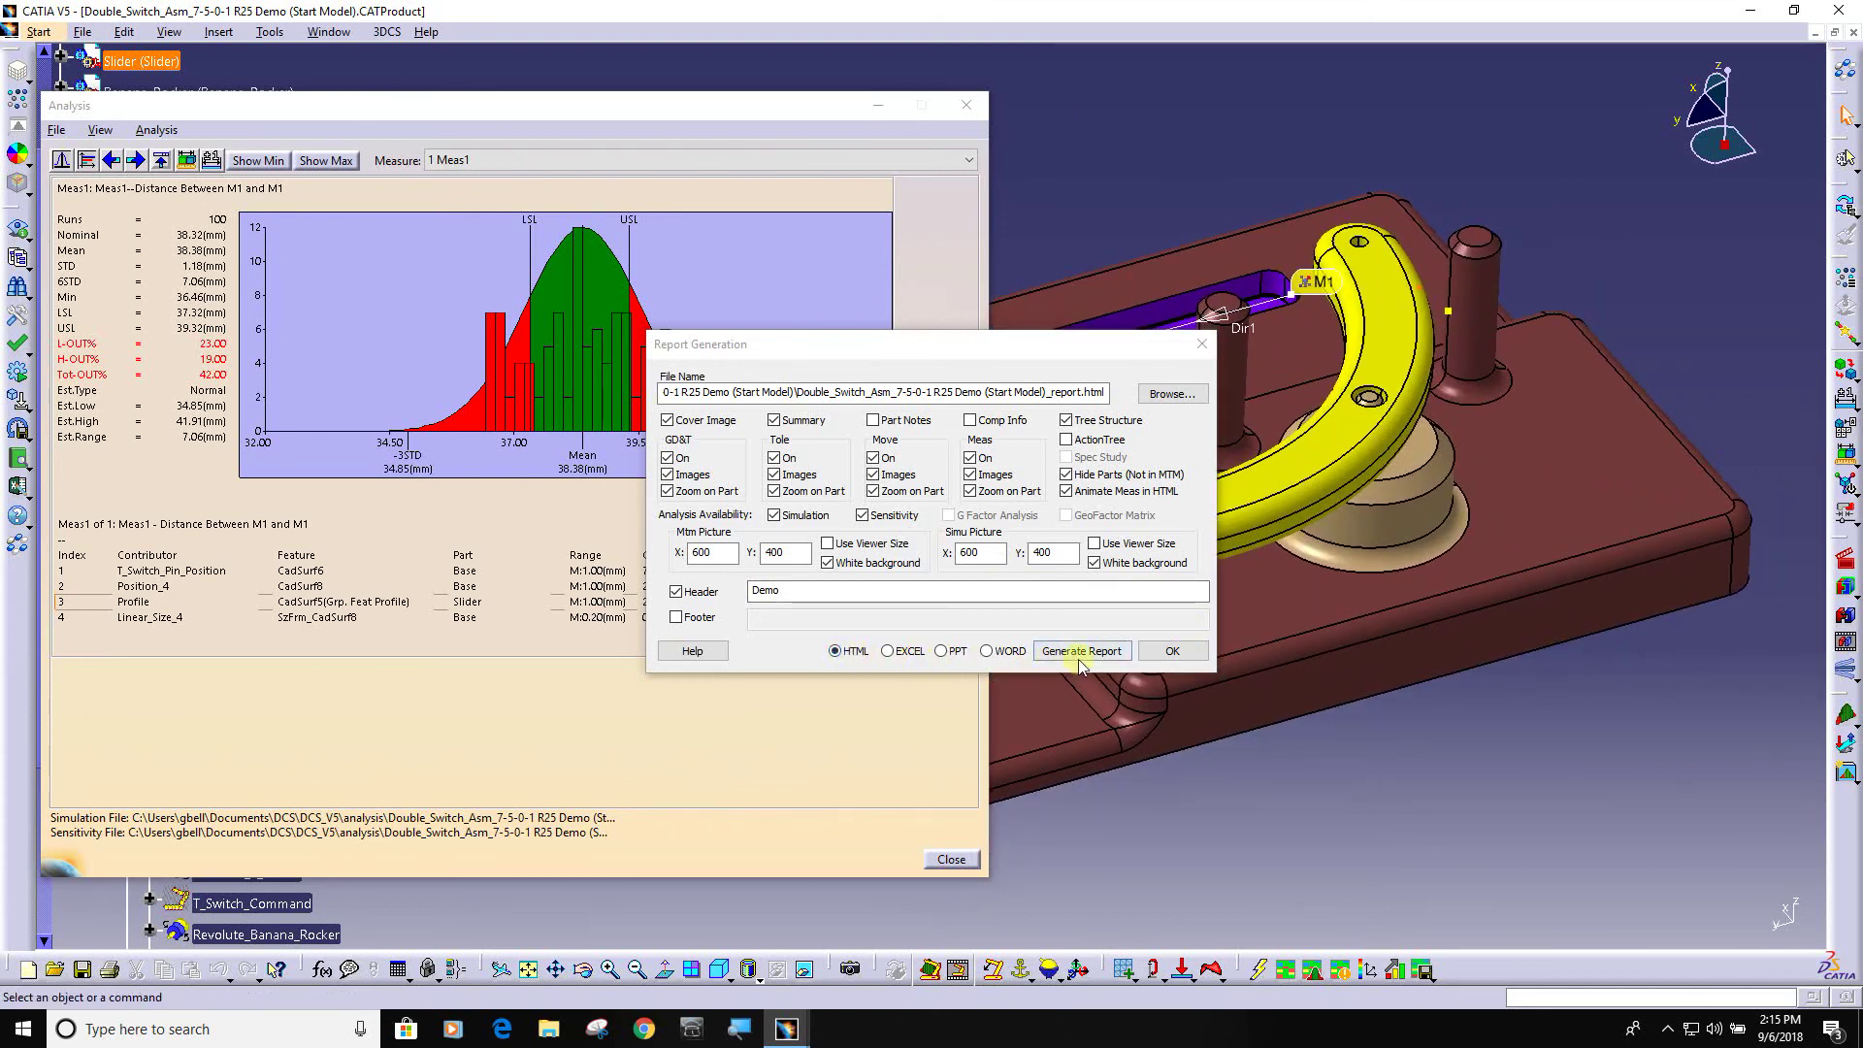
pyautogui.click(1080, 652)
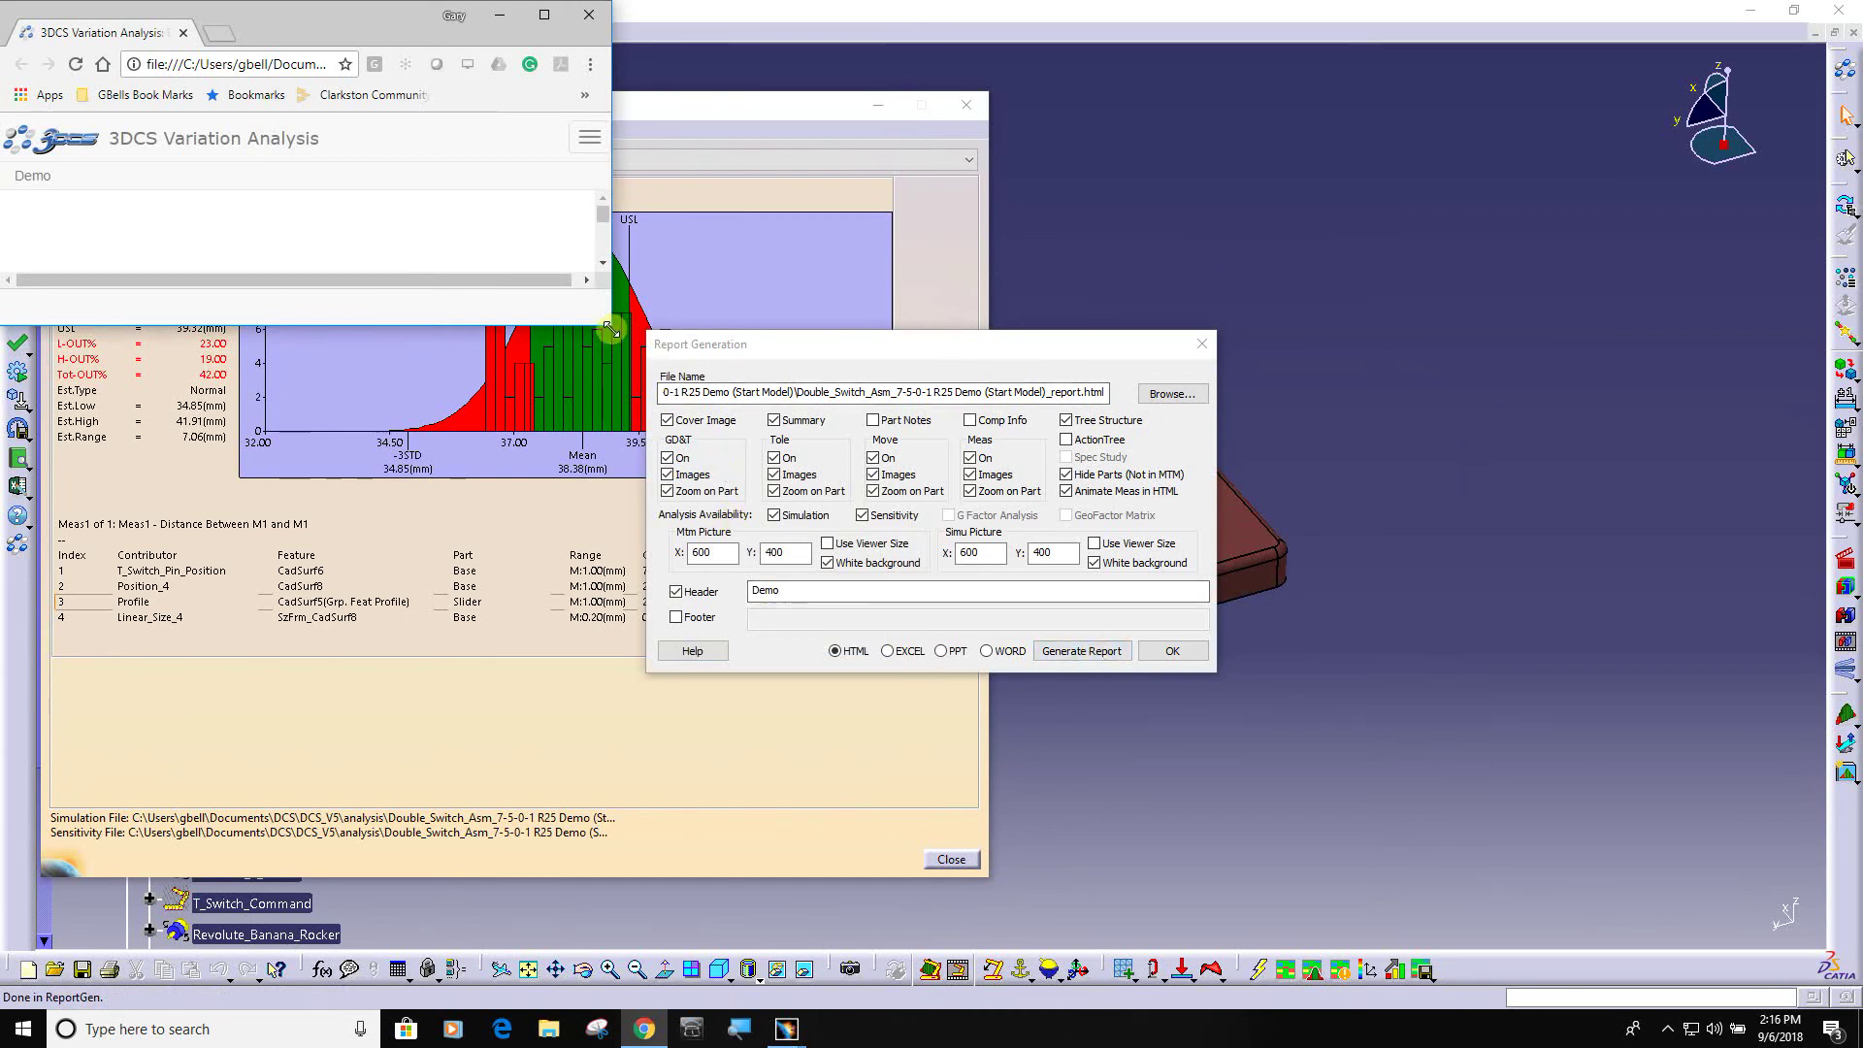
# Step: Enlarge the report window and view its Model Summary and Simulation Results pages
pyautogui.moveTo(611, 325); pyautogui.dragTo(1181, 933)
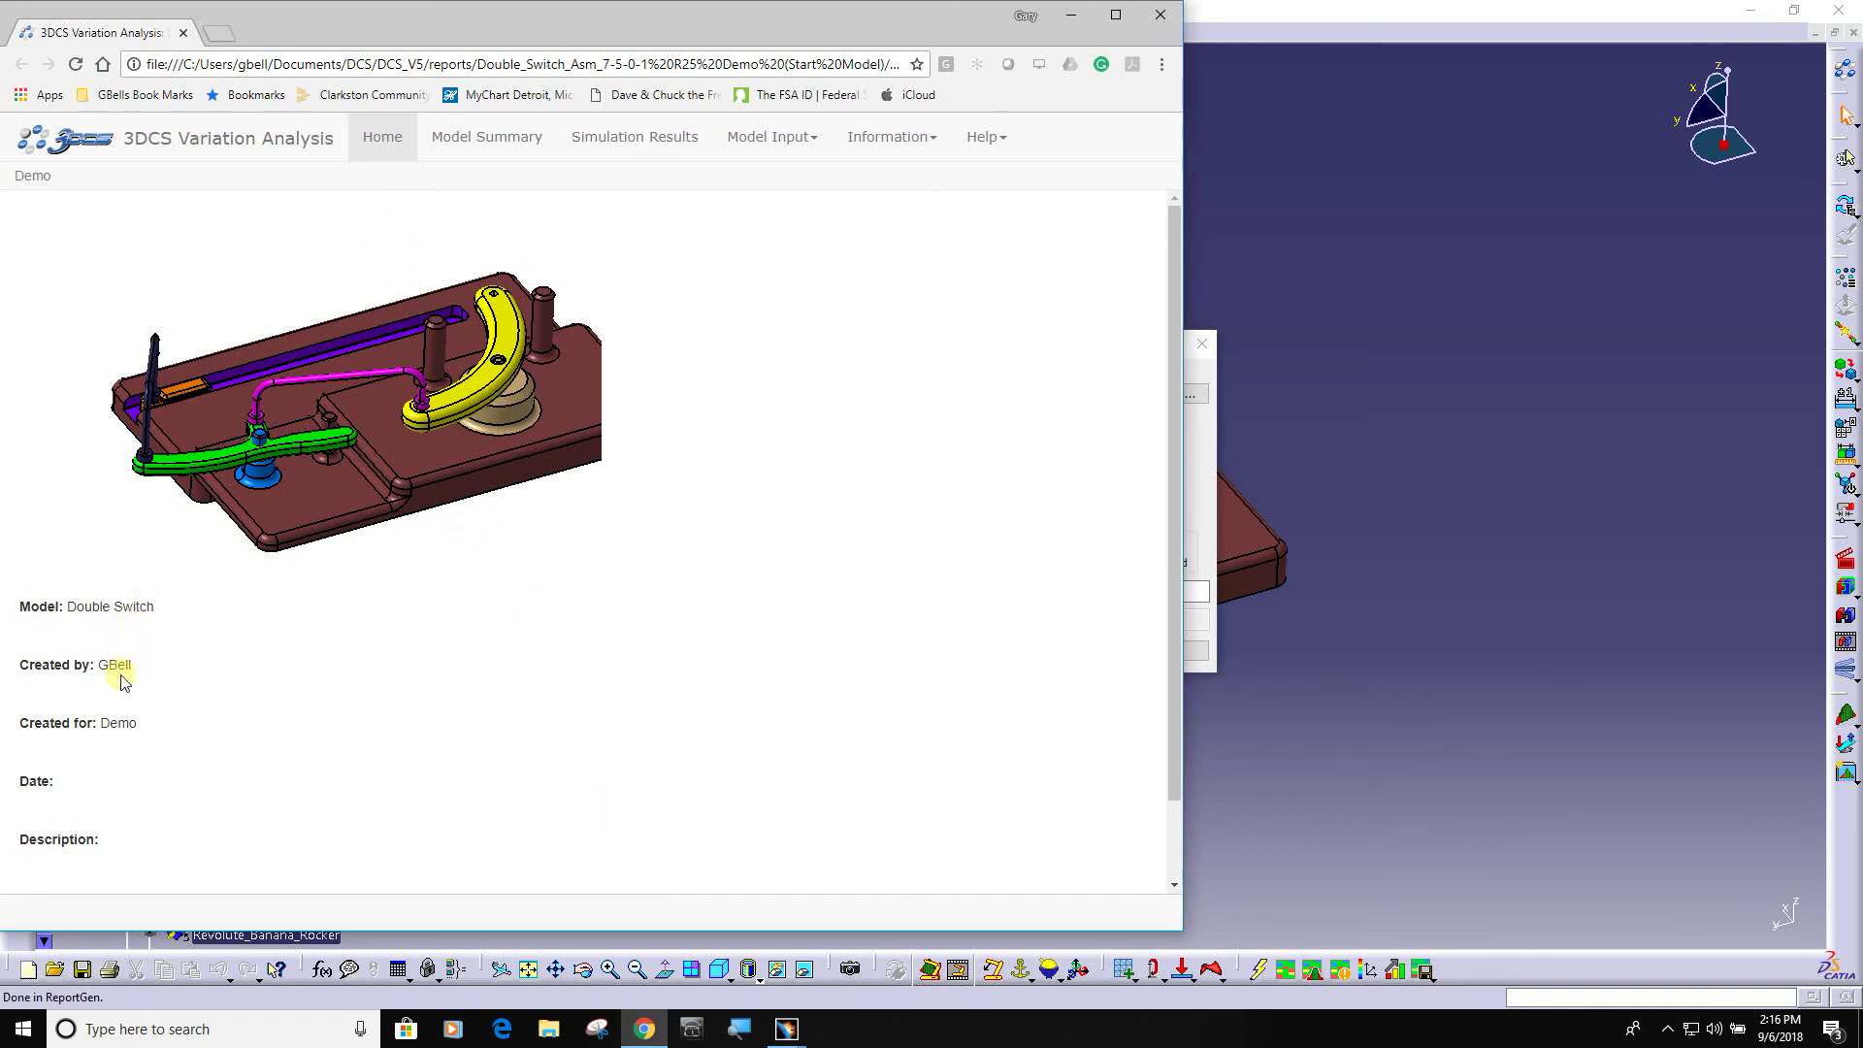
pyautogui.click(500, 144)
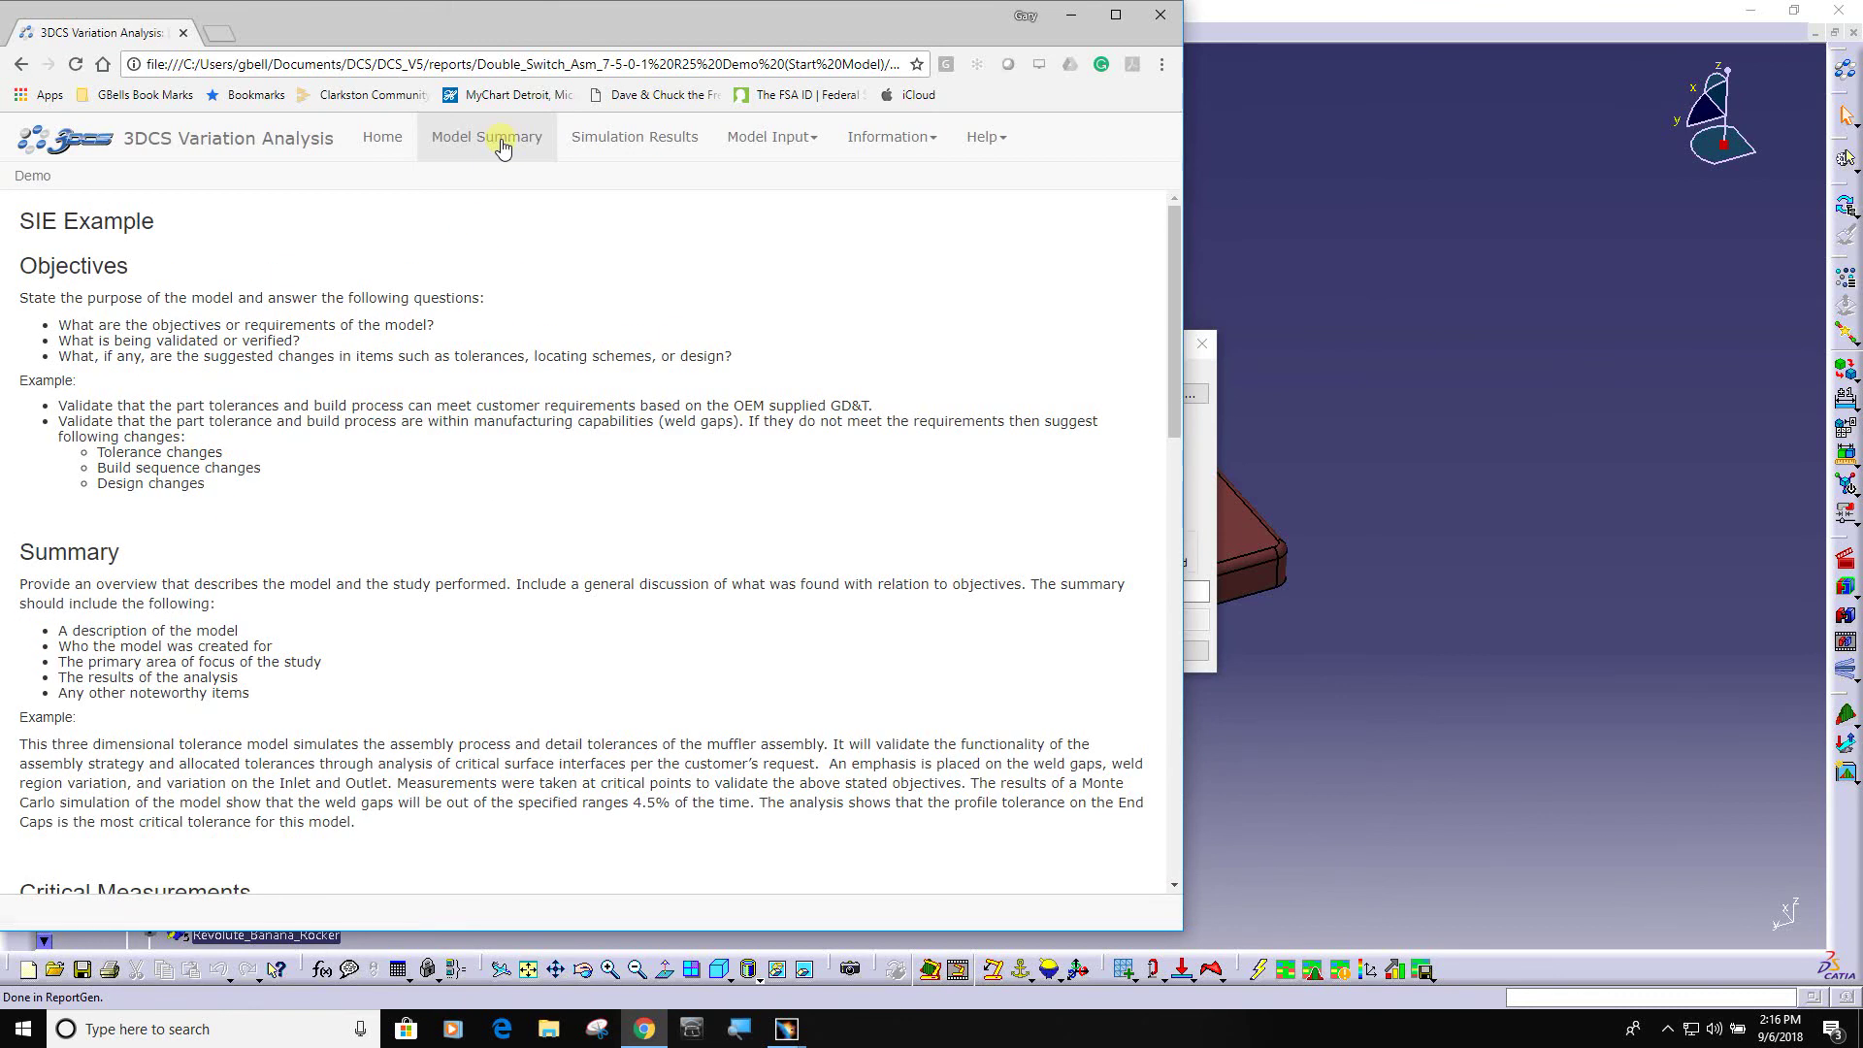
pyautogui.click(603, 142)
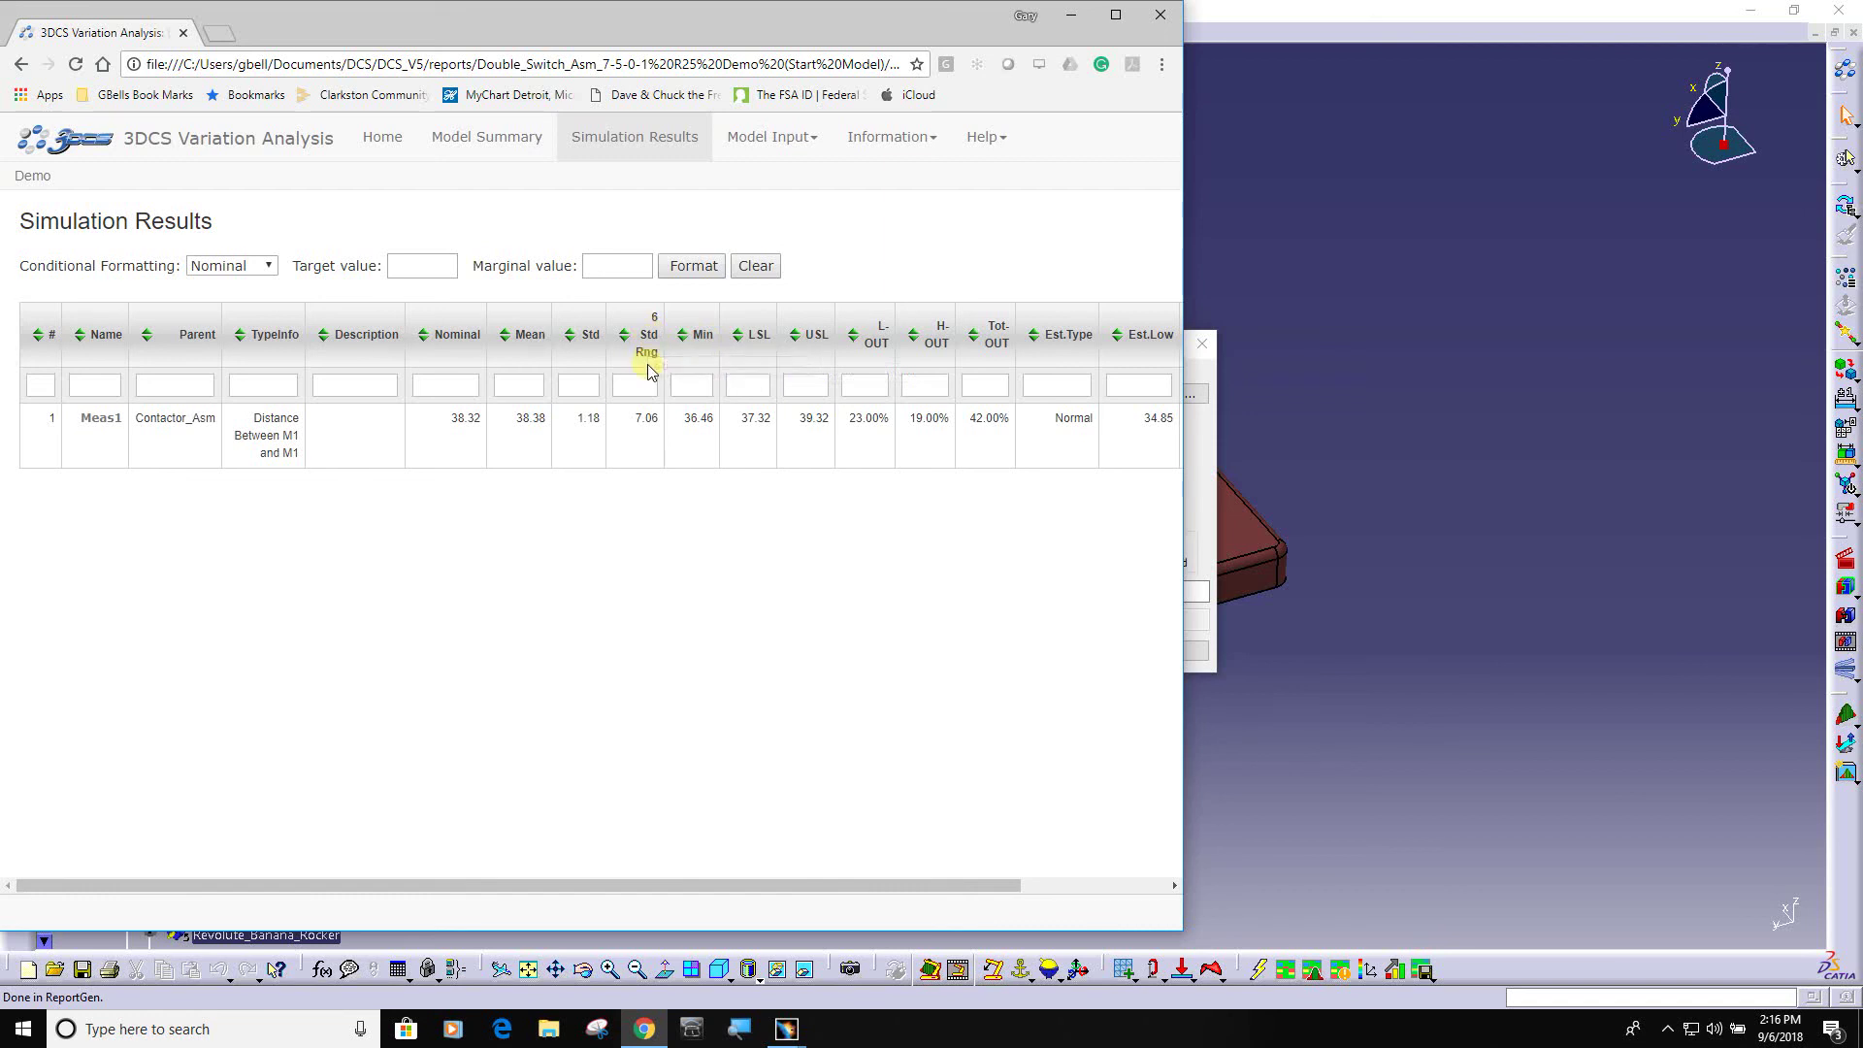
pyautogui.moveTo(88, 419)
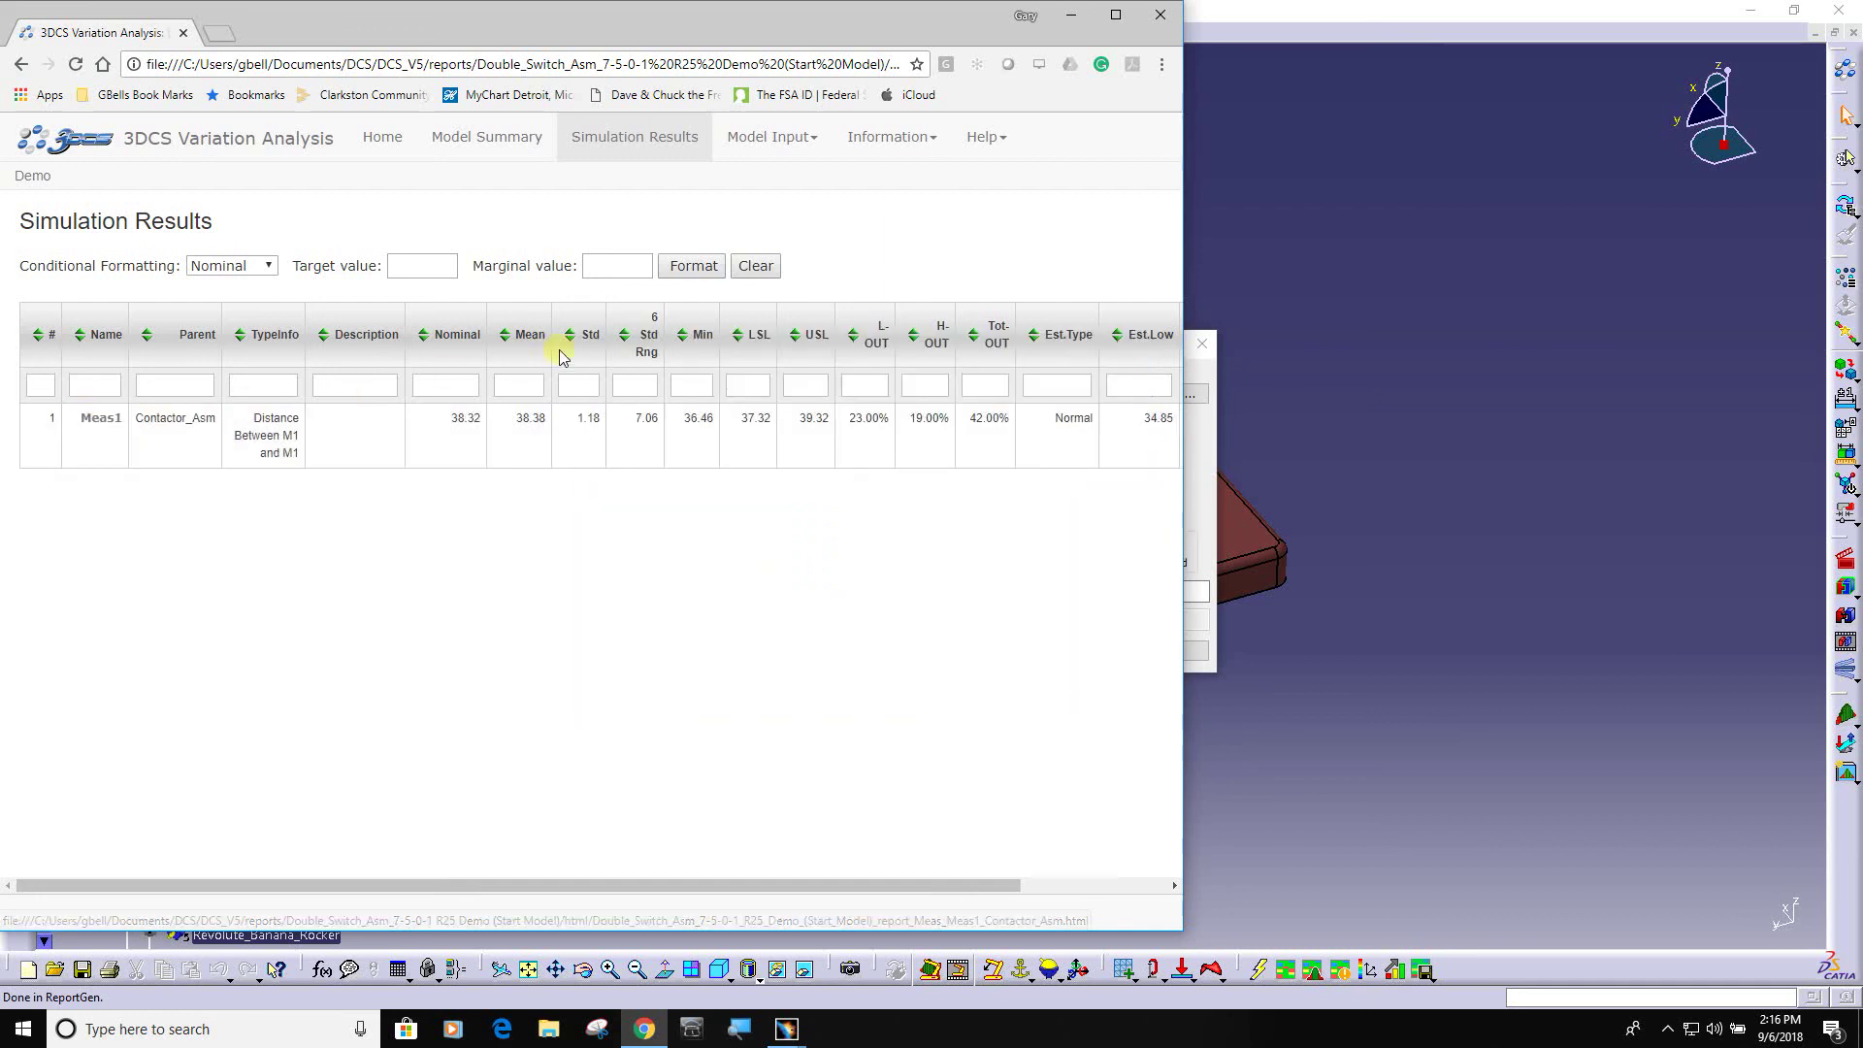
# Step: Inspect the Model Input > Assembly Sequence page rows, then switch back to CATIA
pyautogui.click(764, 141)
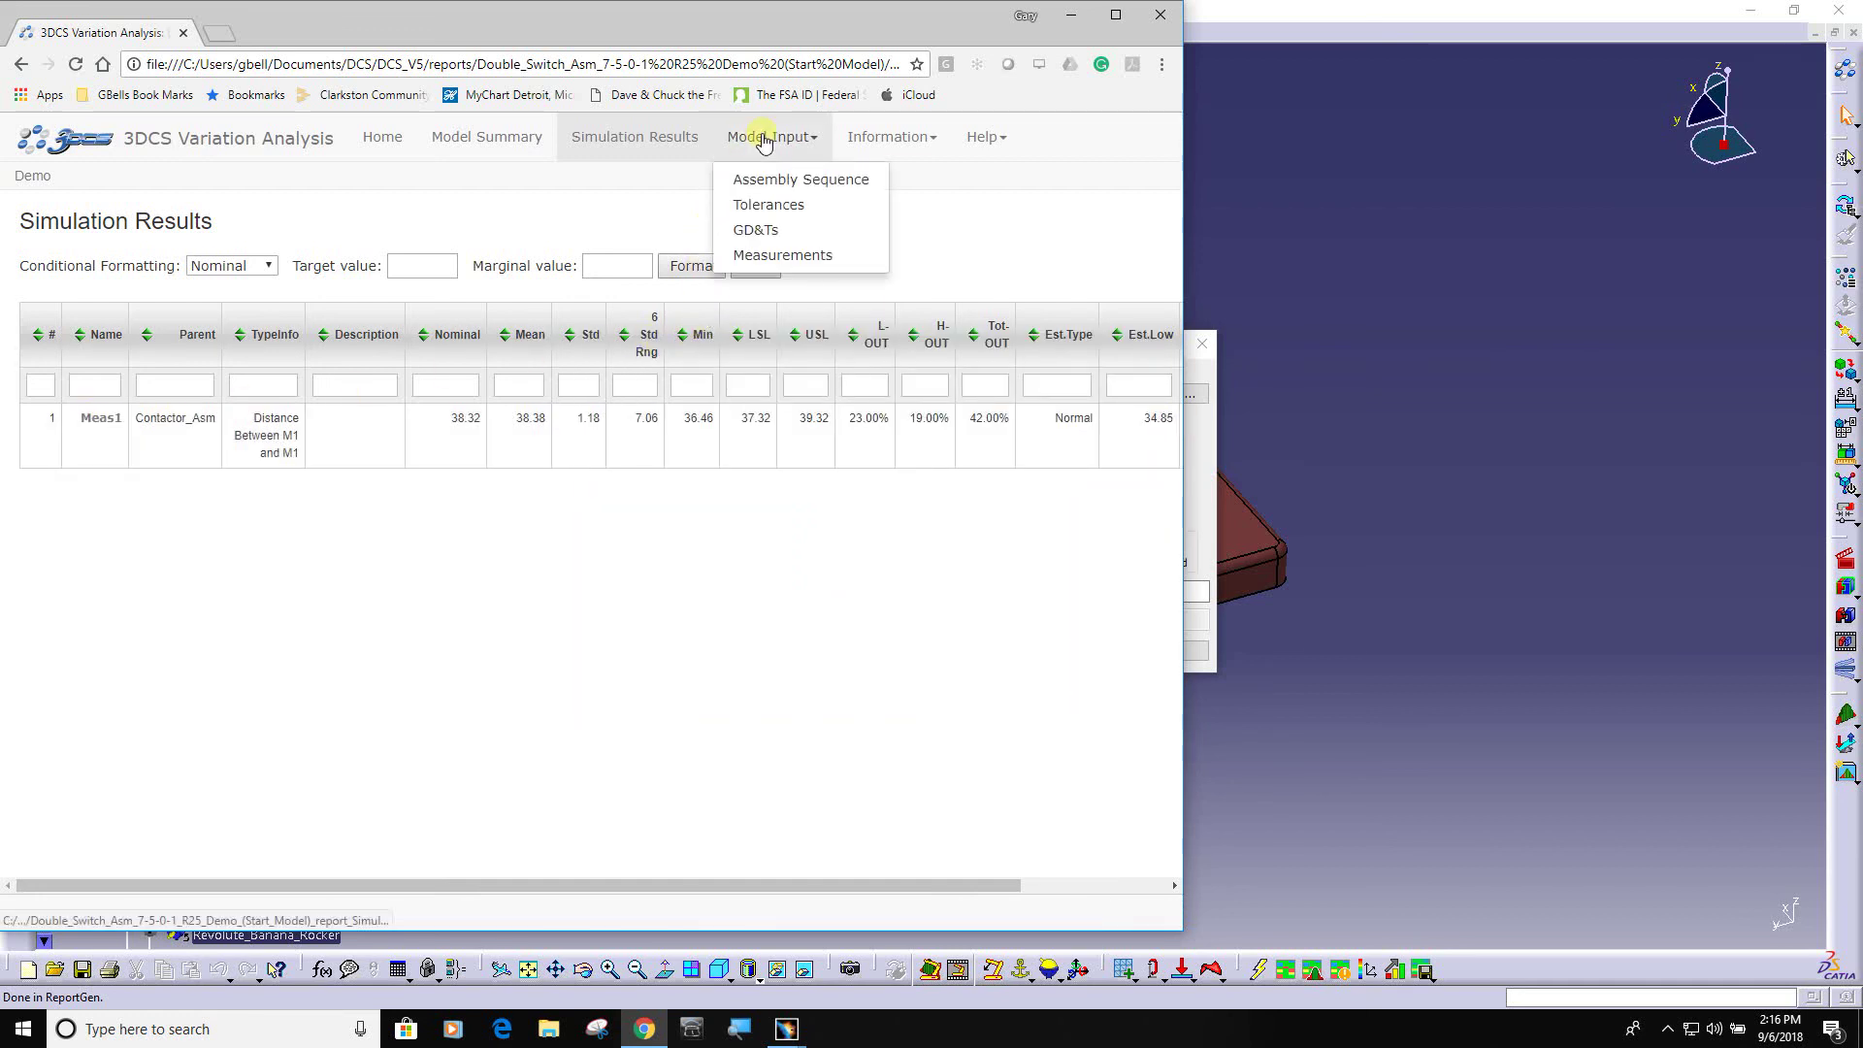
pyautogui.click(797, 184)
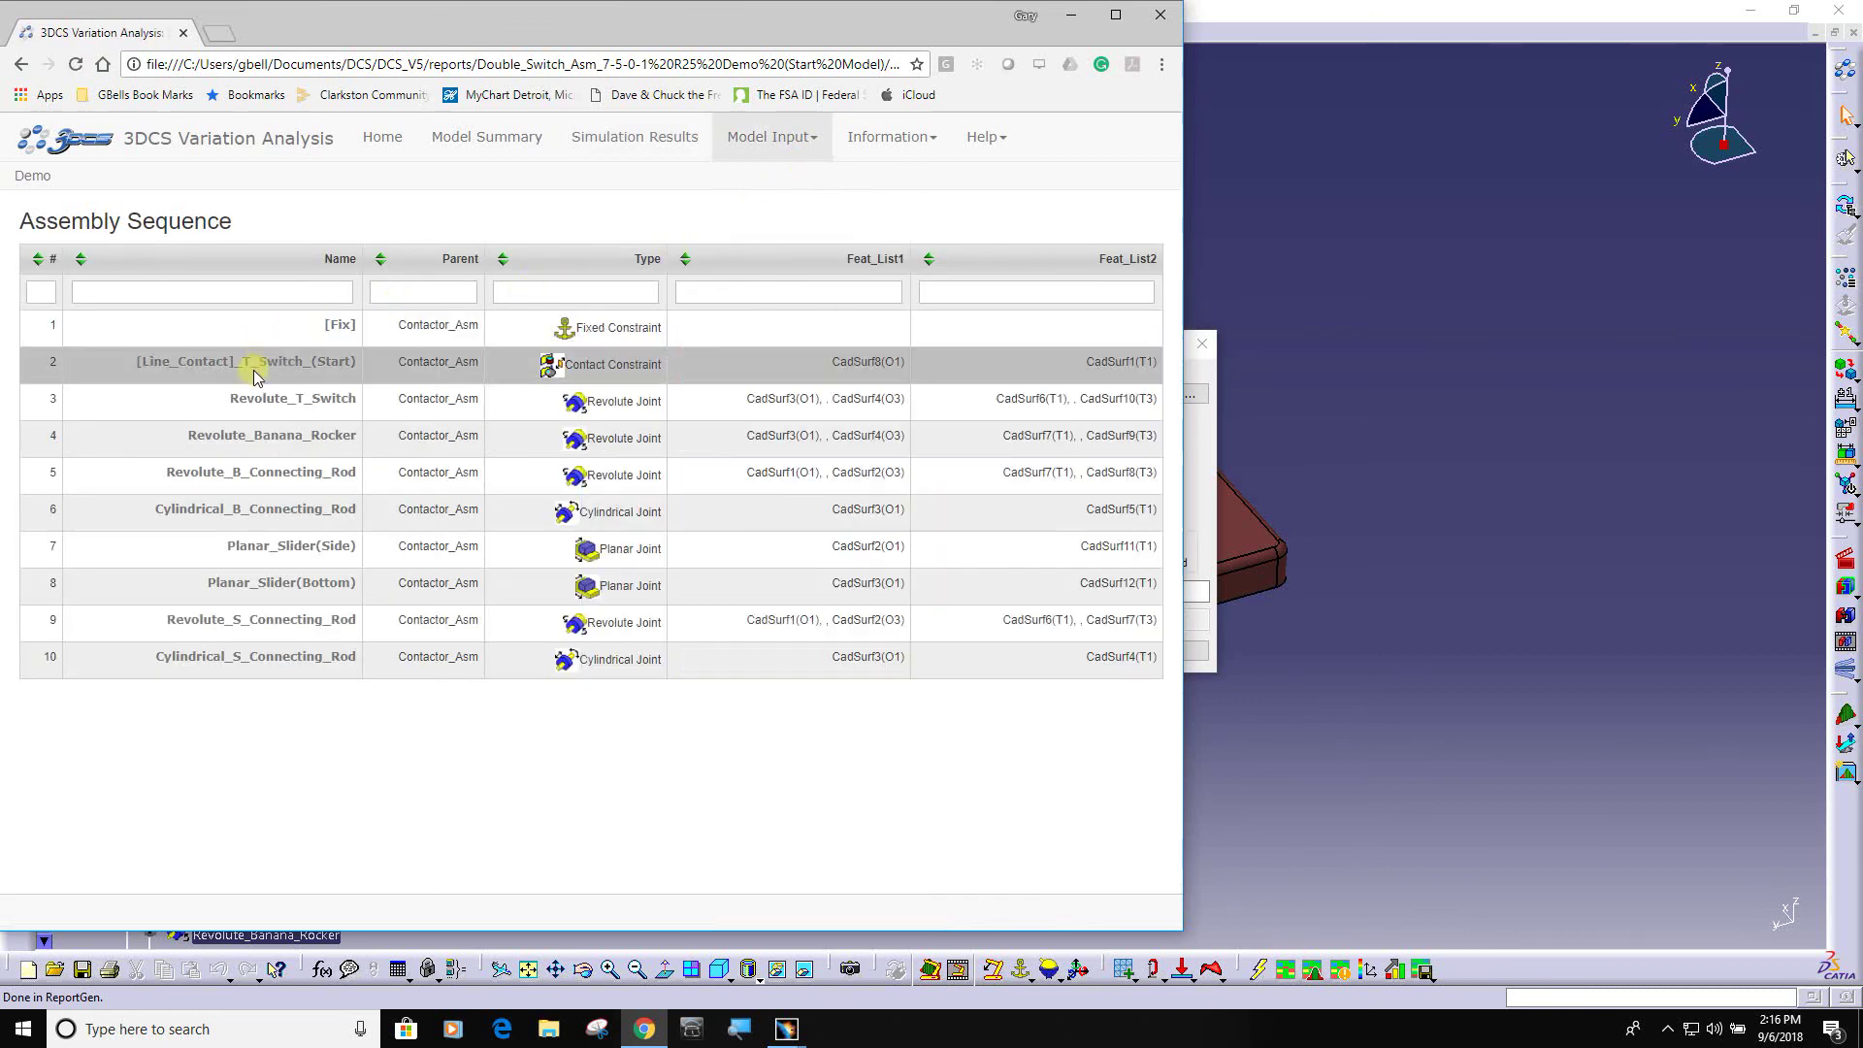
pyautogui.moveTo(255, 370)
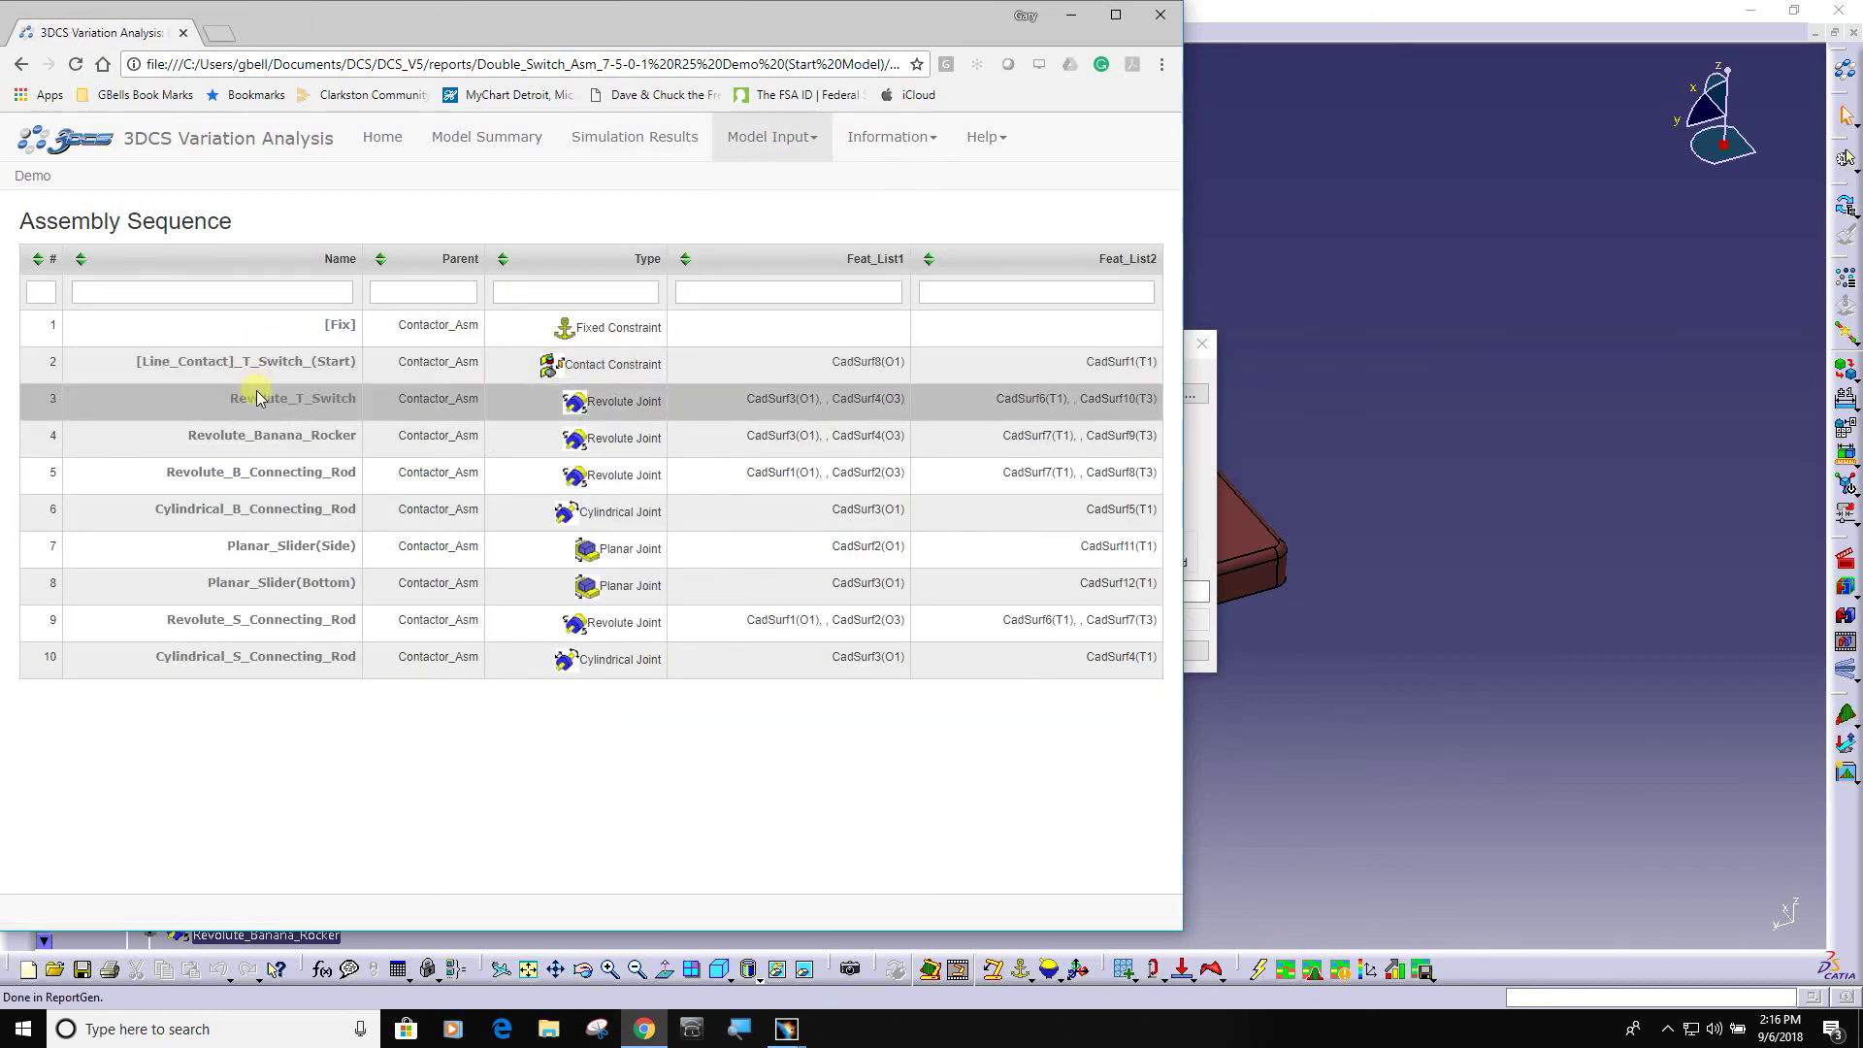
pyautogui.moveTo(258, 407)
pyautogui.moveTo(254, 441)
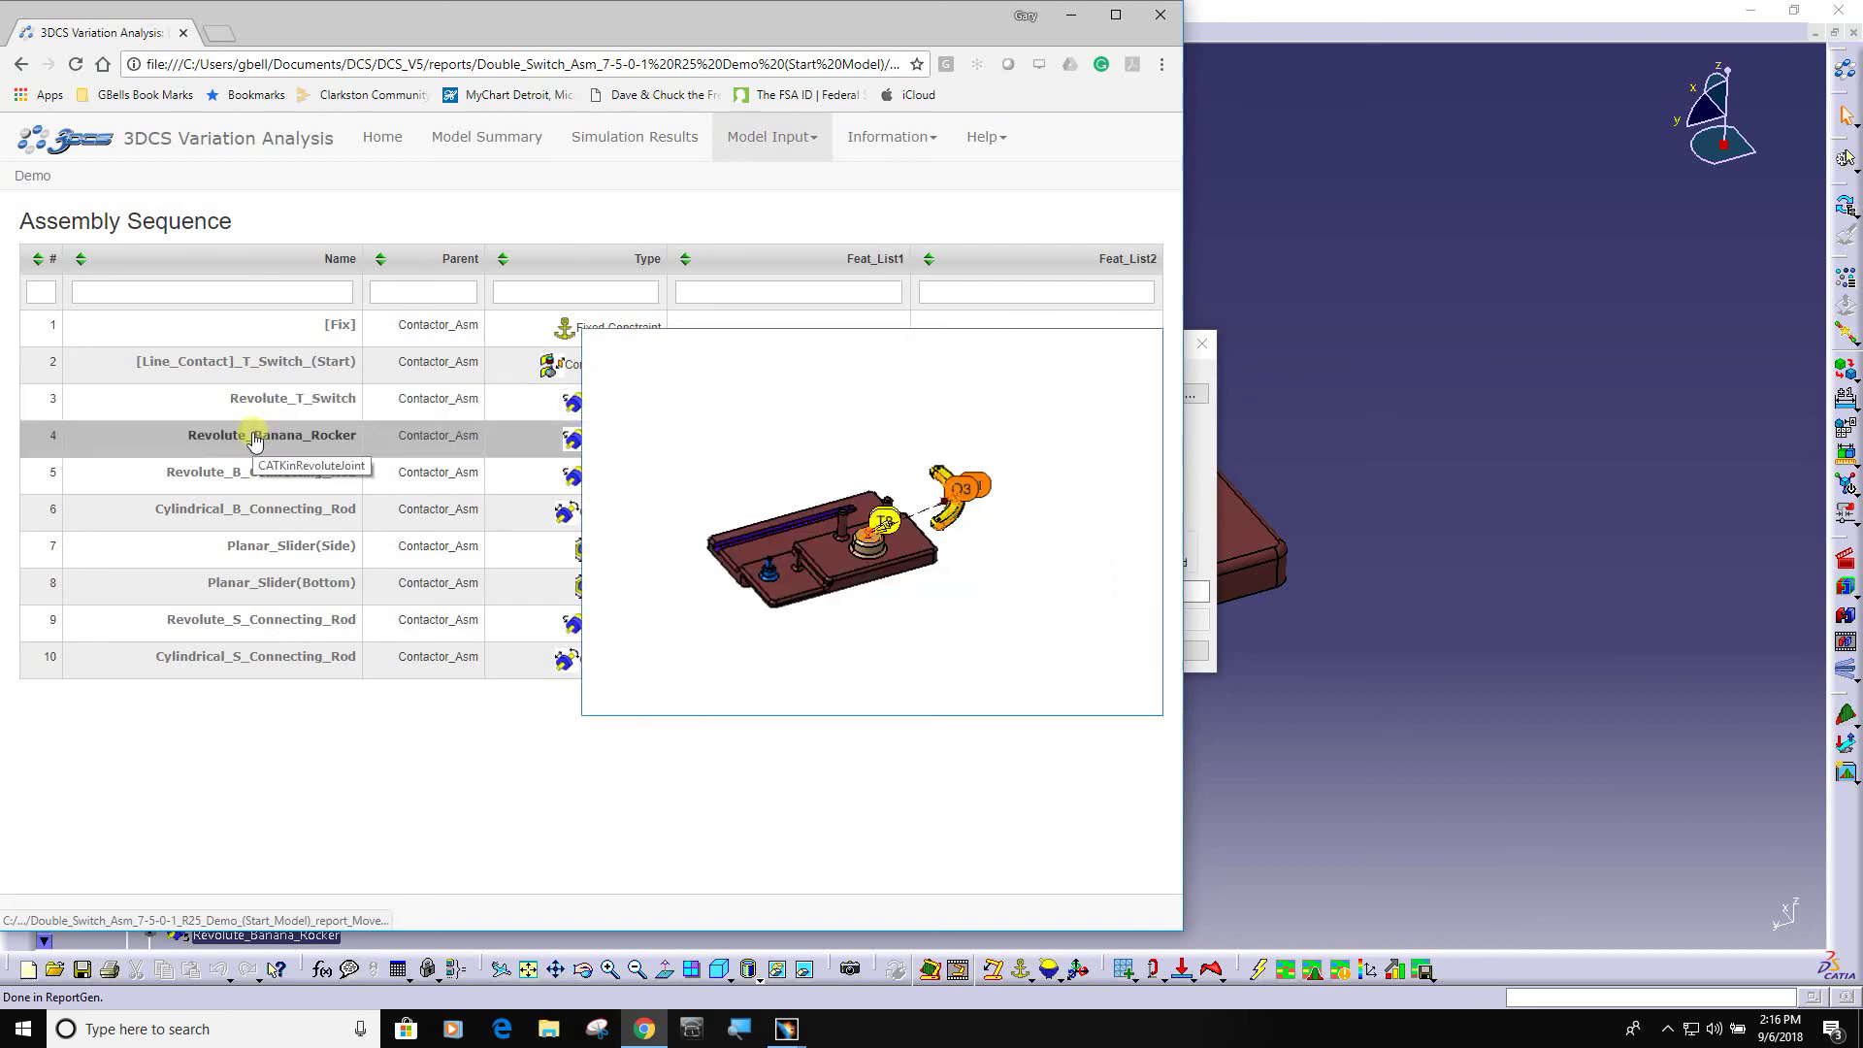
pyautogui.moveTo(258, 475)
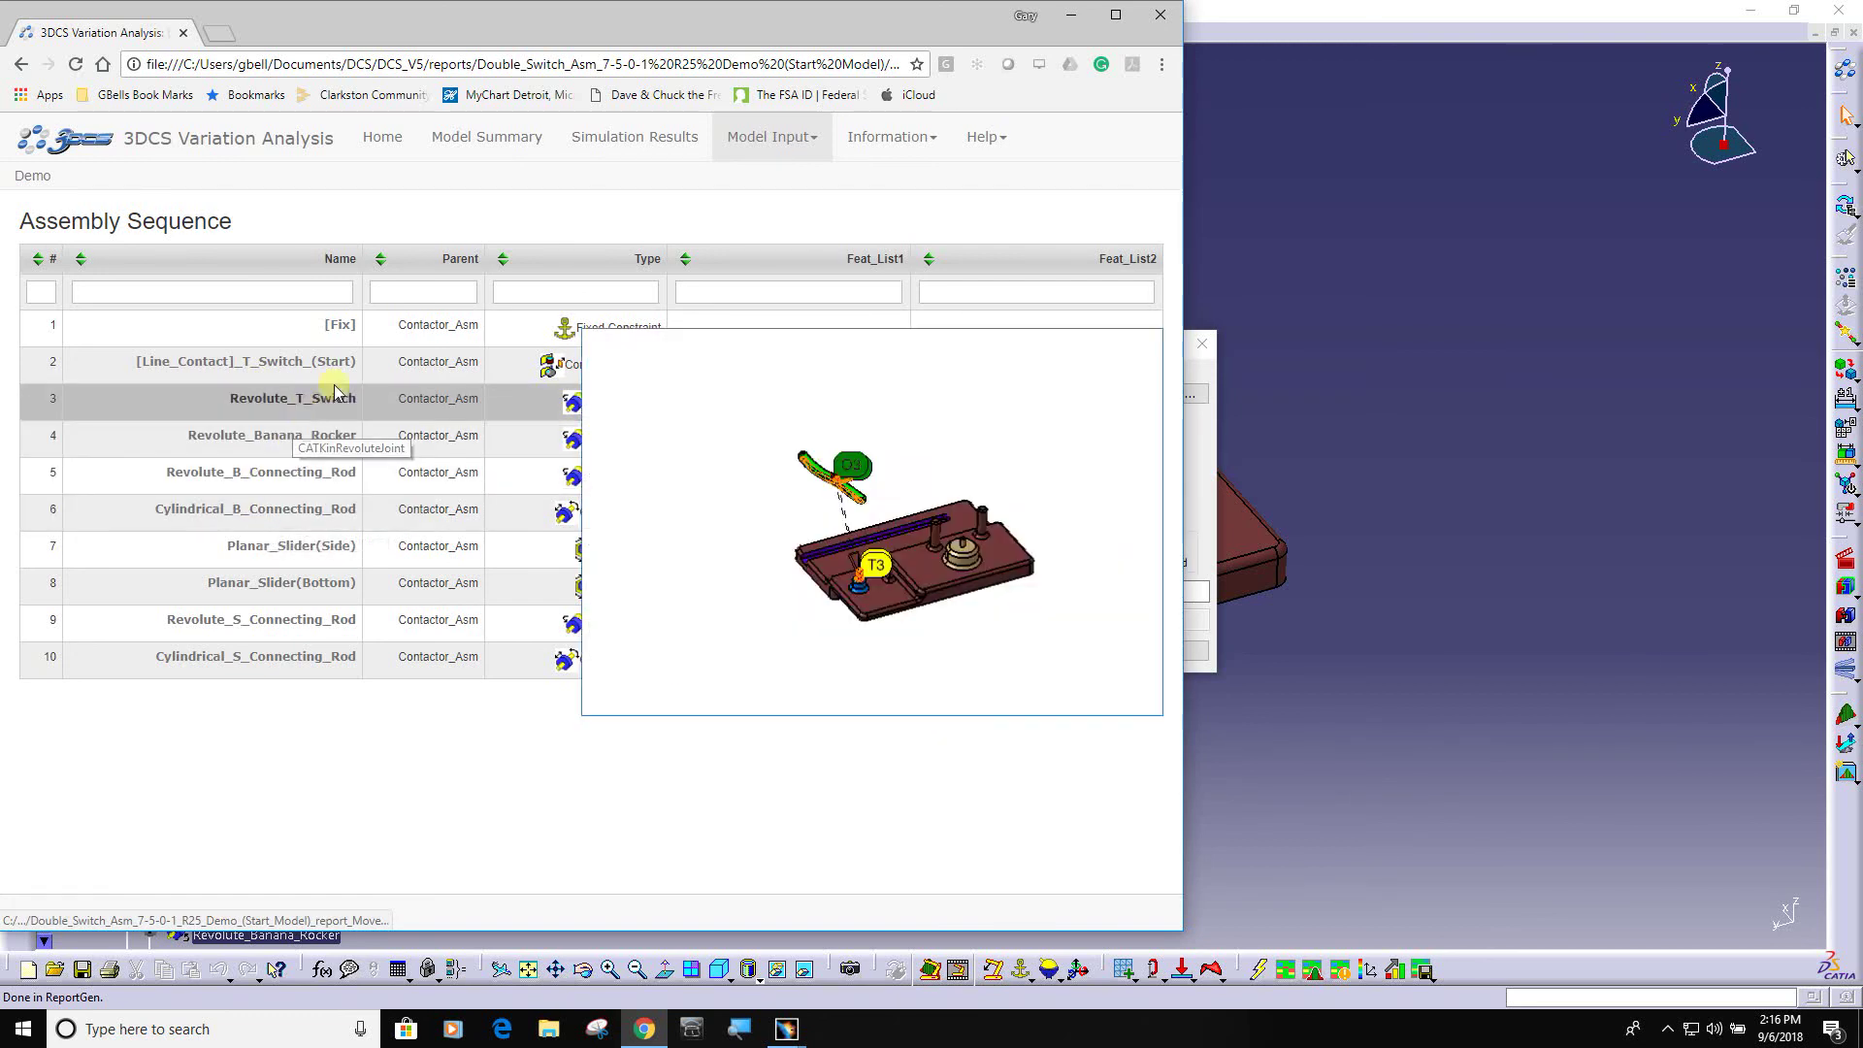
pyautogui.click(1302, 277)
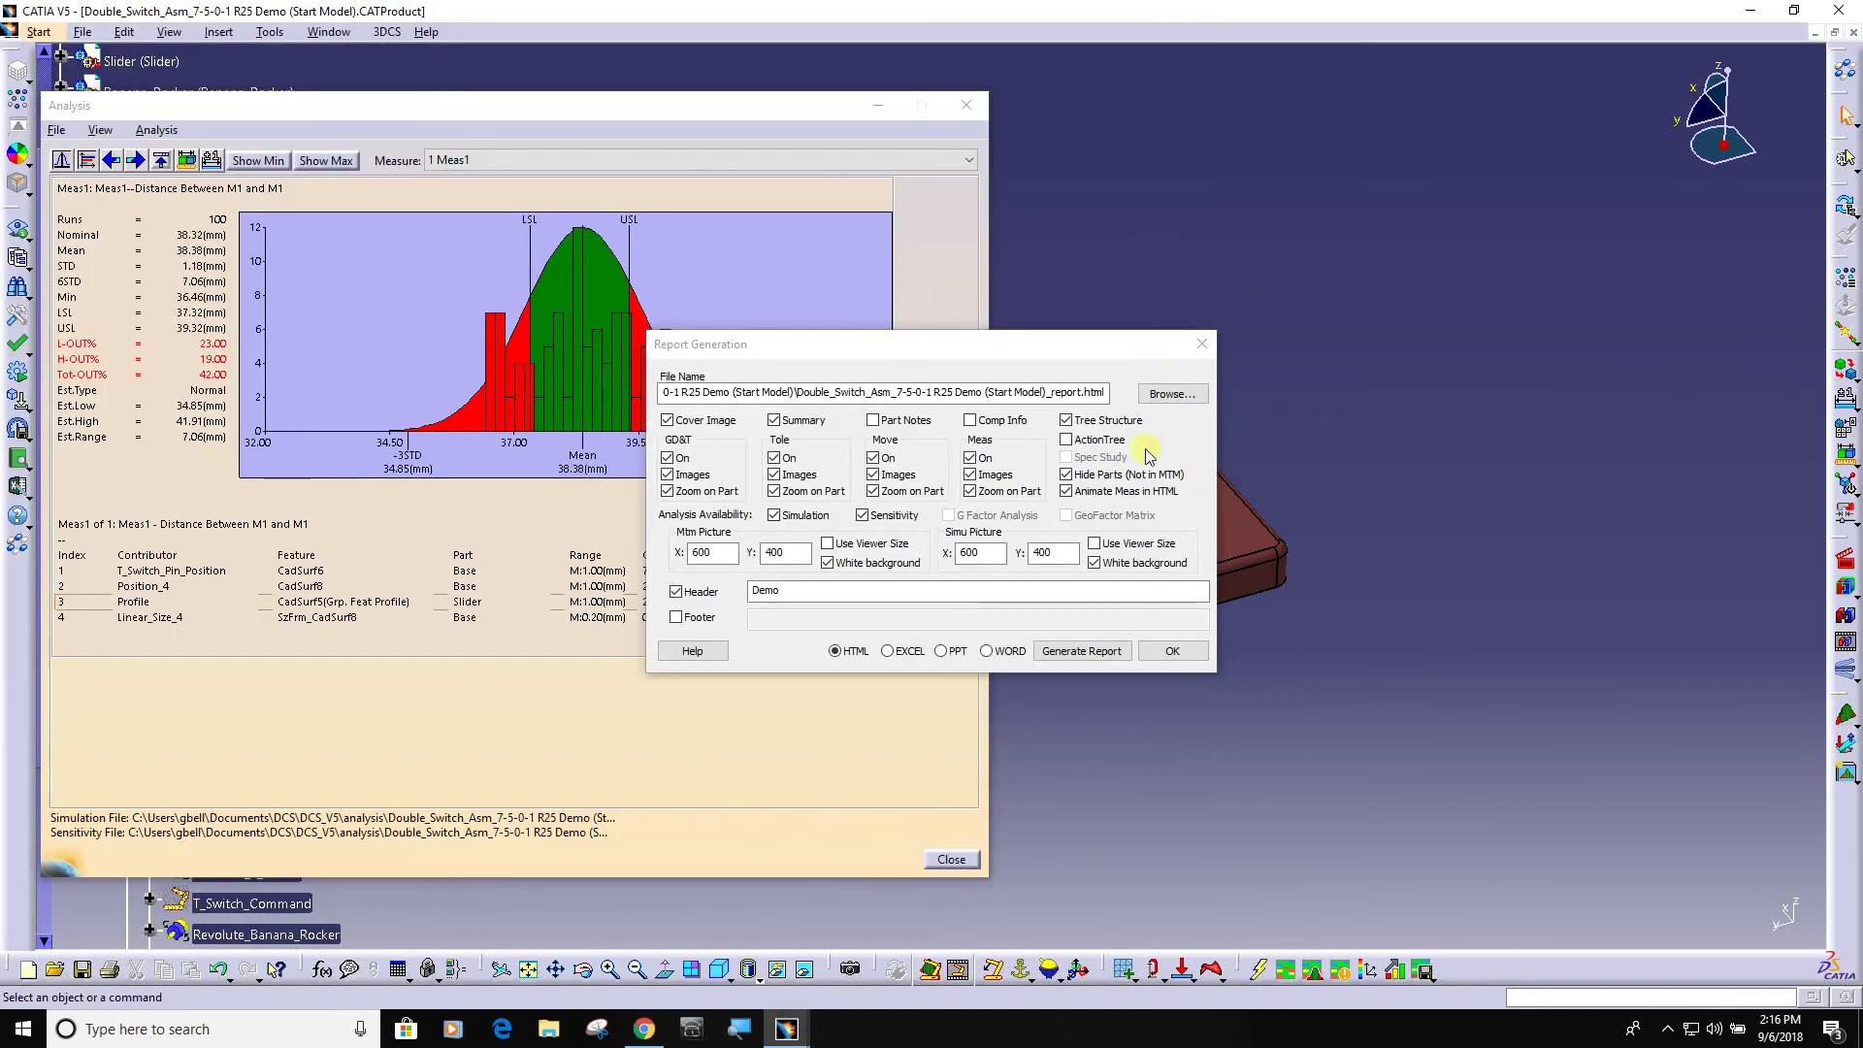
# Step: Confirm the Report Generation settings with OK, close the Meas1 Analysis window, and zoom in on the switch
pyautogui.moveTo(1028, 345); pyautogui.dragTo(834, 167)
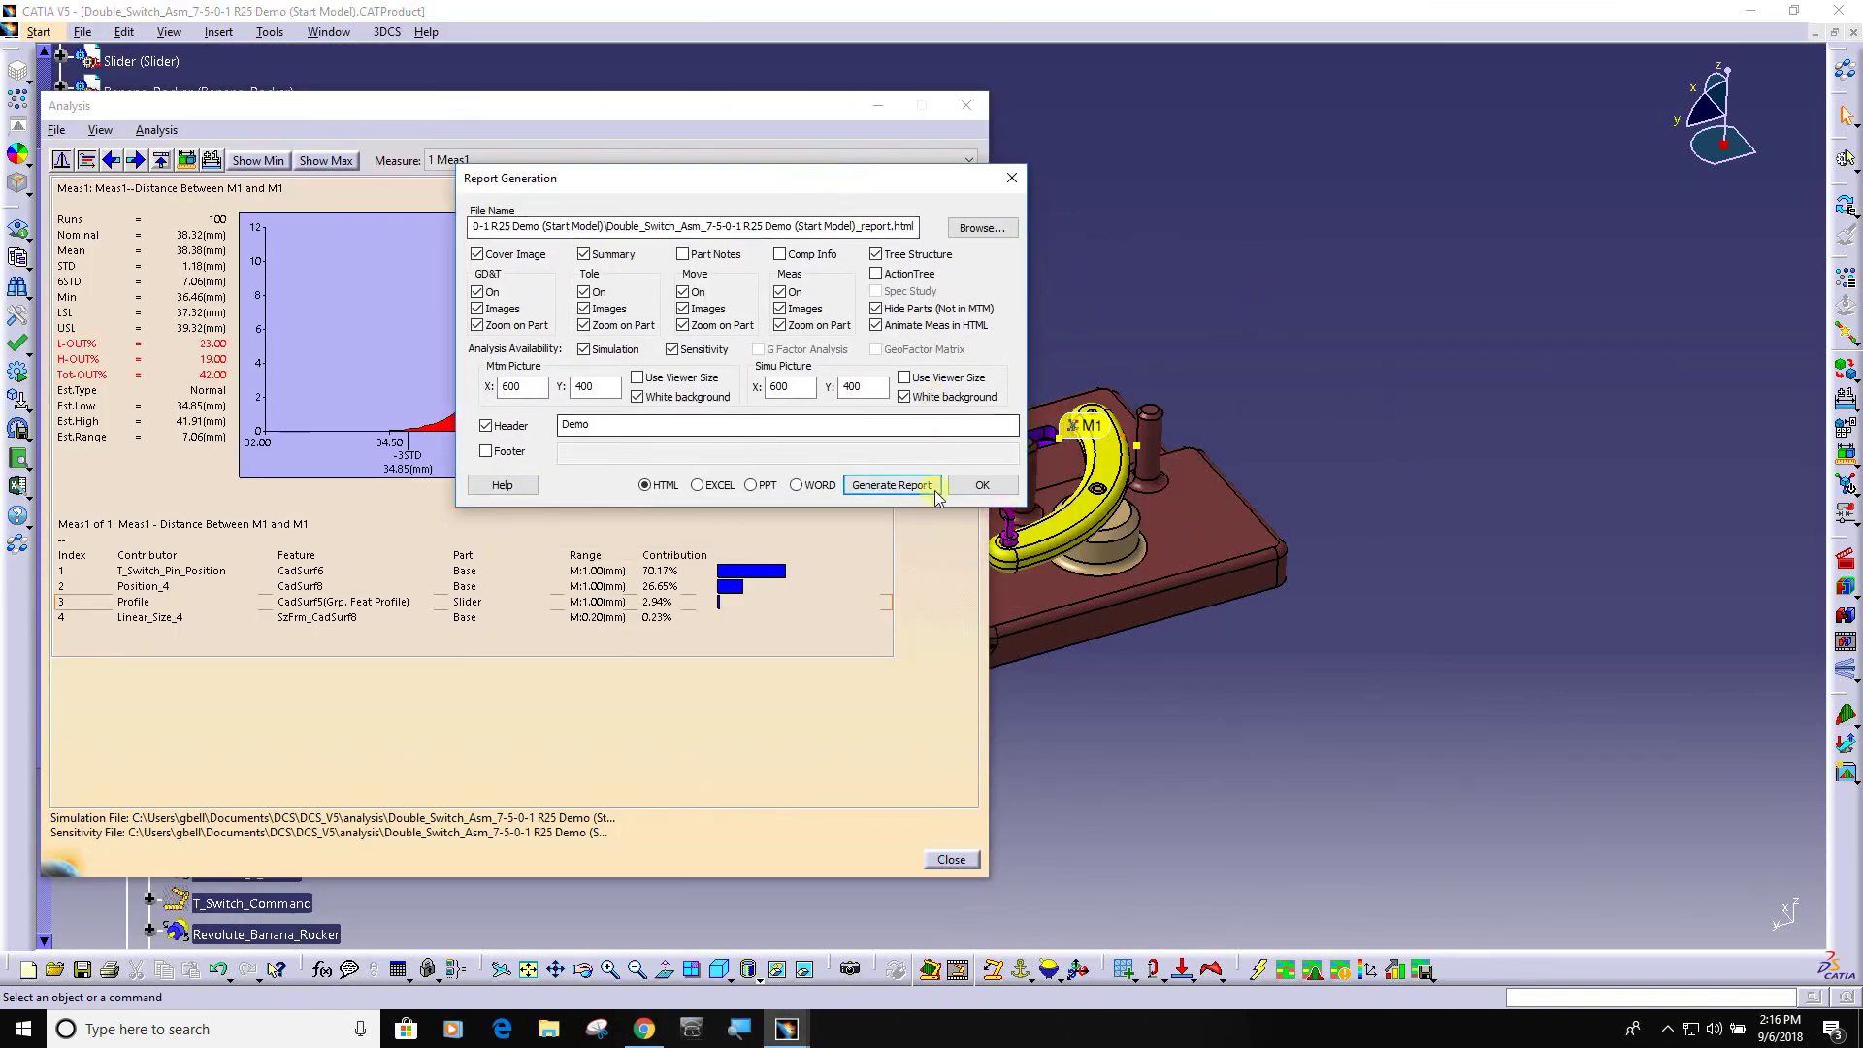
pyautogui.click(988, 483)
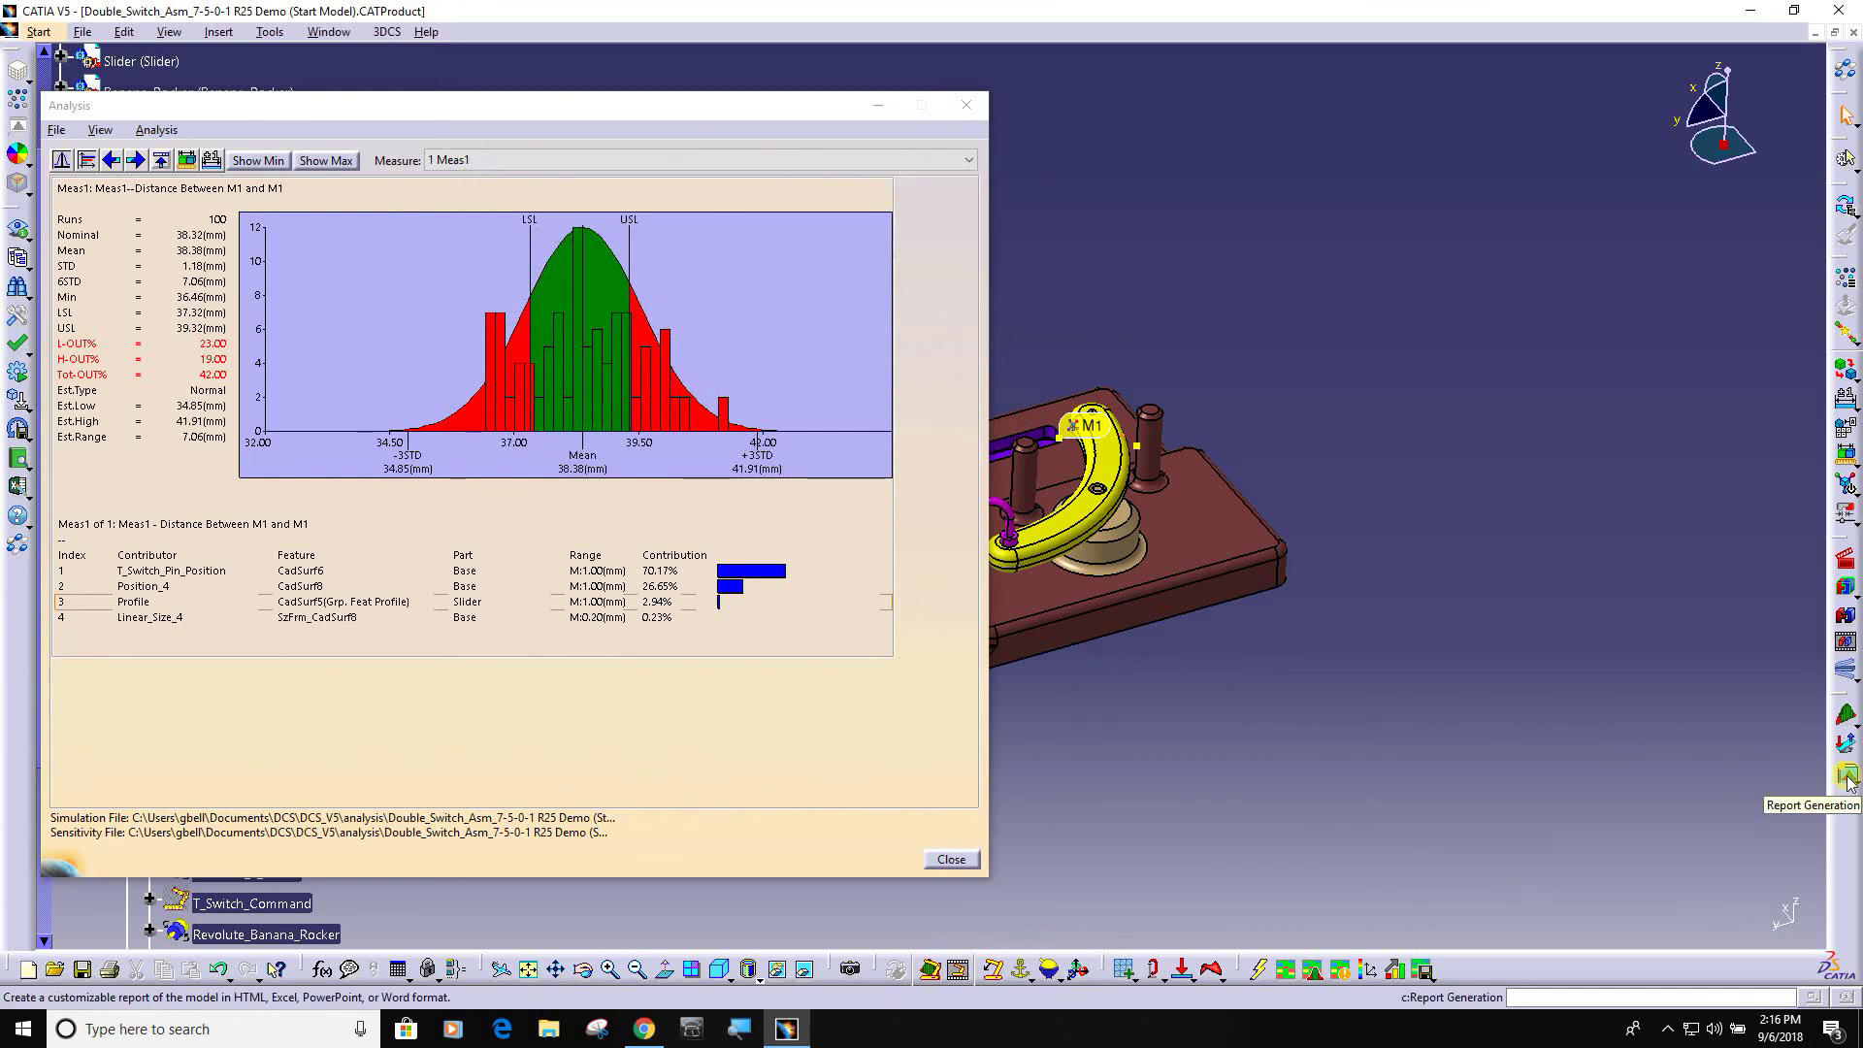
pyautogui.moveTo(735, 110); pyautogui.dragTo(647, 157)
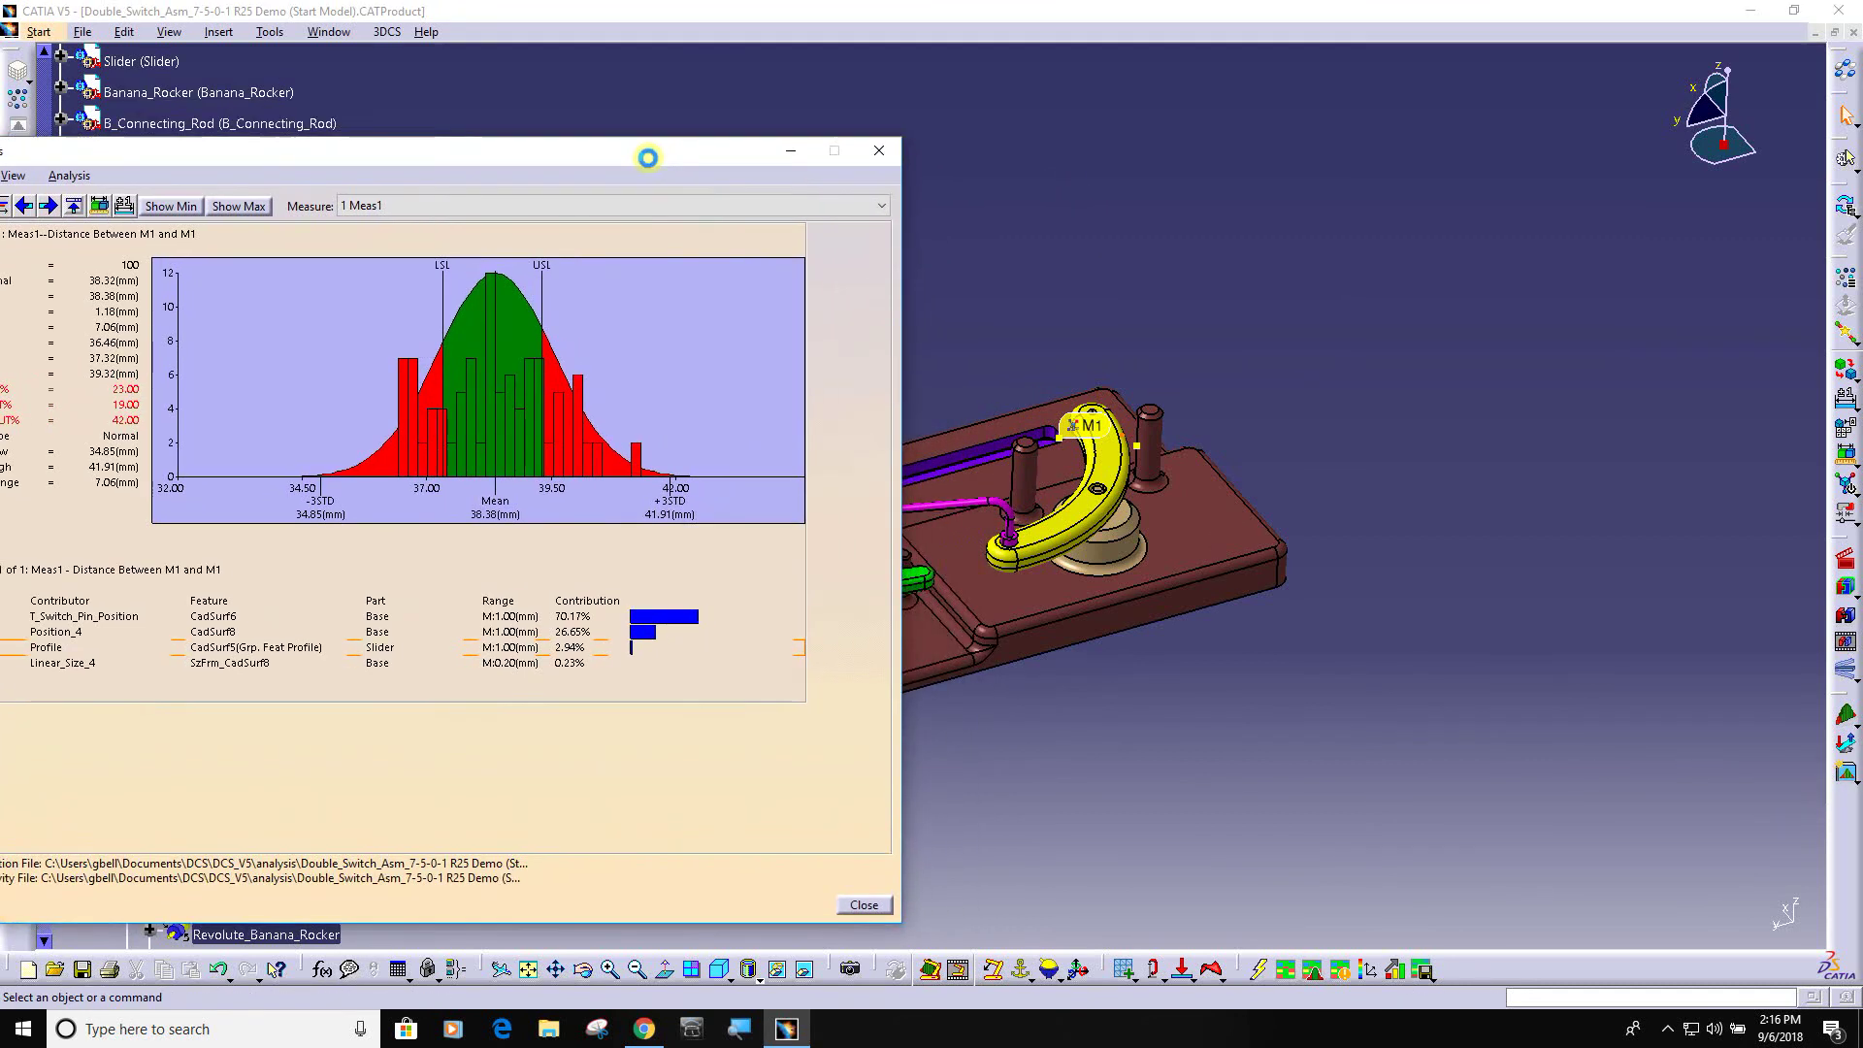
pyautogui.click(863, 907)
pyautogui.moveTo(1062, 719); pyautogui.dragTo(1116, 660, button='middle')
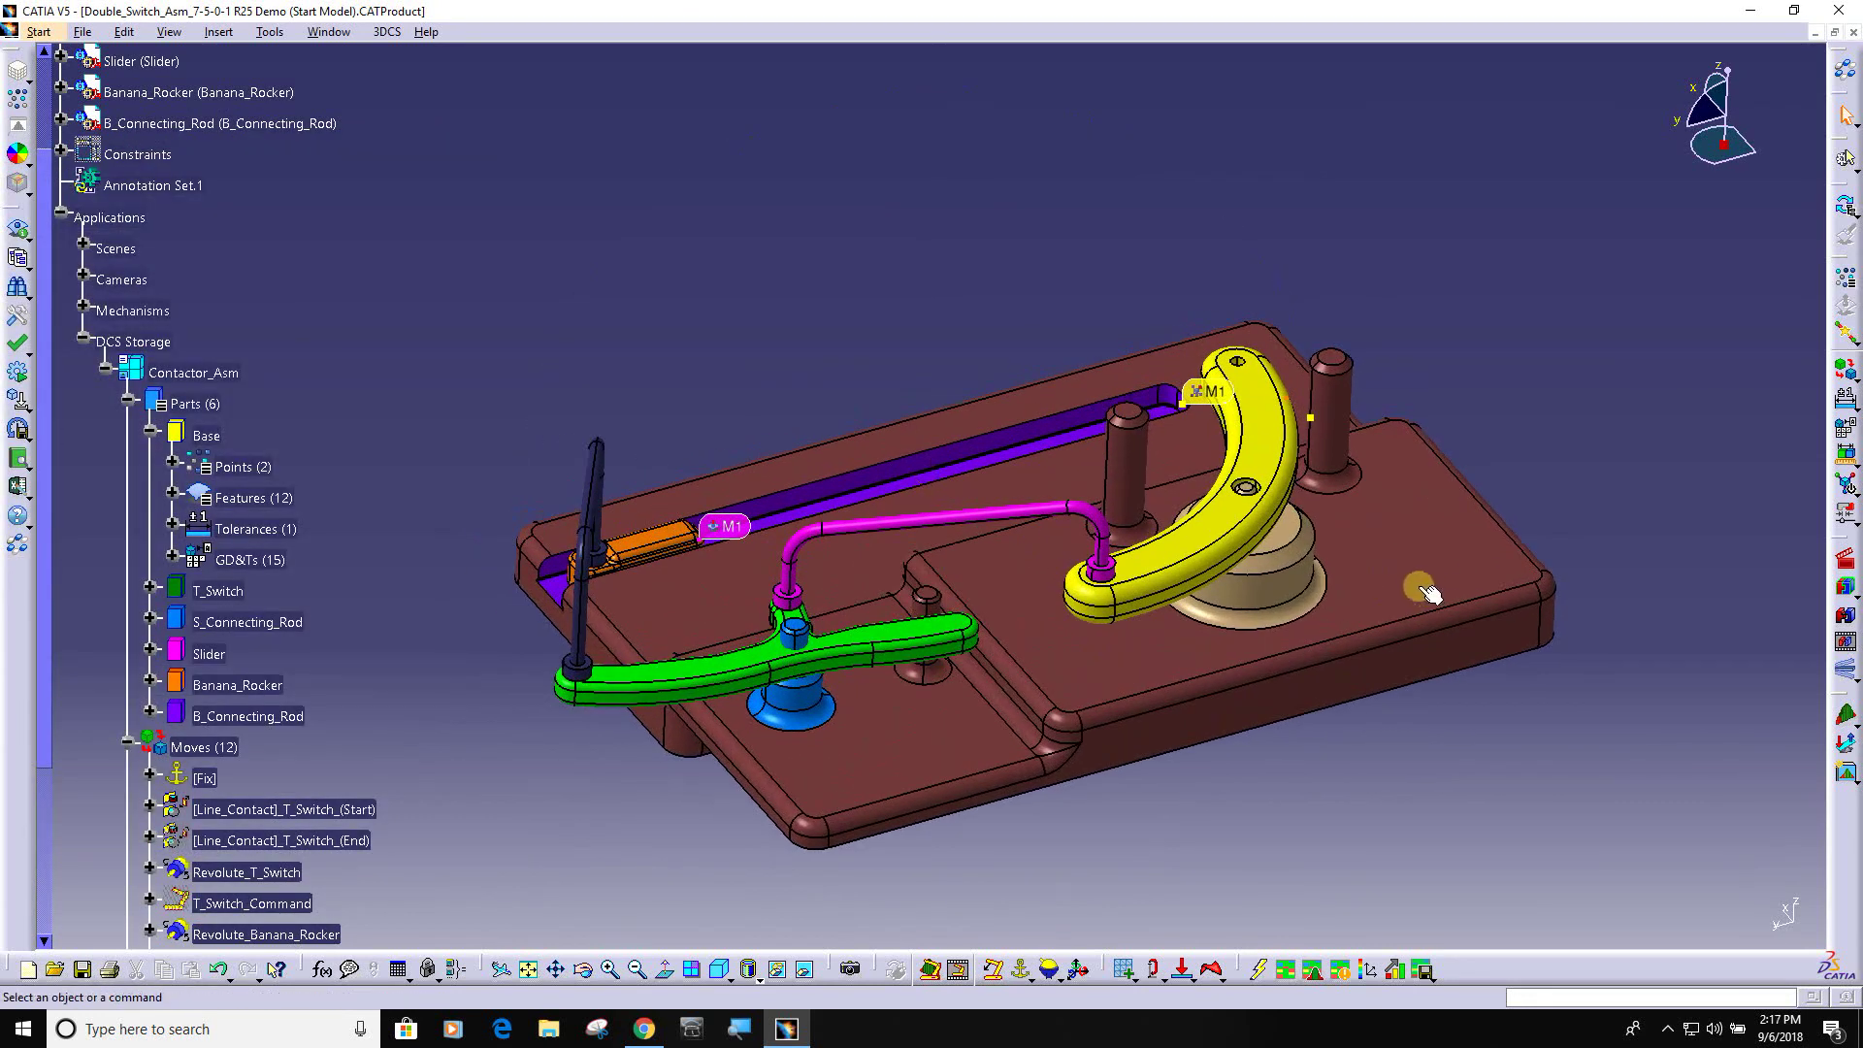